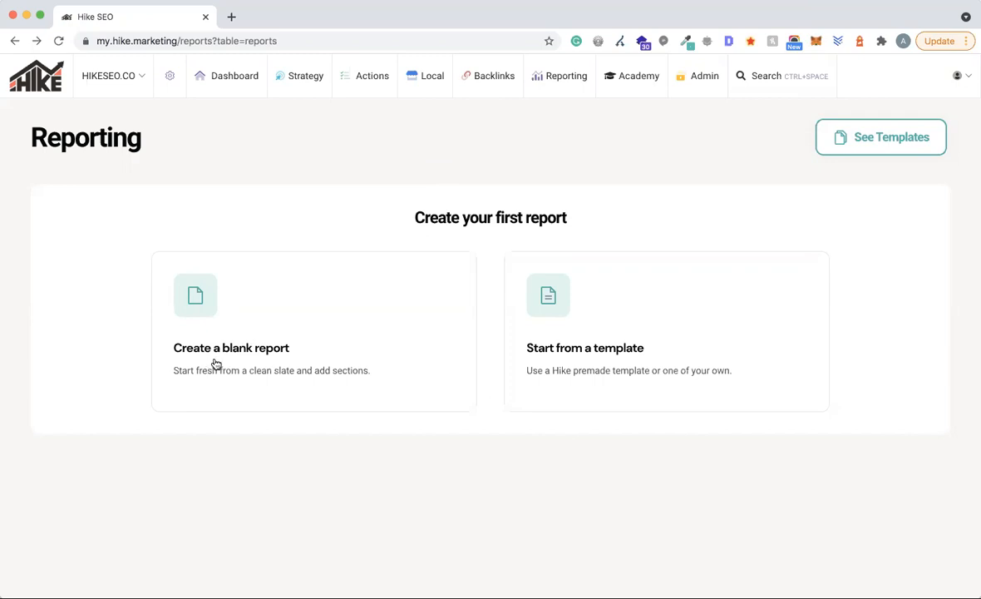
- Start a new report from a template to list the SEO Report (Expert), Lite and Digital Marketing templates
left_click(637, 331)
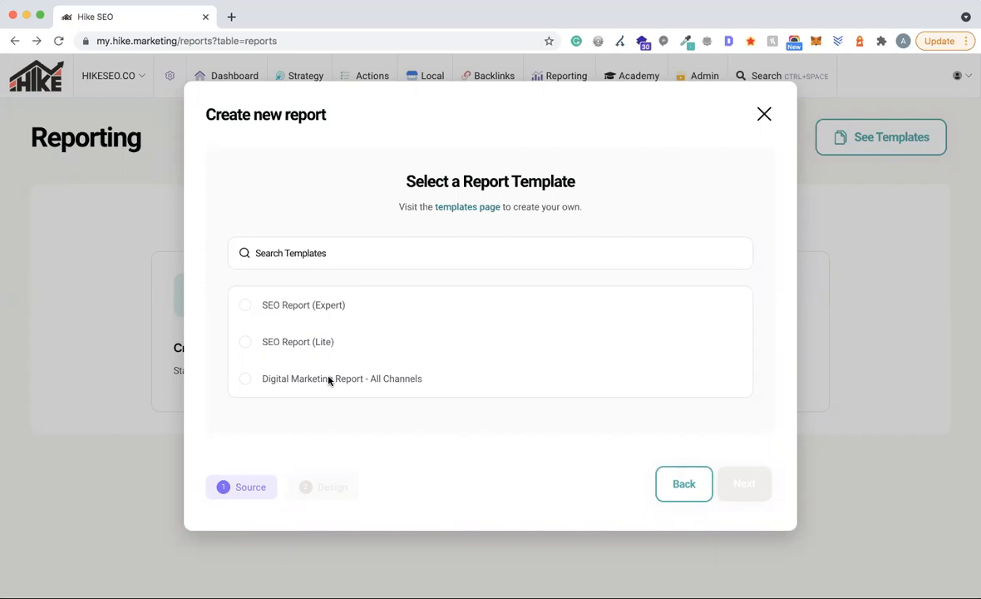
- Choose the SEO Report (Expert) template and continue to the A4 Portrait report settings
left_click(281, 310)
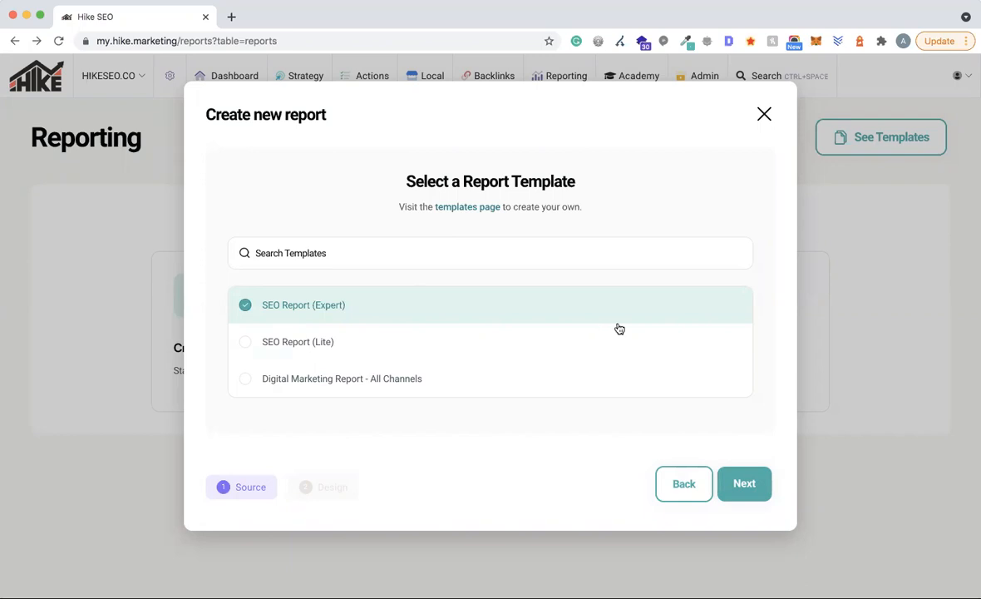
left_click(751, 483)
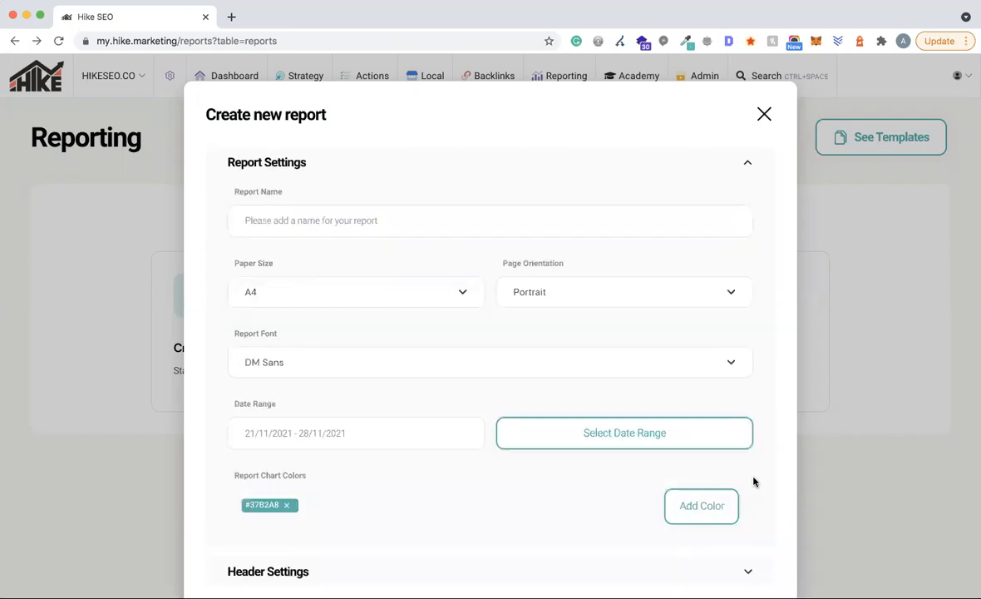
- Name the new report 'SEO Report'
scroll(493, 261, "down", 3)
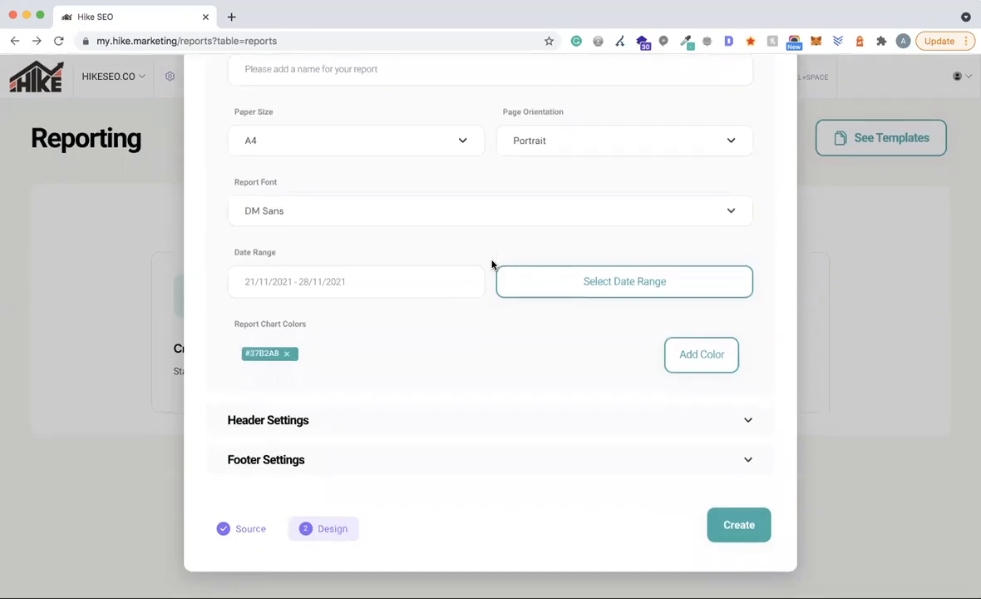
scroll(493, 261, "up", 3)
scroll(480, 293, "down", 3)
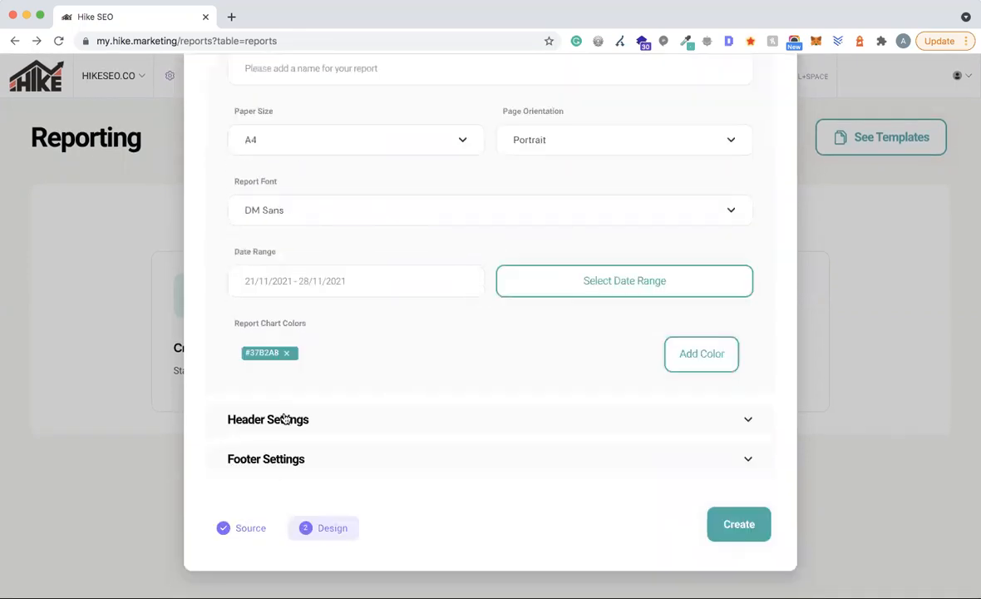
scroll(408, 391, "up", 3)
left_click(350, 216)
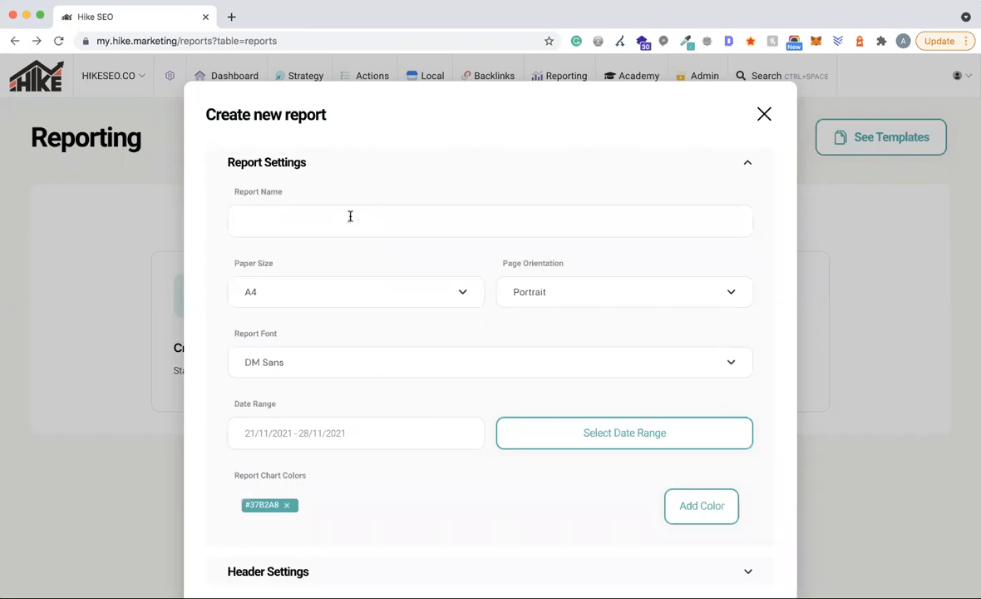
type("SEO")
type("Report")
- Keep the report font as DM Sans and bring up the date range picker
scroll(423, 237, "down", 1)
scroll(423, 237, "down", 3)
scroll(456, 165, "up", 4)
scroll(416, 262, "down", 2)
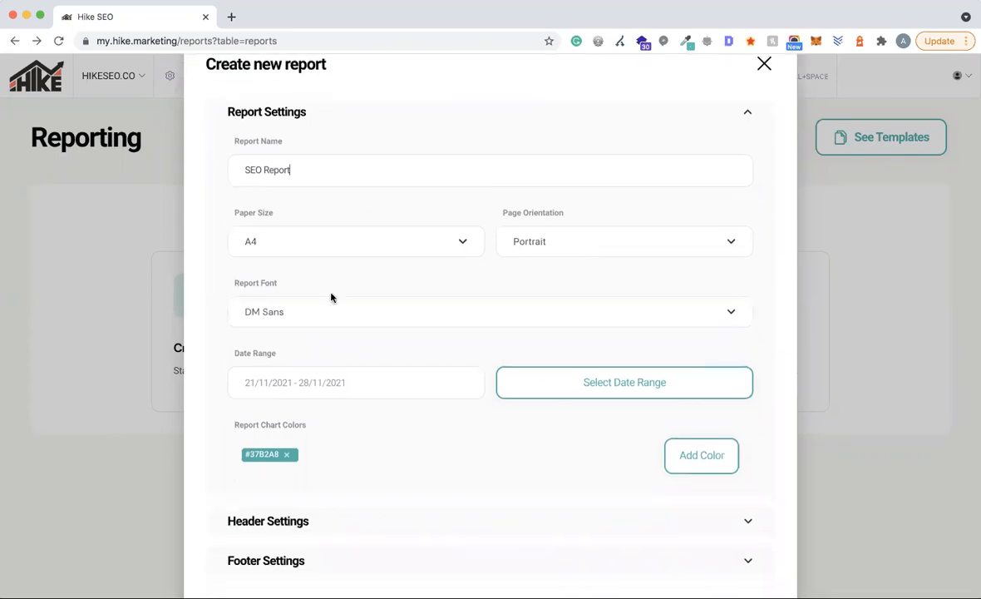
left_click(296, 320)
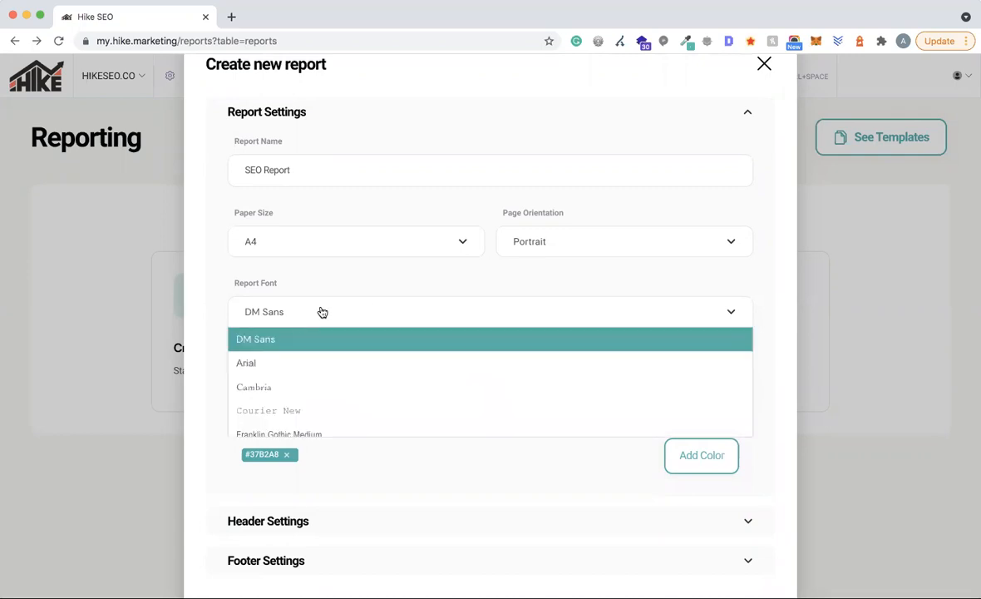
scroll(311, 391, "down", 1)
scroll(299, 374, "up", 1)
left_click(395, 277)
scroll(415, 283, "down", 3)
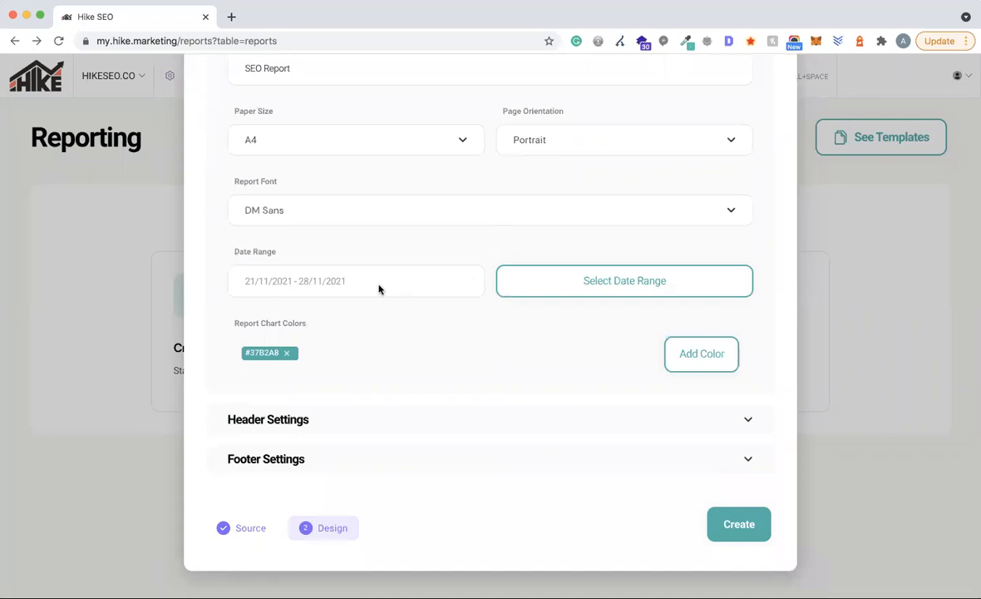
left_click(589, 280)
scroll(424, 162, "up", 2)
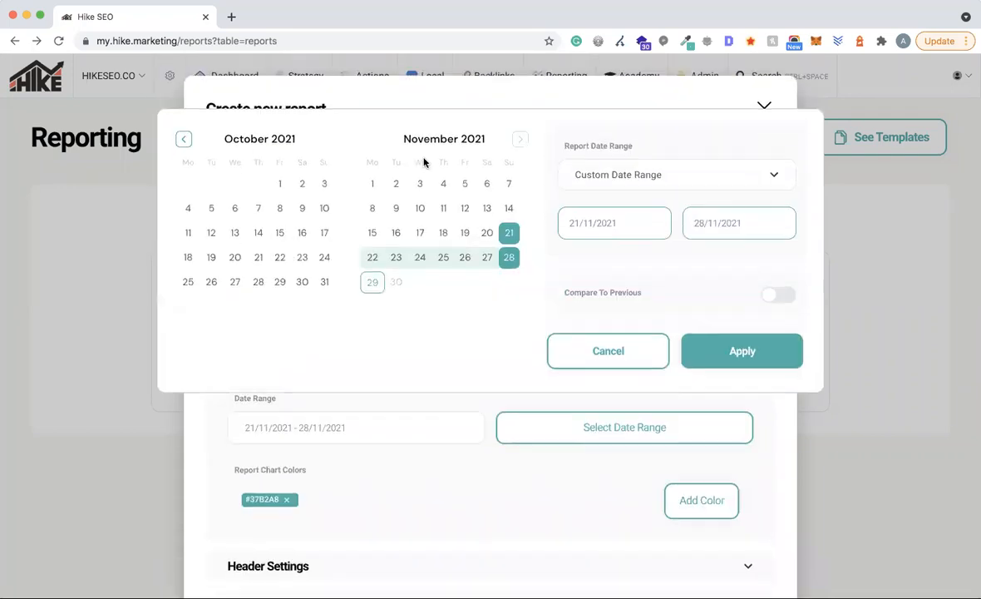
- Set the custom report date range to 21–28 November 2021
left_click(486, 238)
left_click(488, 265)
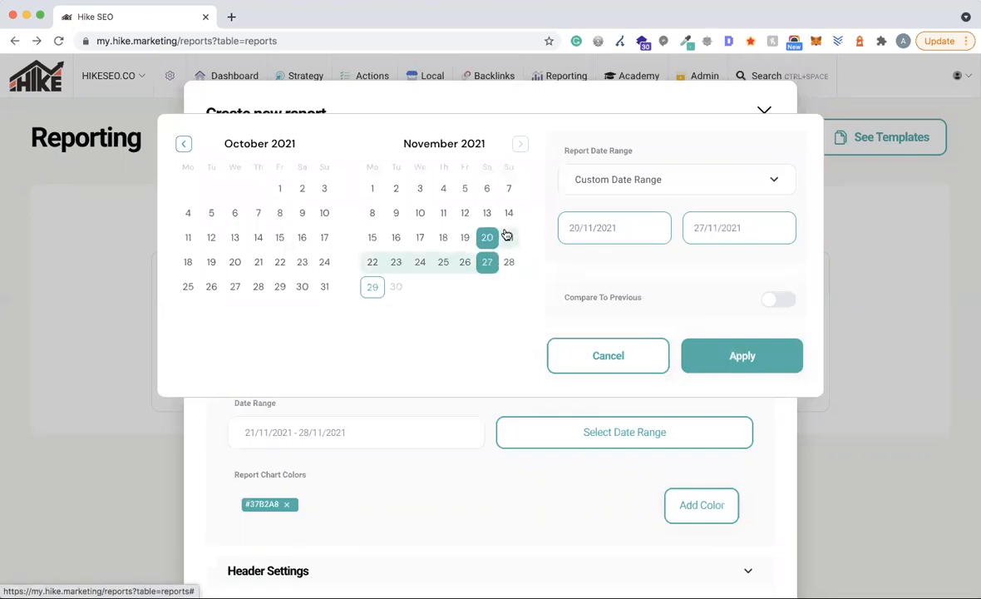
left_click(509, 237)
left_click(509, 262)
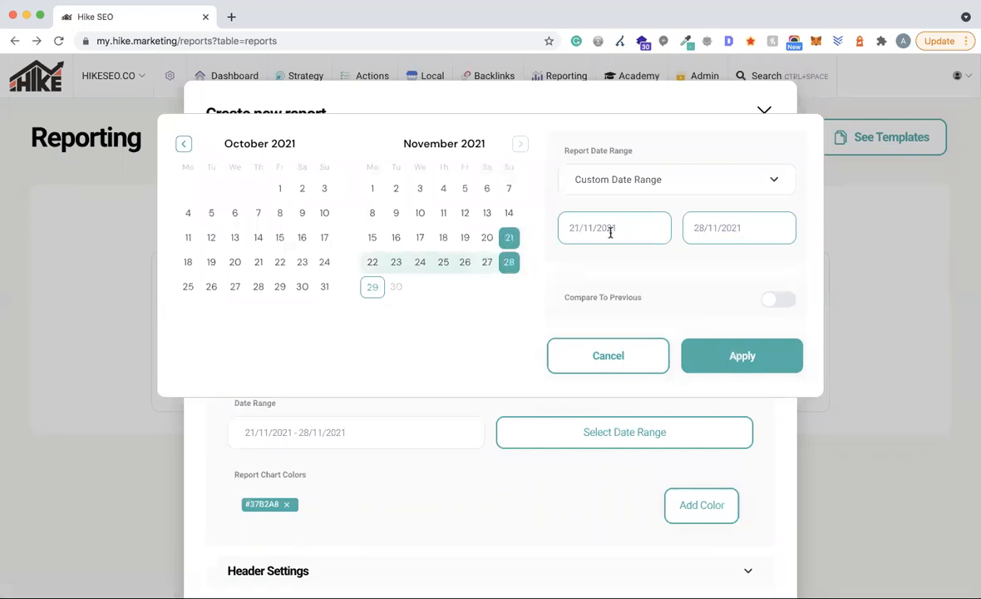
left_click(661, 182)
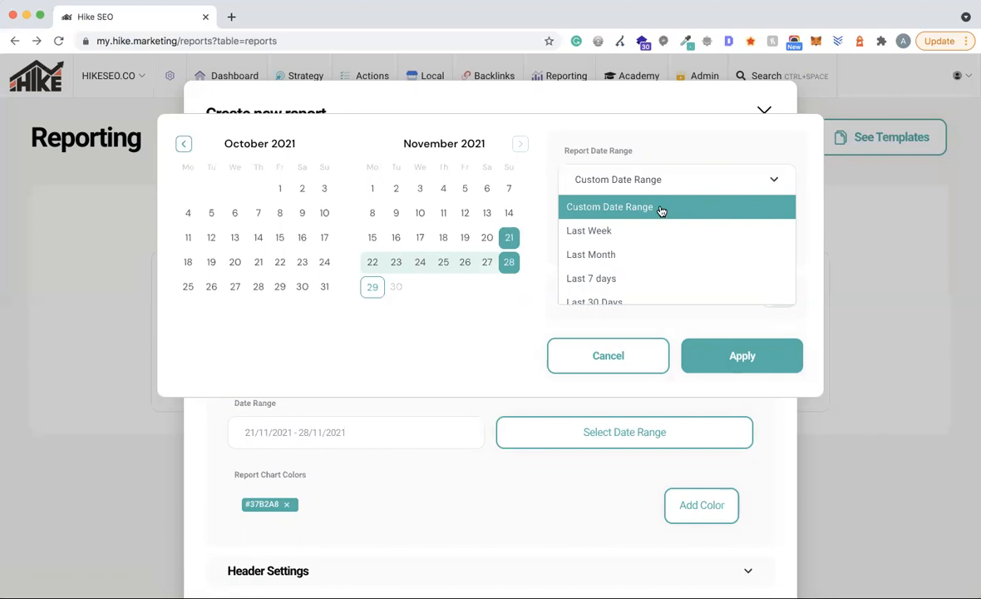
scroll(604, 235, "down", 1)
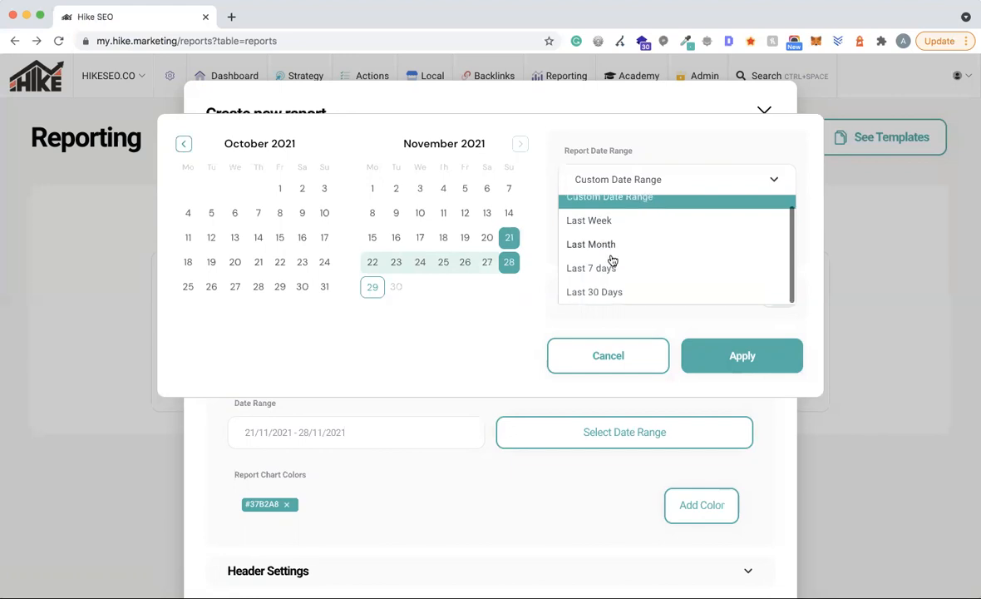
left_click(812, 238)
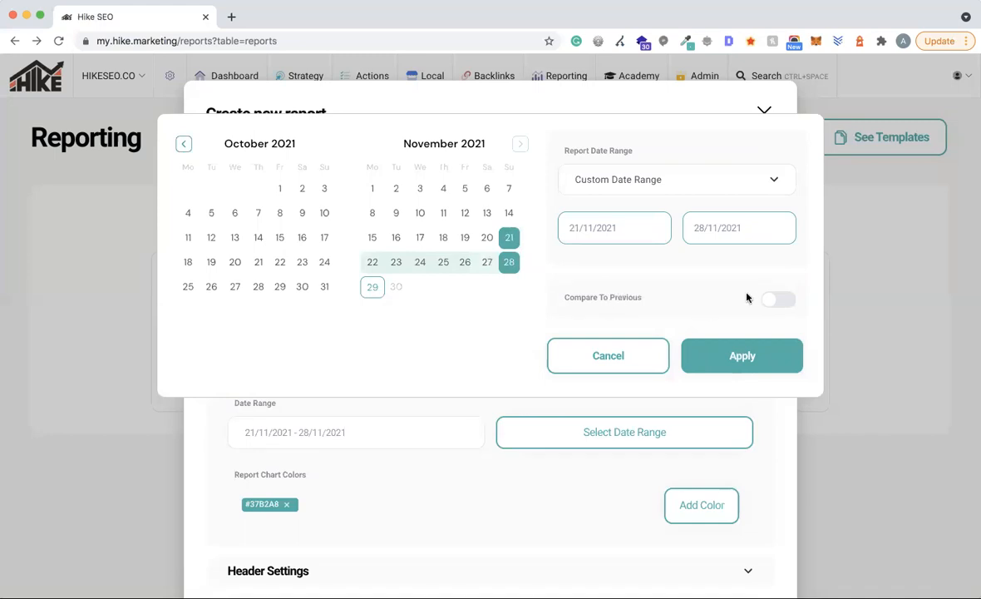
- Turn on Compare To Previous using Previous Period (13–20 November 2021) and apply
left_click(768, 300)
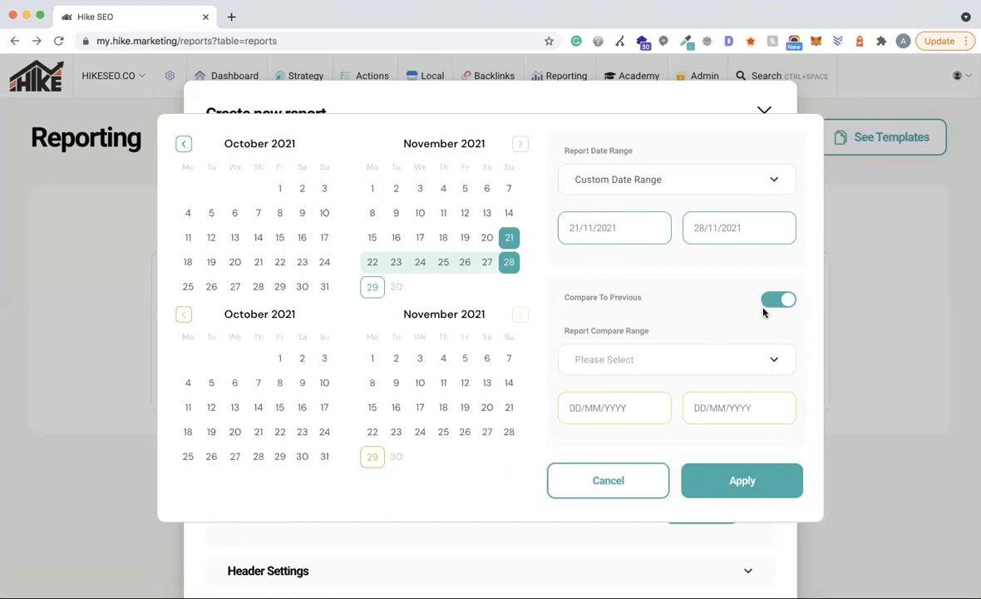
left_click(701, 358)
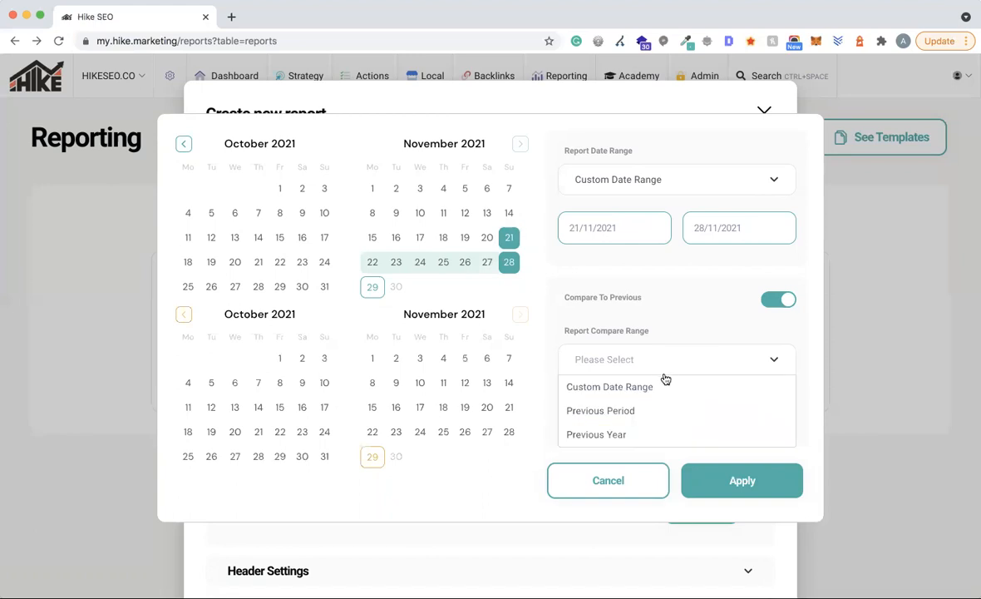
left_click(606, 413)
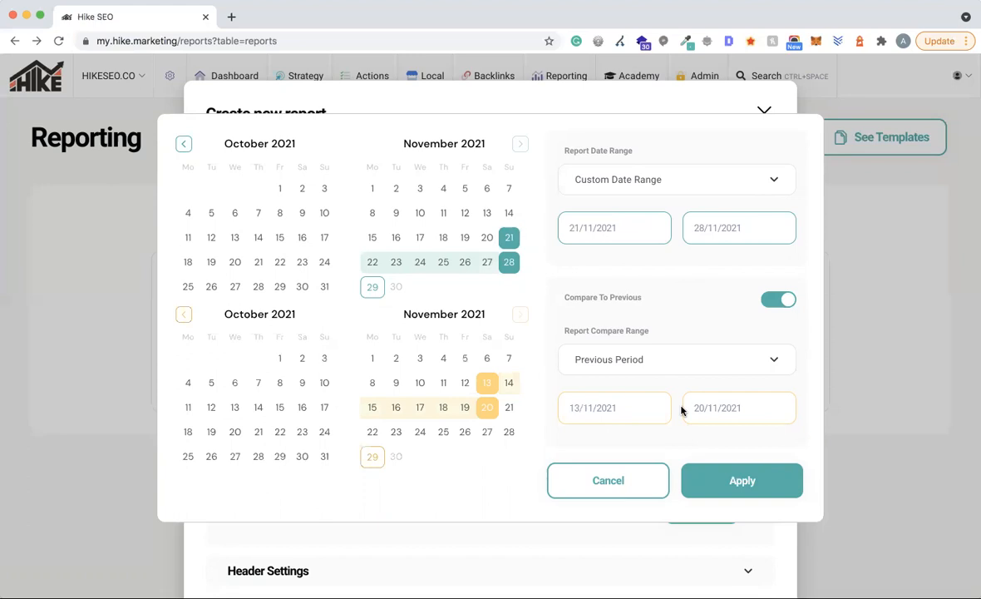
left_click(487, 381)
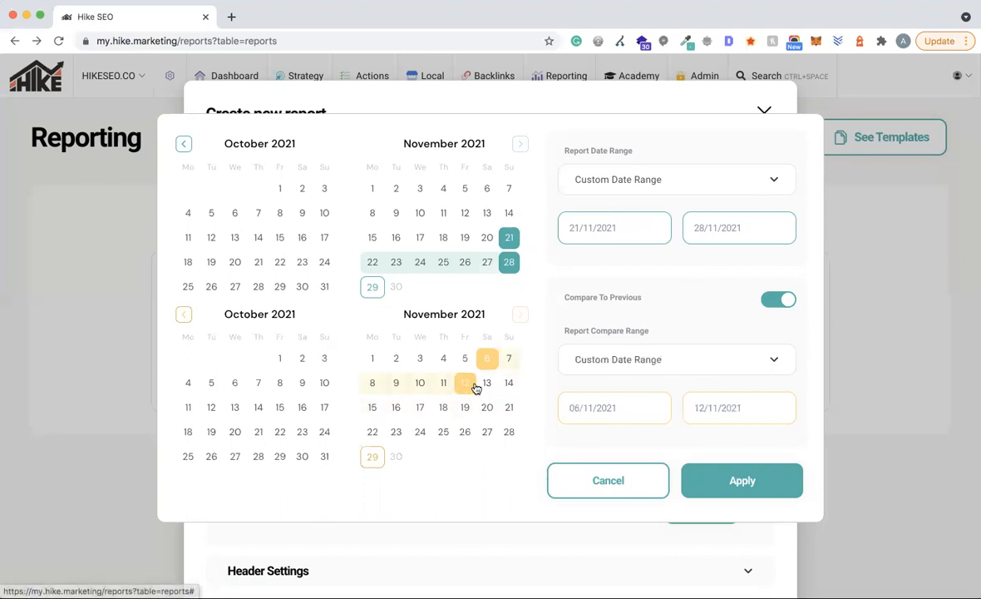
left_click(666, 358)
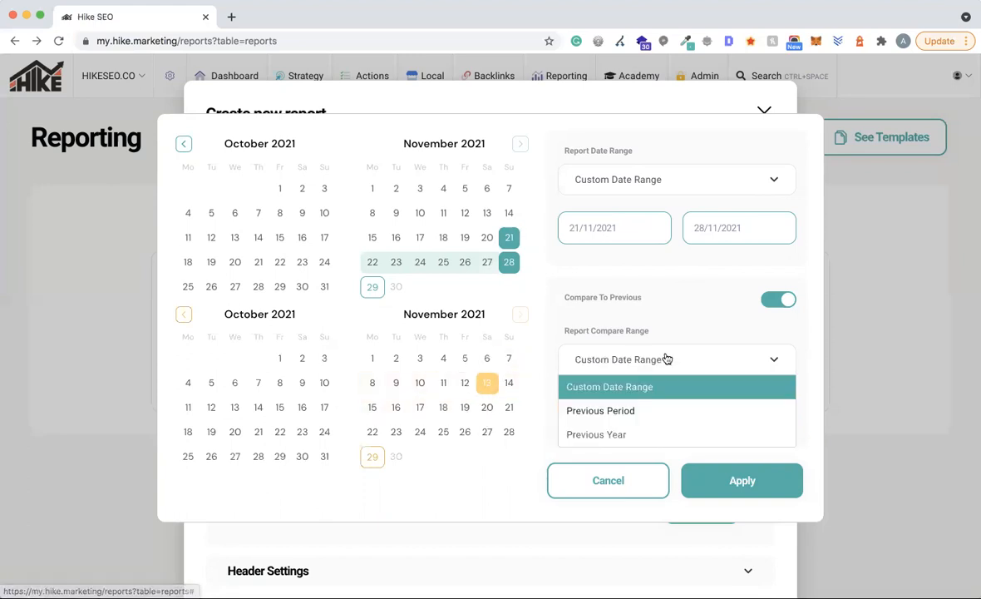
left_click(620, 410)
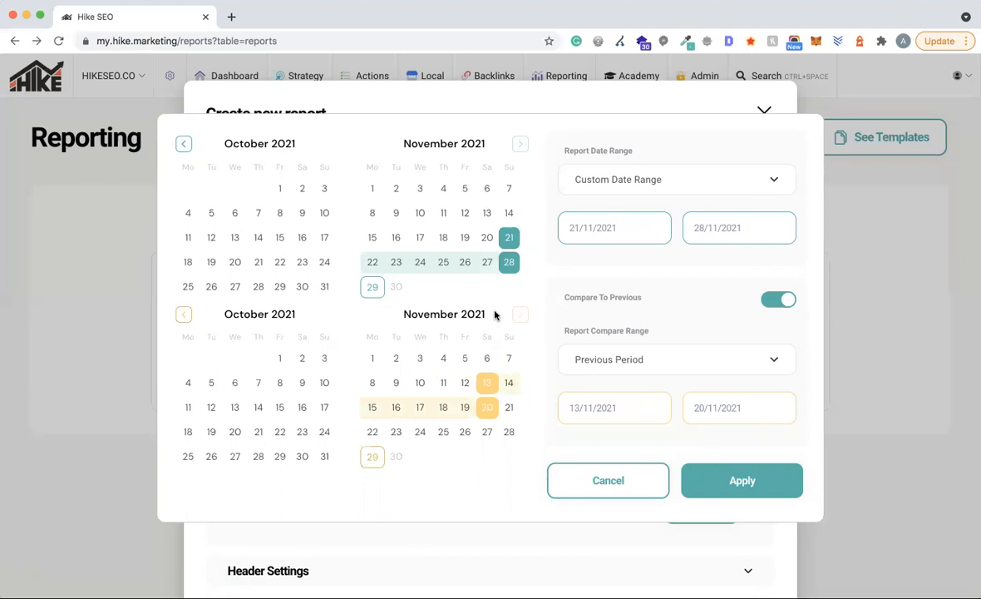
left_click(741, 479)
scroll(305, 361, "down", 3)
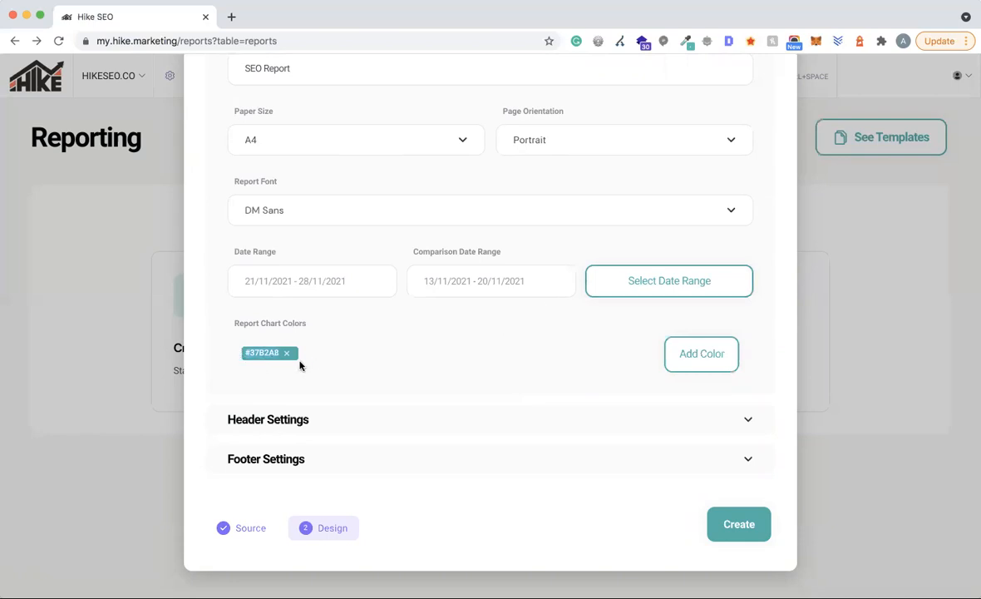
left_click(720, 364)
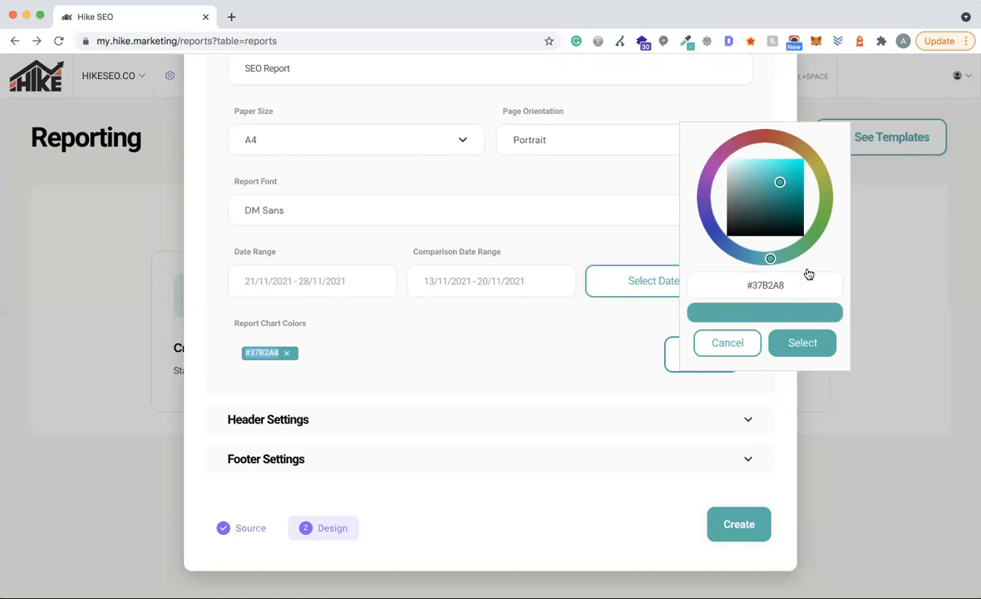
left_click(734, 341)
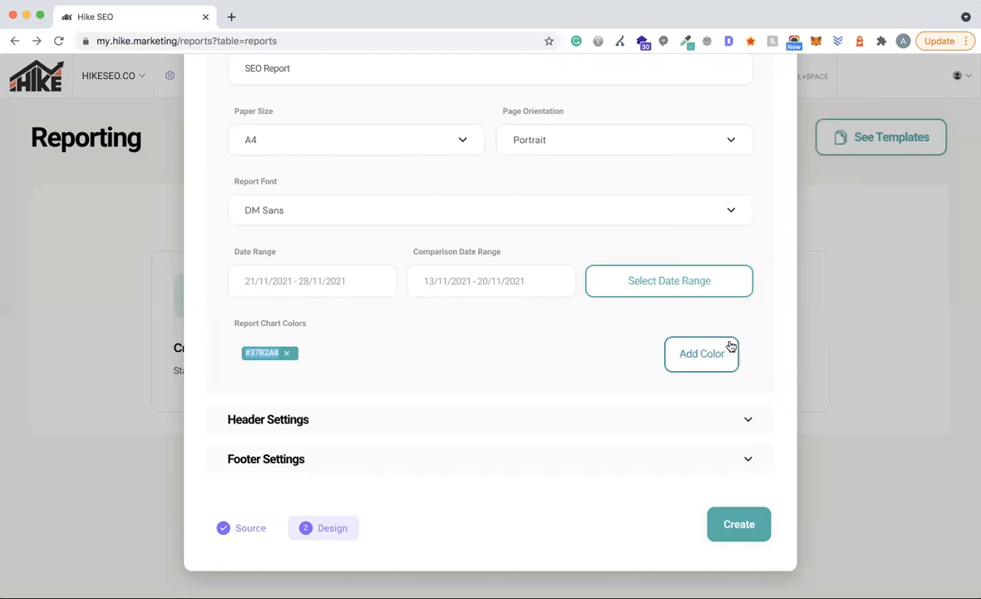
- In Header Settings, upload hike_logo_white.png as the header logo
left_click(300, 426)
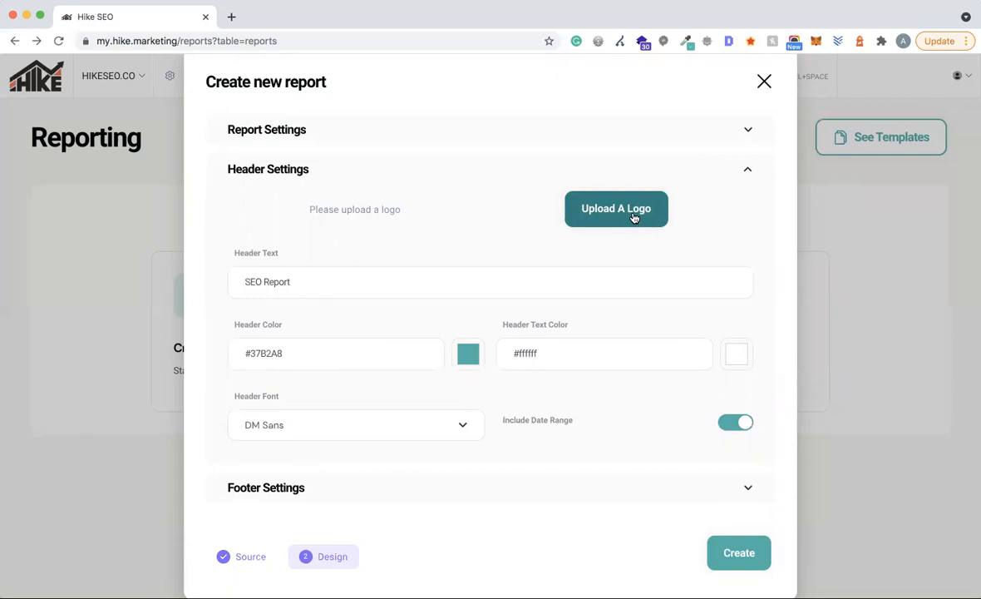
left_click(633, 218)
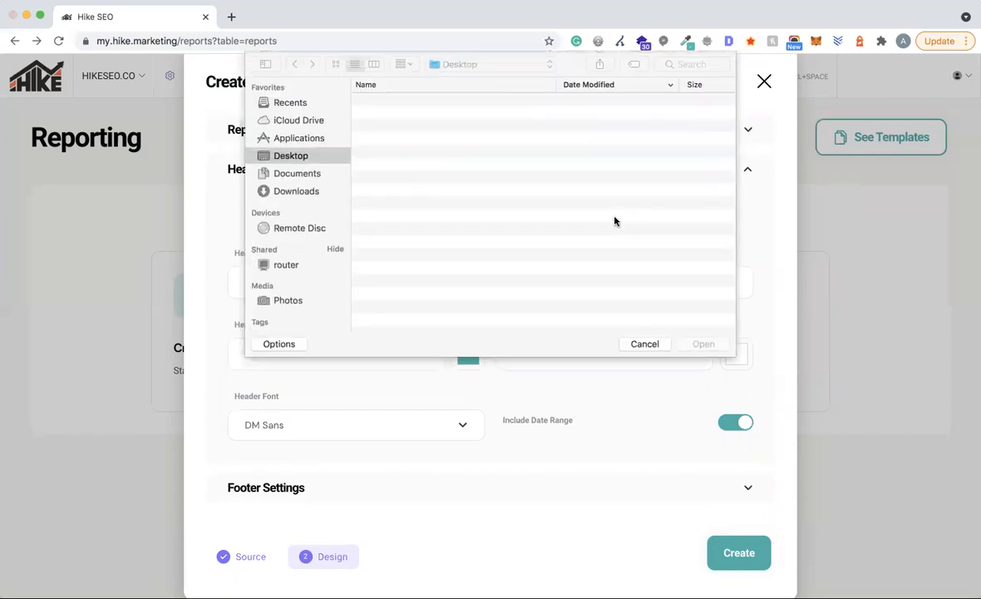
left_click(292, 174)
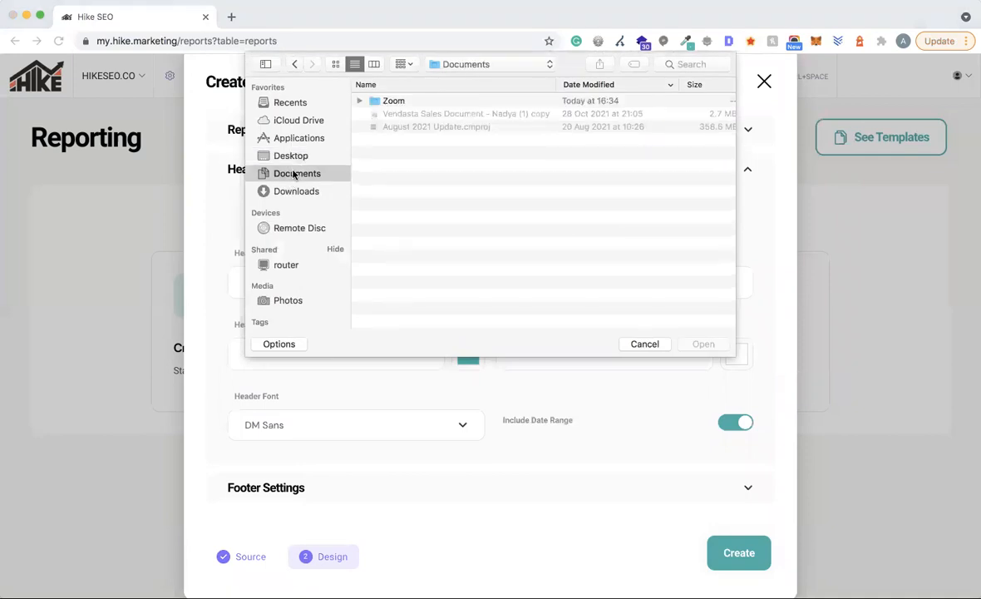
left_click(300, 190)
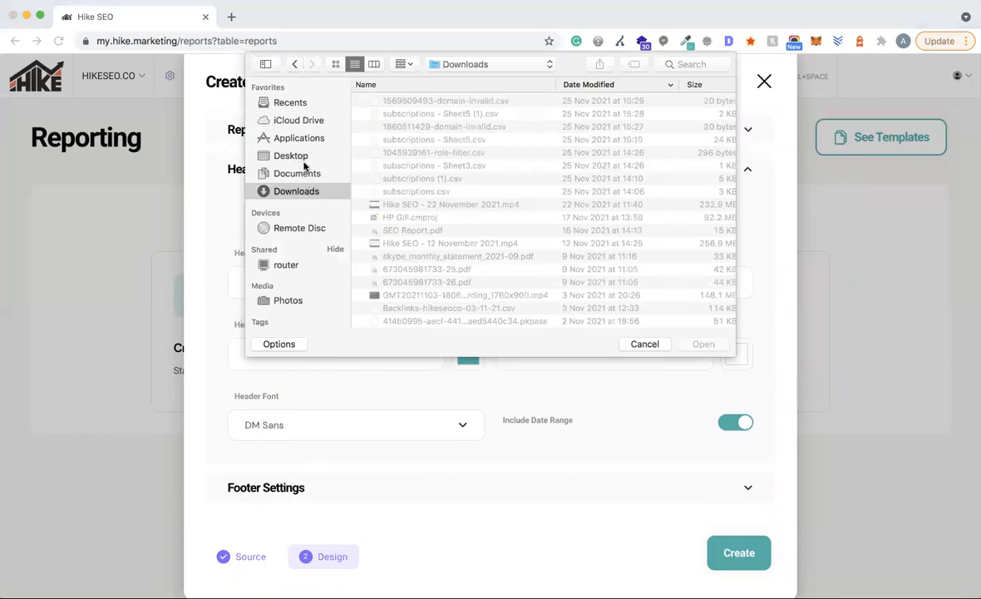
left_click(279, 152)
left_click(684, 65)
type("logo")
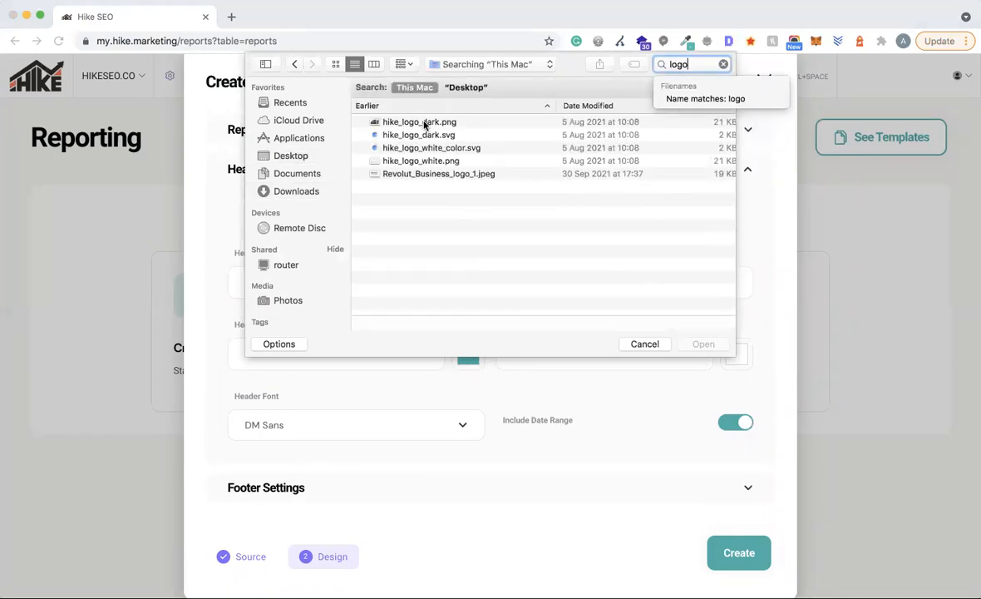
left_click(420, 161)
double_click(420, 162)
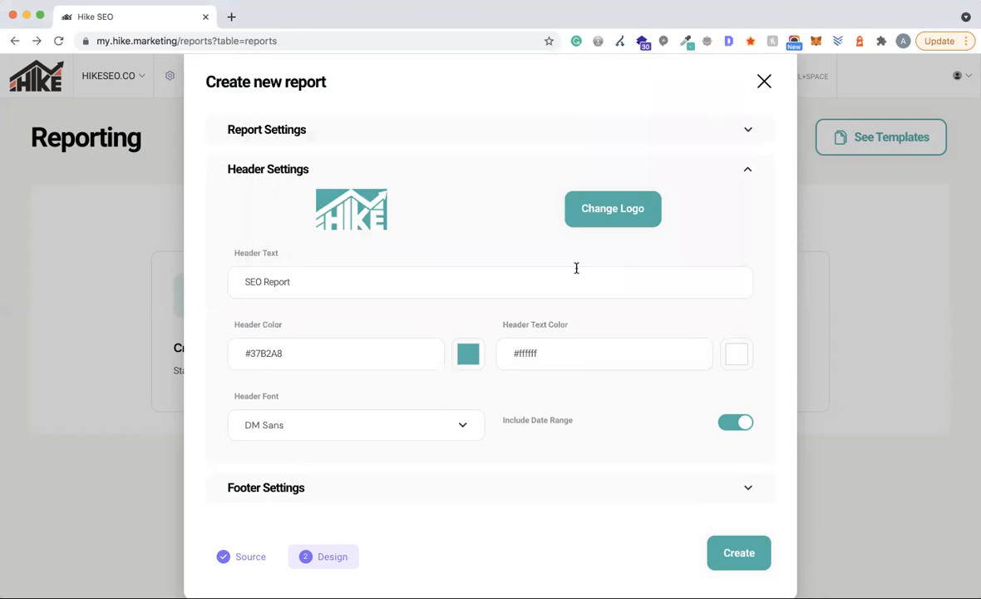
- Expand Footer Settings, leaving the footer text empty with teal #37B2A8 colour
scroll(449, 274, "down", 1)
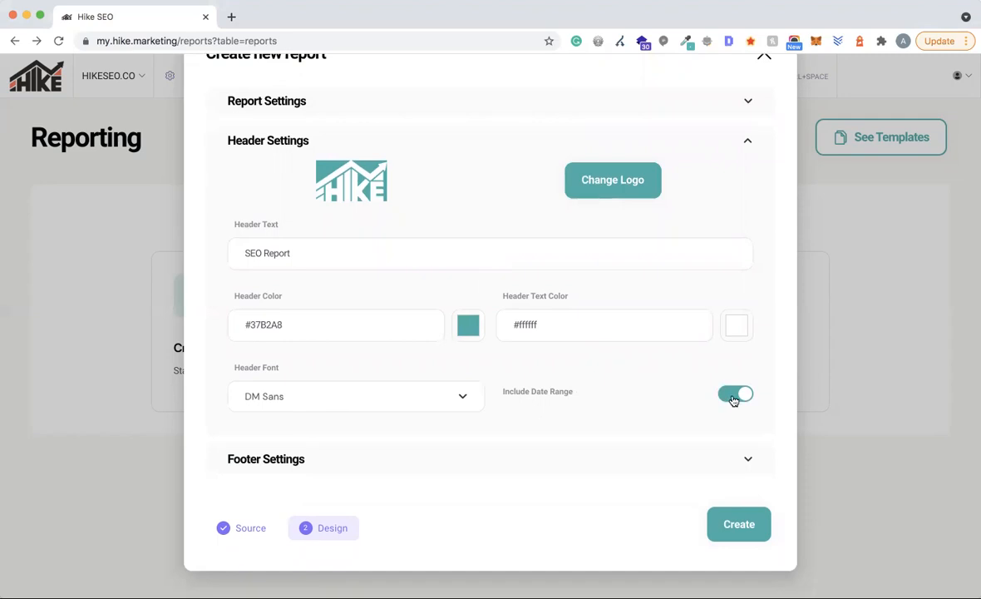
left_click(529, 467)
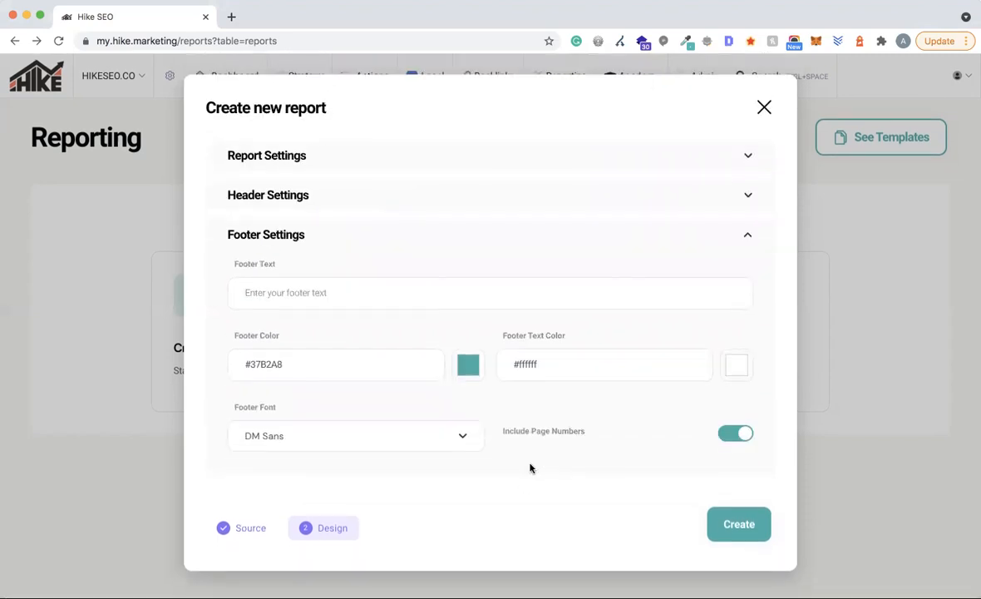
left_click(251, 292)
left_click(298, 365)
- Confirm the #ffffff footer text colour and create the SEO Report
left_click(585, 367)
scroll(749, 336, "down", 1)
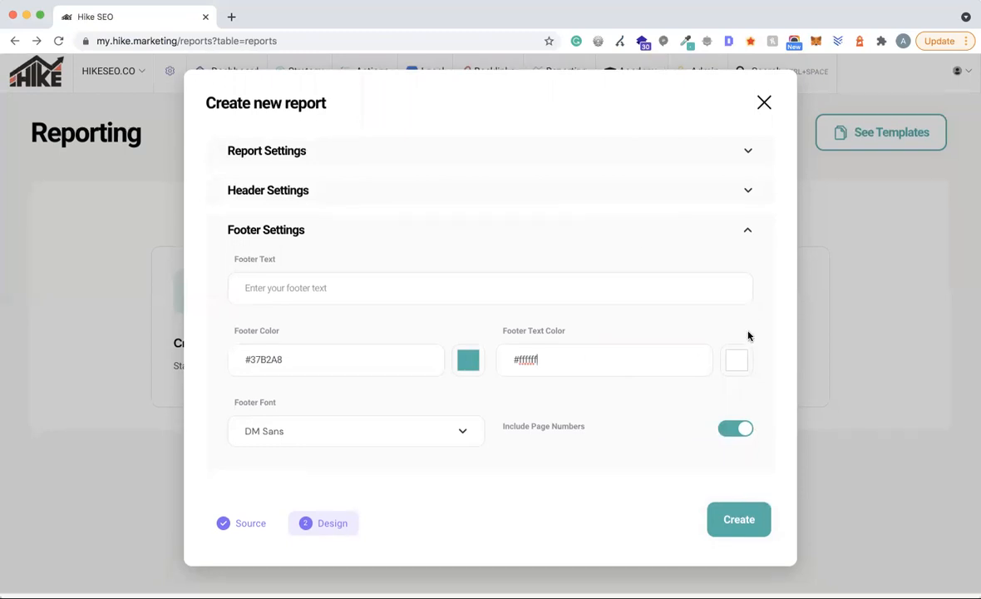
left_click(737, 522)
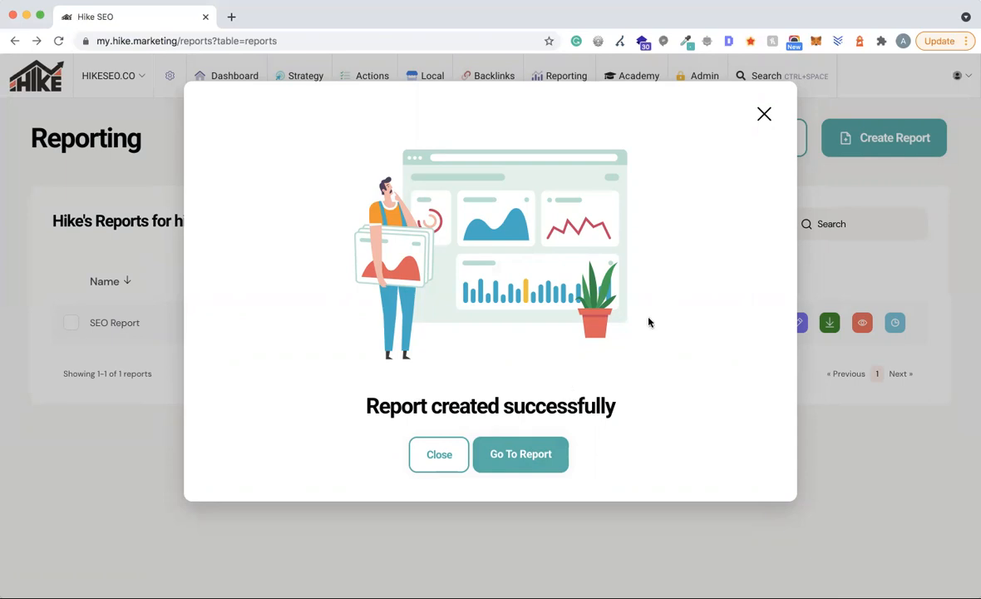
- Open the new SEO Report in the builder and locate page 1's WEBSITE.COM text widget
left_click(513, 456)
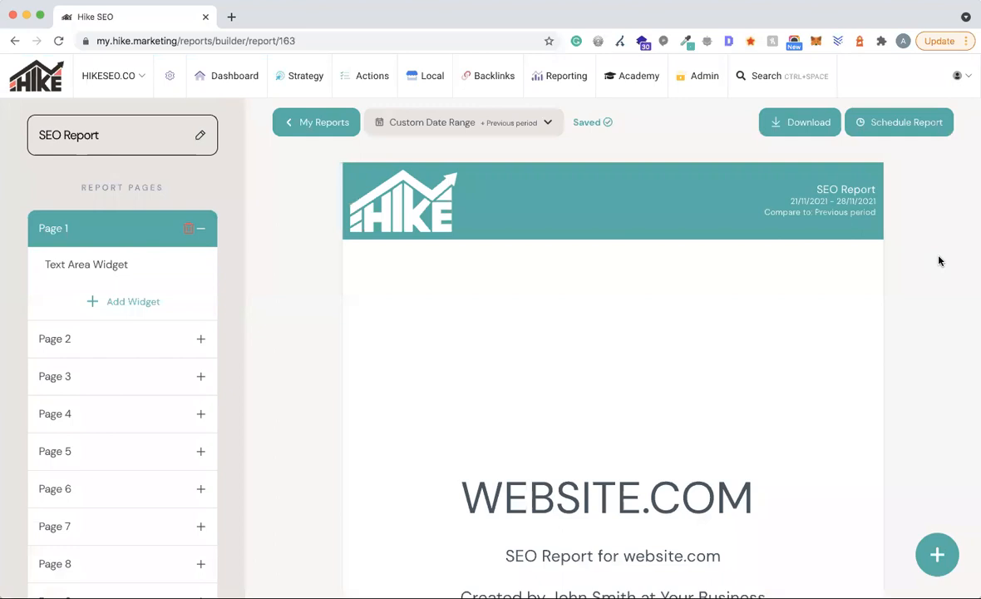
scroll(939, 261, "down", 1)
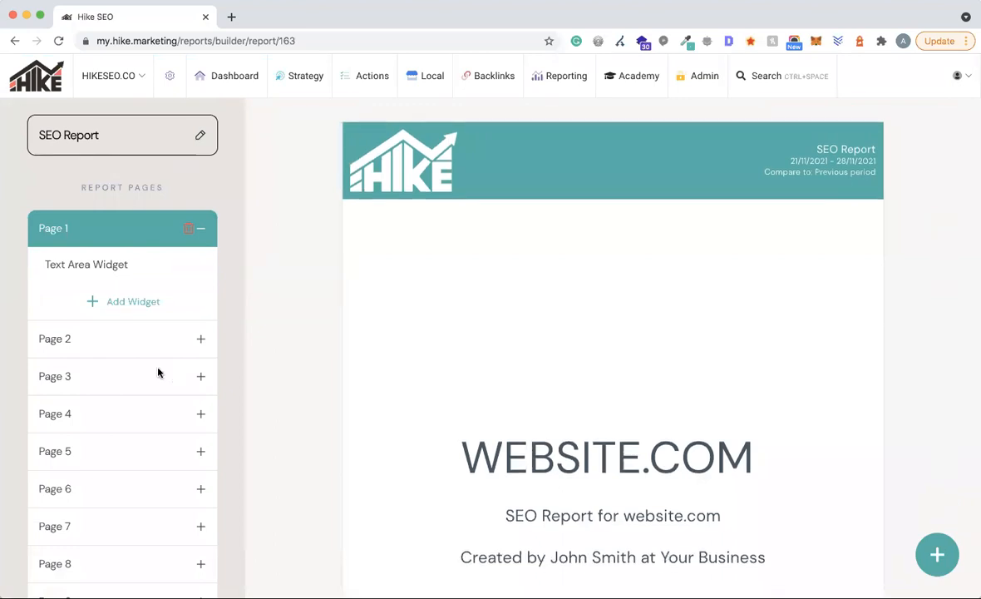
scroll(158, 373, "down", 5)
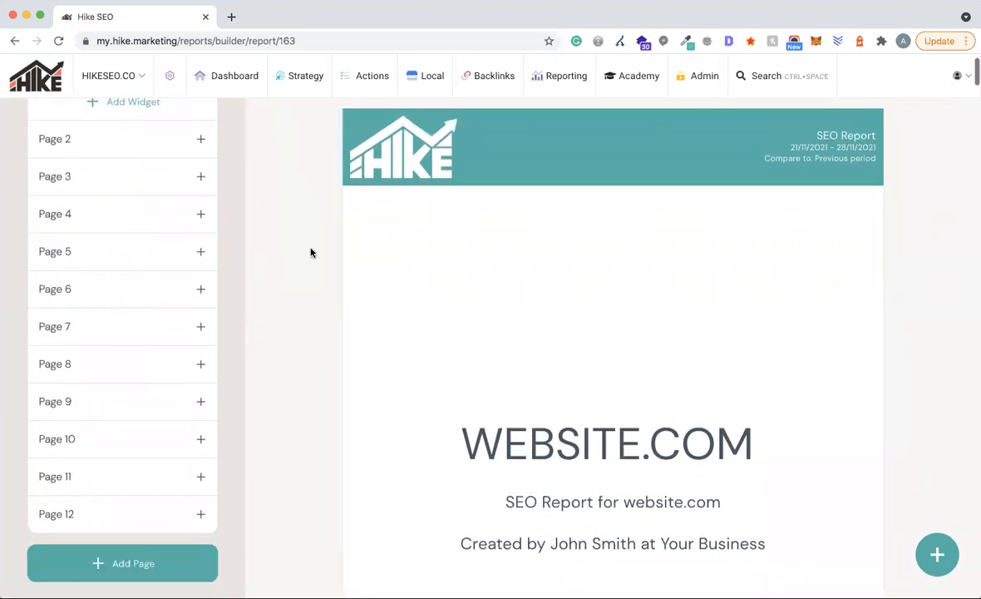
scroll(956, 285, "down", 4)
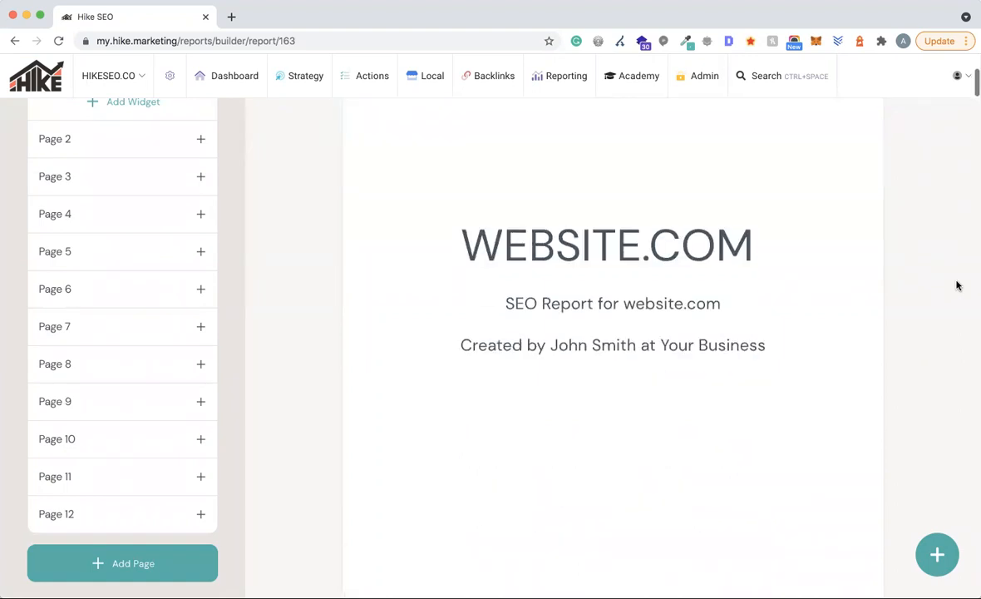
scroll(957, 283, "up", 1)
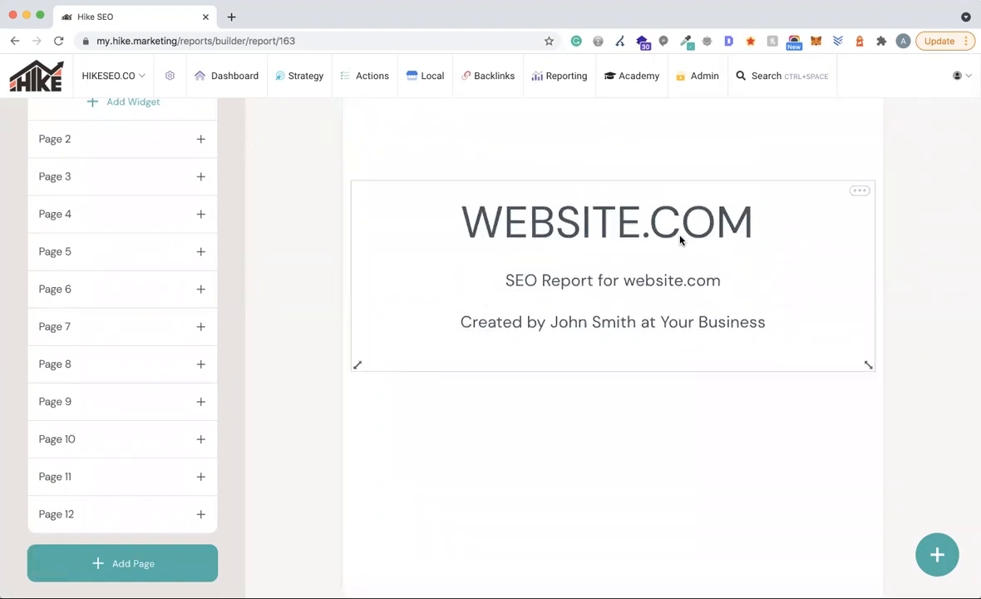
scroll(628, 224, "up", 1)
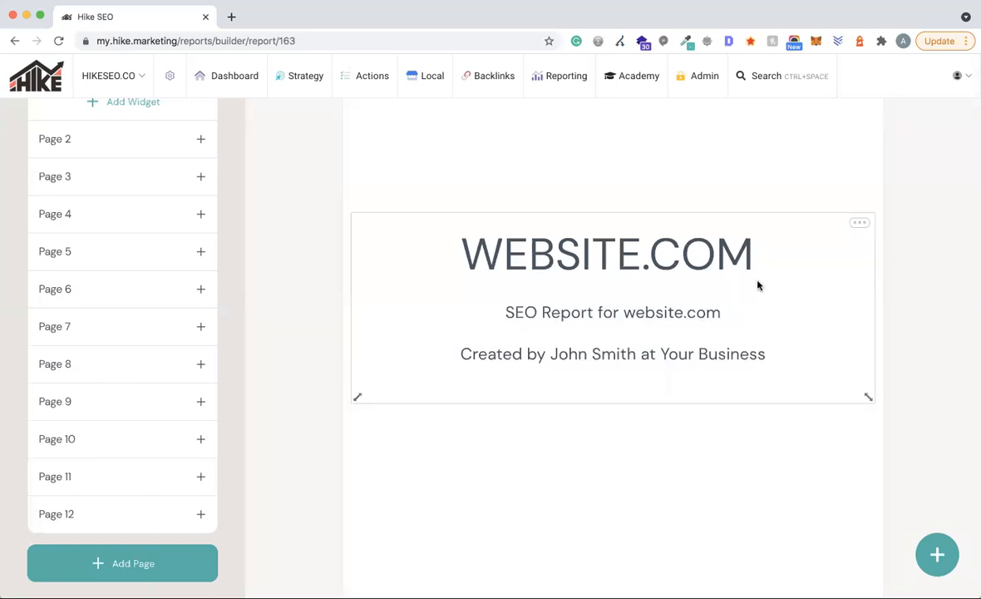
- Edit the title widget, changing the WEBSITE.COM heading to HikeSEO.co
left_click(860, 224)
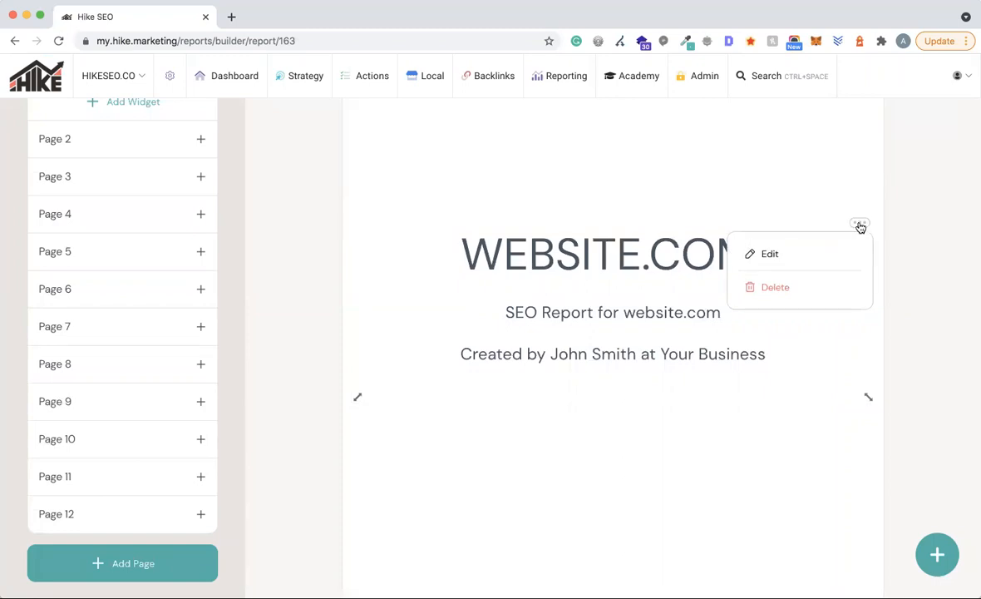
left_click(764, 257)
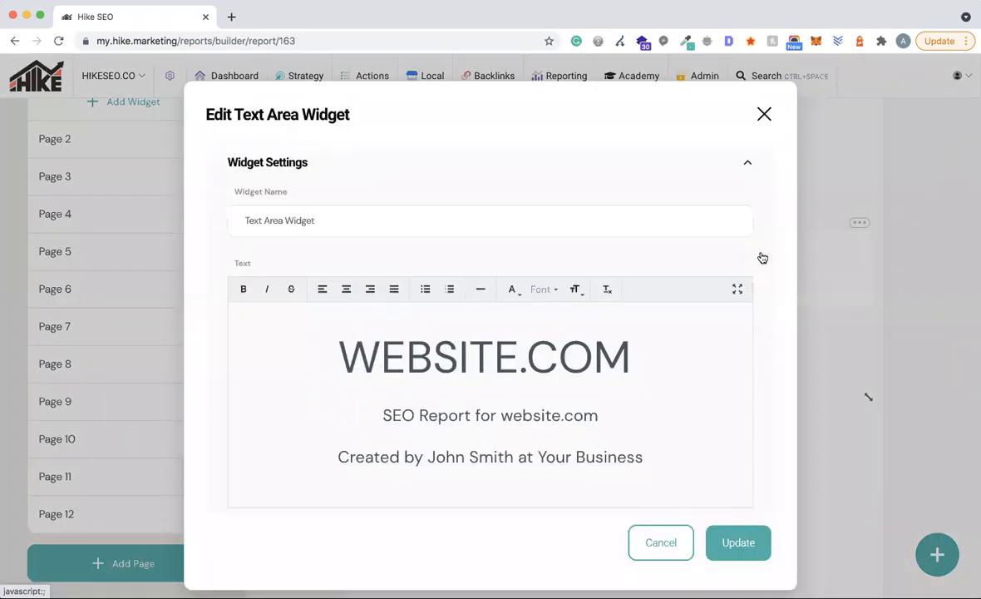
left_click(515, 337)
left_click_drag(515, 337, 316, 337)
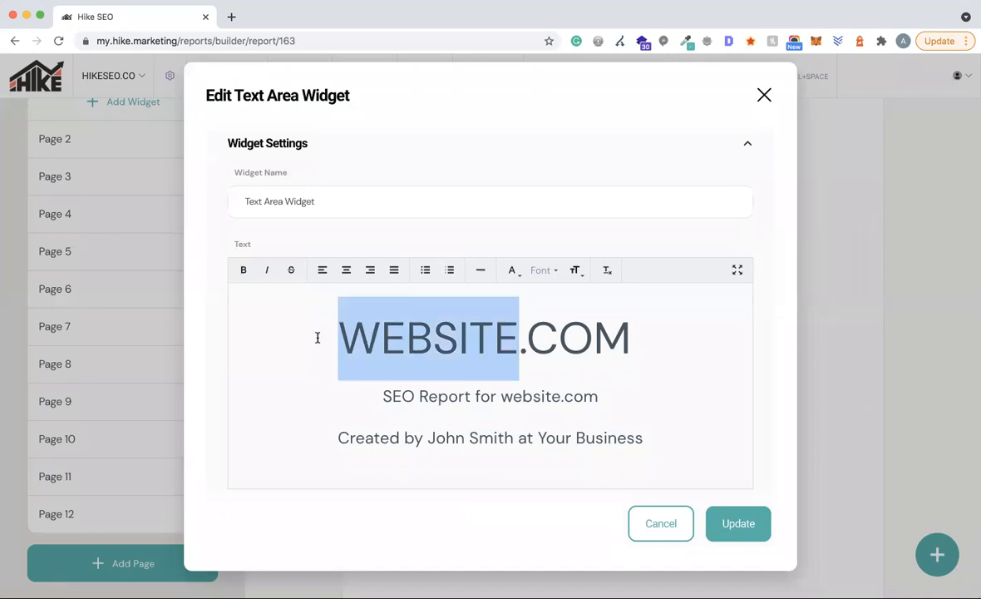
type("HikeSEO")
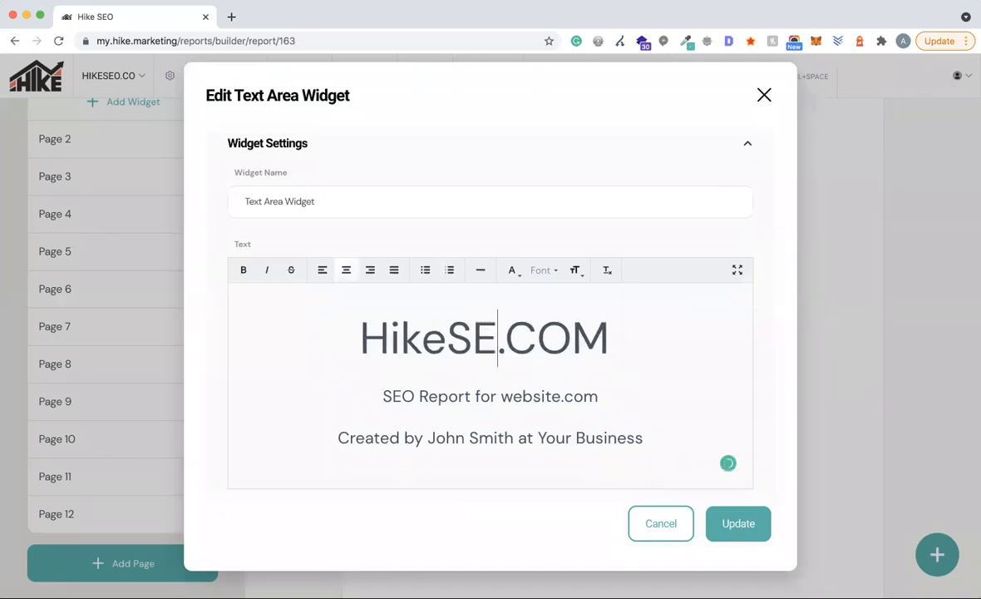
key("Right")
key("Right")
key("Right")
key("Right")
key("BackSpace")
key("BackSpace")
key("BackSpace")
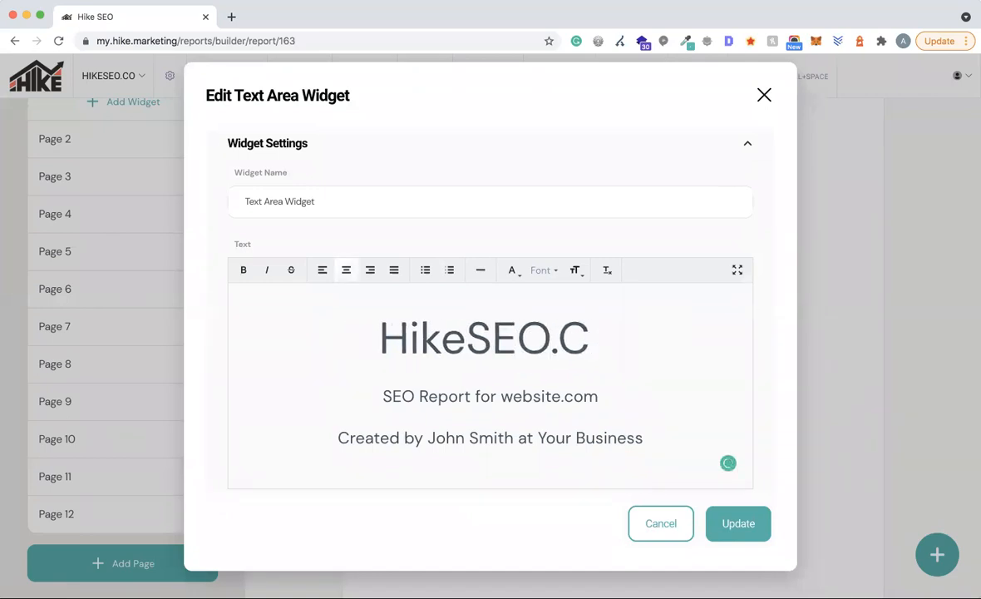
type("co")
- Change the subtitle to hikeseo.co and the credit to the author's name at Hike, then update
left_click_drag(502, 396, 594, 398)
type("hikeseo.,co")
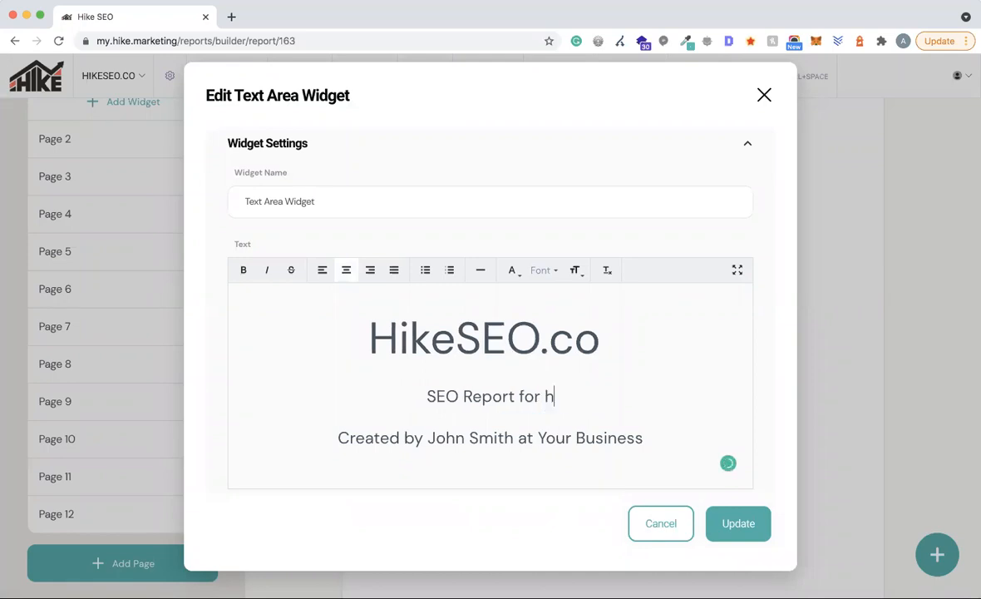
key("BackSpace")
left_click_drag(428, 437, 641, 438)
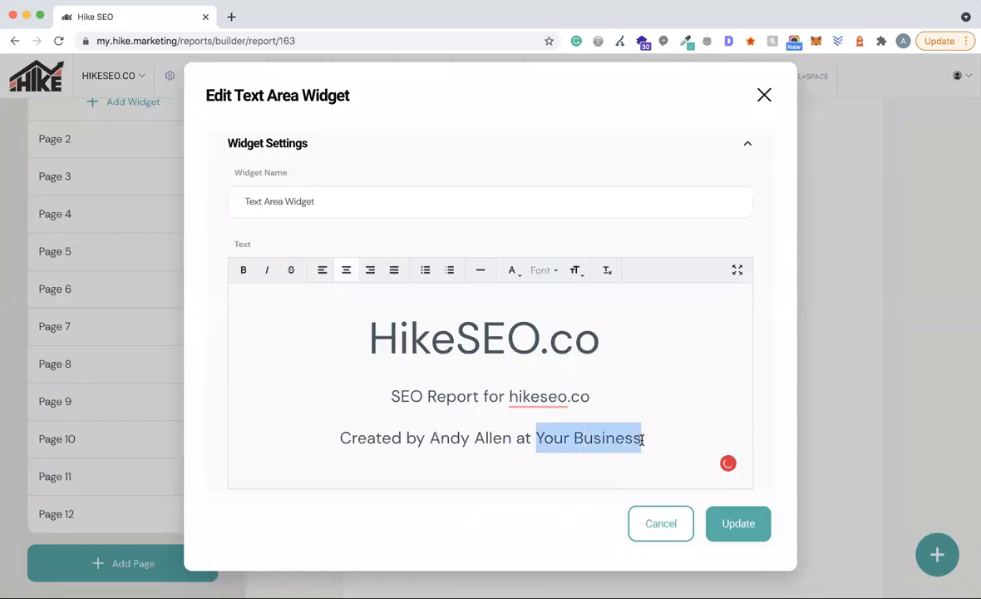
left_click(735, 524)
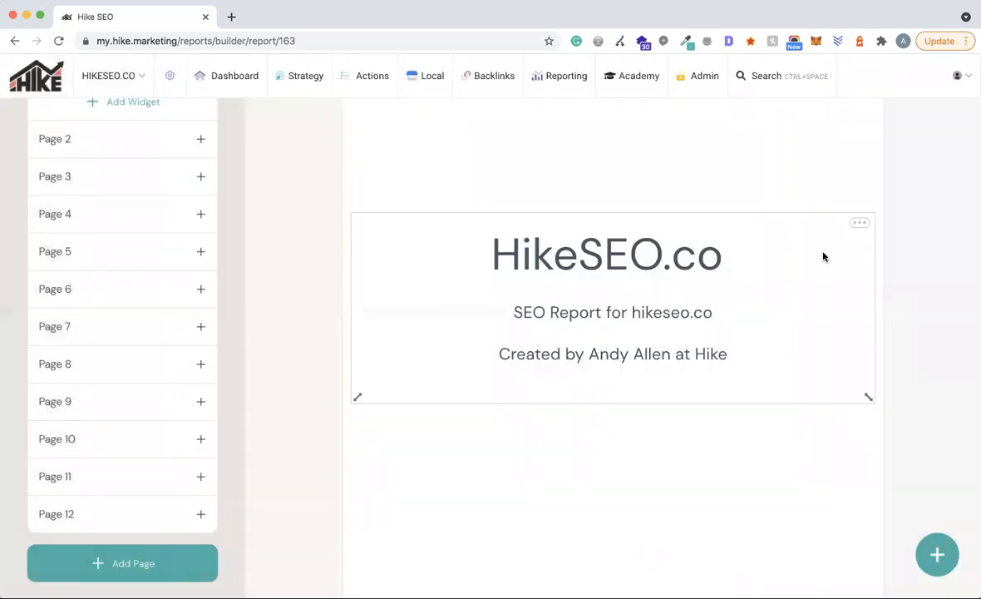
left_click(860, 223)
left_click(780, 256)
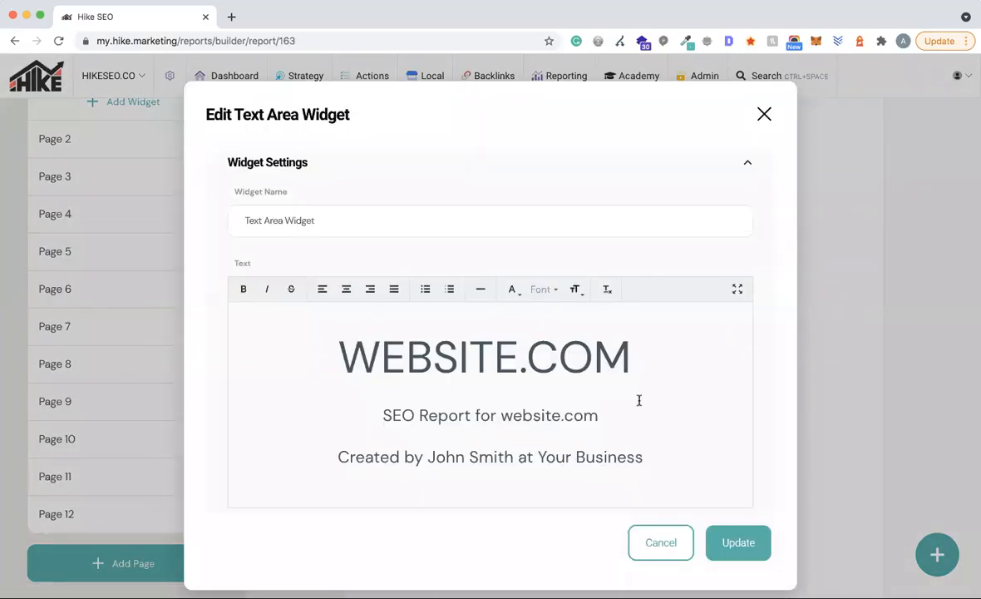
left_click_drag(636, 341, 329, 342)
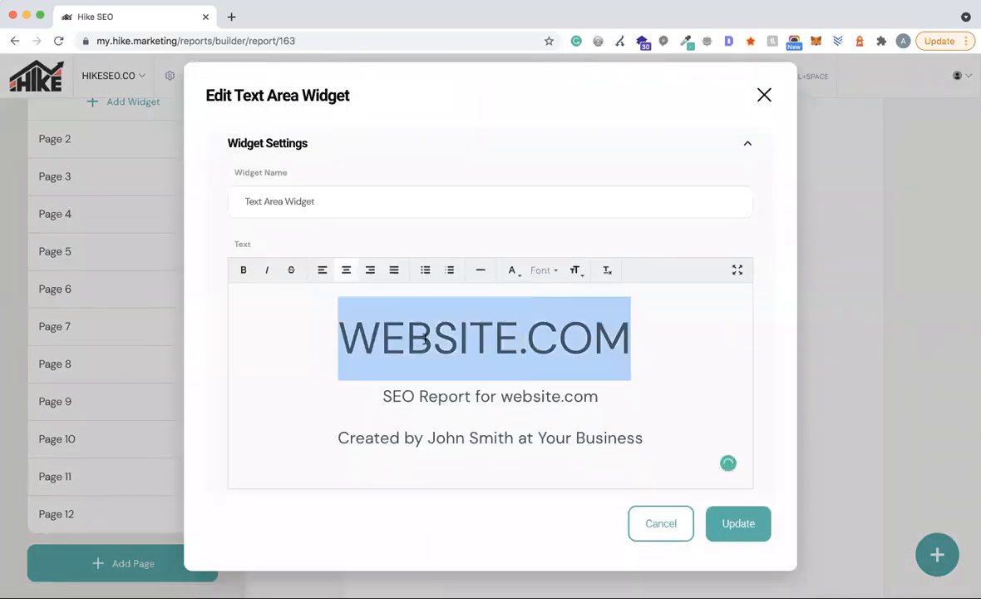
left_click(576, 271)
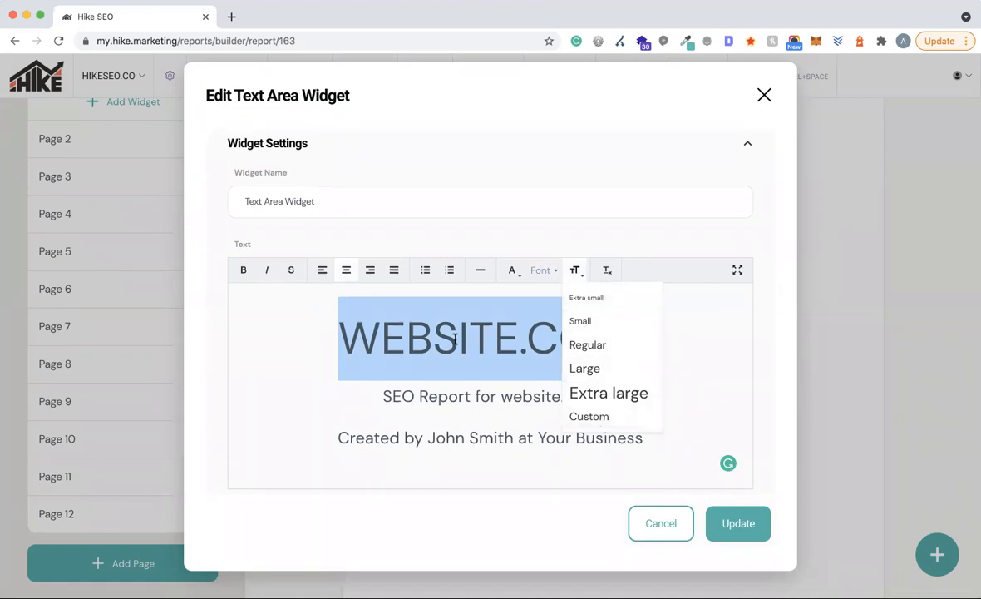
left_click(425, 337)
left_click_drag(338, 337, 629, 333)
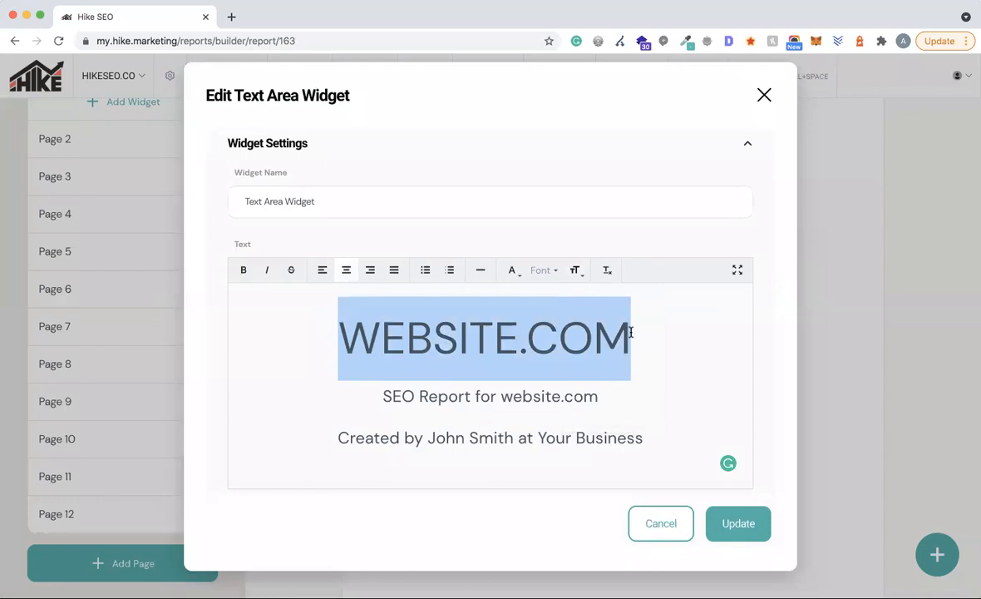
left_click_drag(387, 396, 480, 398)
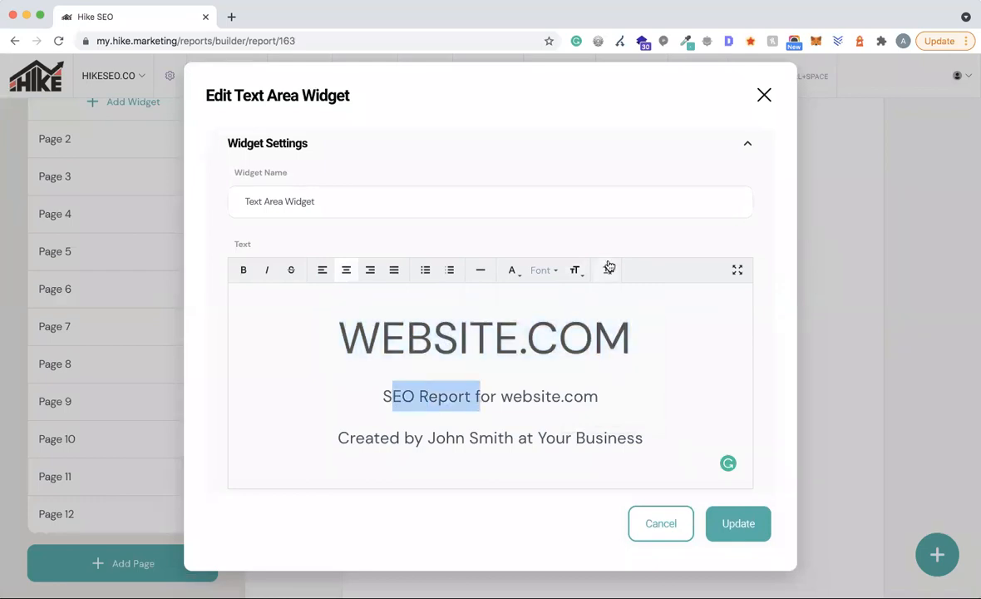
left_click(575, 271)
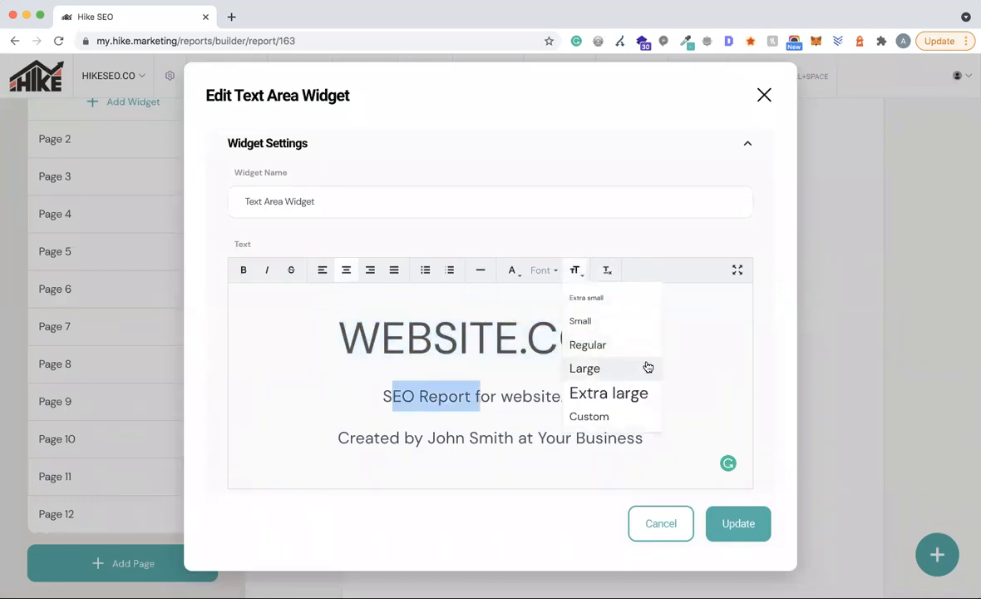
left_click(694, 377)
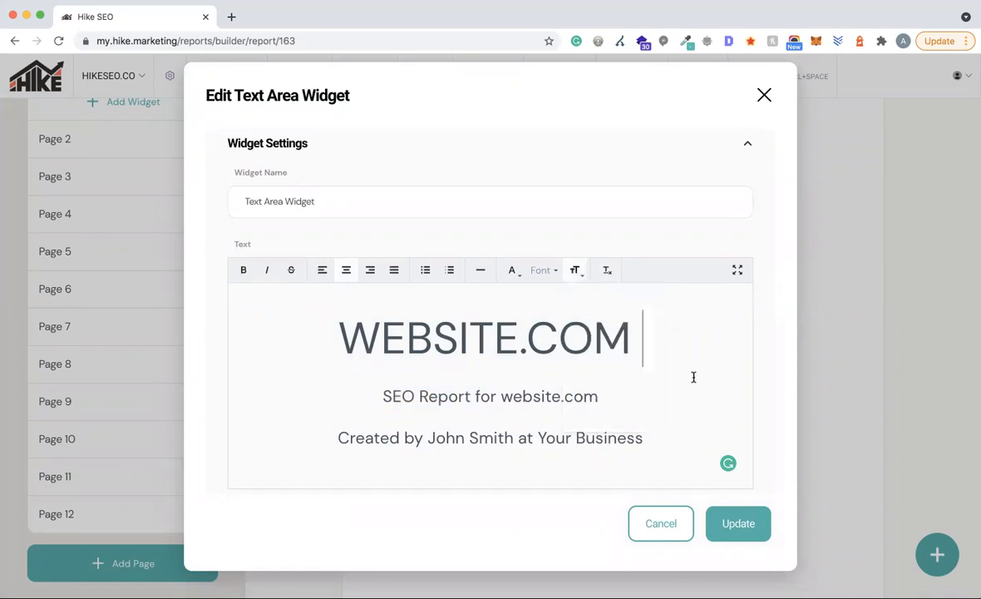
left_click_drag(328, 332, 653, 438)
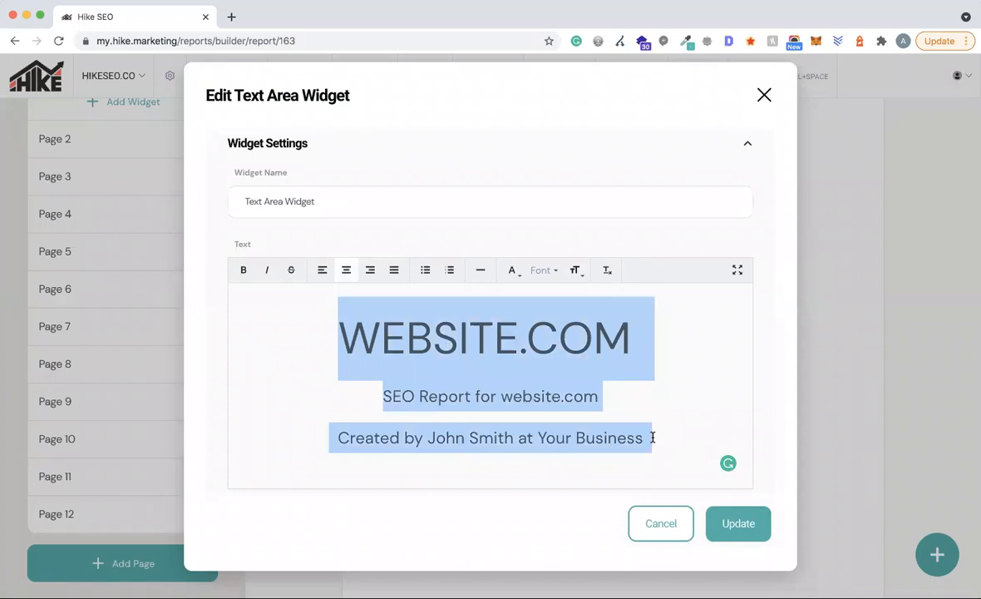
left_click(542, 270)
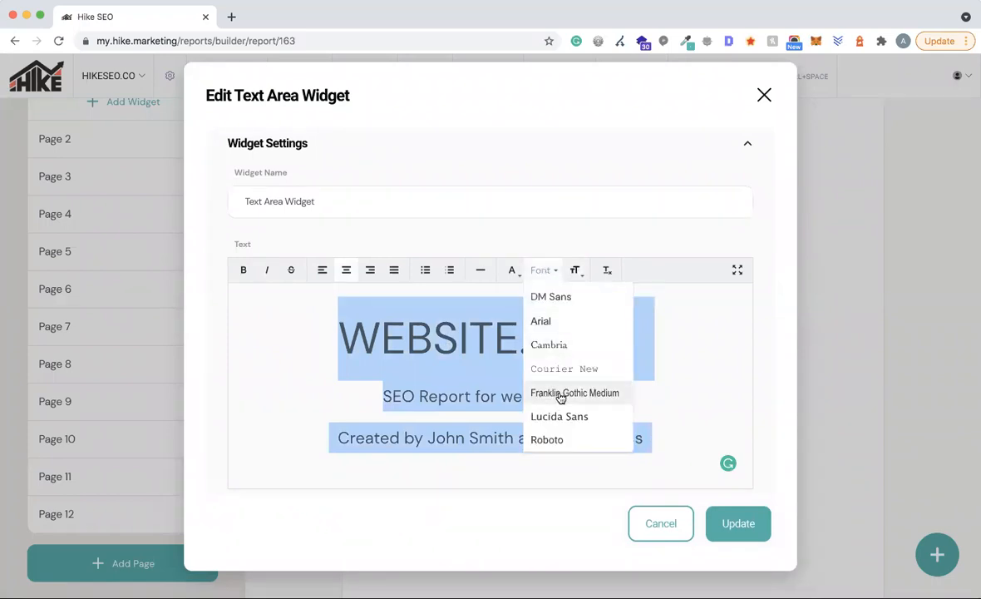
scroll(559, 376, "down", 1)
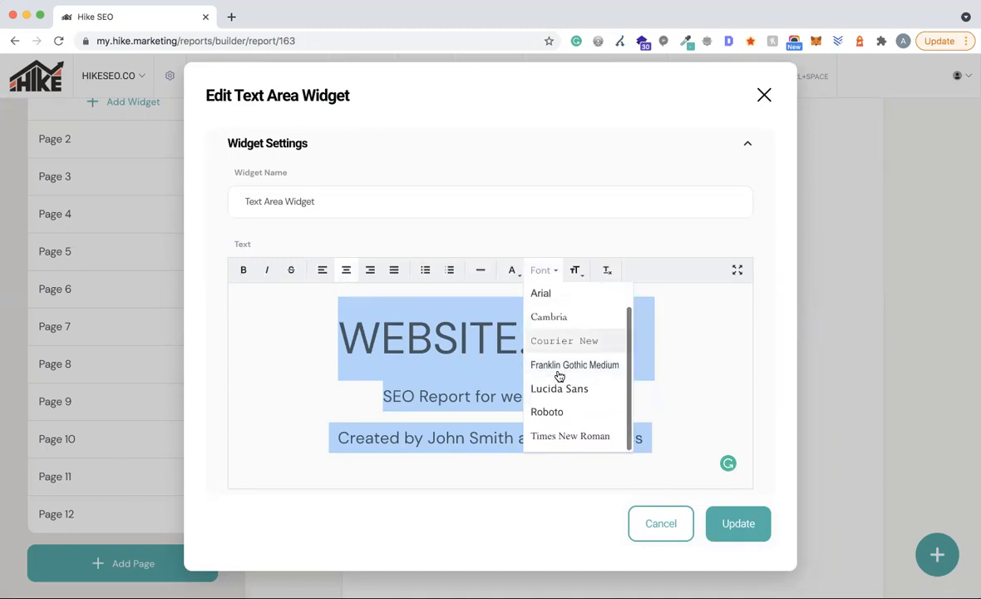
scroll(559, 376, "up", 1)
left_click(701, 368)
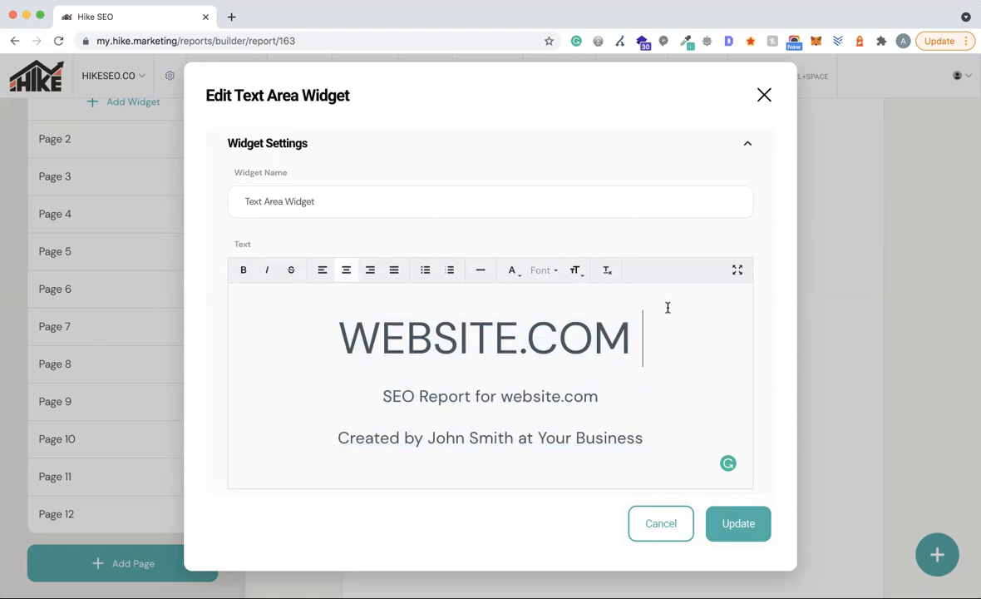
left_click(746, 525)
scroll(703, 303, "down", 3)
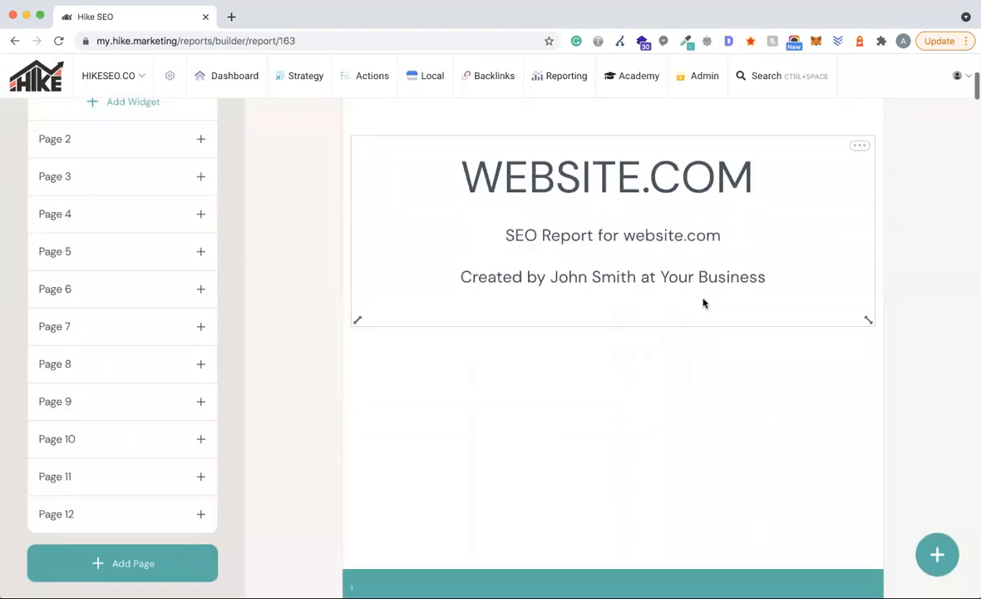
scroll(702, 303, "down", 2)
scroll(703, 302, "down", 3)
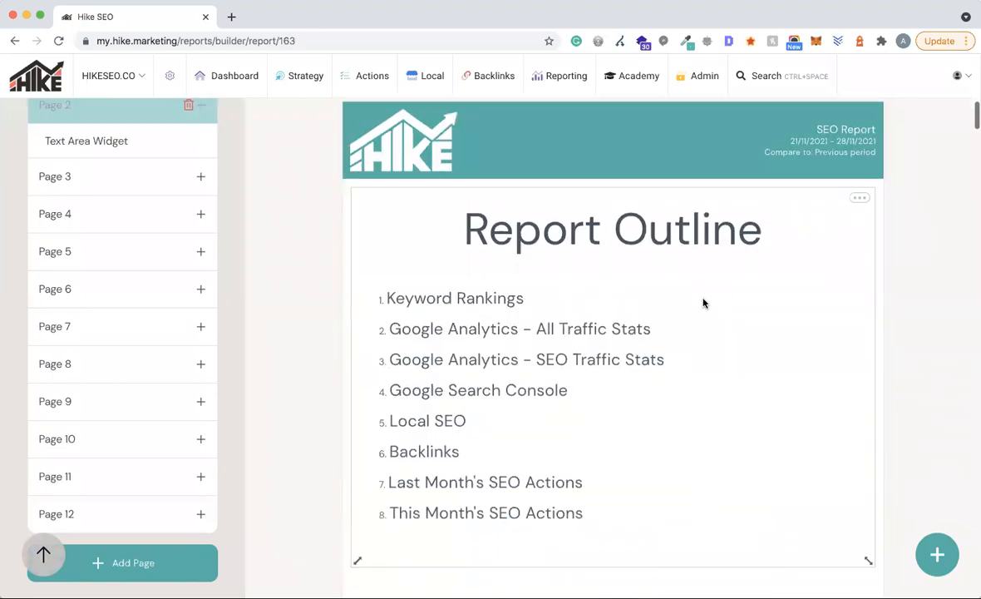
scroll(207, 257, "up", 3)
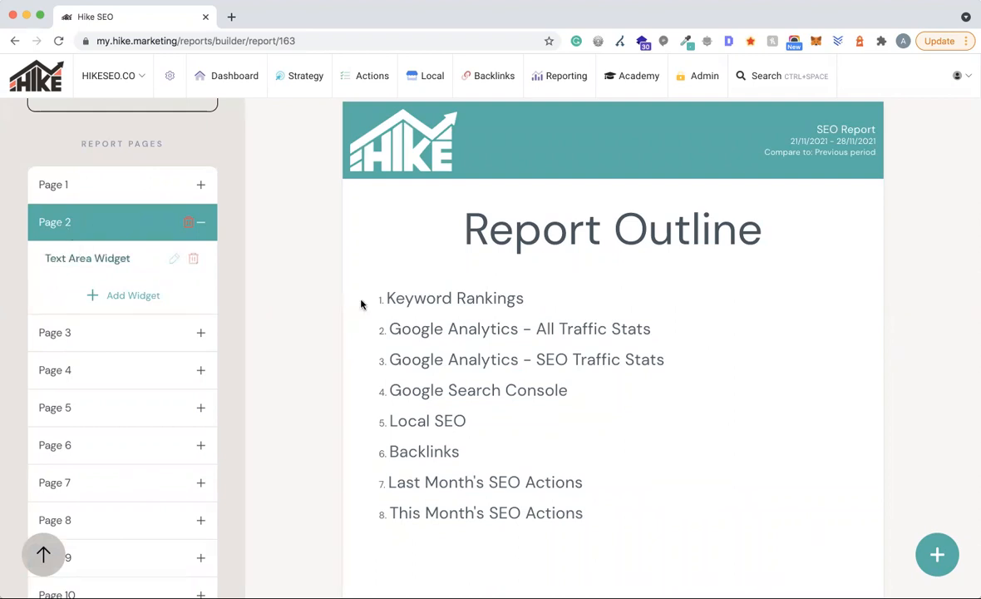
scroll(653, 353, "down", 2)
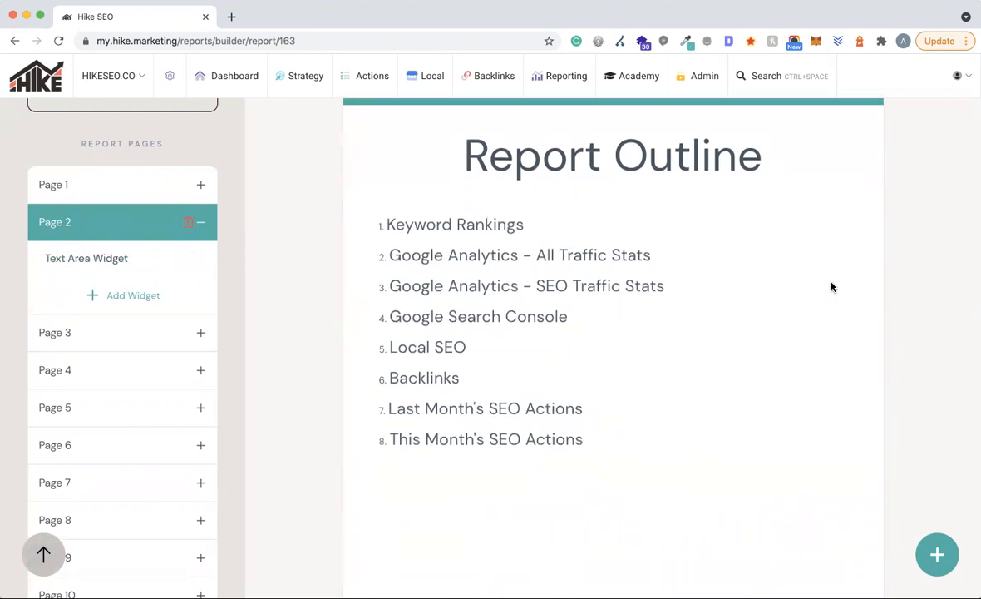
left_click(860, 124)
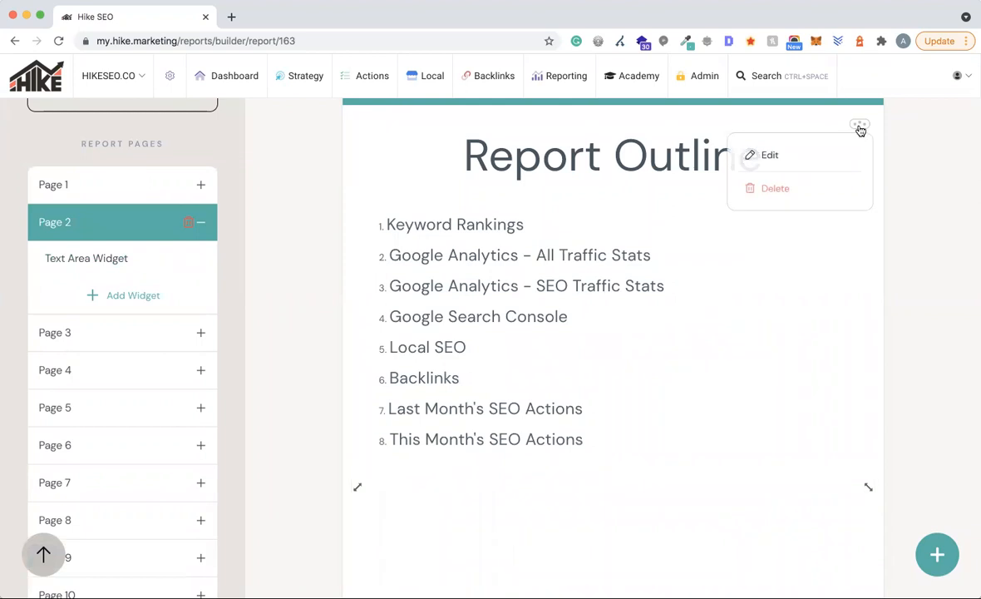
left_click(772, 156)
scroll(596, 378, "down", 5)
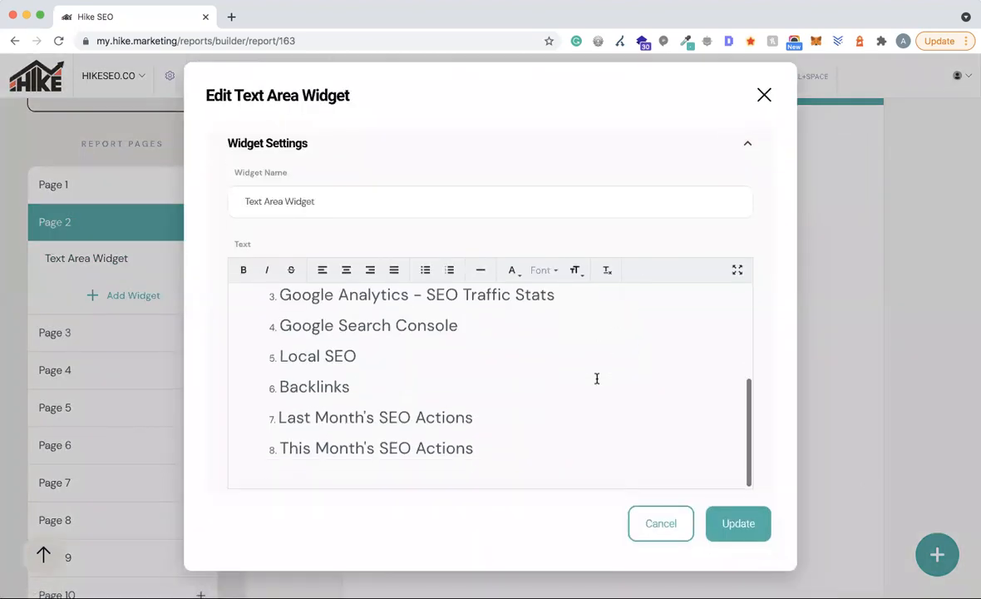
scroll(596, 379, "up", 3)
scroll(283, 375, "down", 1)
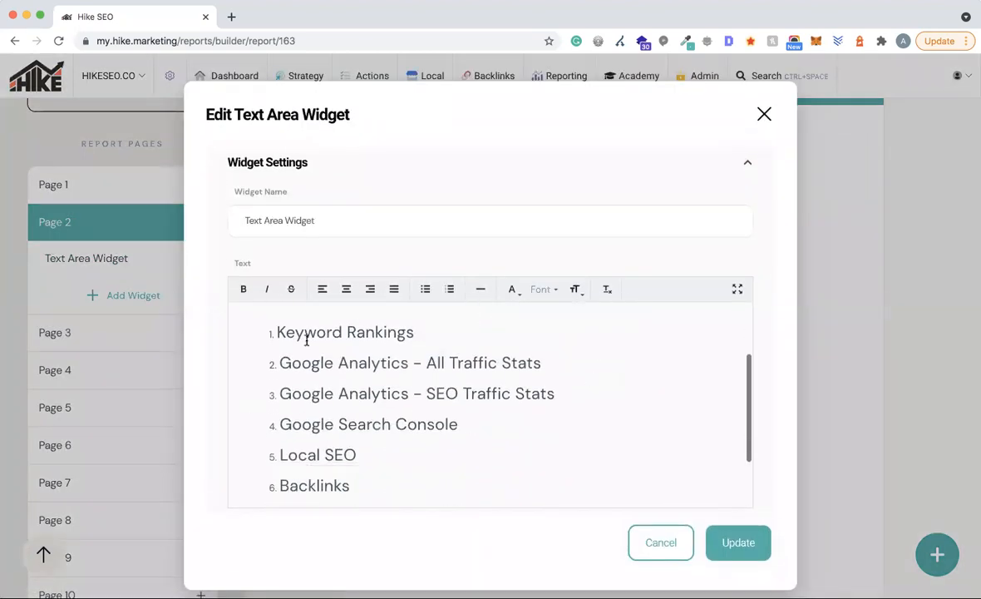
left_click(765, 115)
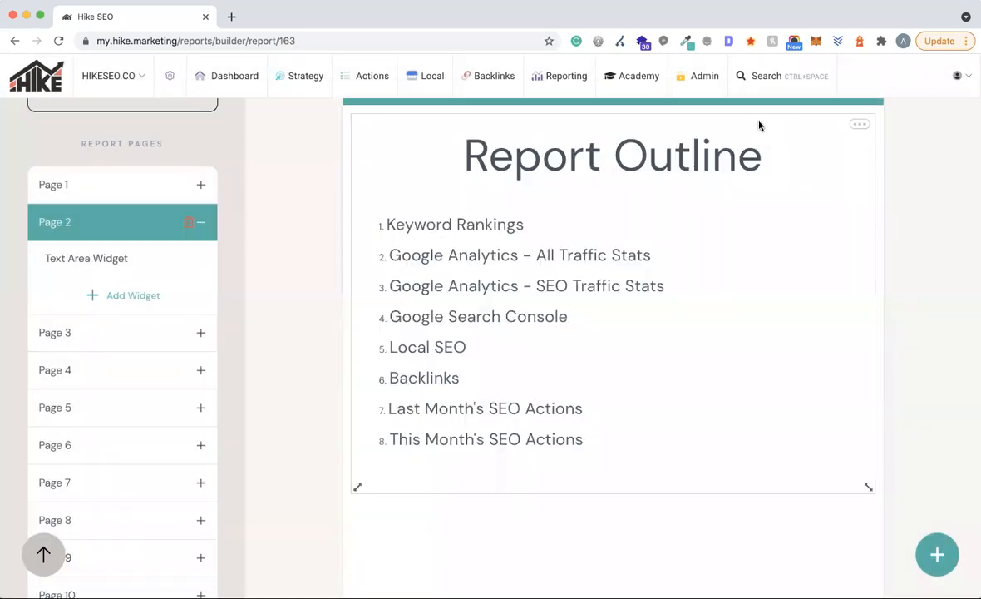
scroll(619, 360, "down", 1)
scroll(618, 360, "down", 3)
scroll(619, 360, "up", 3)
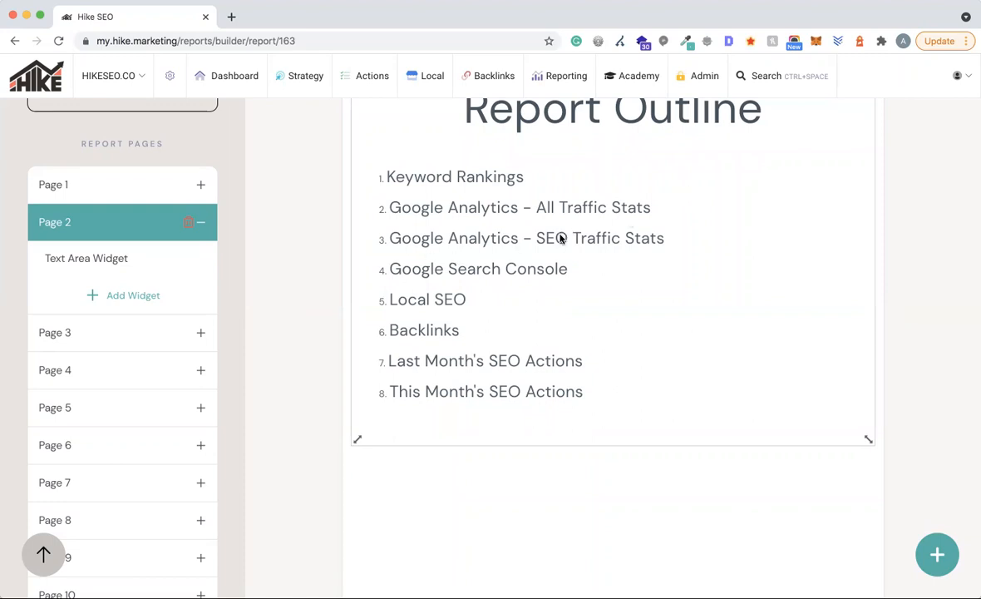
scroll(559, 238, "down", 1)
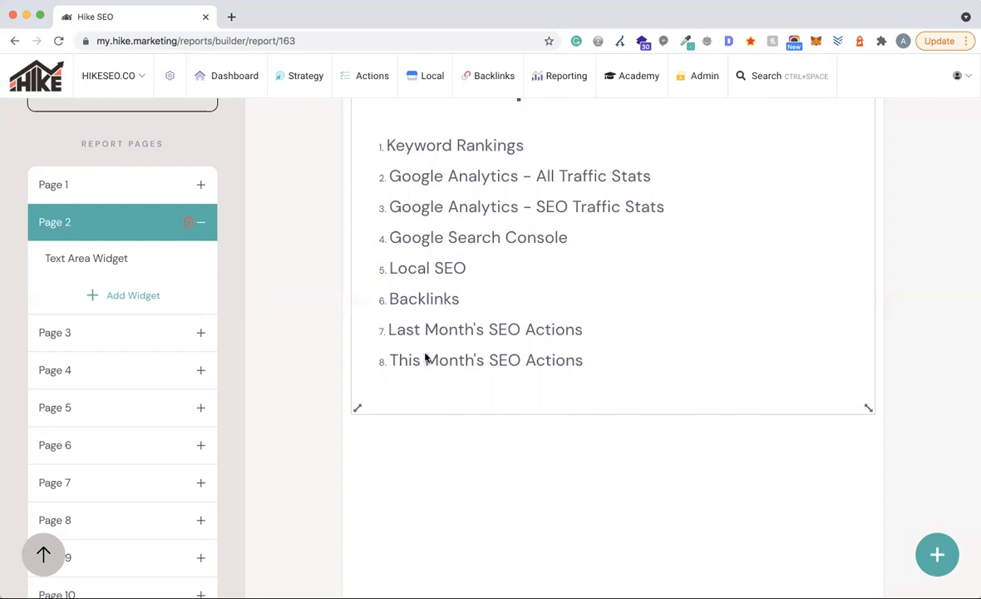
- Scroll to page 3 Keyword Rankings, down to the Average Keyword Position chart and top 10 table
scroll(504, 264, "down", 5)
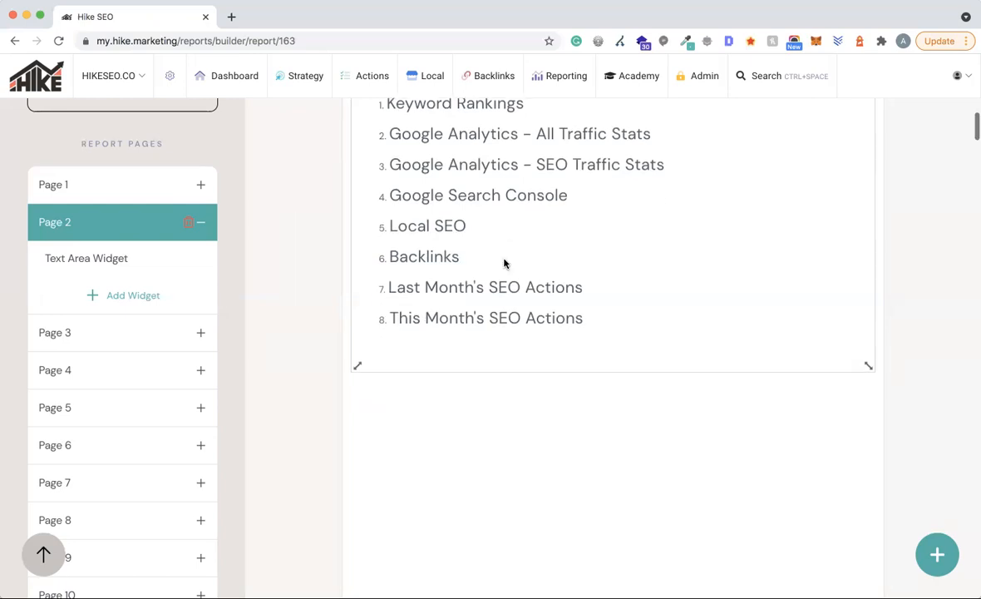
scroll(504, 264, "down", 4)
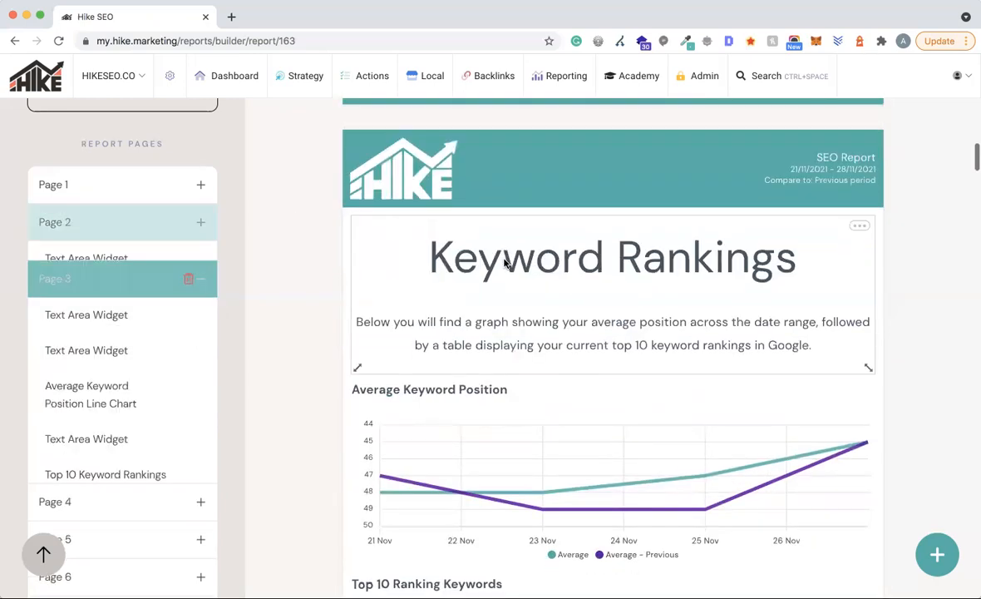
scroll(87, 313, "down", 1)
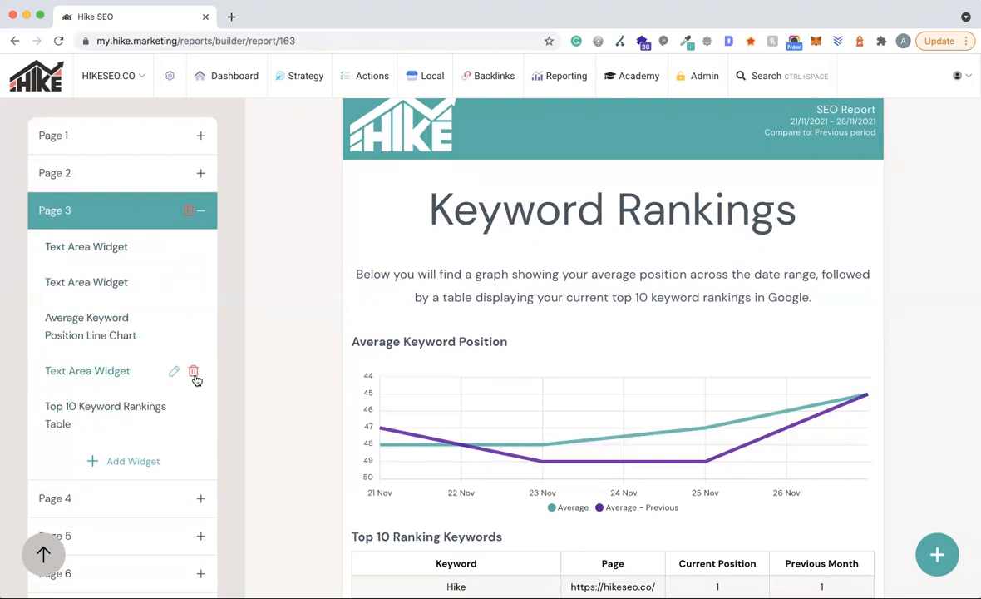
scroll(906, 259, "down", 1)
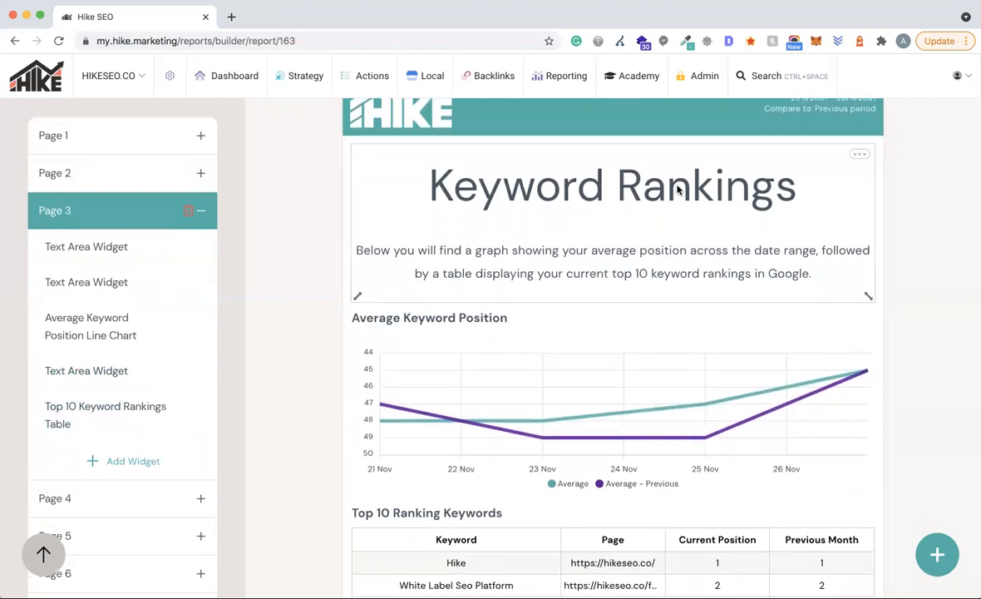
left_click(860, 155)
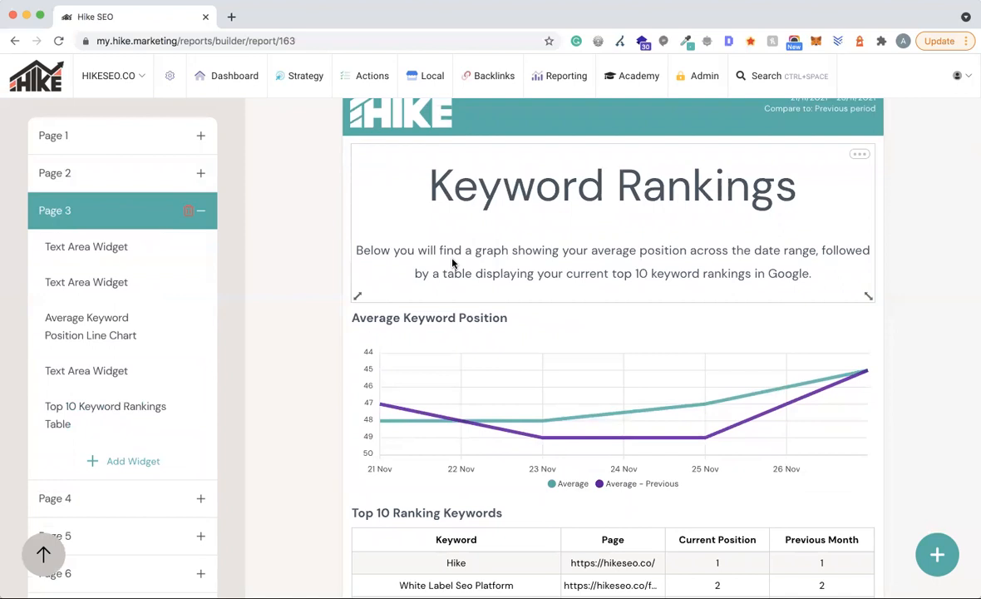
scroll(922, 266, "down", 3)
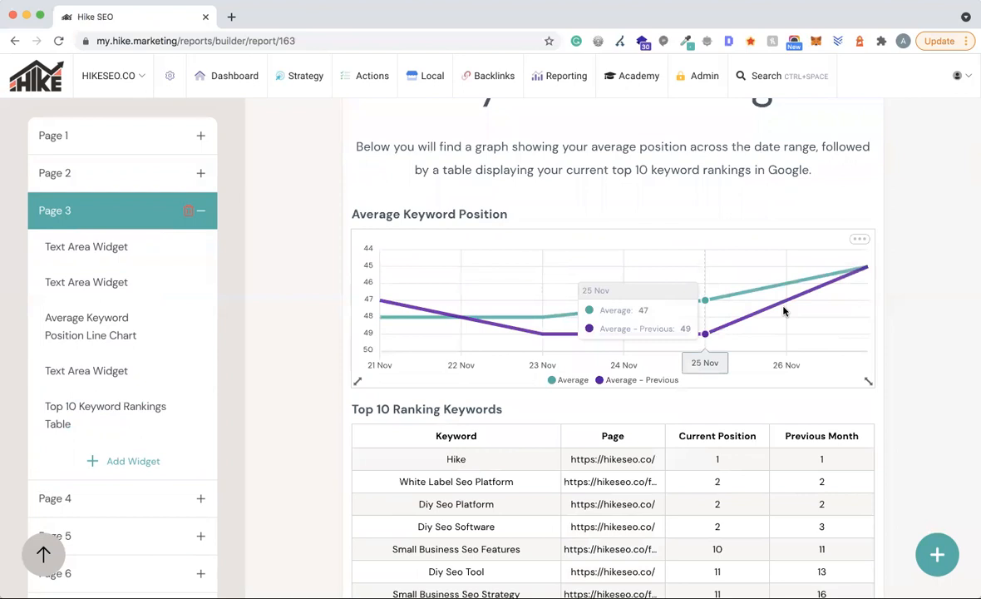
scroll(927, 341, "down", 1)
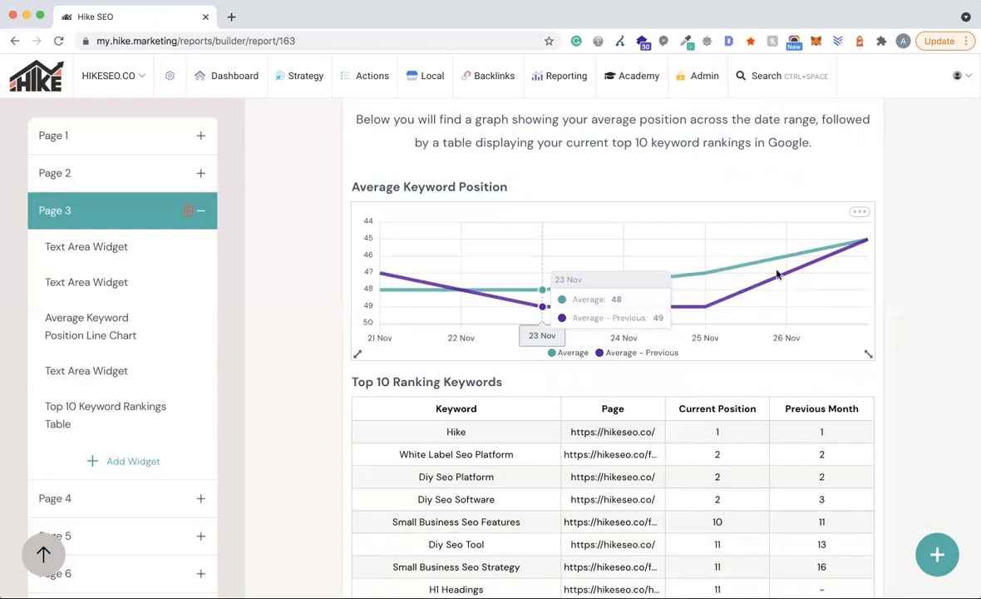
scroll(930, 293, "down", 1)
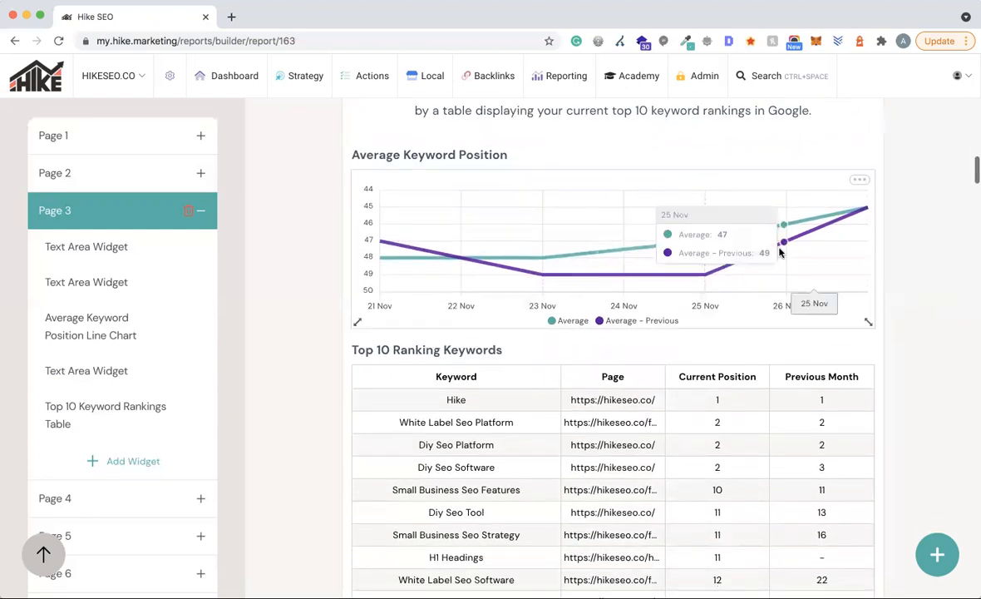
- Review the Average Keyword Position chart's date range and chart settings, closing without changes
left_click(861, 181)
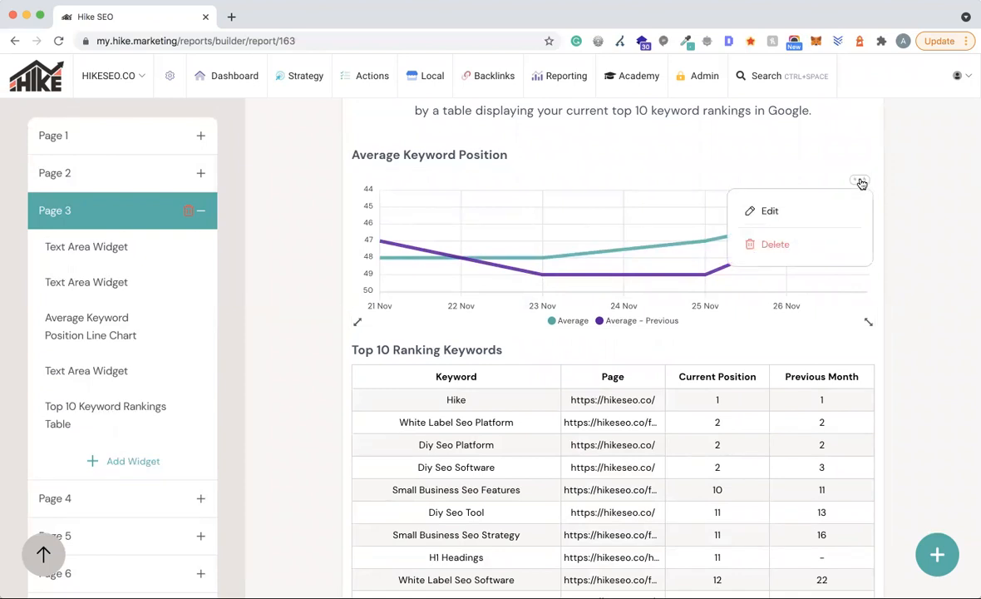
left_click(778, 215)
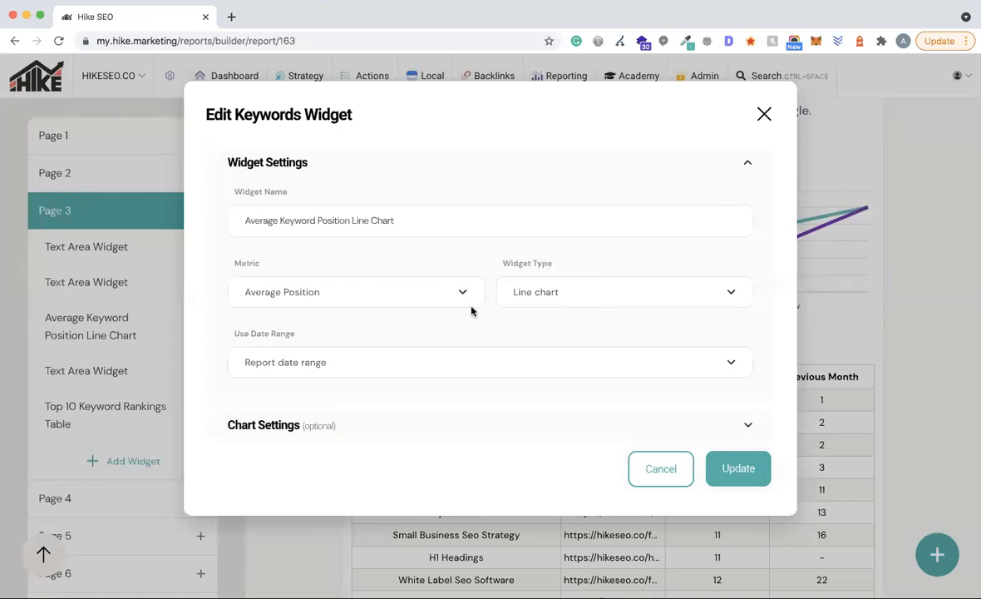
left_click(342, 361)
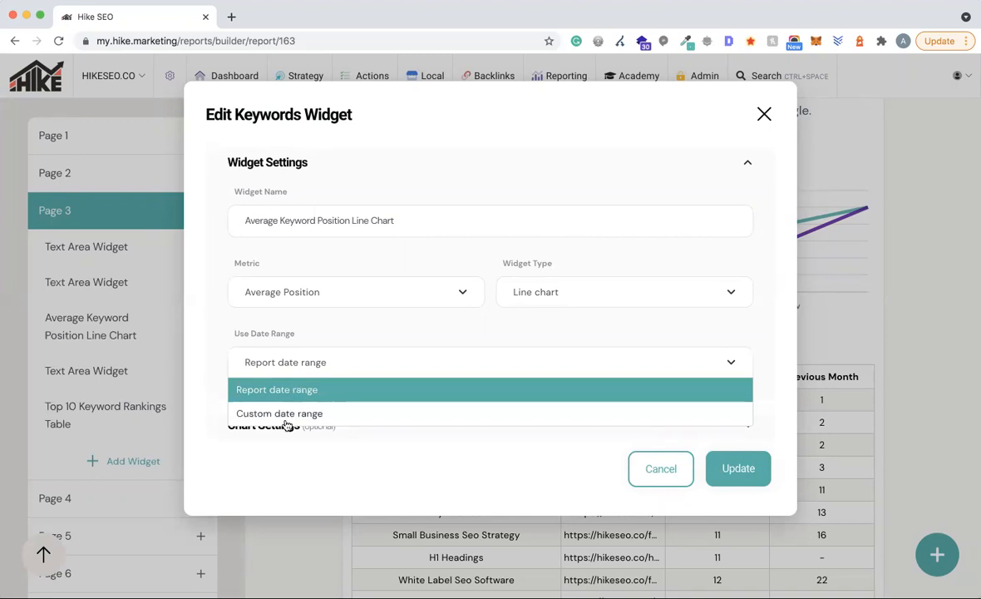
left_click(372, 331)
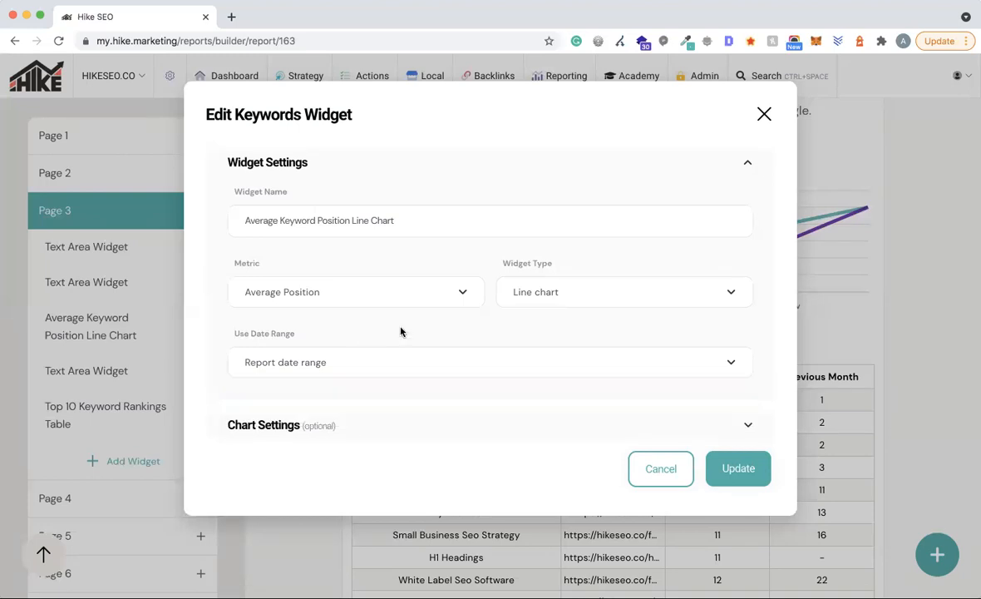
left_click(263, 423)
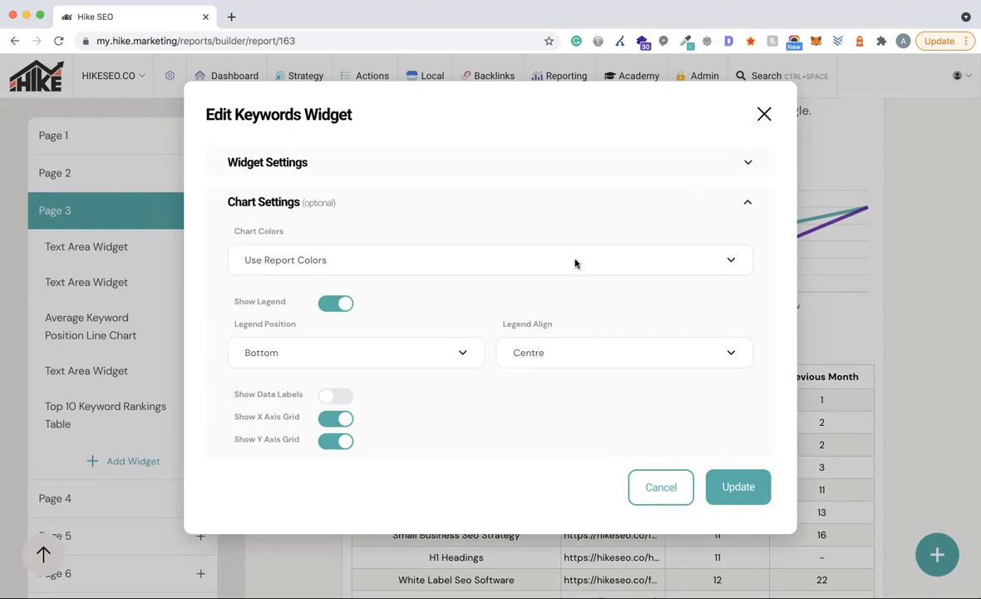
left_click(764, 114)
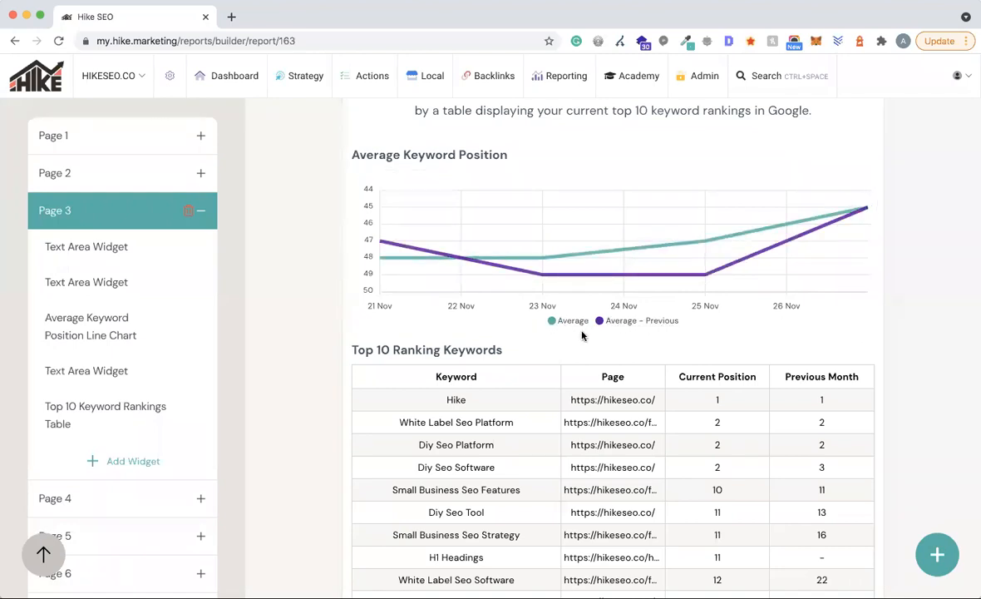
- Set the chart's Legend Position to Top, then toggle the Average line off and on
left_click(856, 182)
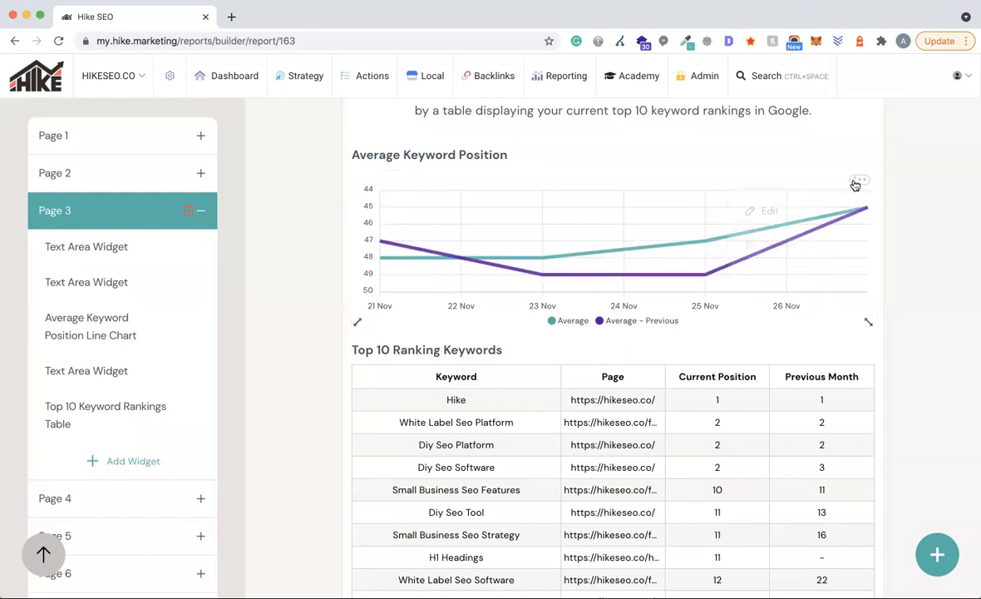
left_click(773, 215)
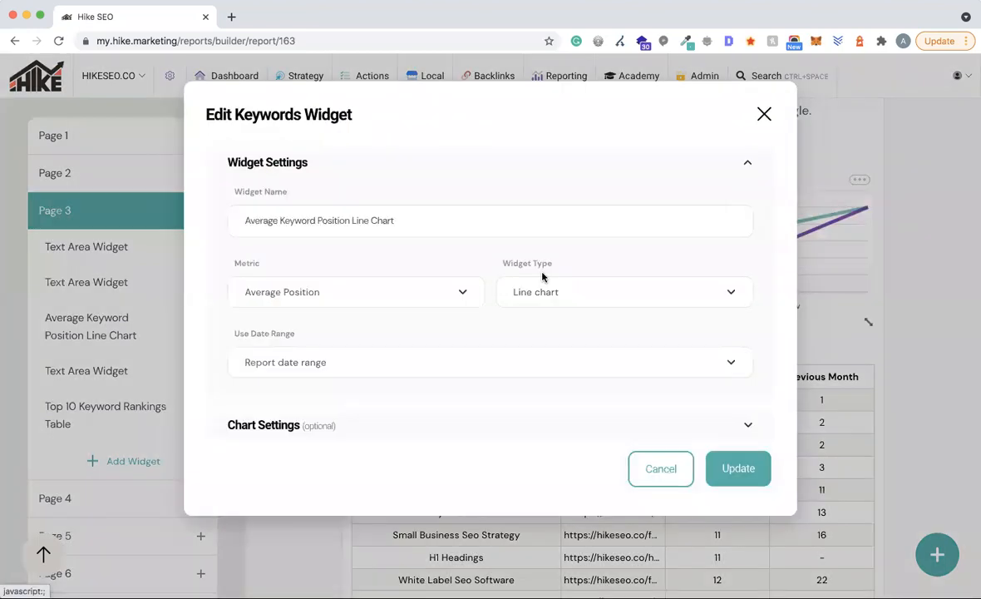
left_click(258, 426)
left_click(447, 353)
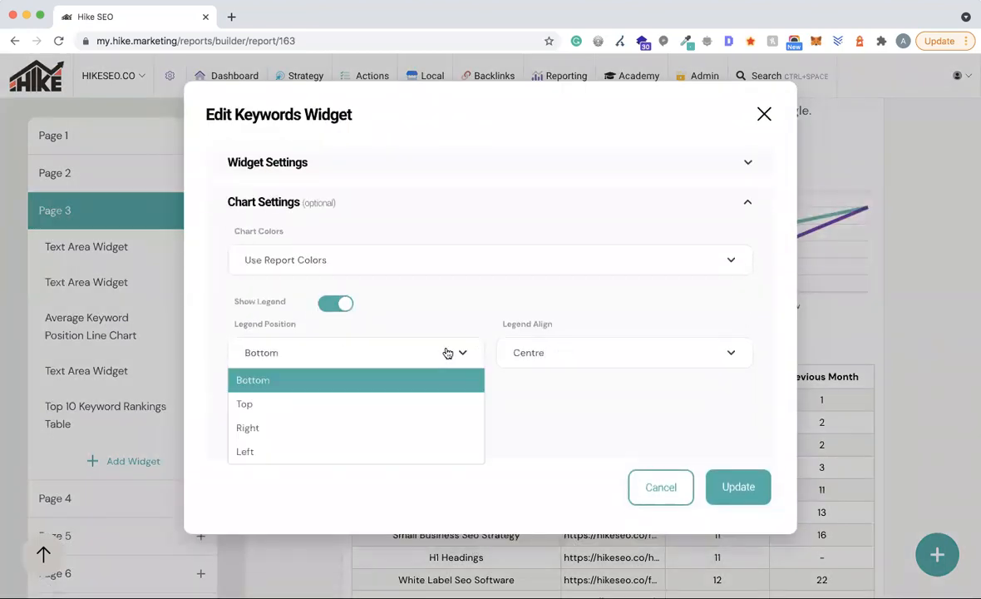
left_click(313, 404)
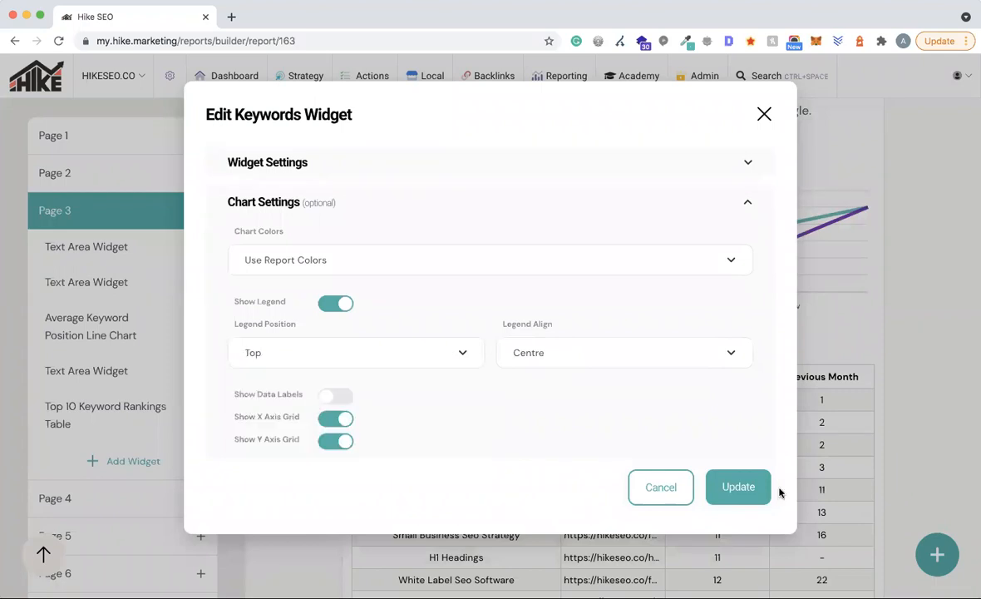
left_click(740, 487)
left_click(572, 181)
left_click(572, 183)
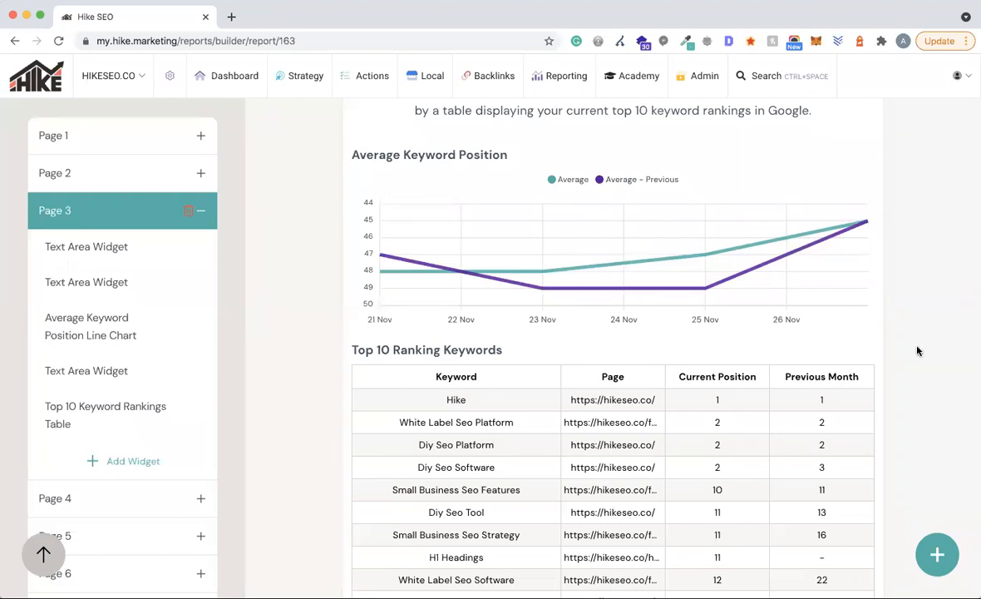
- Raise the Top 10 Ranking Keywords table's results limit from 10 to 11
scroll(918, 350, "down", 3)
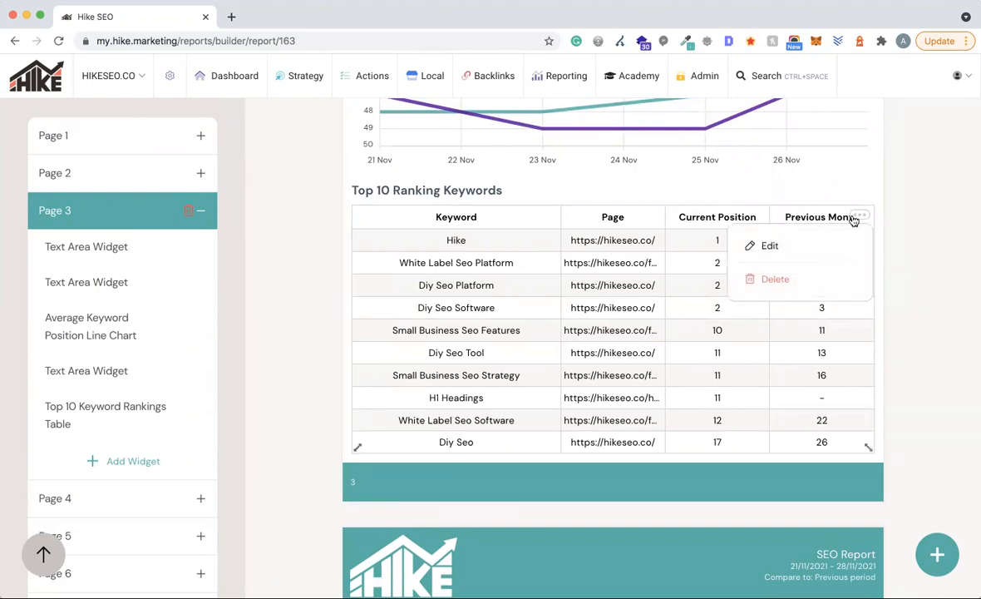
left_click(772, 245)
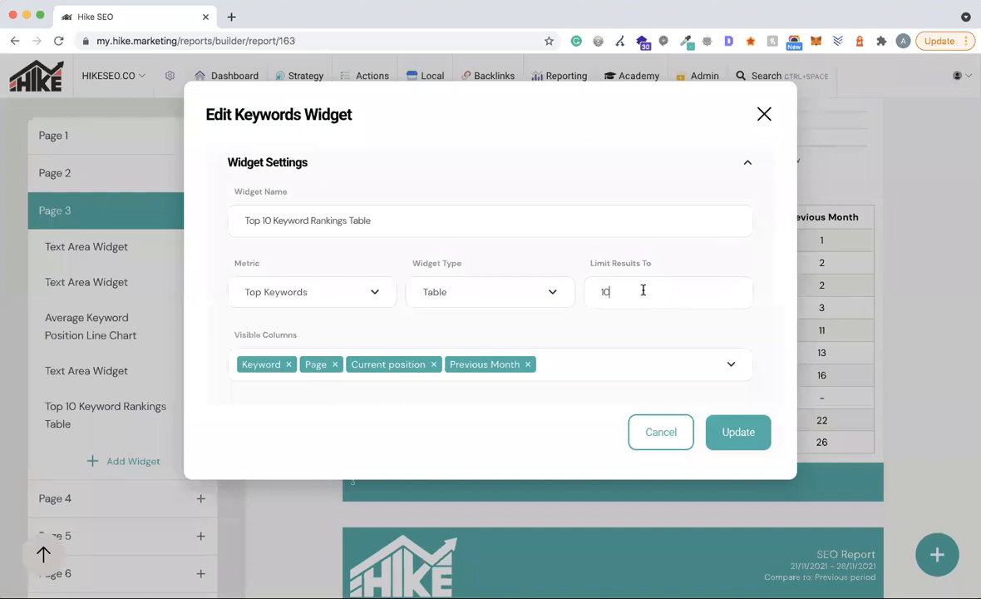
double_click(599, 291)
type("11")
left_click(729, 431)
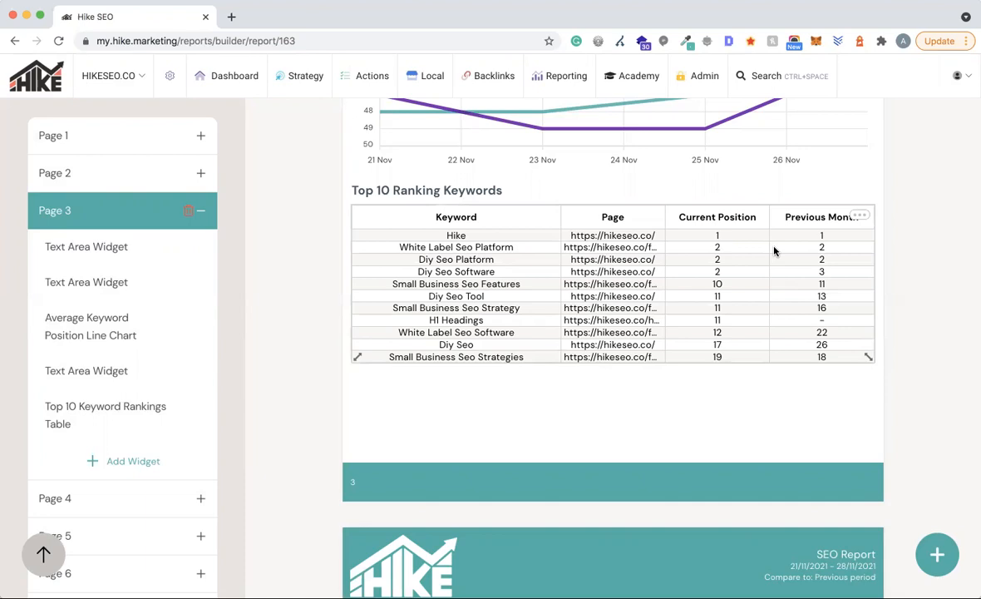
left_click_drag(868, 356, 867, 438)
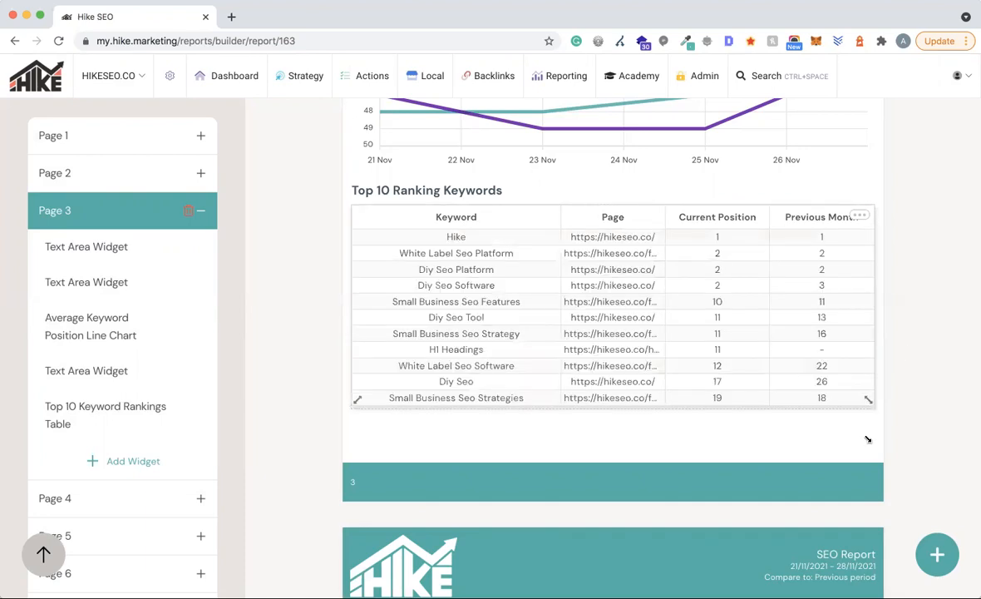
scroll(867, 438, "up", 5)
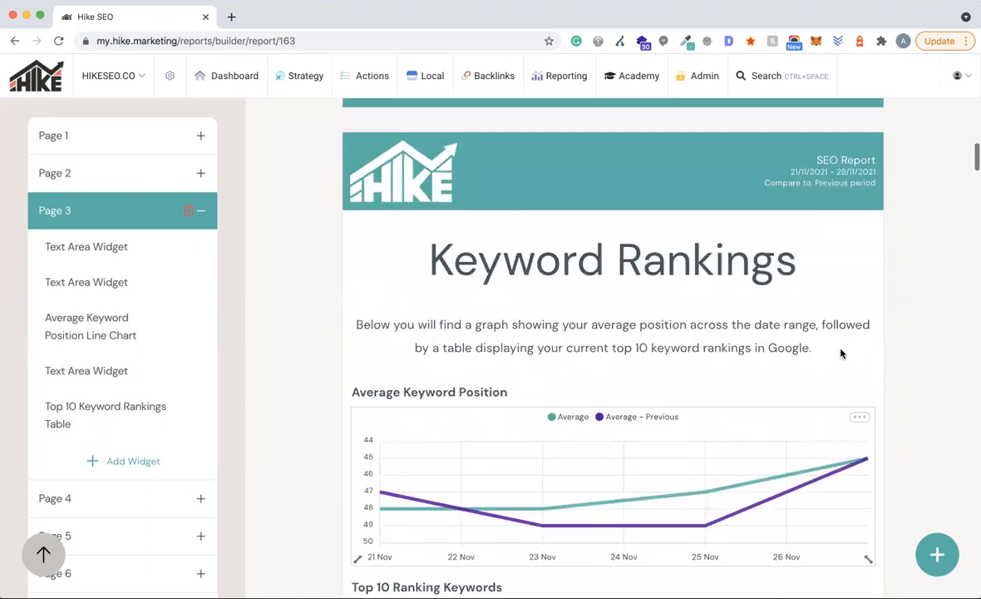
mouse_move(869, 370)
left_mouse_down()
mouse_move(750, 291)
mouse_move(517, 279)
mouse_move(525, 274)
mouse_move(518, 267)
mouse_move(611, 339)
mouse_move(906, 367)
mouse_move(871, 364)
left_mouse_up()
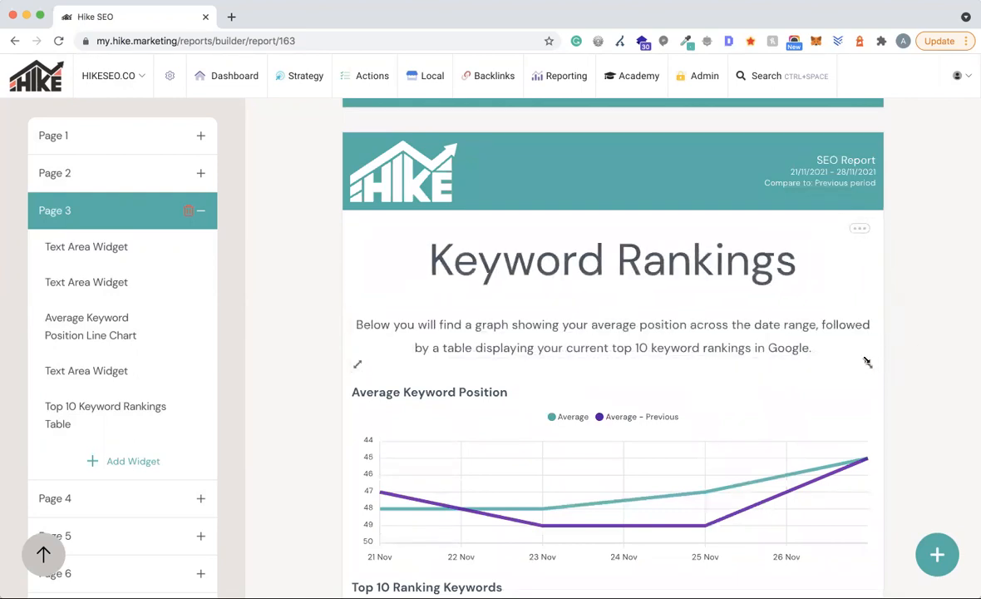
scroll(633, 401, "down", 2)
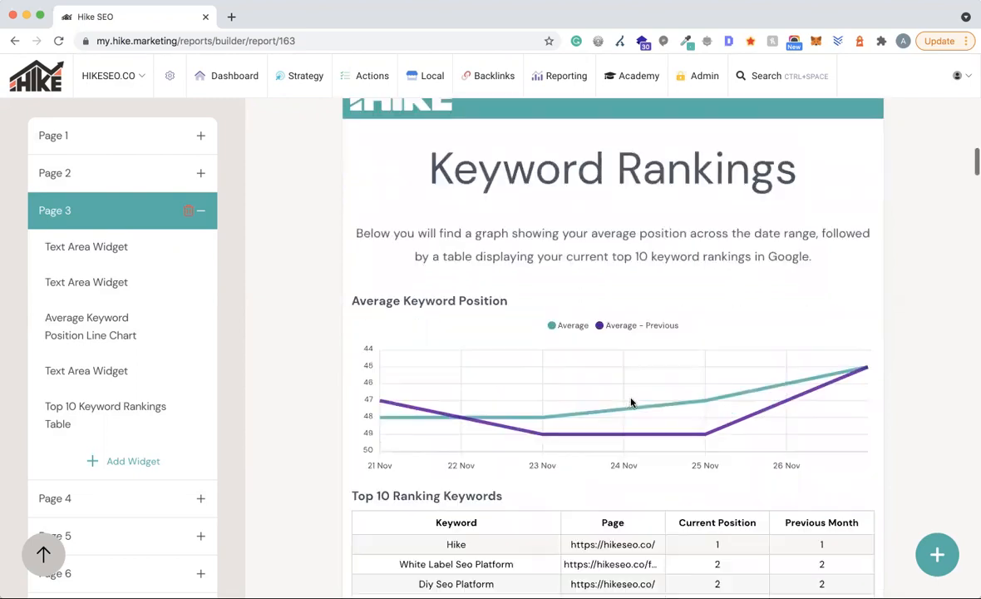
left_click_drag(468, 266, 478, 253)
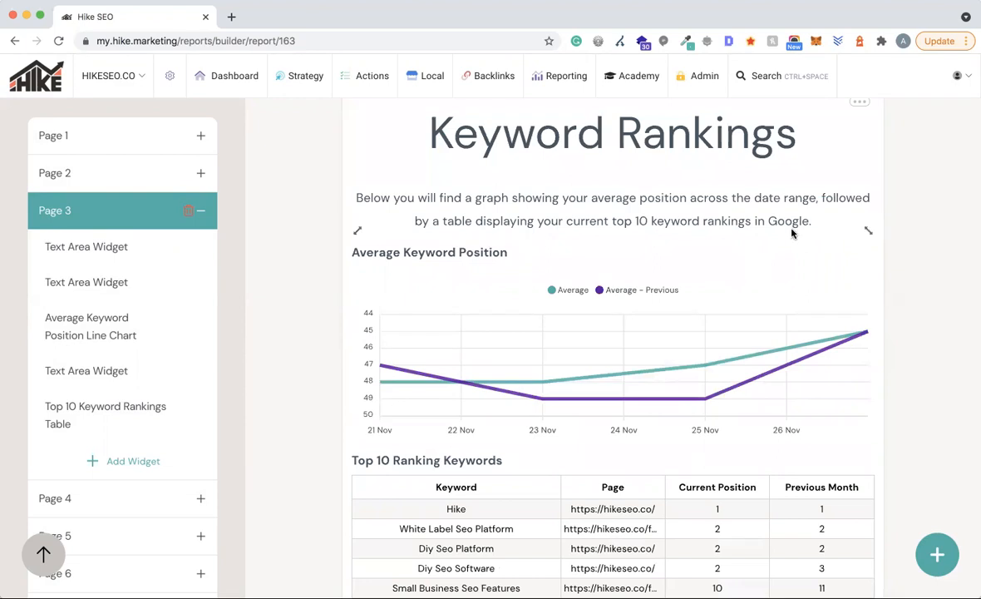
left_click_drag(678, 366, 697, 346)
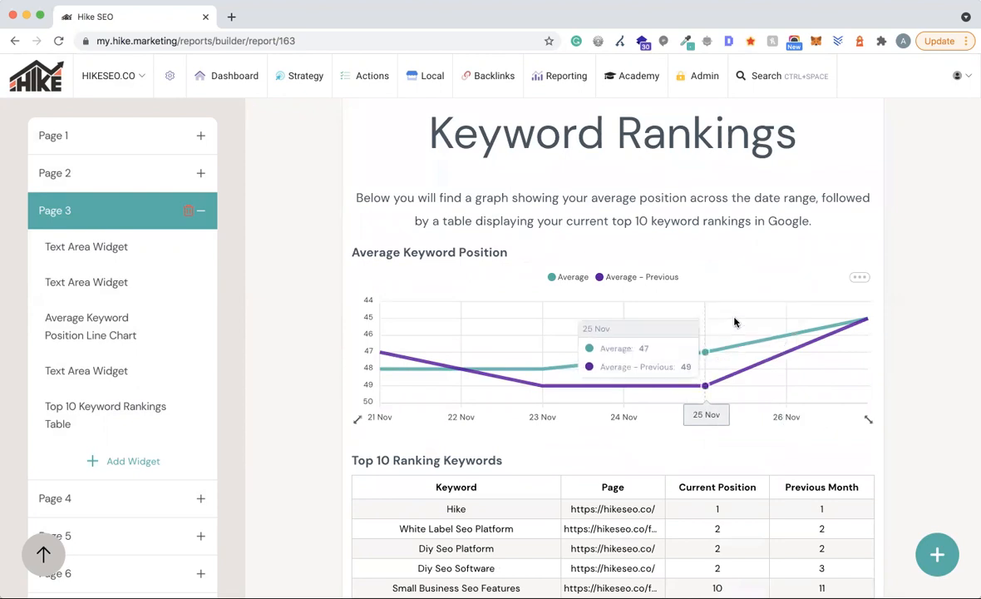
scroll(665, 322, "down", 3)
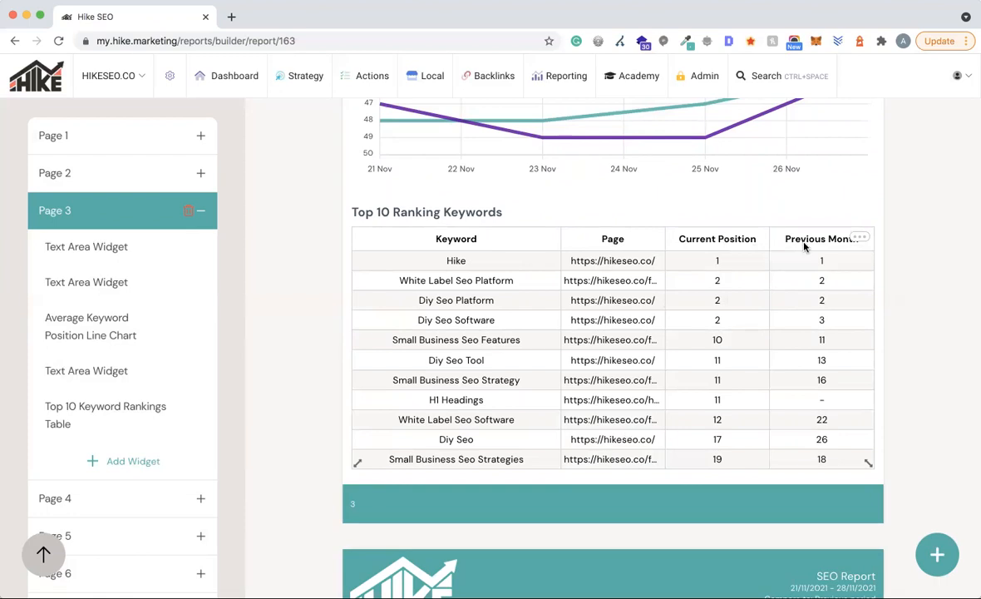
- Swap the keywords table's Page column for Search Volume and stretch the table down toward the footer
left_click(854, 238)
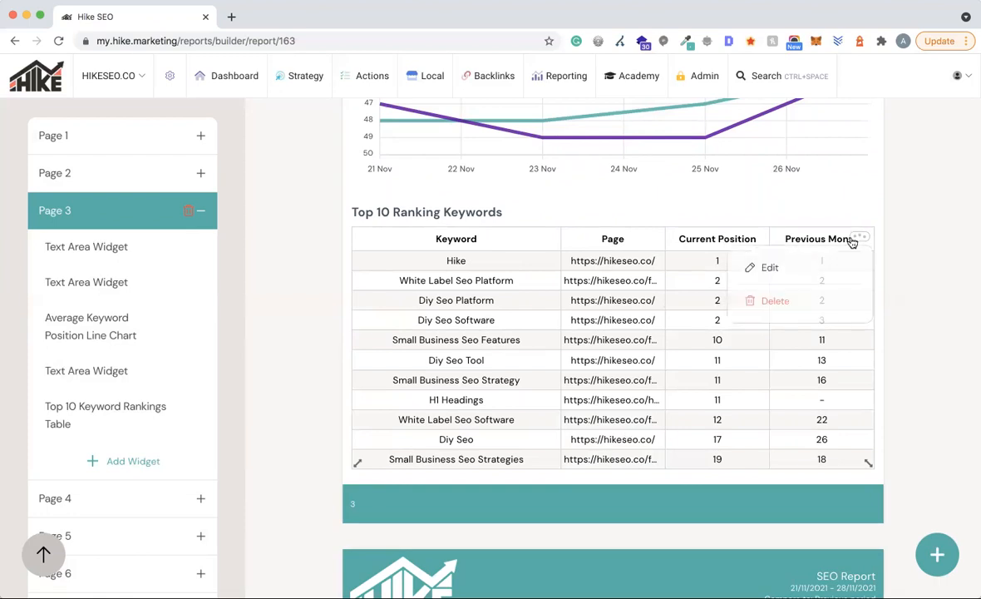
left_click(791, 271)
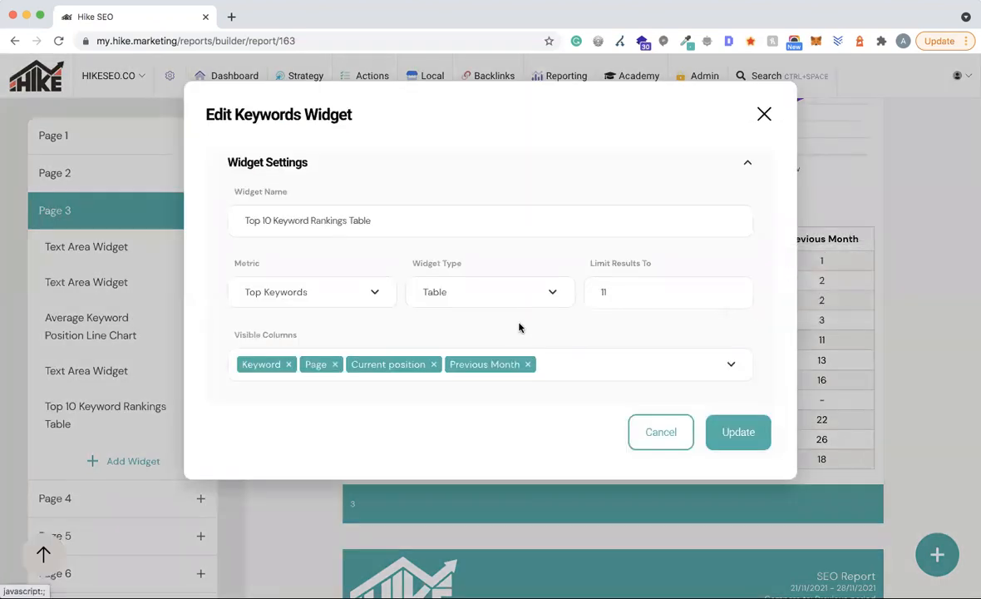
left_click(498, 373)
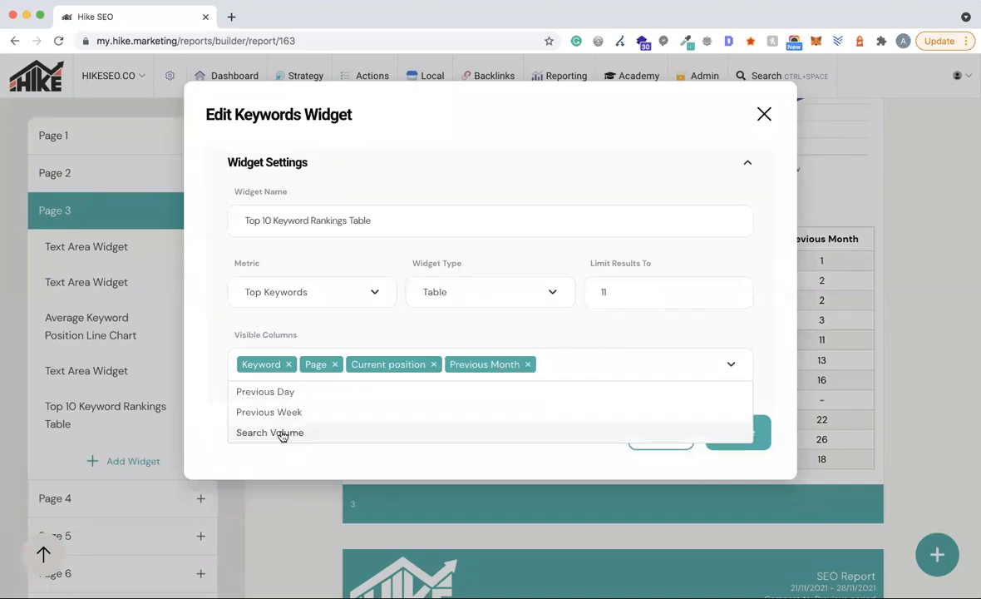
left_click(333, 366)
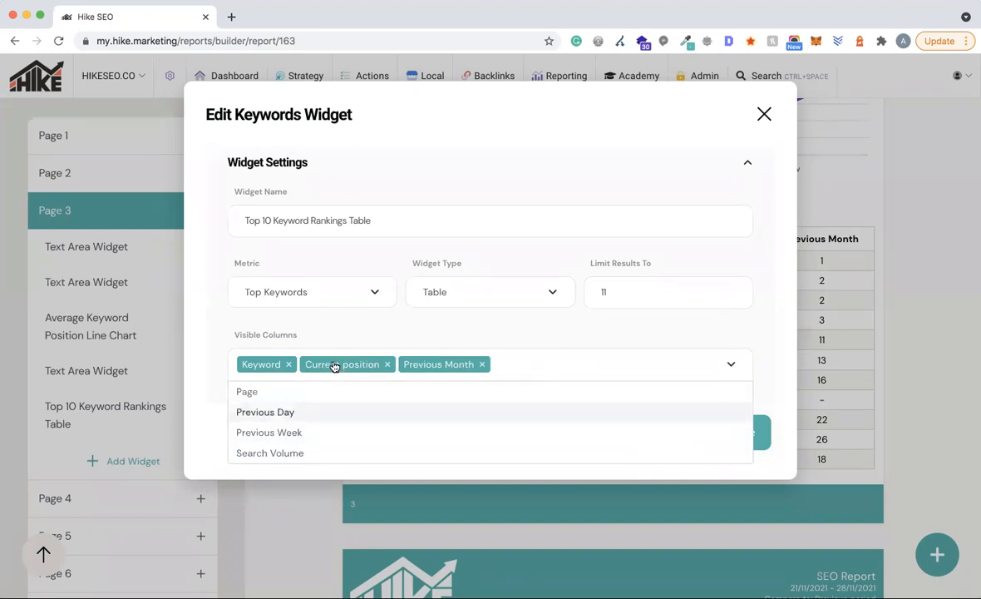
left_click(278, 451)
left_click(710, 300)
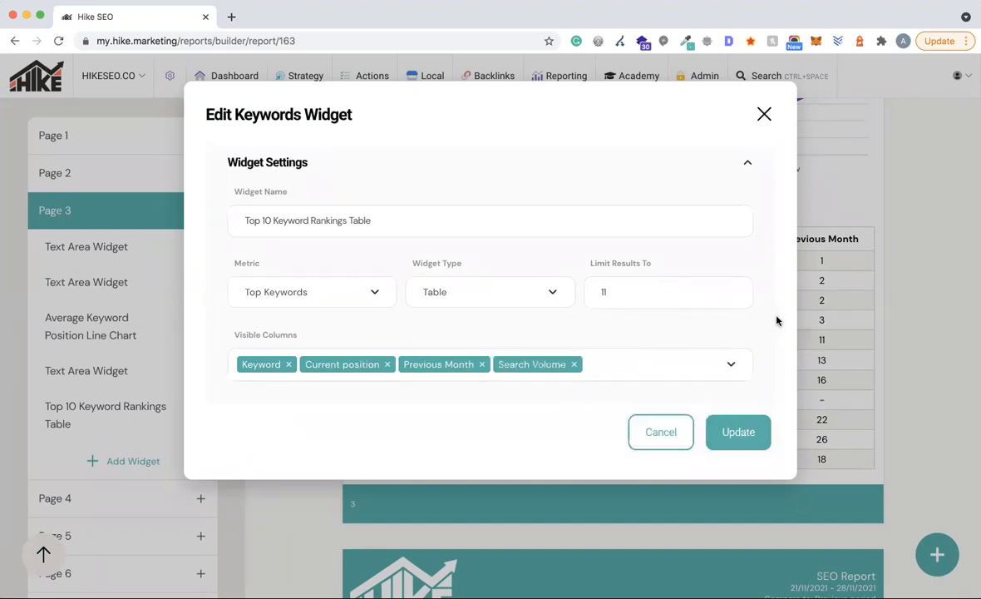
left_click(736, 432)
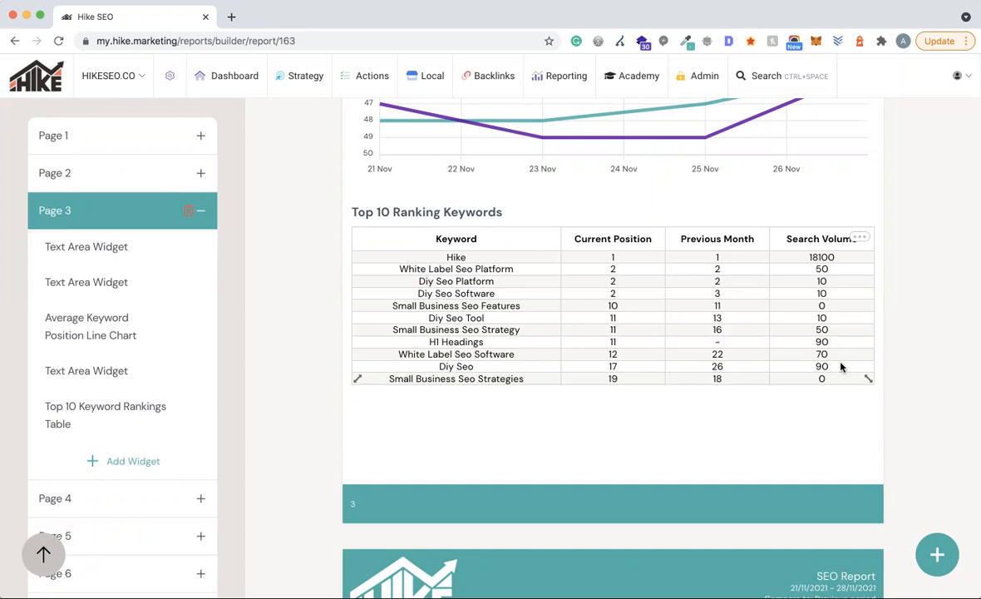
left_click_drag(868, 378, 869, 463)
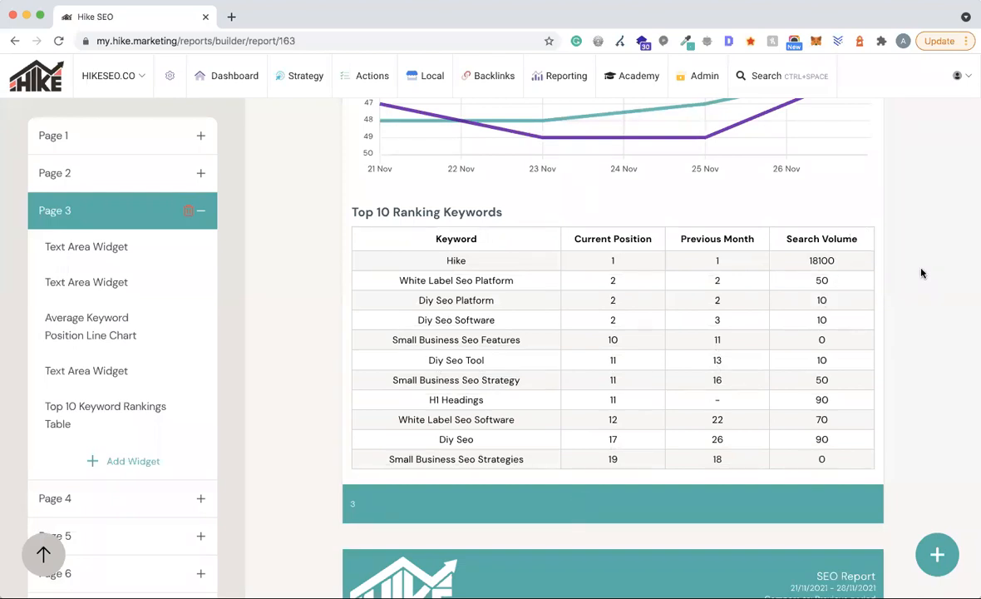
scroll(922, 272, "down", 5)
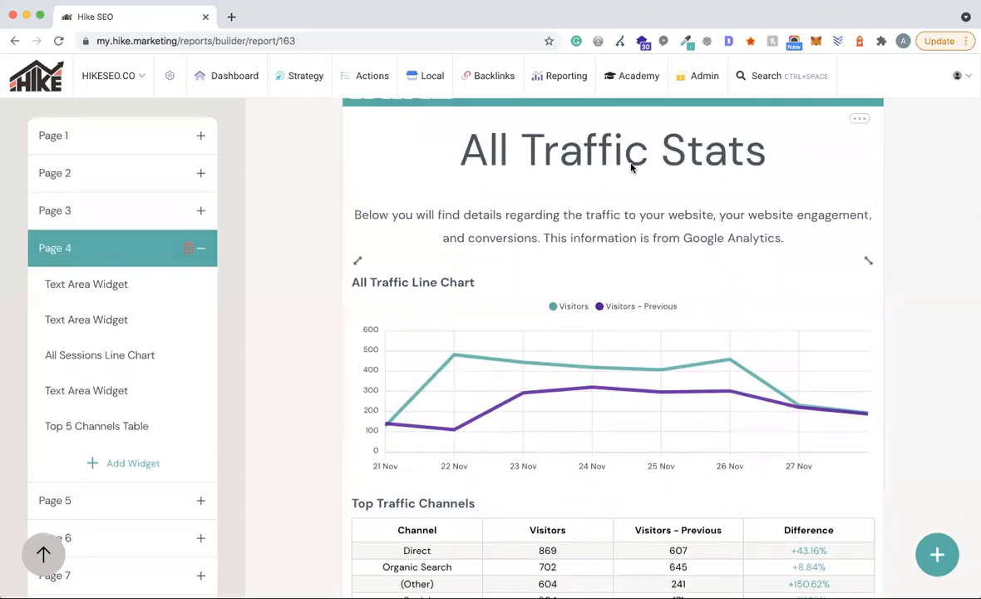
scroll(755, 325, "down", 3)
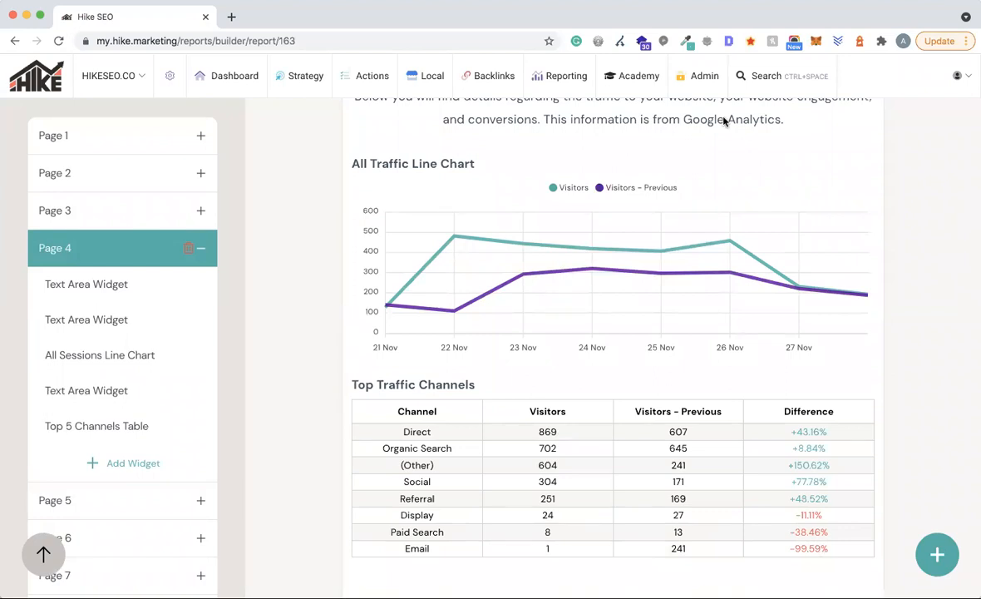
scroll(581, 142, "up", 2)
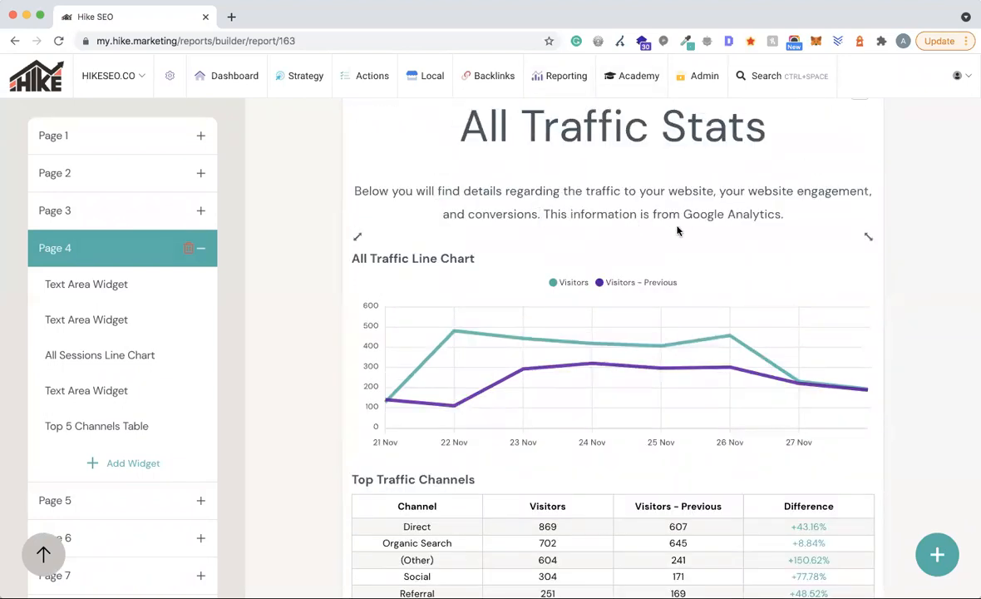
scroll(448, 261, "down", 2)
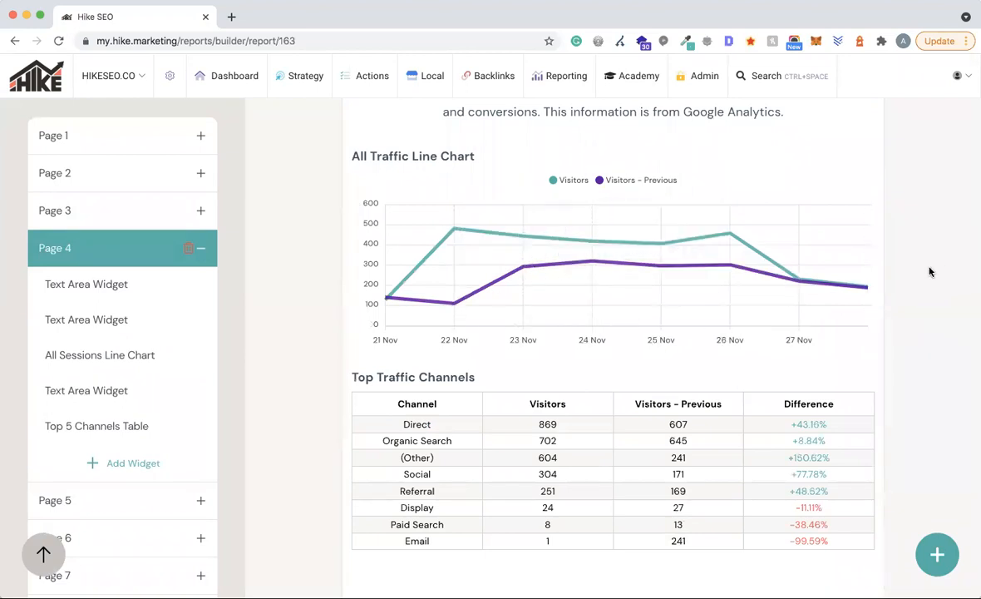
scroll(929, 272, "down", 3)
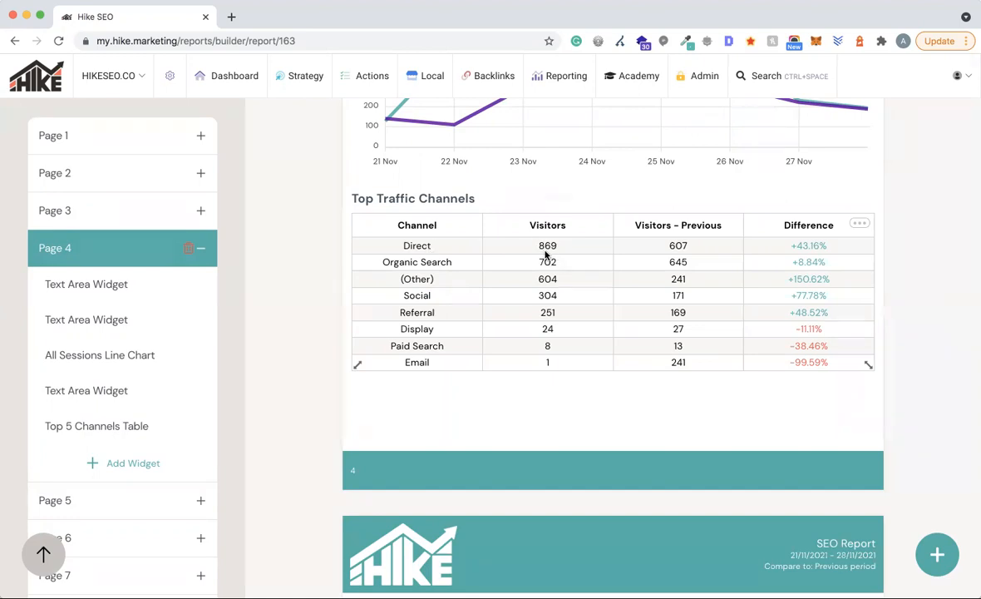
scroll(803, 230, "down", 1)
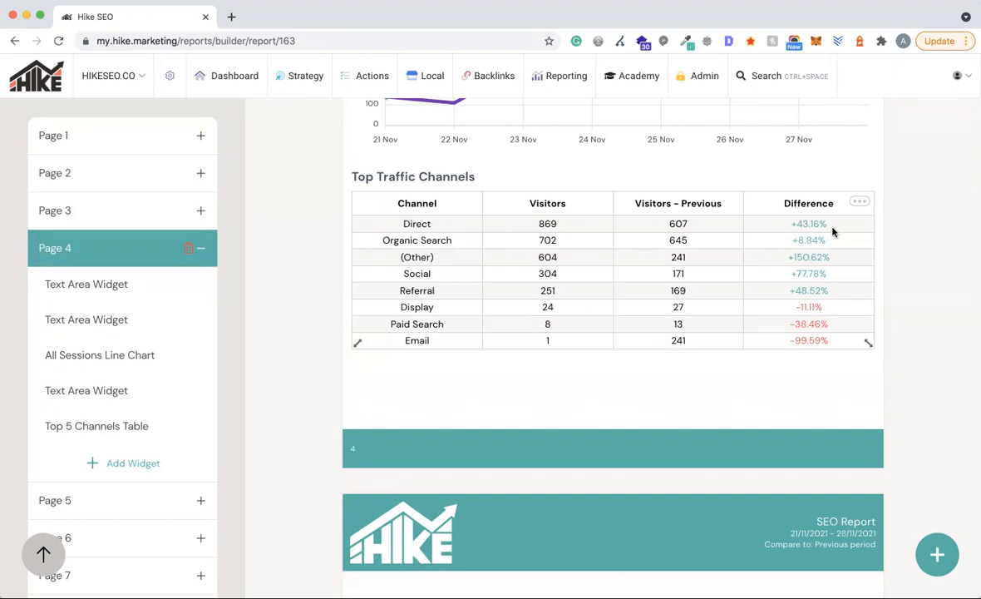
scroll(973, 379, "down", 5)
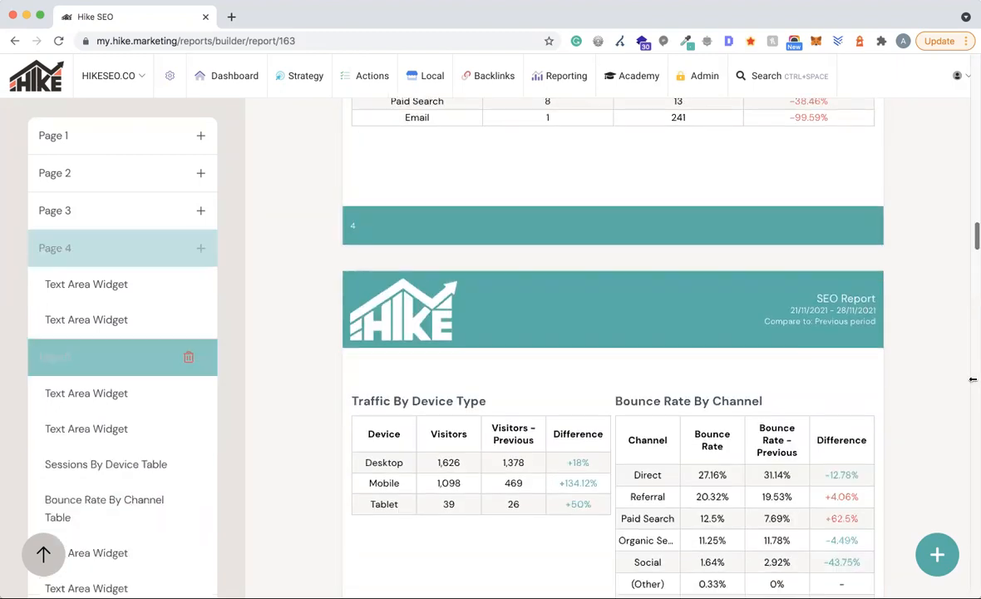
scroll(973, 379, "down", 6)
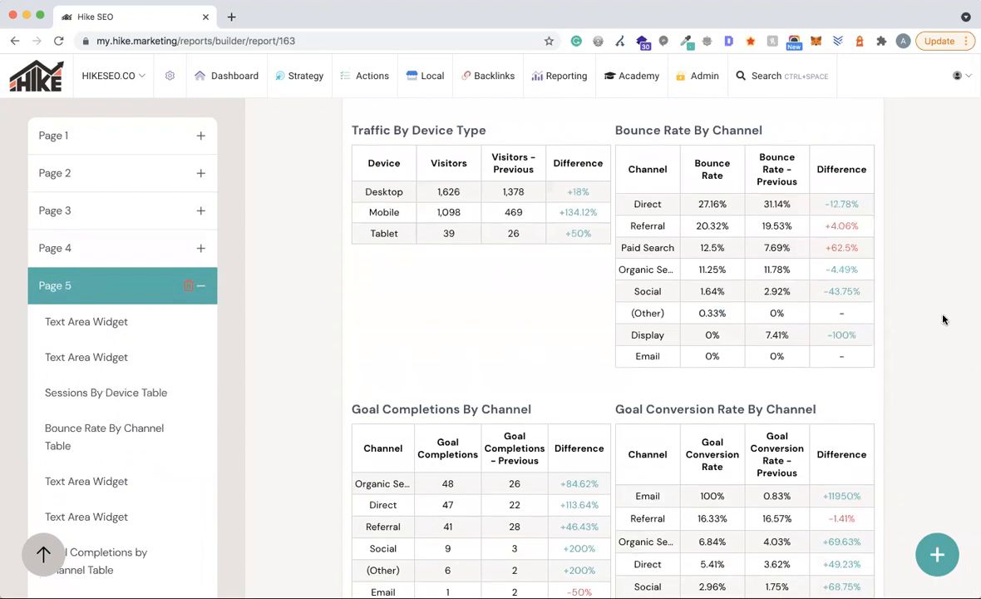
scroll(943, 320, "down", 1)
scroll(943, 320, "up", 1)
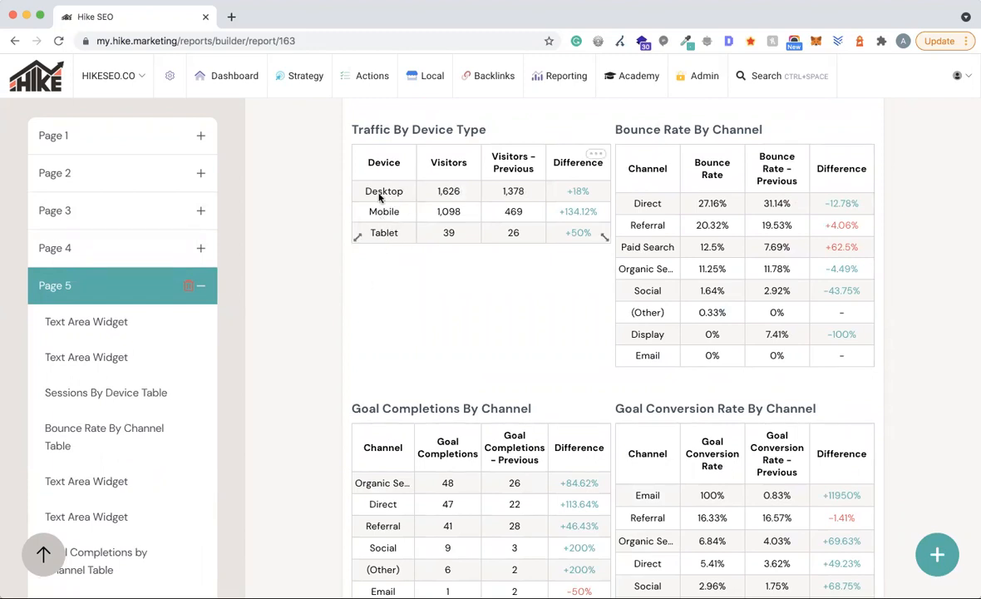
scroll(568, 260, "down", 1)
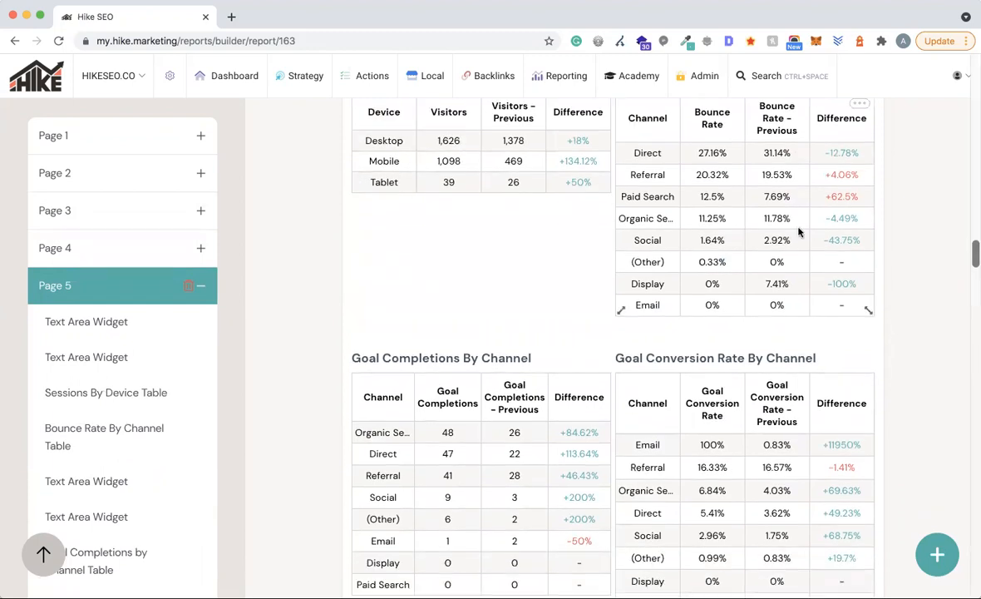
scroll(798, 232, "up", 1)
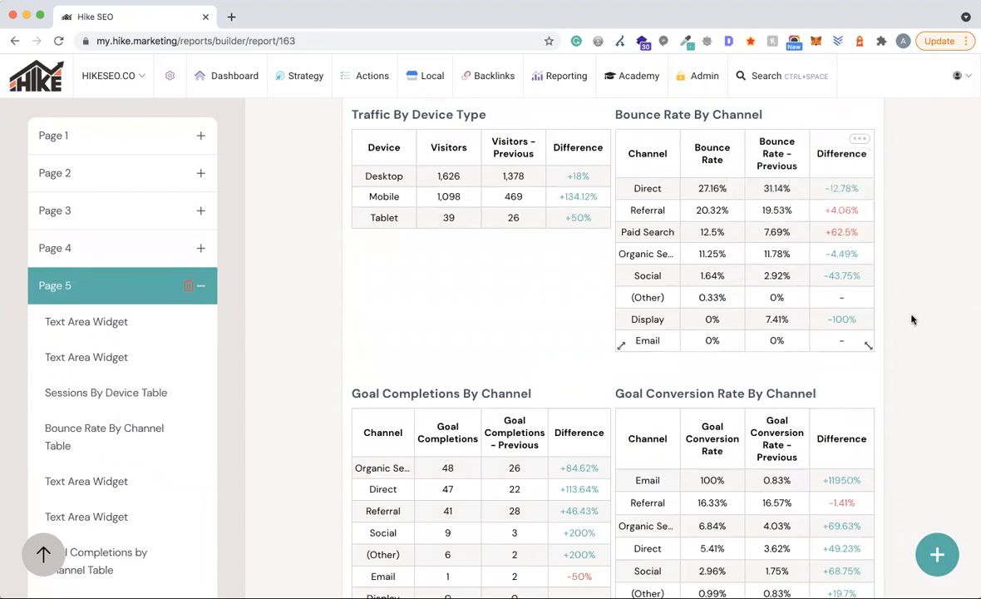
scroll(912, 318, "down", 4)
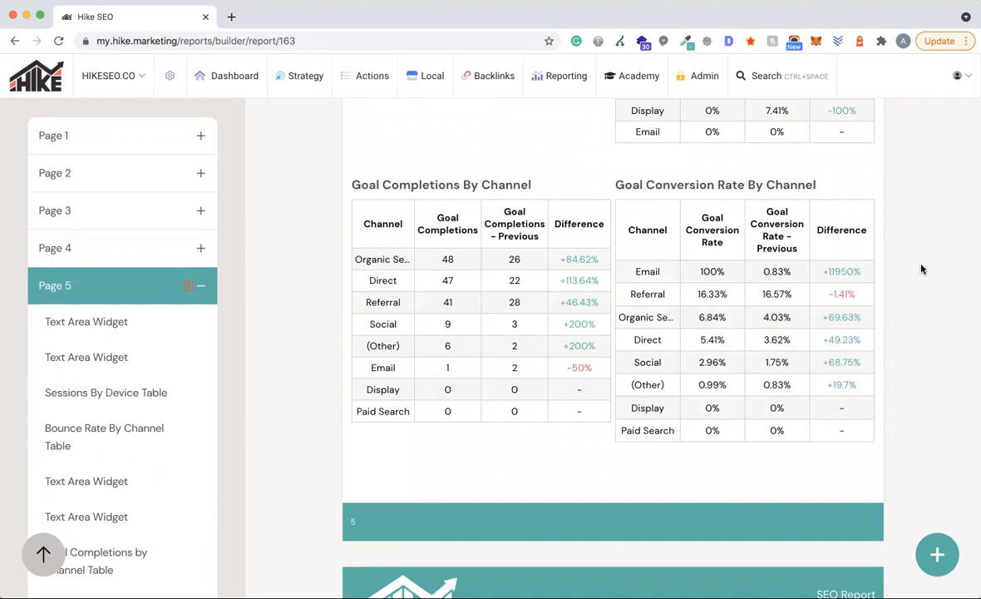
scroll(919, 268, "down", 1)
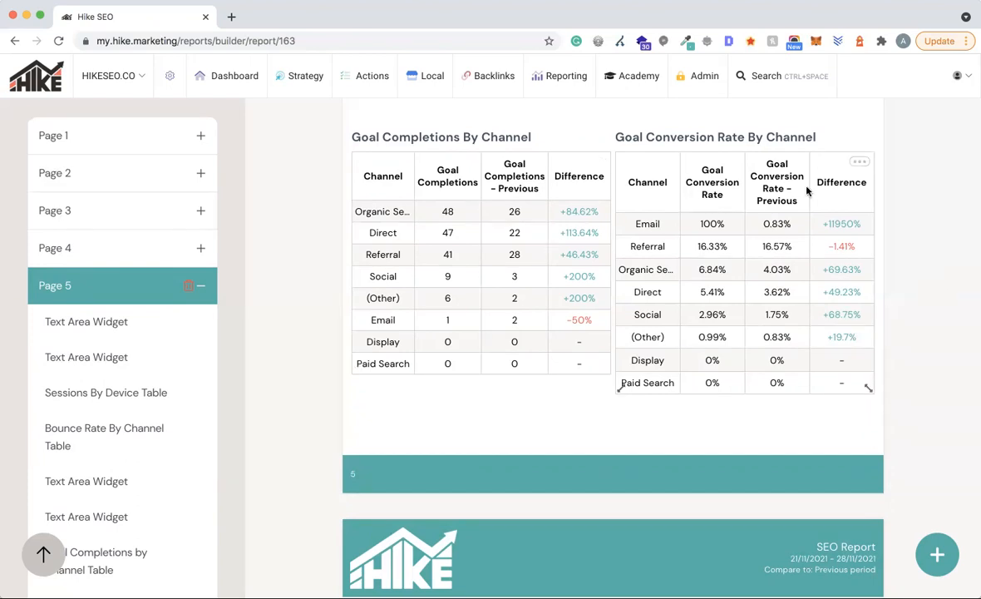
left_click(861, 165)
left_click(784, 193)
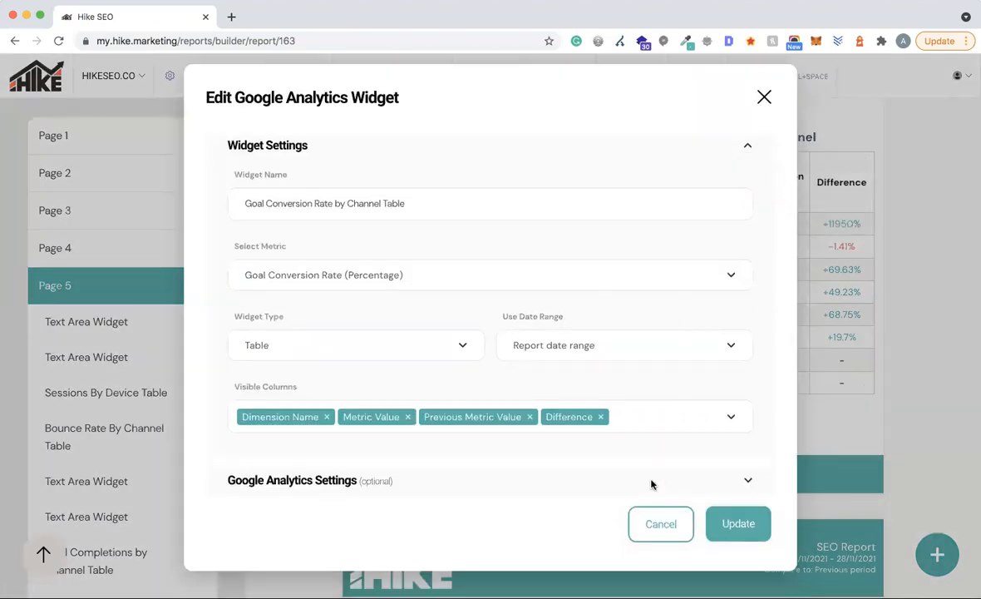
left_click(764, 98)
scroll(938, 351, "down", 5)
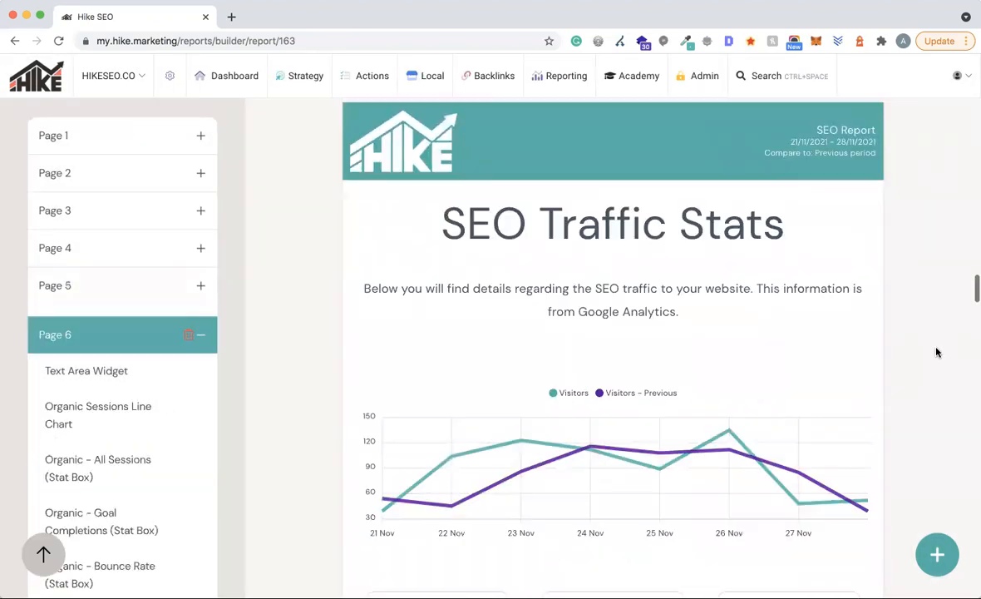
- Scroll past page 6's stat boxes to the page 7 Top 10 Landing Pages table, resizing the Avg Session Duration box on the way
scroll(936, 353, "down", 1)
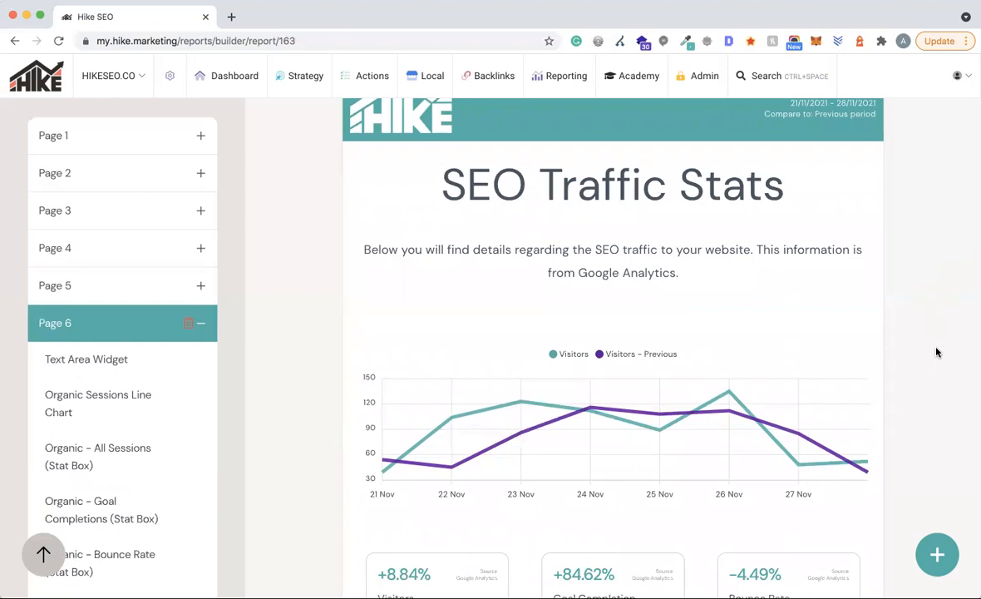
scroll(456, 248, "down", 5)
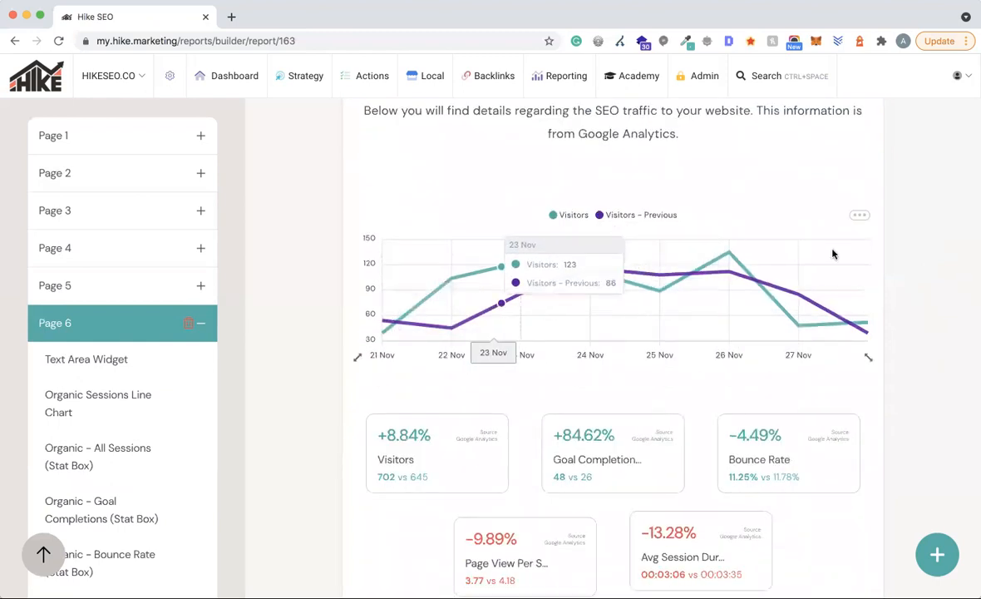
scroll(925, 264, "down", 5)
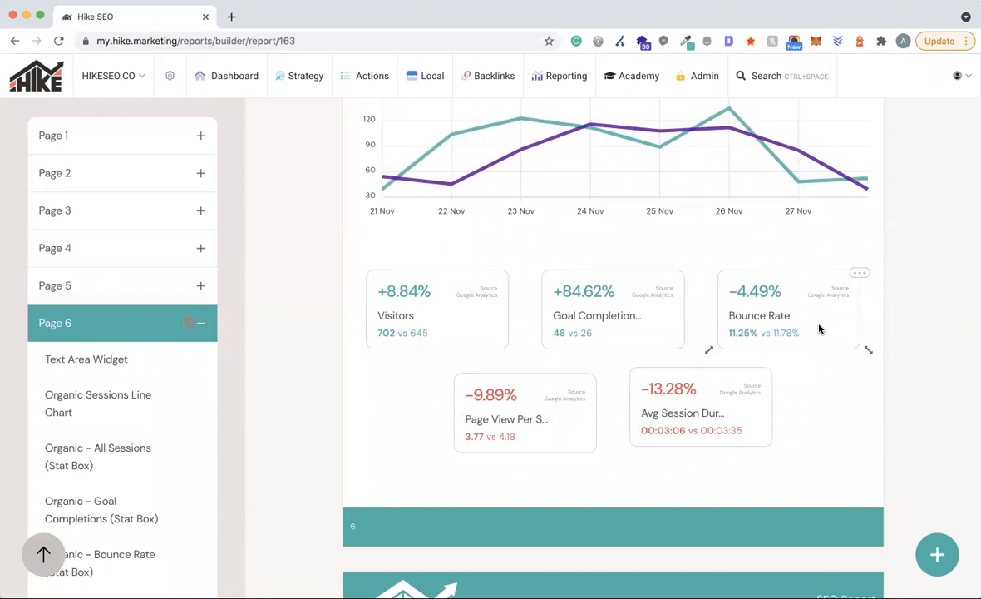
scroll(582, 191, "up", 3)
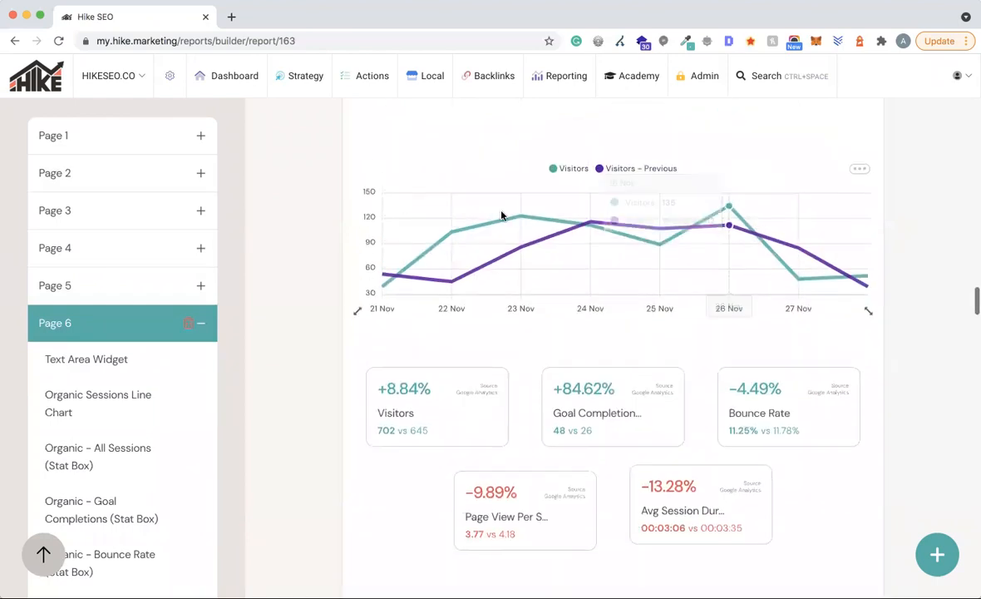
scroll(847, 301, "down", 4)
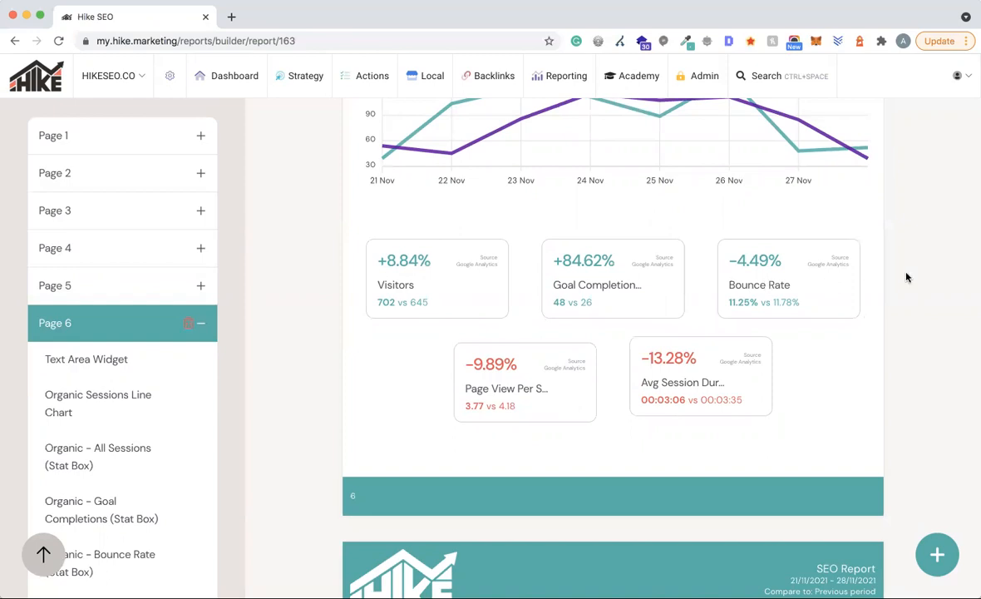
scroll(849, 347, "down", 2)
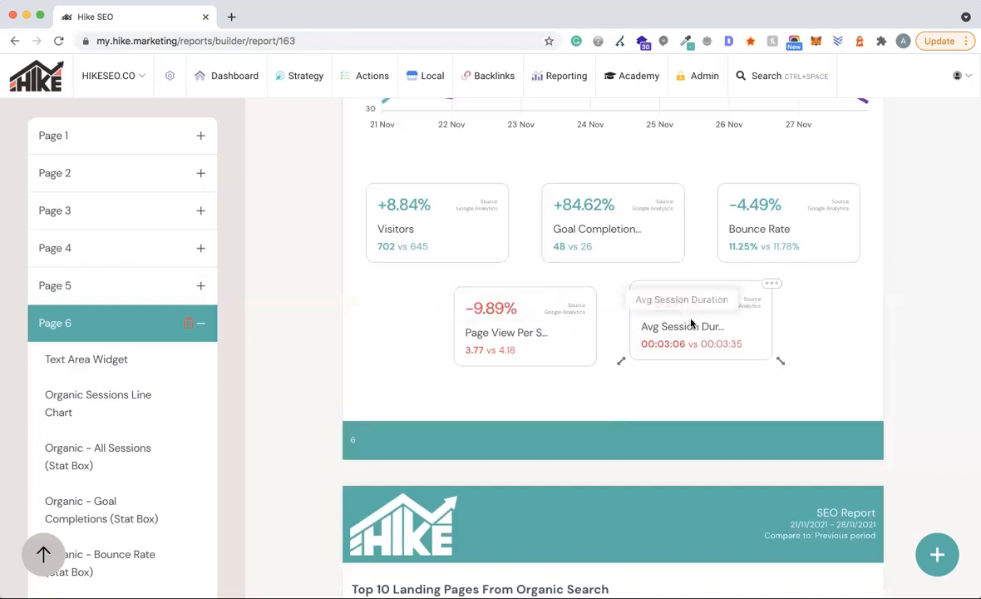
left_click_drag(781, 361, 796, 377)
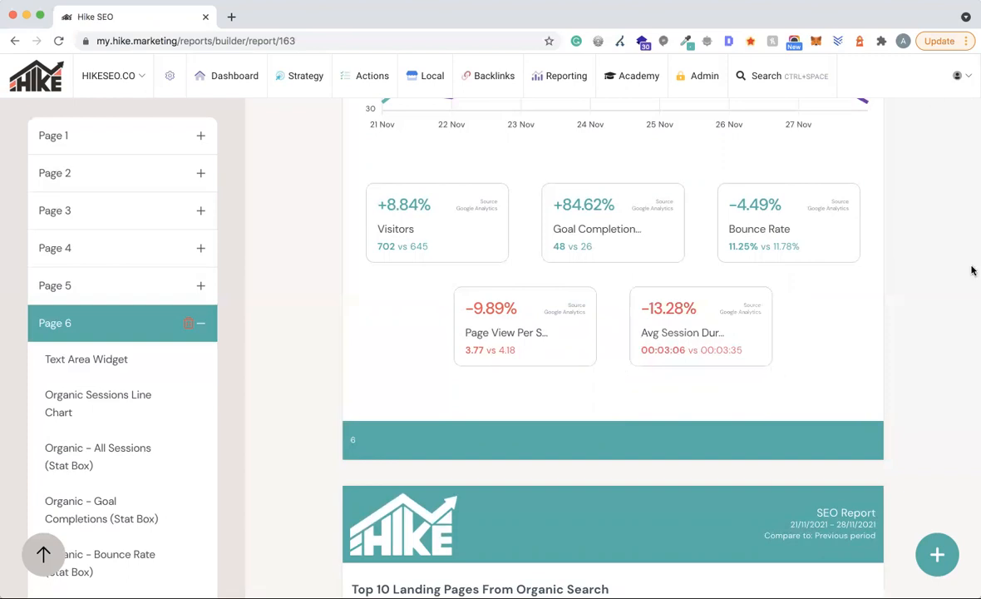
scroll(870, 313, "down", 5)
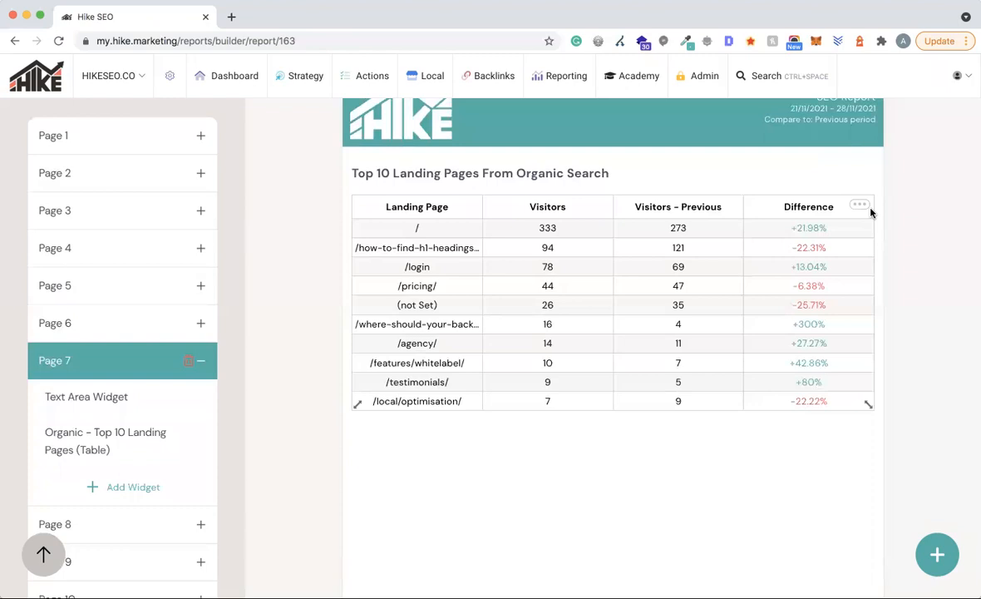
- Scroll through page 8's SEO Visibility Stats chart and boxes down to page 9's Local SEO page
scroll(906, 264, "down", 10)
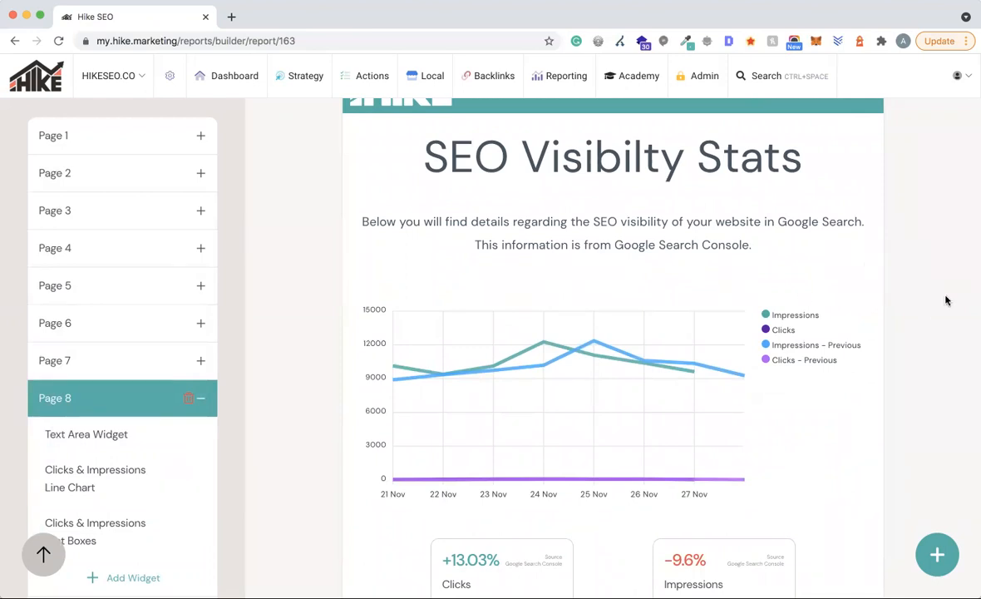
scroll(945, 300, "down", 5)
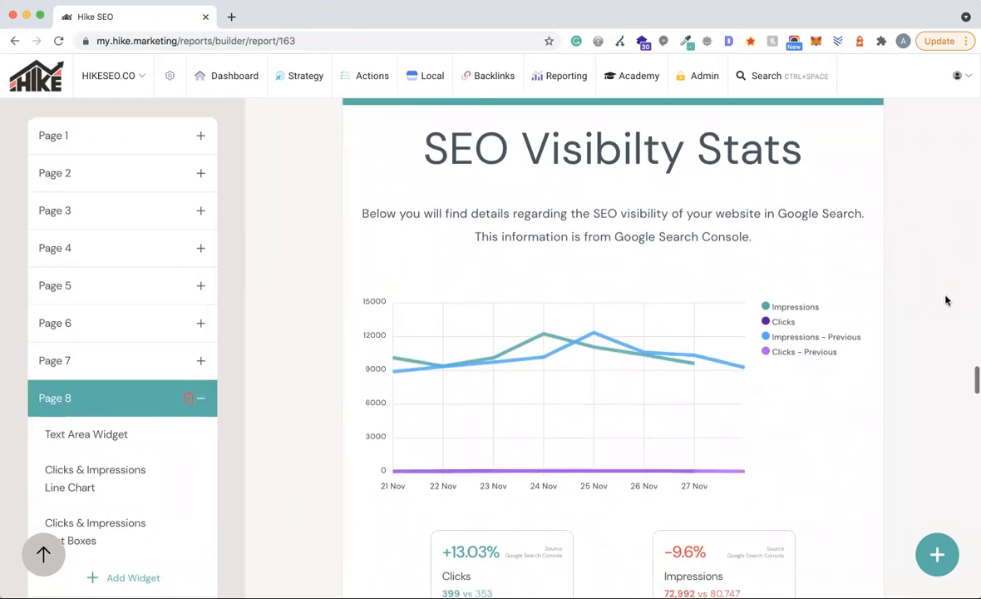
scroll(946, 300, "up", 4)
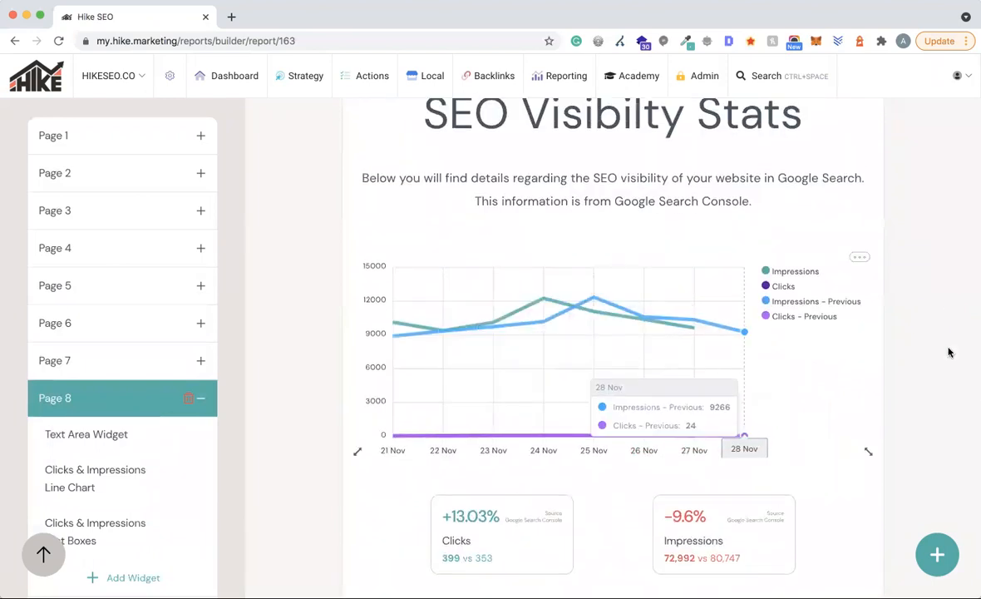
scroll(948, 351, "down", 6)
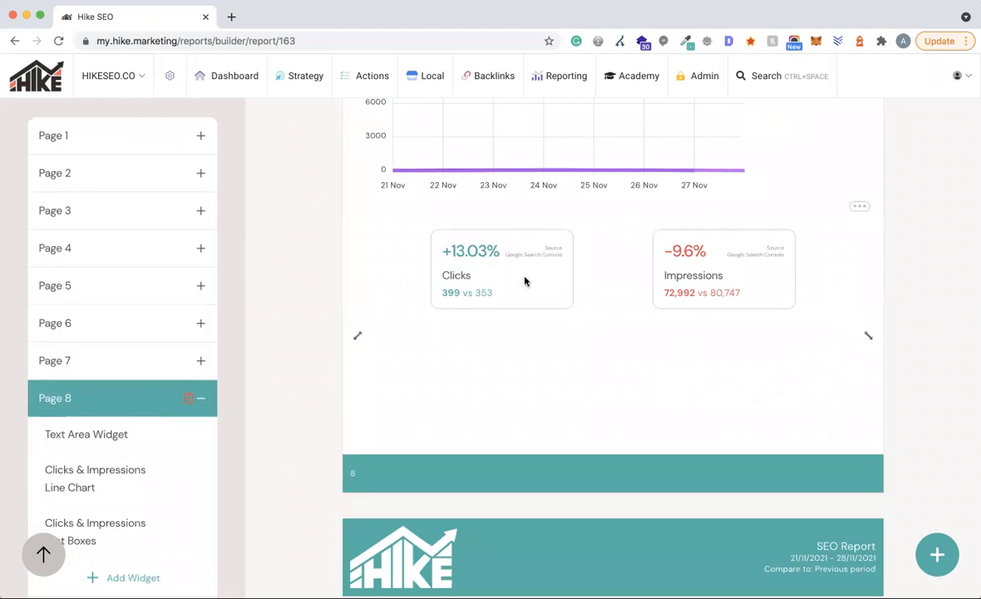
scroll(932, 303, "down", 10)
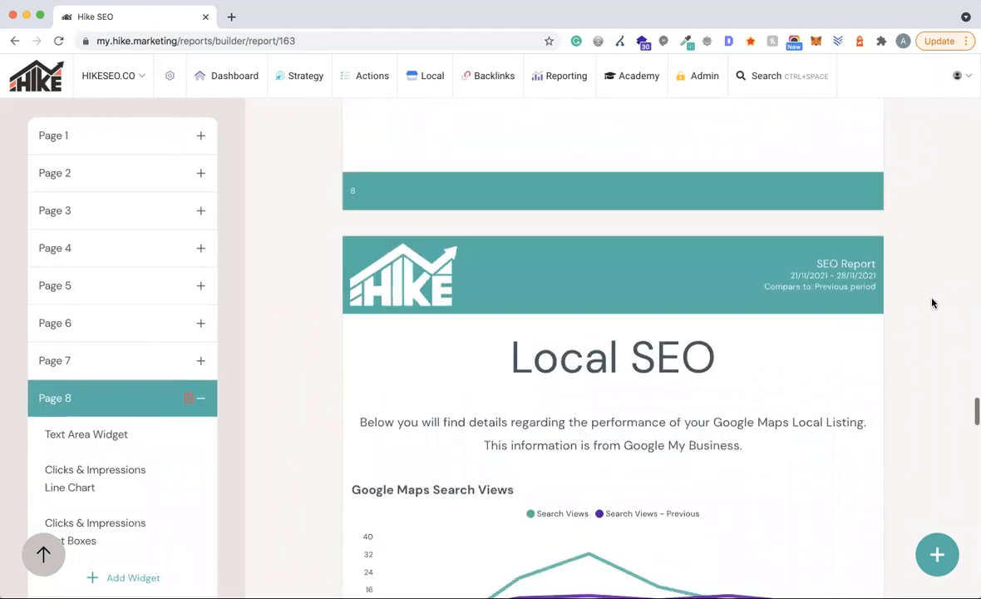
- Open page 9's Google Maps Search Views chart in the Edit Insights Widget dialog
scroll(933, 303, "down", 2)
scroll(932, 302, "up", 1)
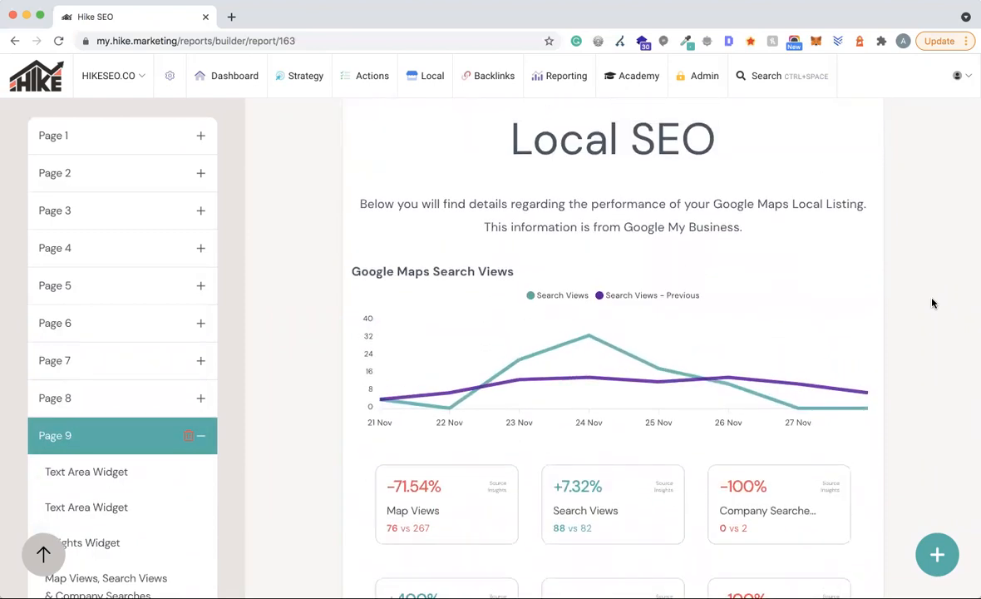
left_click(433, 84)
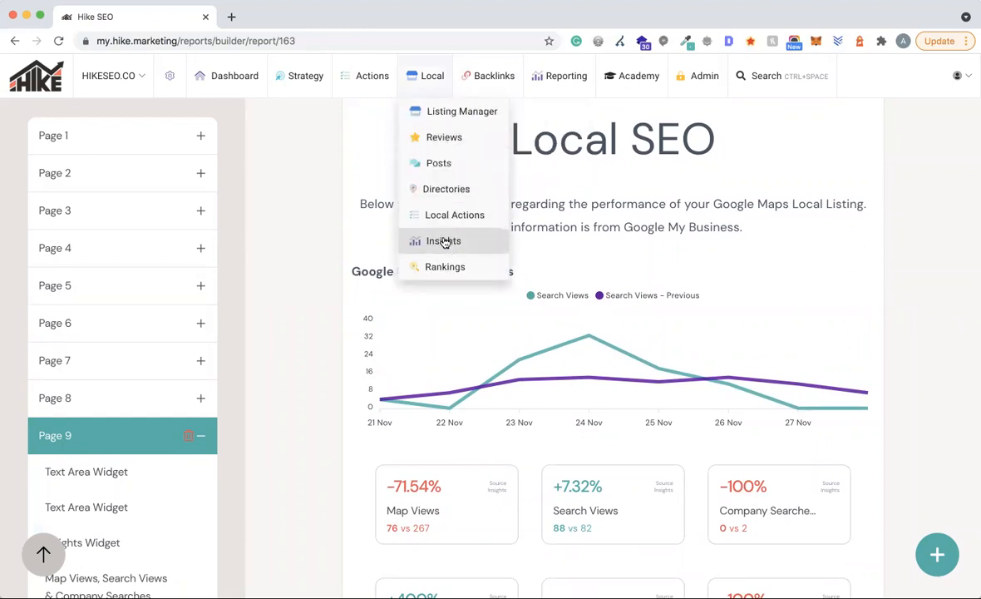
scroll(954, 293, "down", 1)
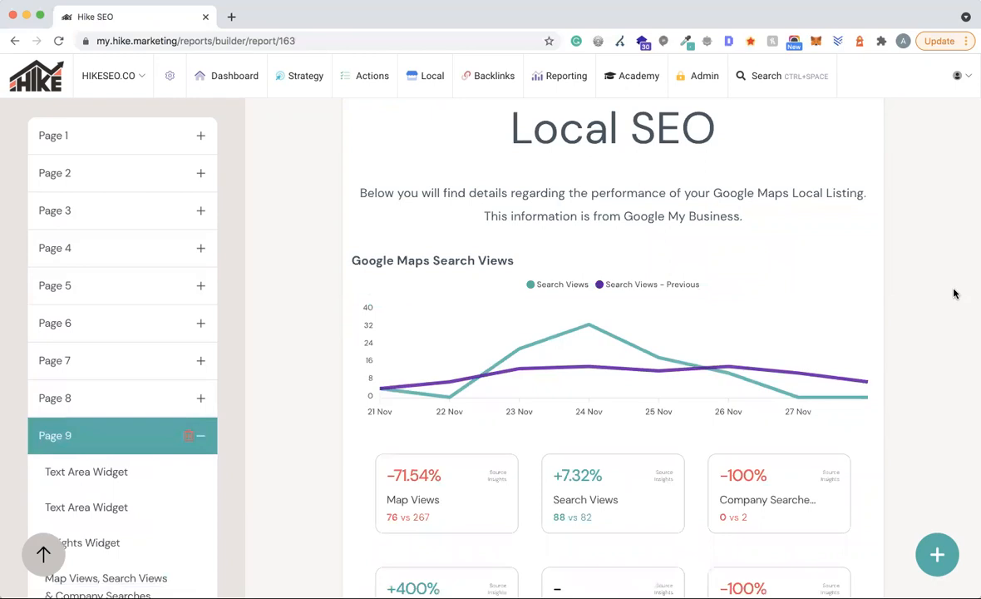
scroll(955, 292, "down", 5)
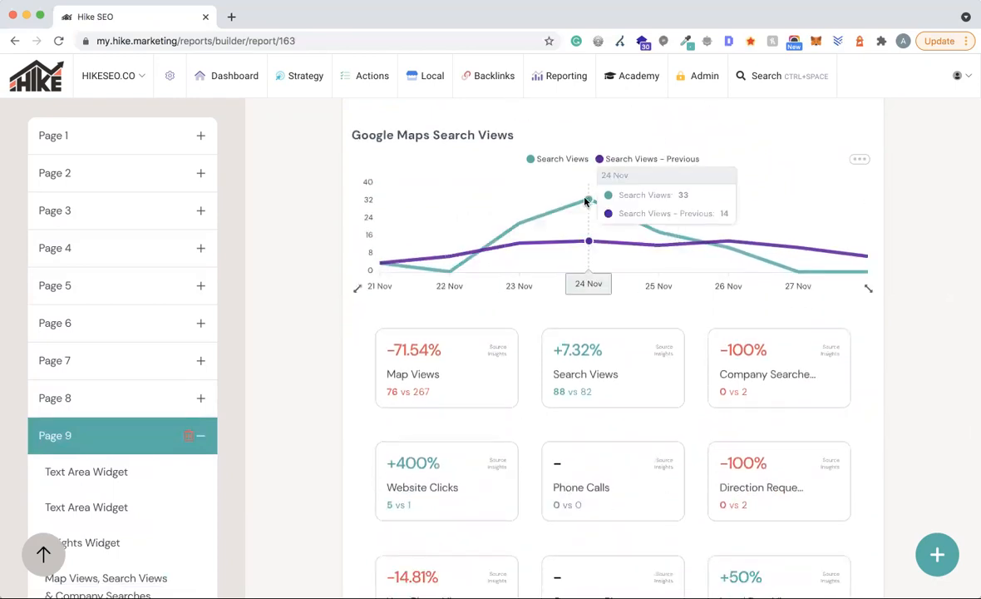
left_click(859, 159)
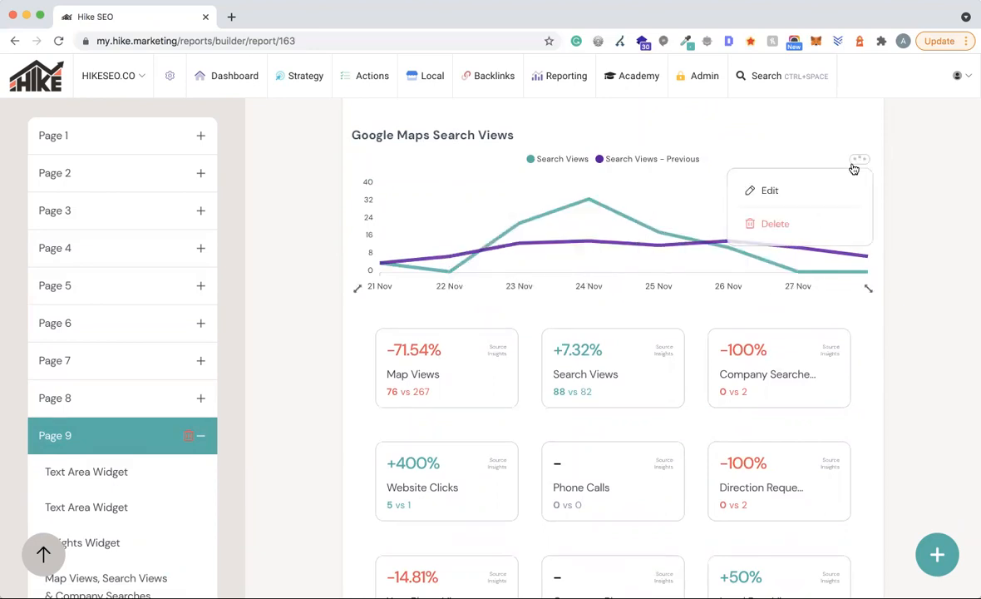
left_click(791, 191)
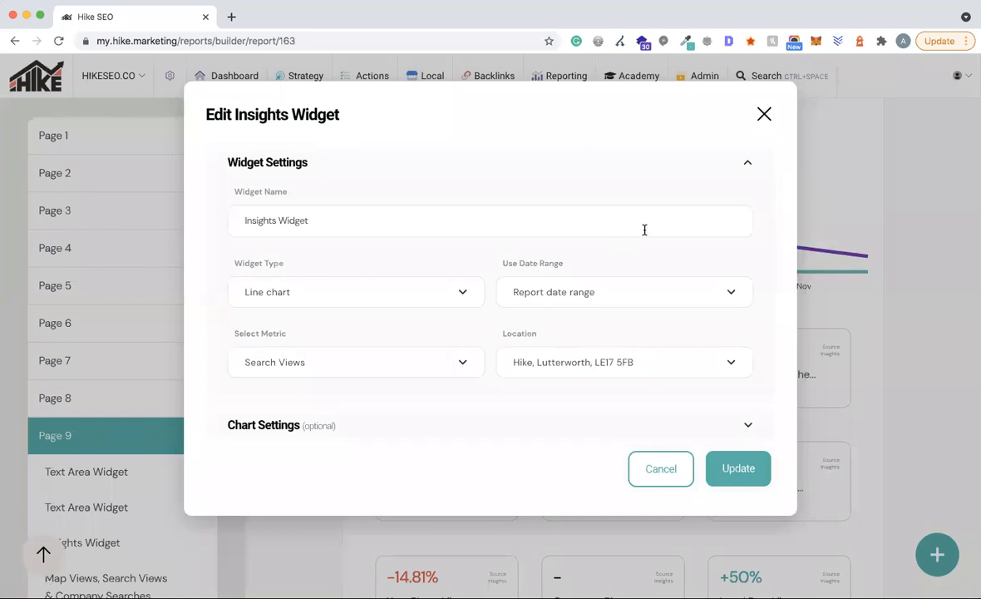
- Change the Google Maps chart's metric from Search Views to Map Views and apply it
left_click(287, 364)
scroll(361, 401, "down", 1)
scroll(362, 401, "up", 2)
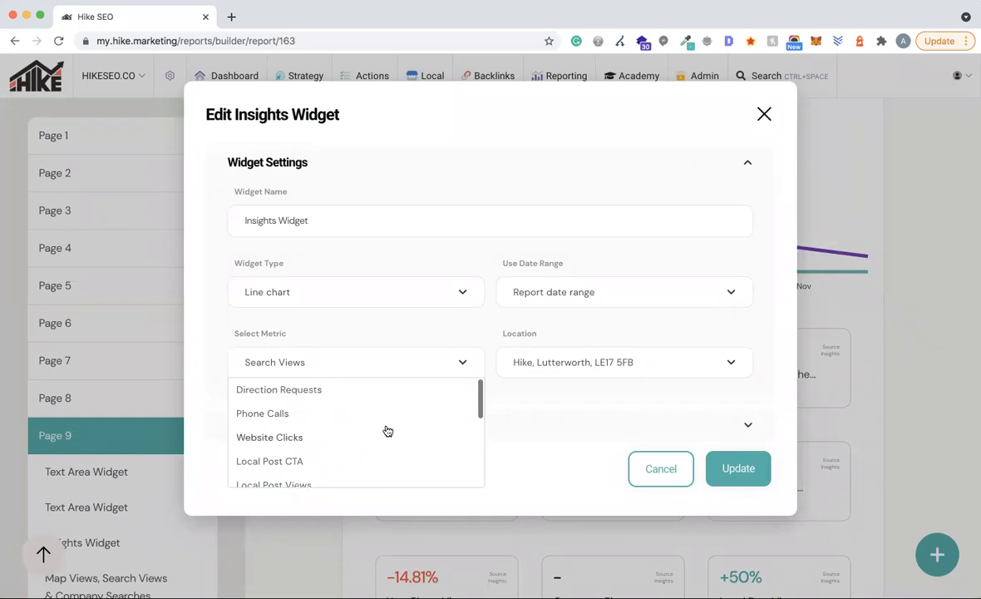
scroll(333, 431, "down", 1)
scroll(335, 440, "down", 2)
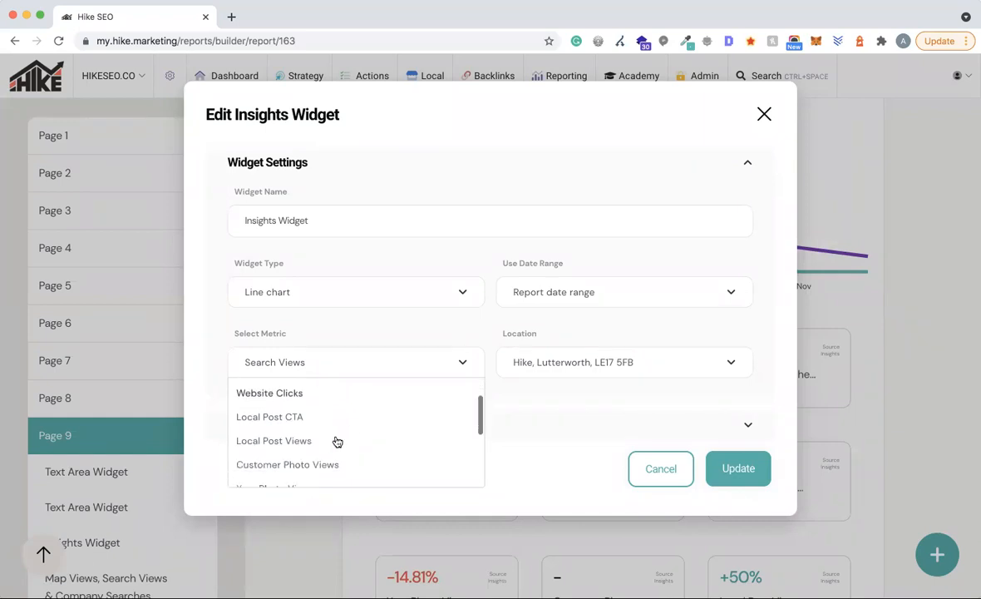
scroll(388, 456, "down", 5)
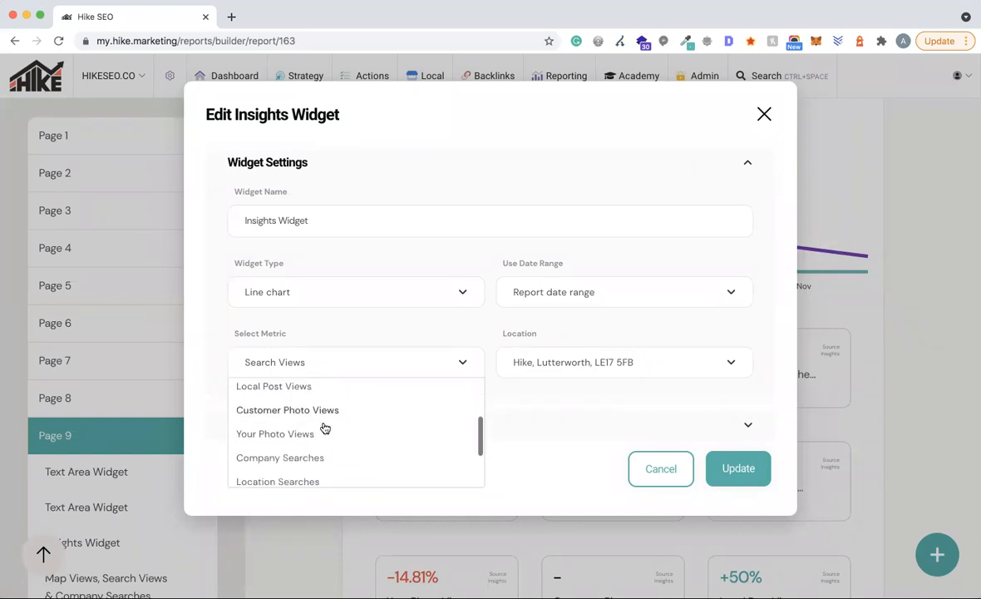
scroll(406, 432, "down", 1)
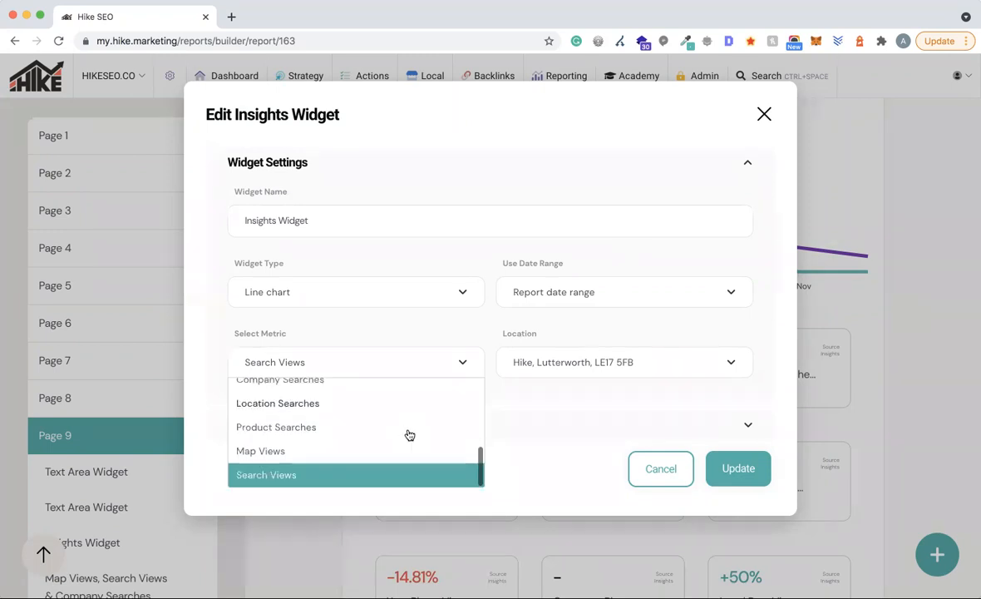
left_click(264, 450)
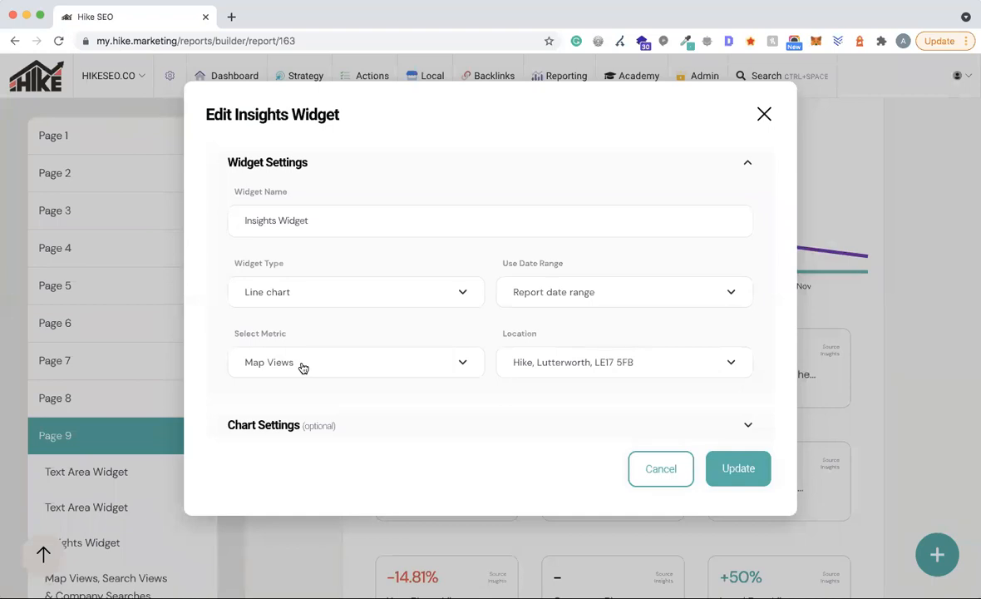
left_click(749, 472)
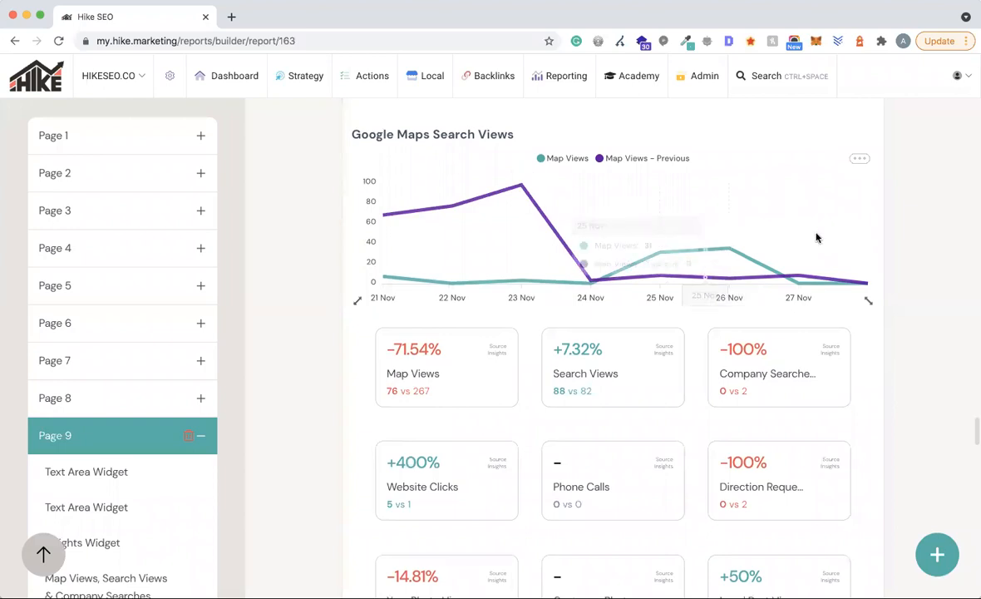
scroll(930, 309, "down", 5)
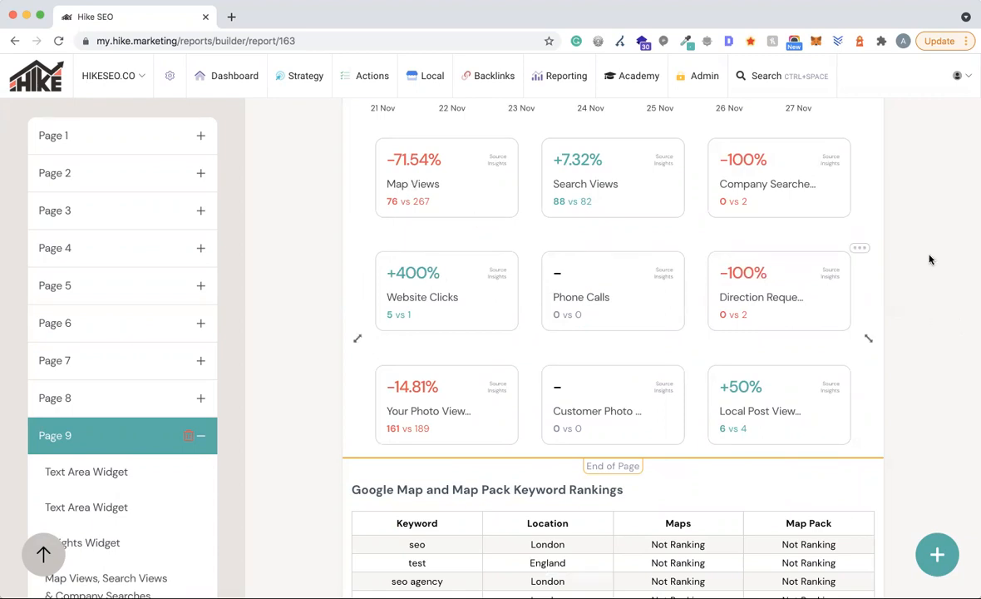
scroll(947, 292, "down", 3)
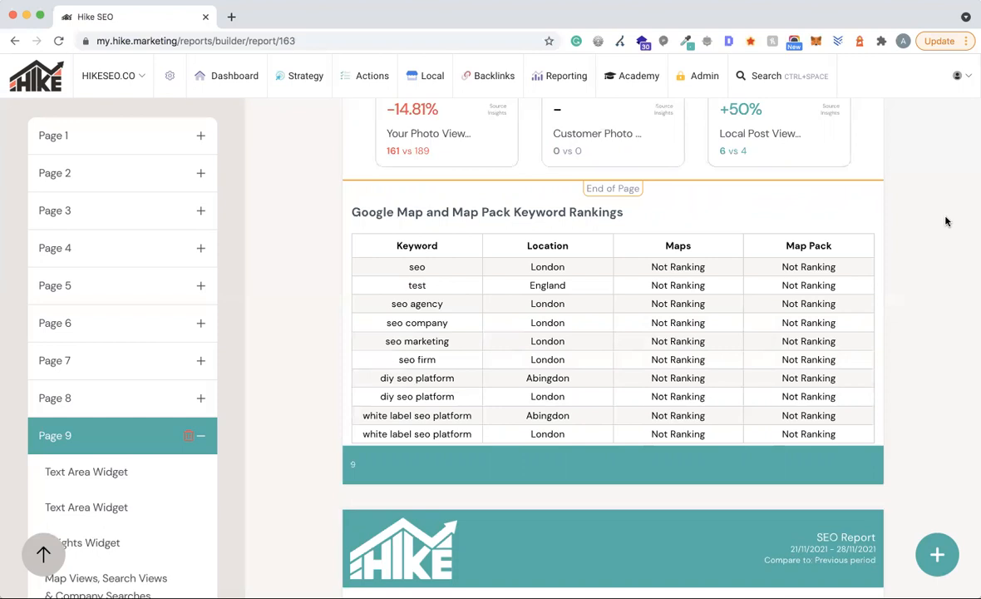
scroll(491, 270, "down", 1)
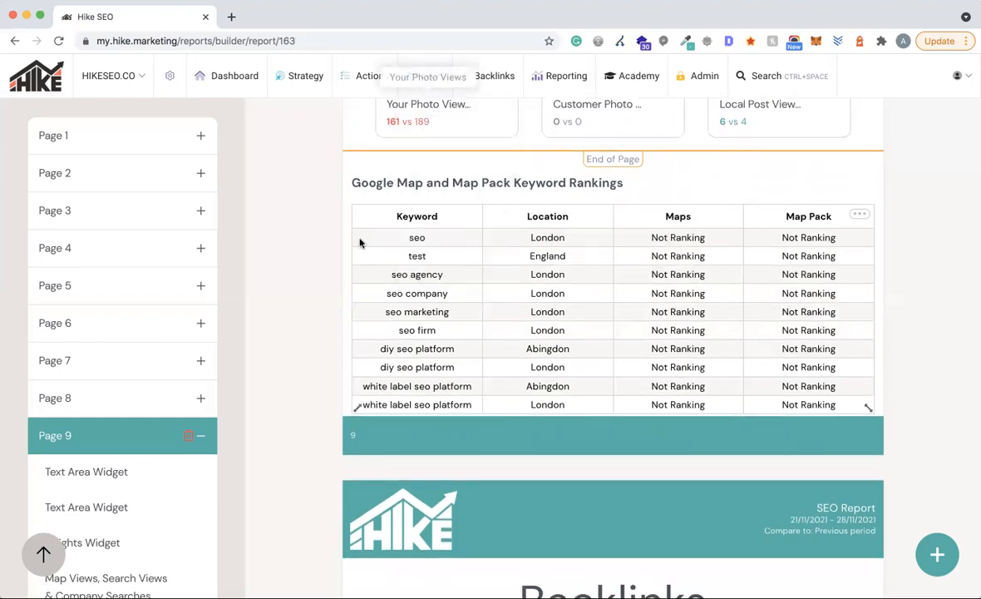
mouse_move(425, 86)
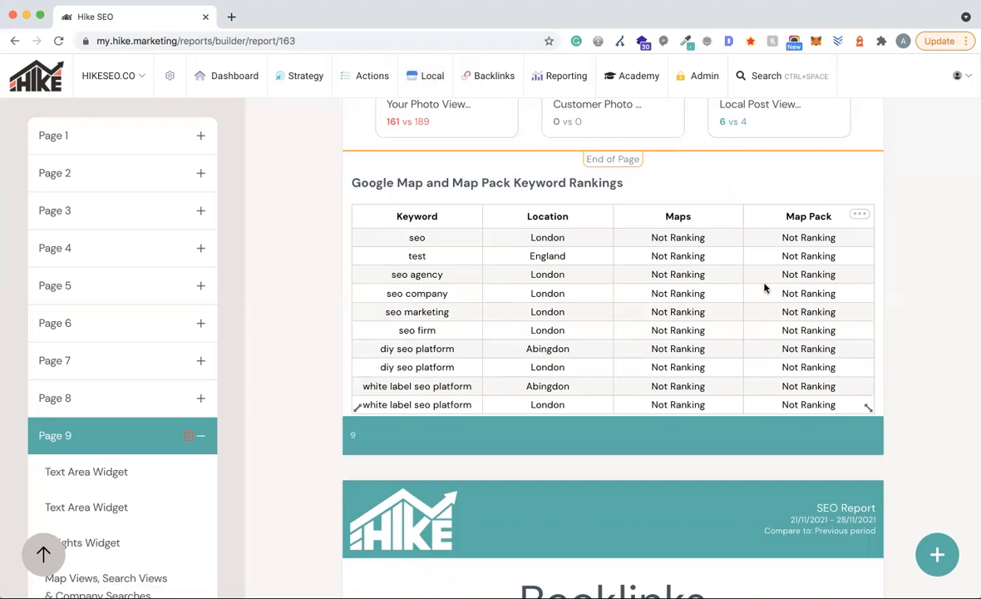
- Scroll down to page 11's Last Month's SEO Actions table with its five completed actions
scroll(937, 369, "down", 5)
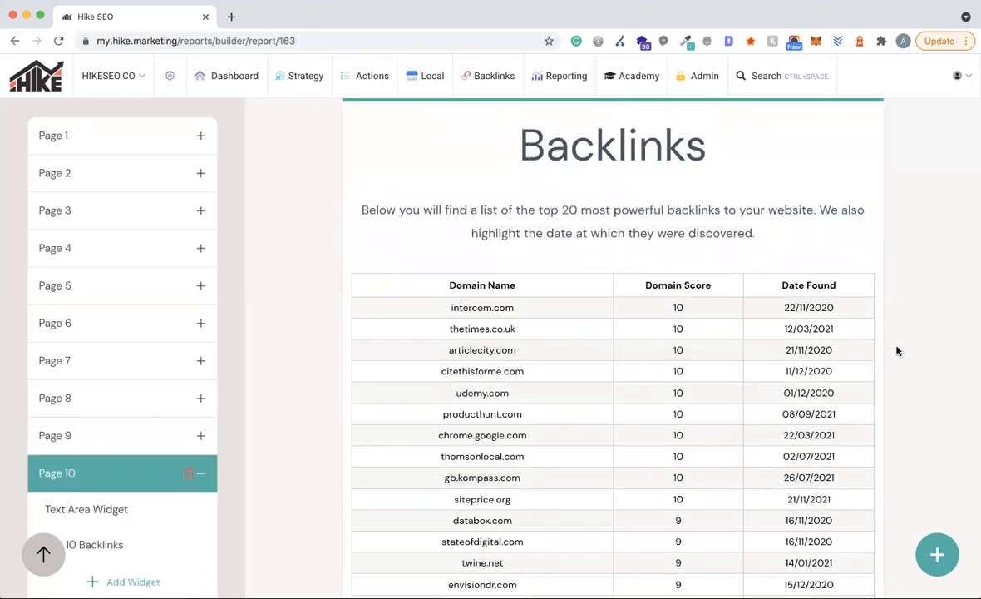
mouse_move(492, 78)
scroll(922, 333, "down", 10)
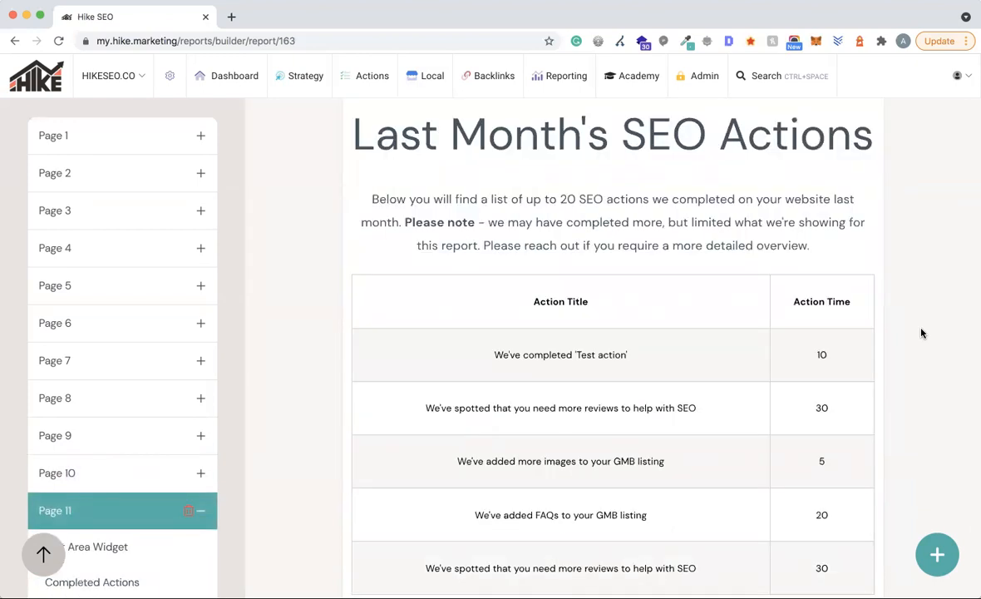
scroll(922, 333, "down", 10)
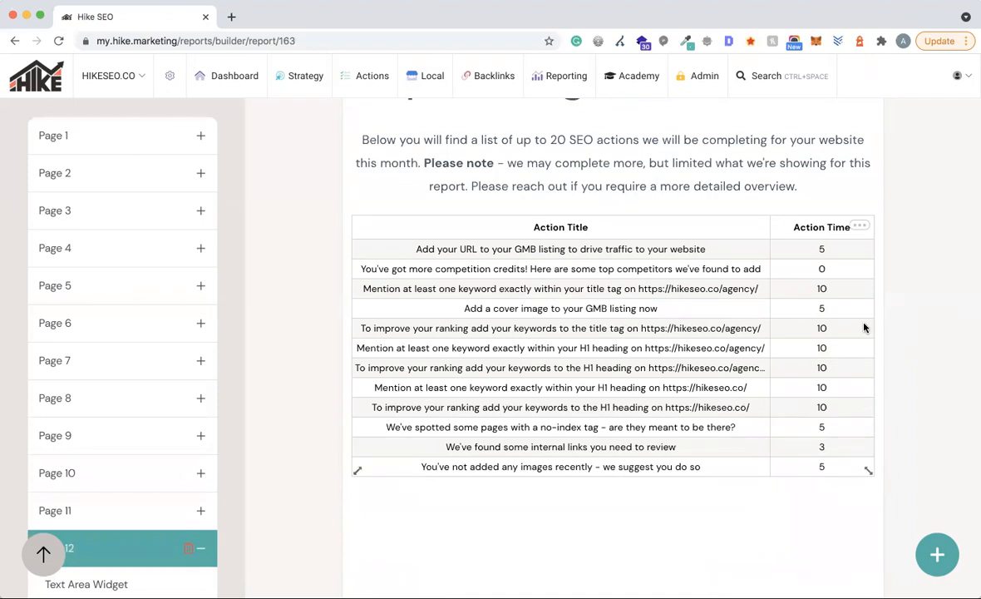
scroll(924, 326, "up", 7)
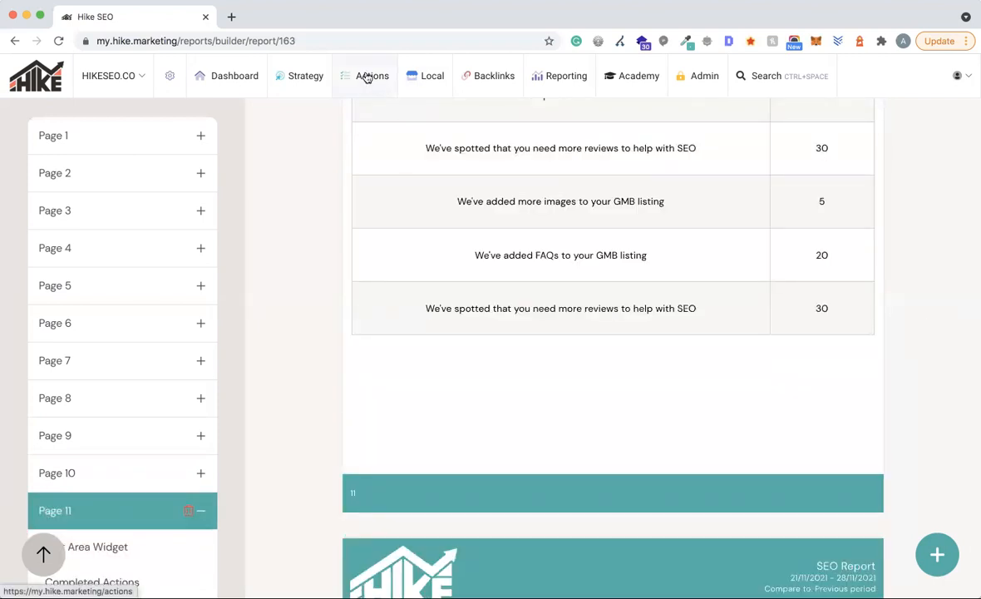
scroll(740, 252, "up", 5)
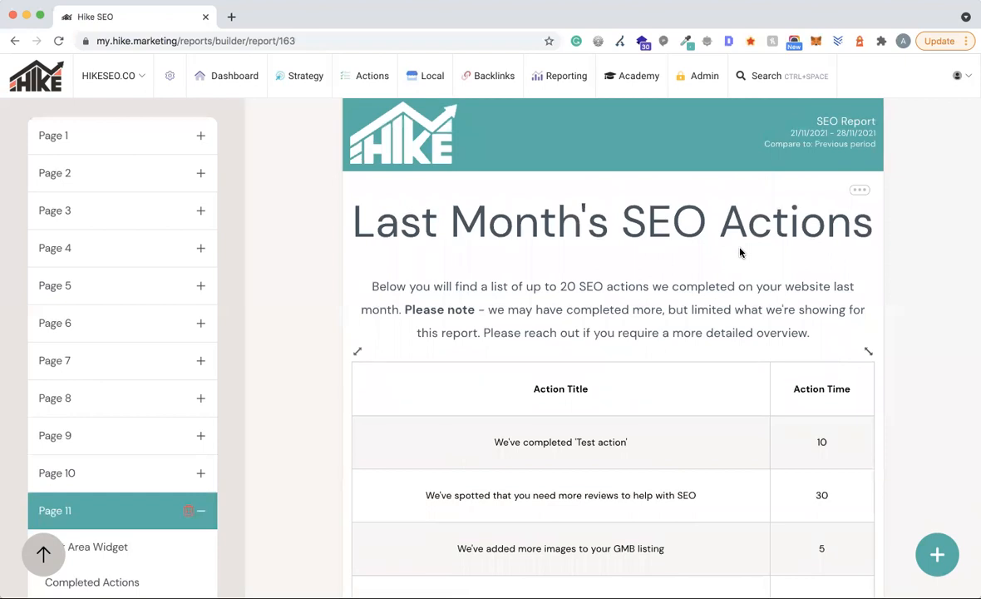
scroll(891, 320, "down", 5)
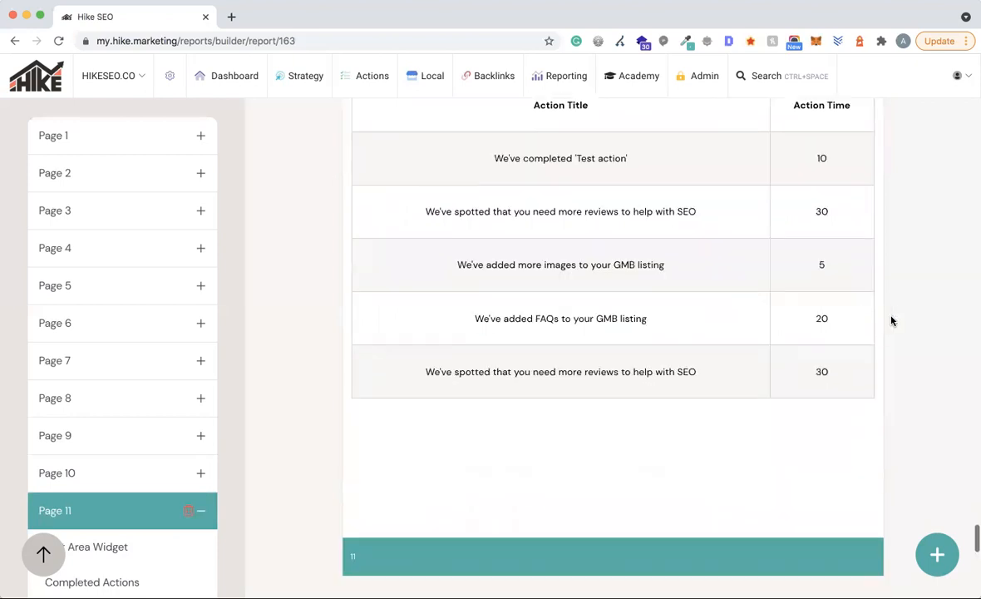
scroll(891, 320, "down", 10)
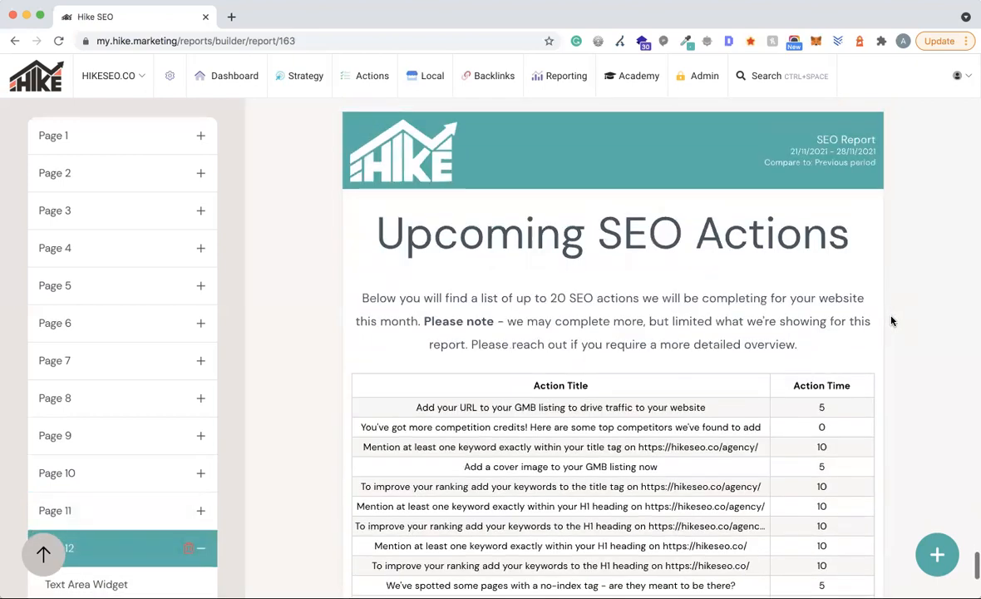
scroll(864, 335, "up", 3)
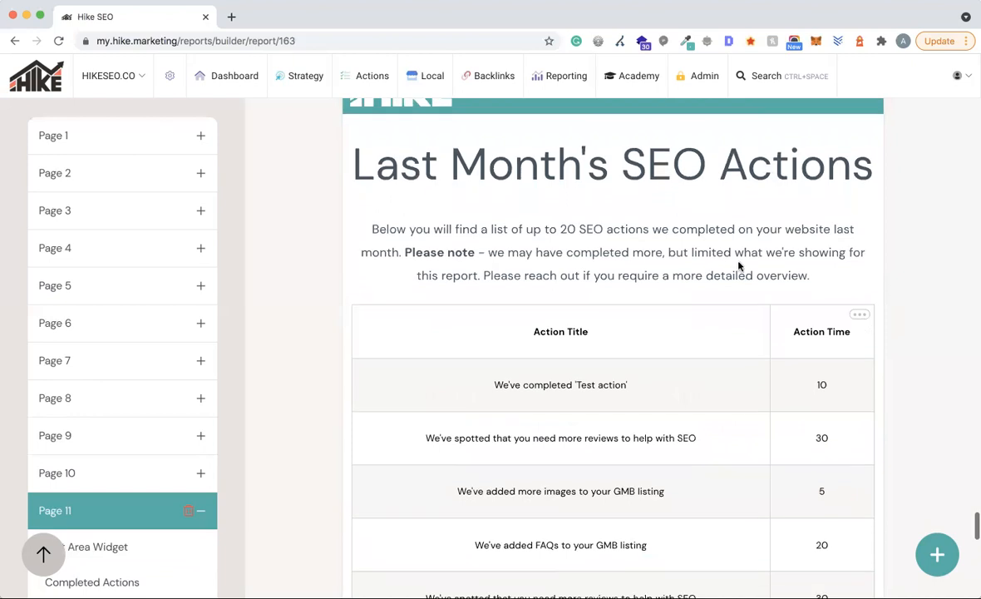
left_click(860, 314)
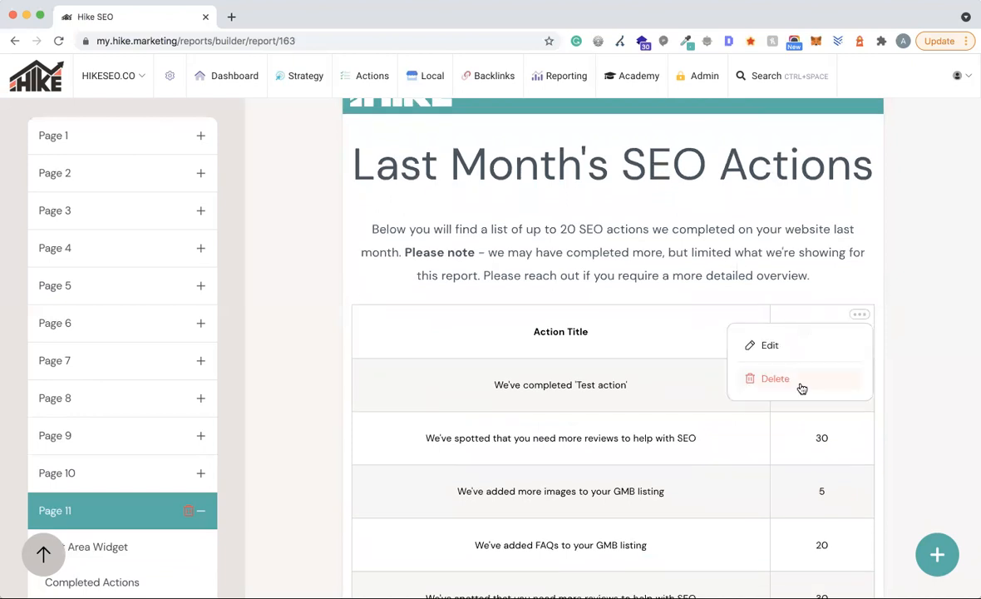
scroll(790, 366, "down", 1)
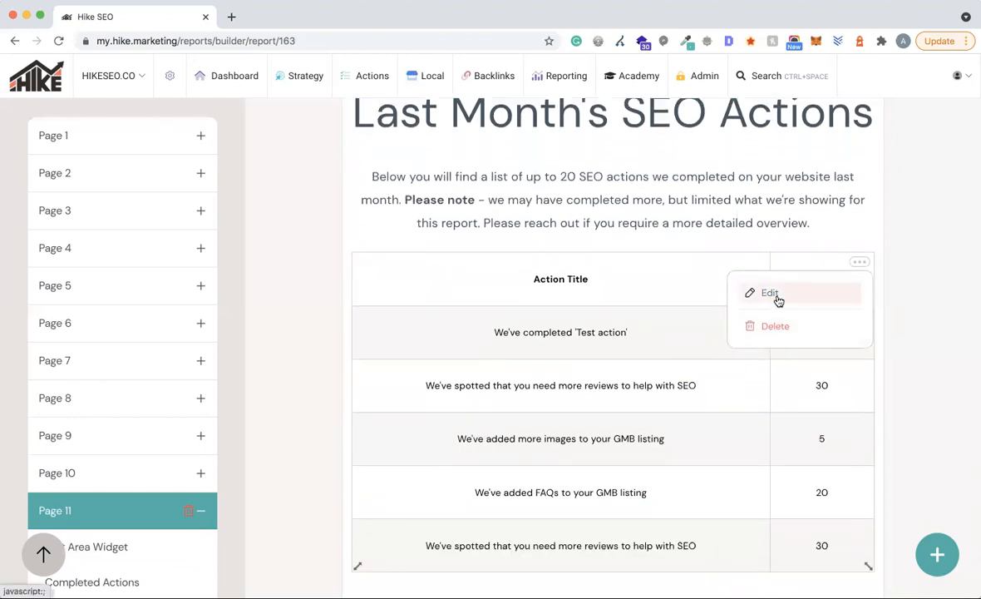
left_click(774, 294)
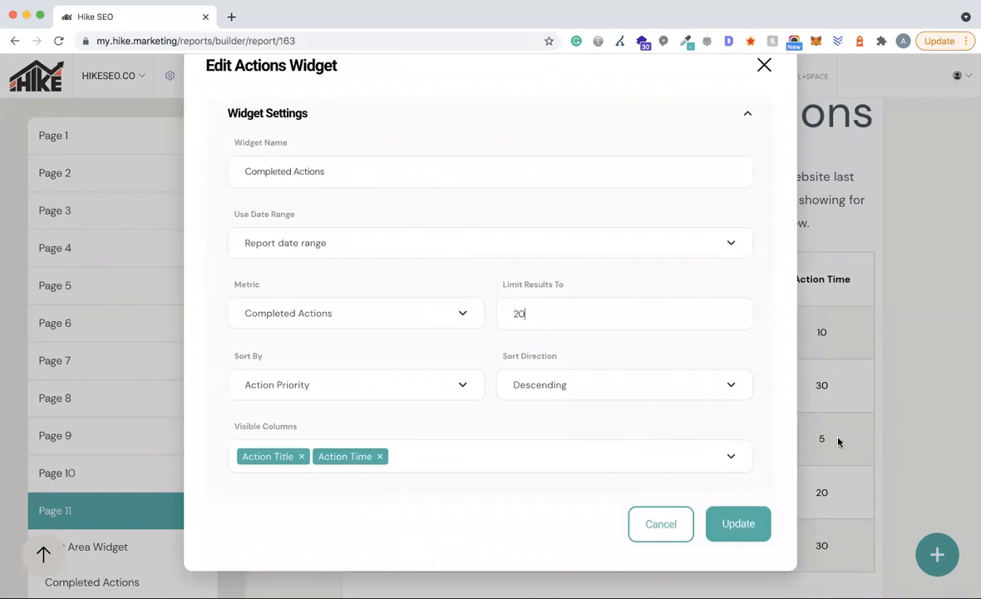
left_click(403, 329)
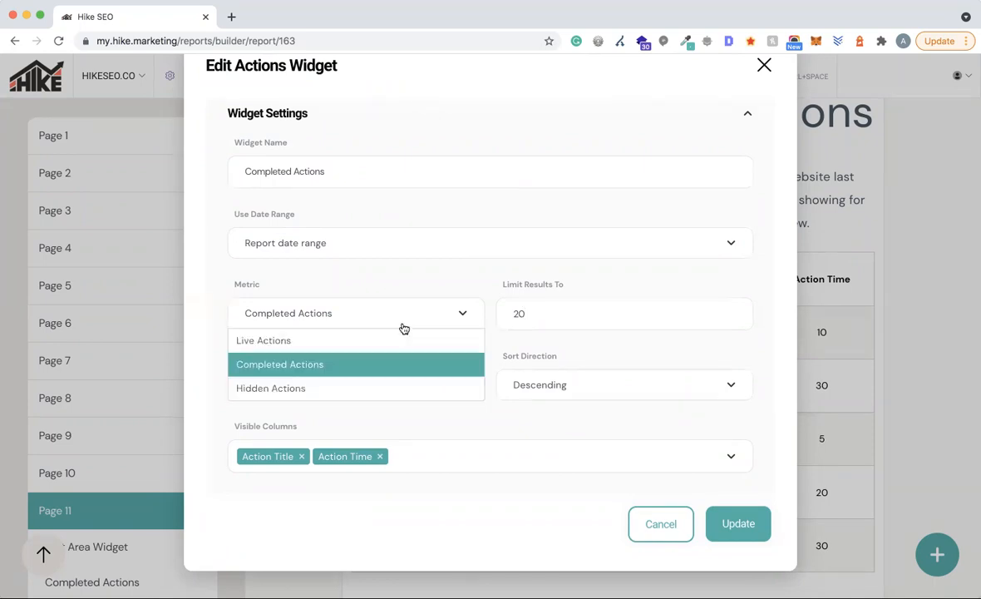
left_click(578, 322)
left_click(386, 325)
left_click(366, 265)
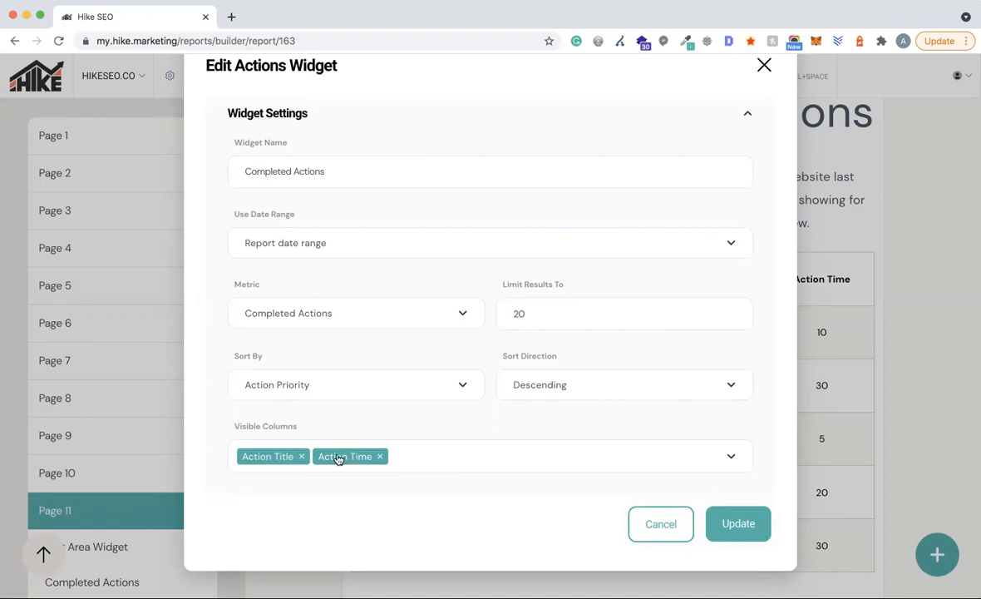
left_click(441, 459)
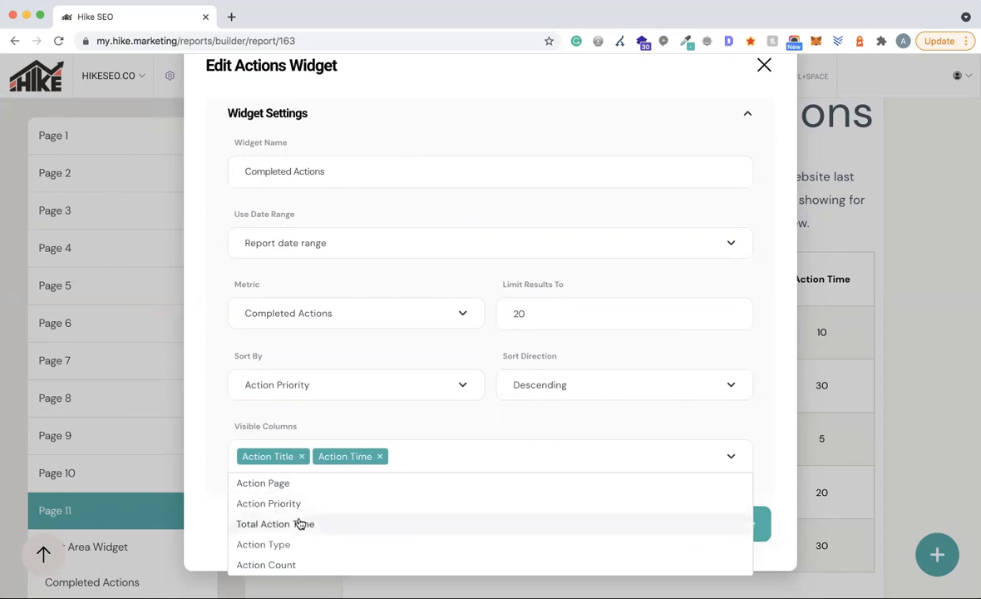
left_click(769, 409)
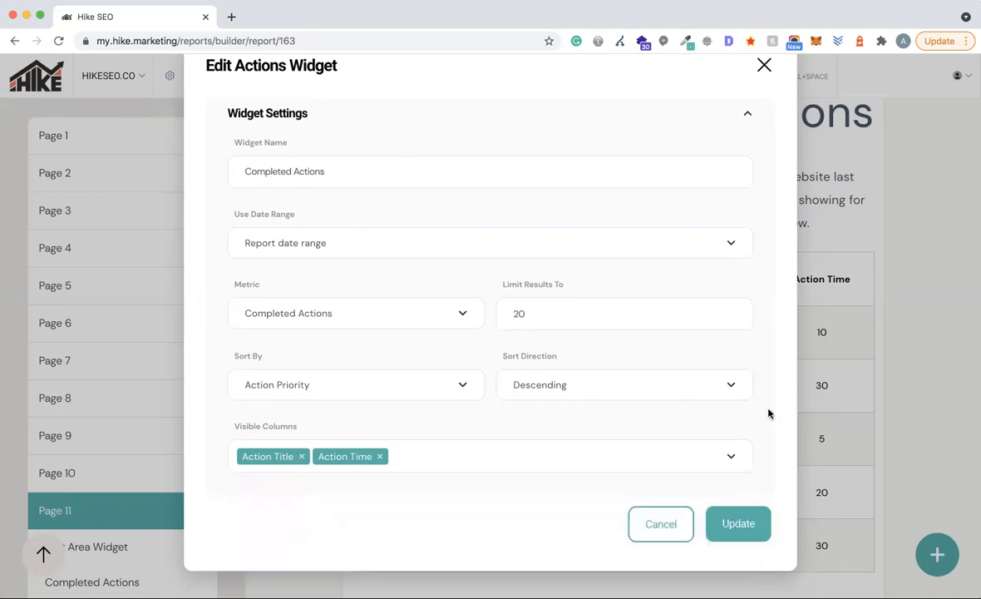
left_click(764, 66)
- Scroll back to the report's top and return to My Reports, showing the saved SEO Report
scroll(826, 263, "down", 10)
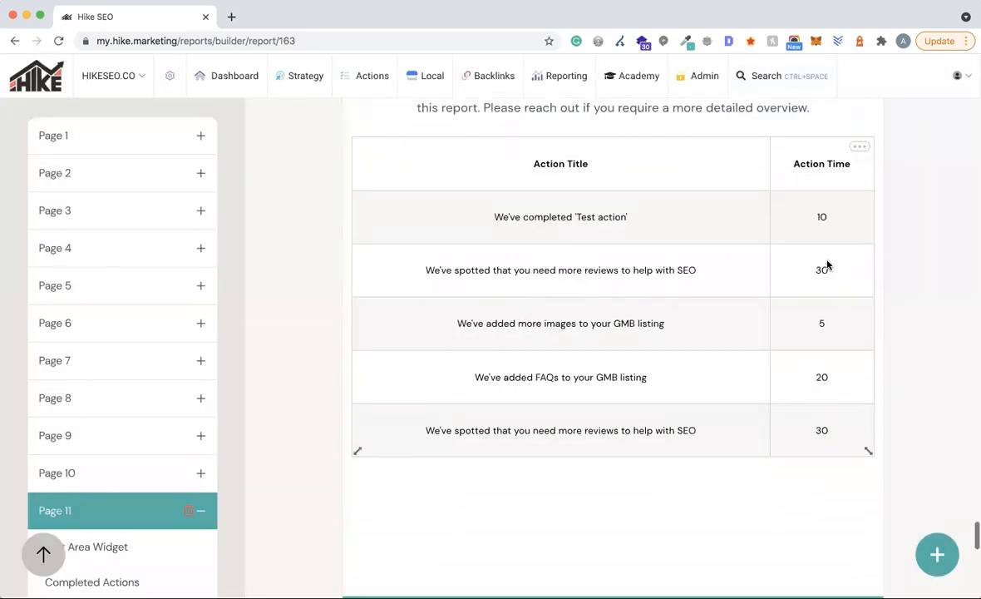
scroll(826, 263, "down", 3)
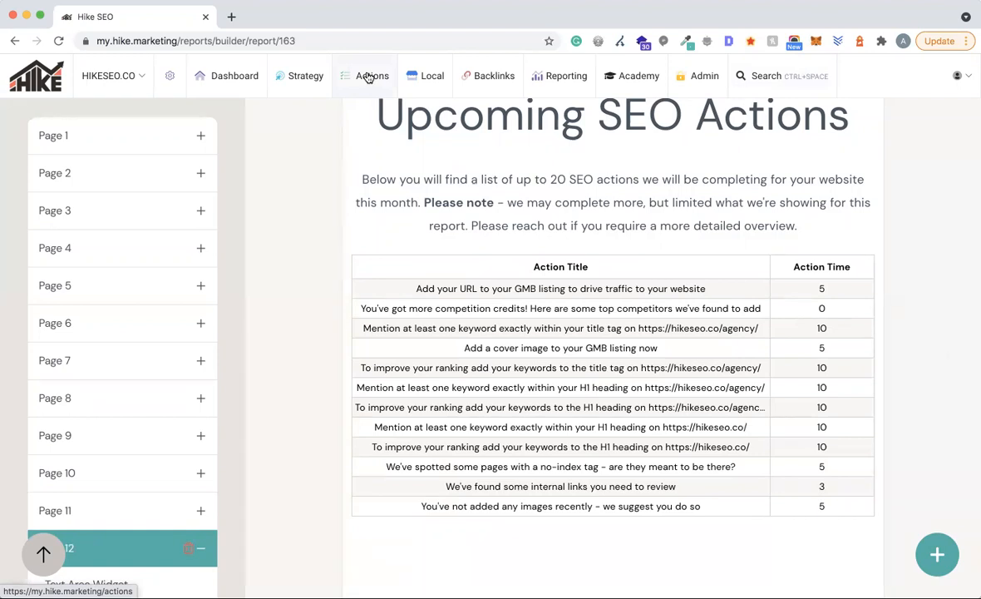
scroll(701, 221, "down", 3)
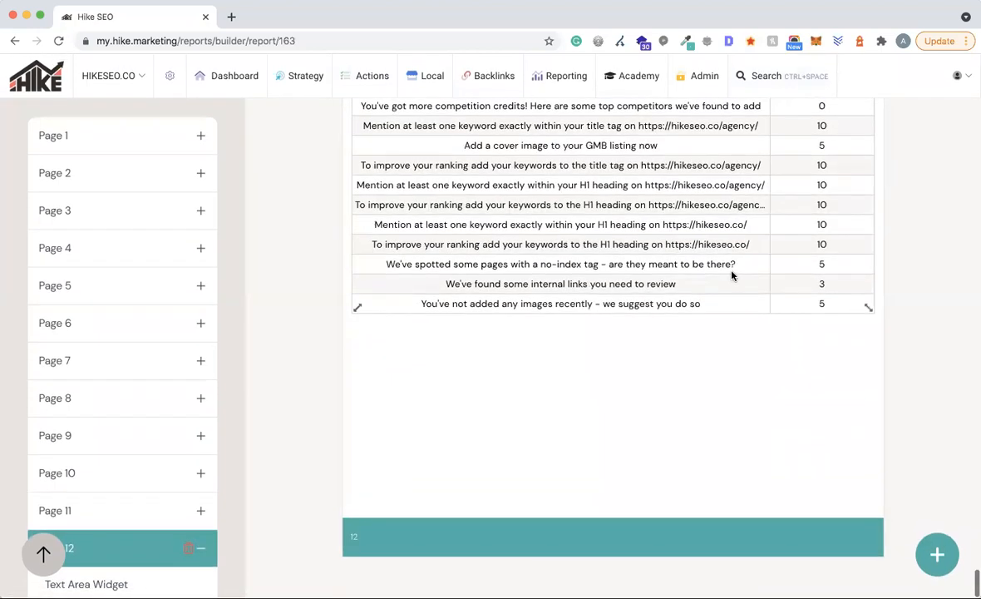
scroll(733, 274, "up", 7)
scroll(731, 275, "up", 20)
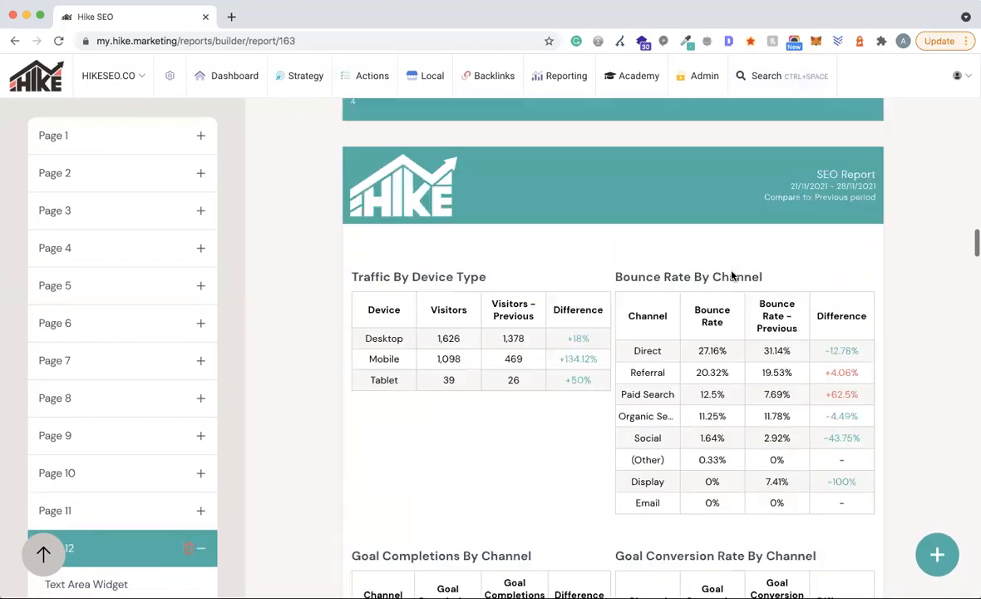
scroll(731, 275, "up", 5)
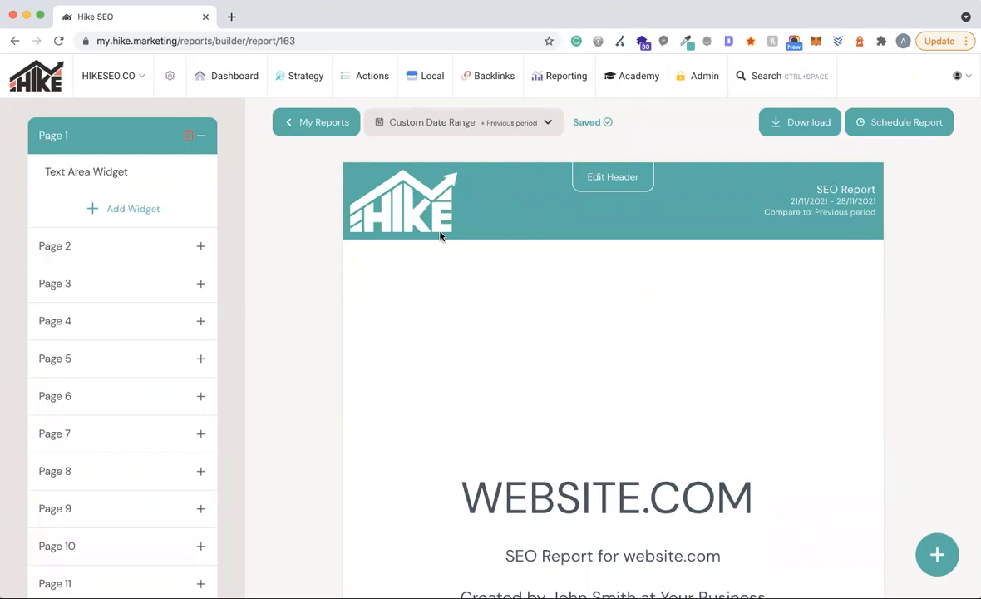
left_click(305, 125)
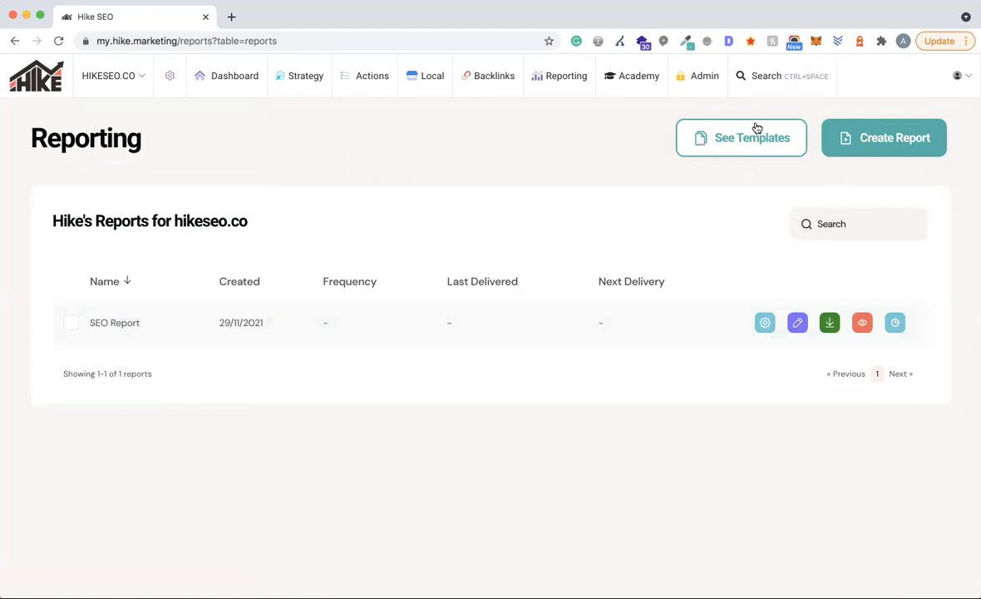
left_click(738, 148)
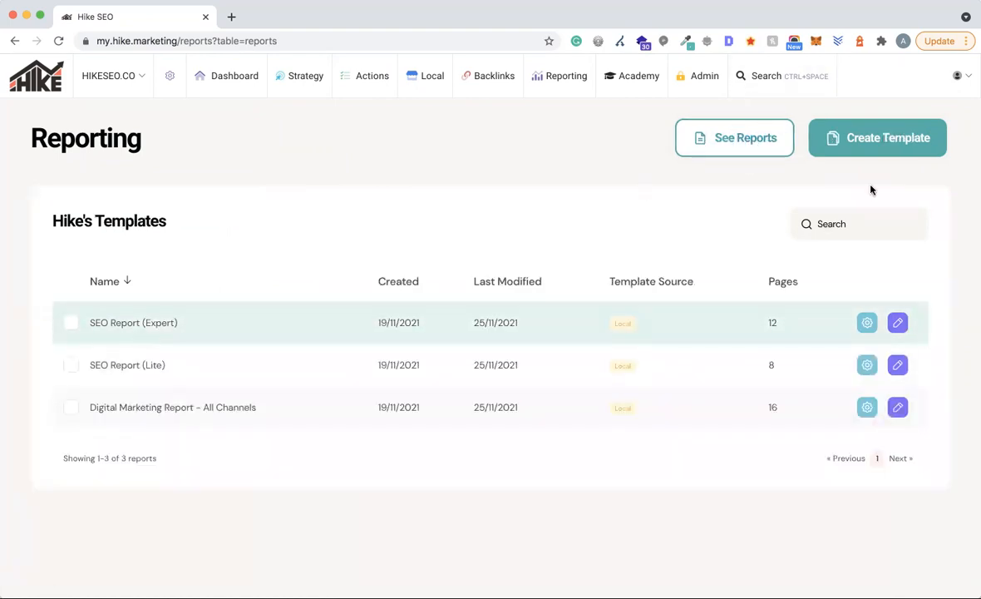
left_click(733, 151)
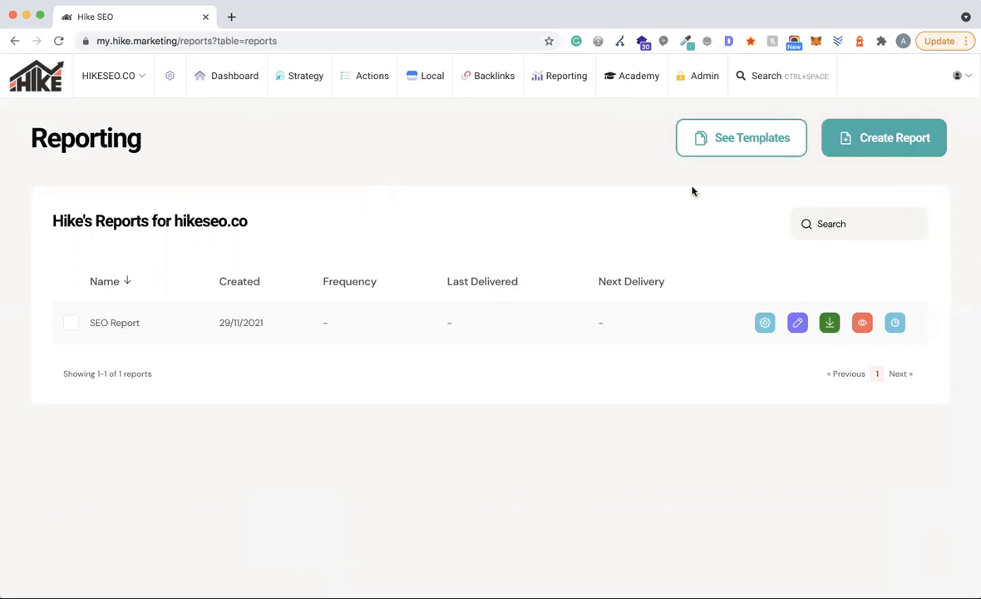
- Start a new report from the SEO Report (Expert) premade template
left_click(873, 146)
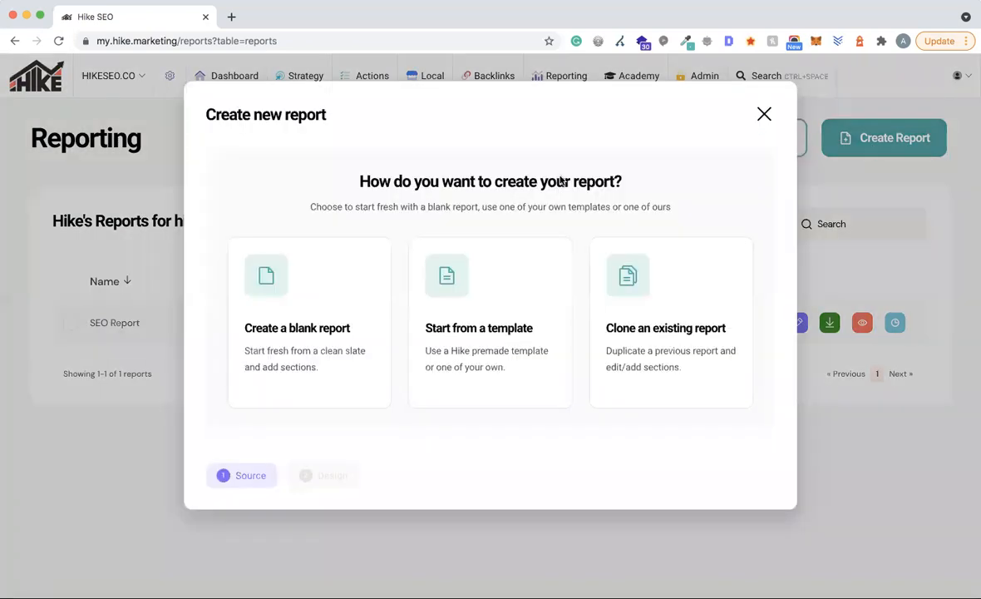
left_click(486, 327)
left_click(303, 304)
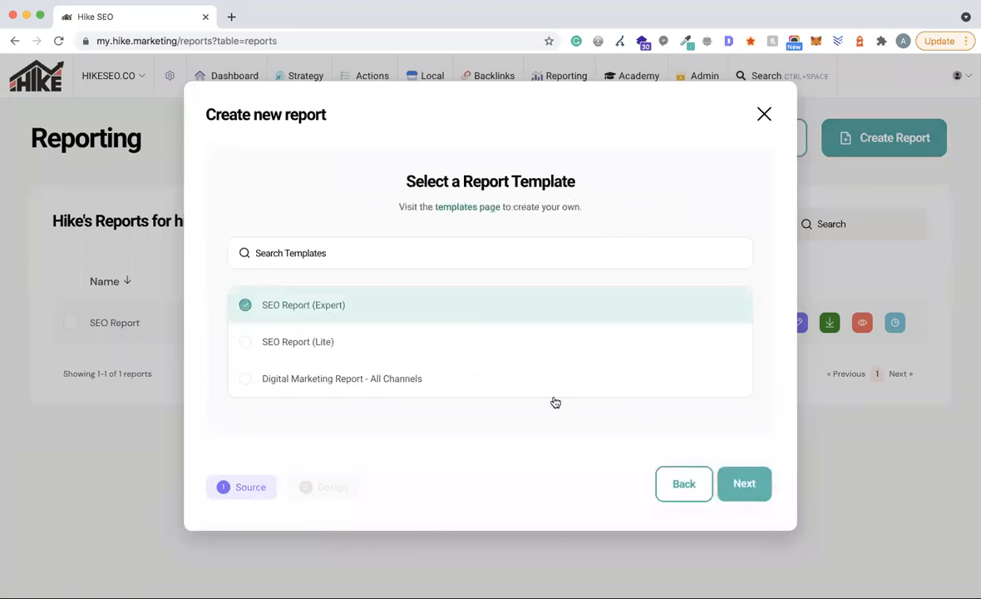
left_click(740, 482)
- Turn on Compare To Previous in the new report's date range picker
scroll(358, 403, "down", 2)
scroll(357, 374, "down", 1)
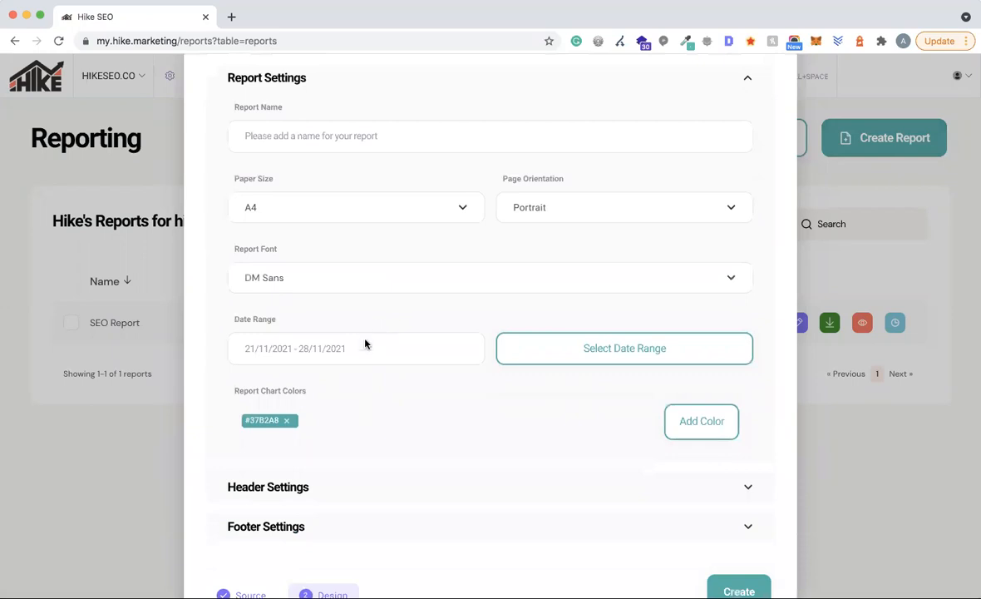
left_click(581, 348)
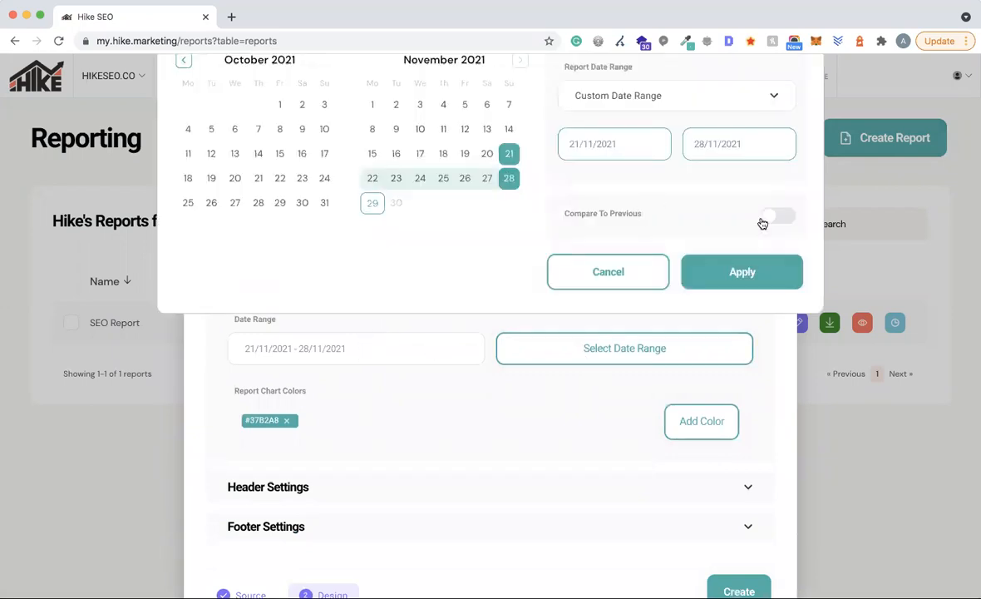
left_click(765, 218)
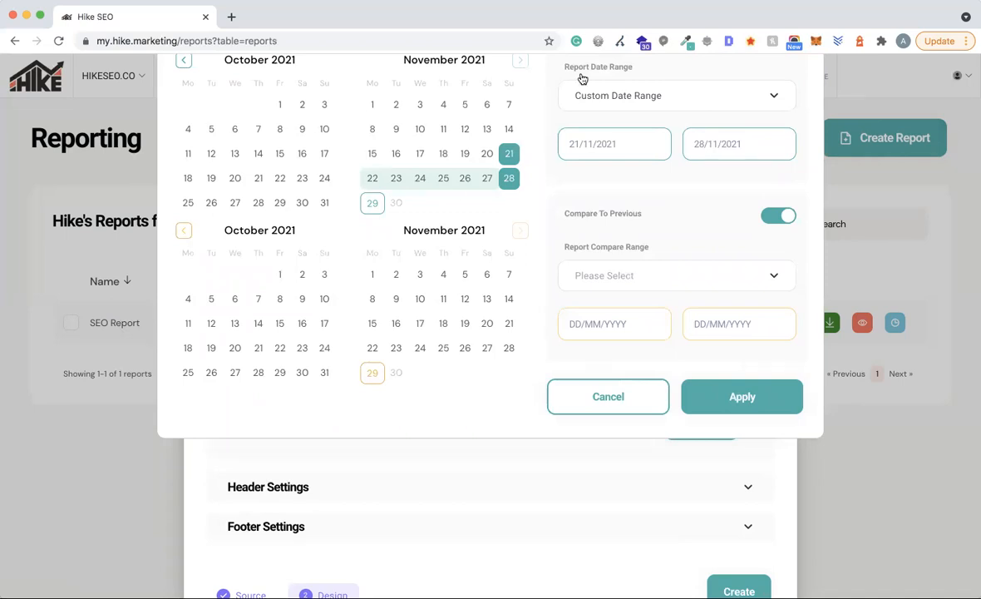
scroll(668, 158, "up", 5)
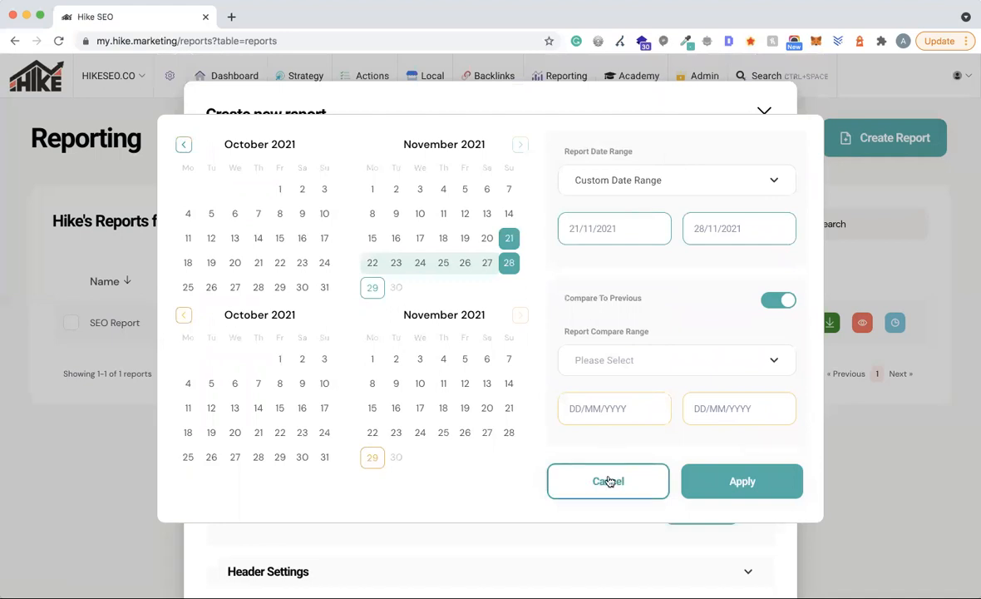
- Cancel the date picker and the new-report dialog, then switch to the report templates list
left_click(608, 482)
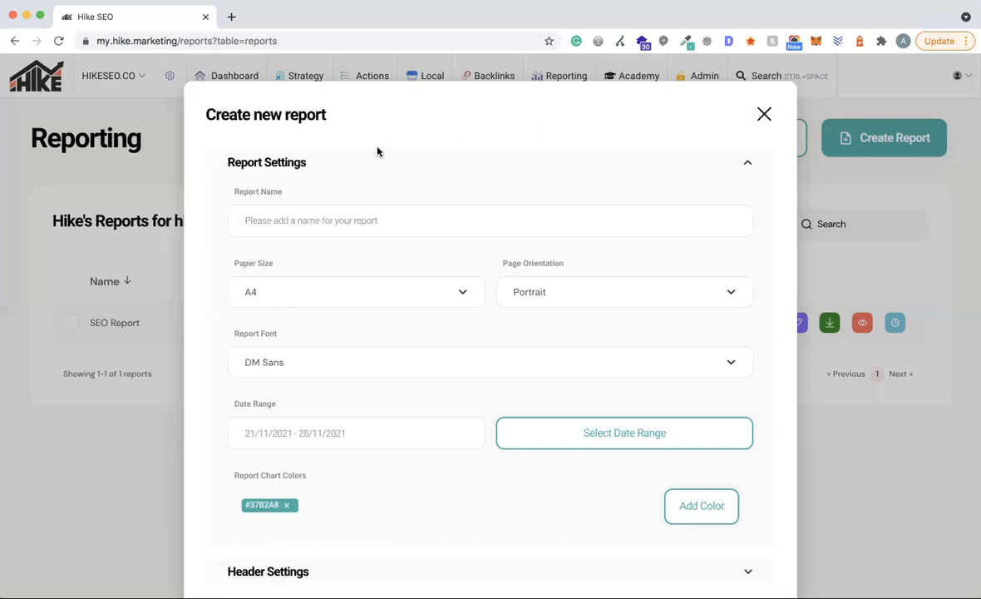
left_click(762, 117)
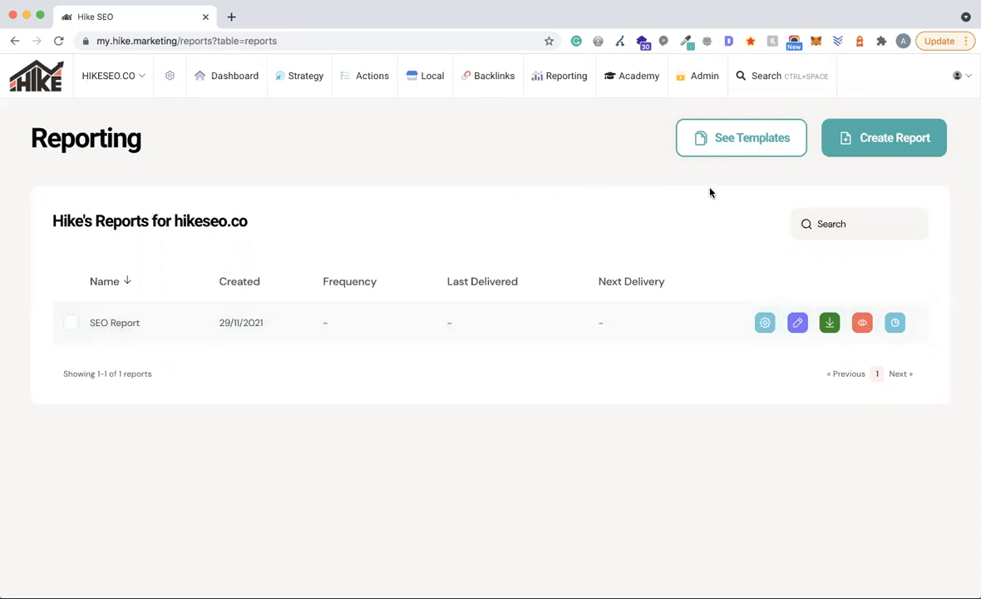
left_click(739, 140)
- Cancel the new-template dialog and go back to the See Reports list
left_click(854, 137)
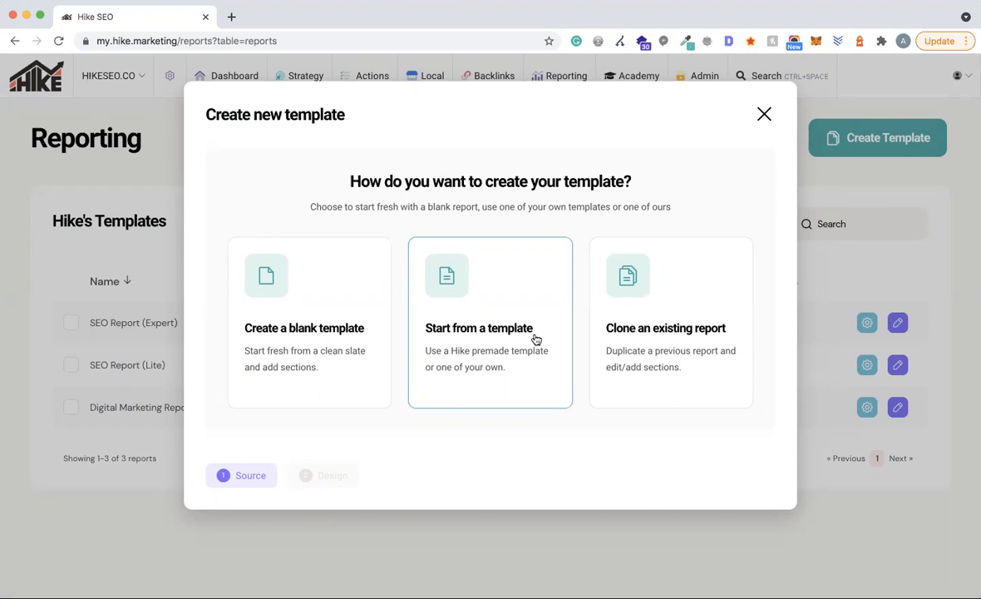
left_click(761, 118)
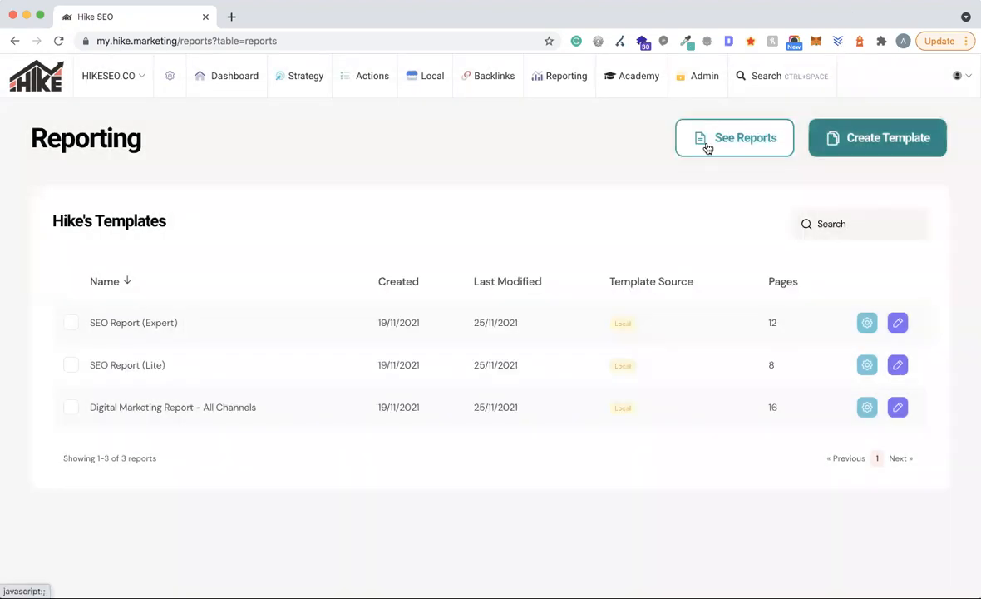
left_click(740, 138)
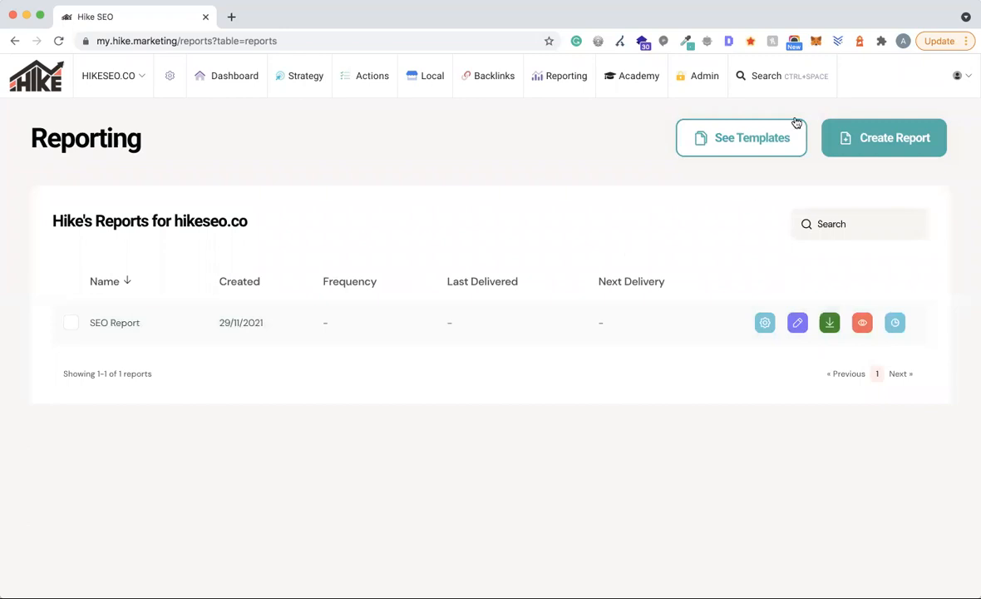
- Start a new template cloned from SEO Report and advance to its Report Settings
left_click(736, 139)
left_click(867, 151)
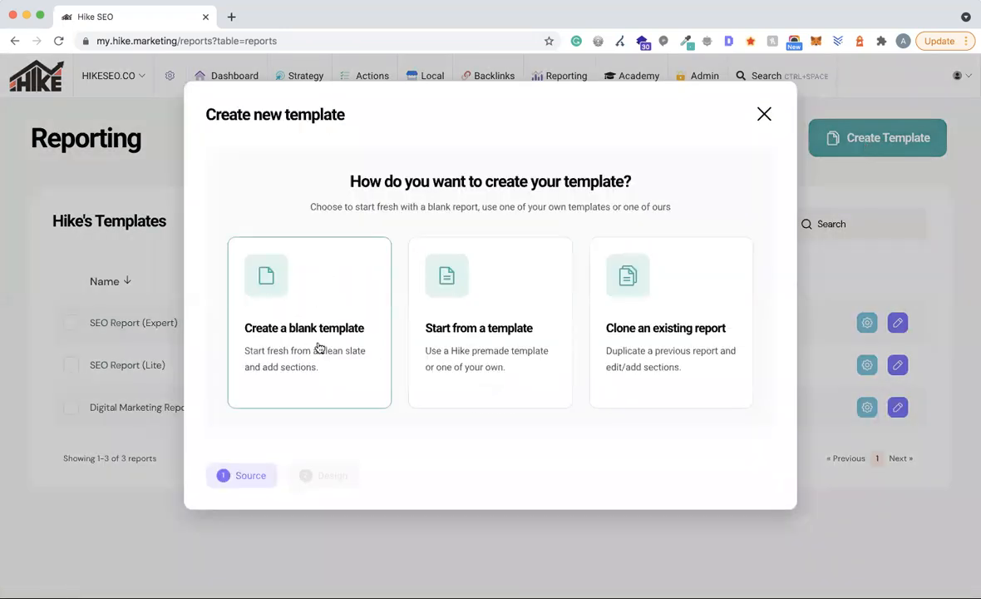
left_click(660, 340)
left_click(296, 305)
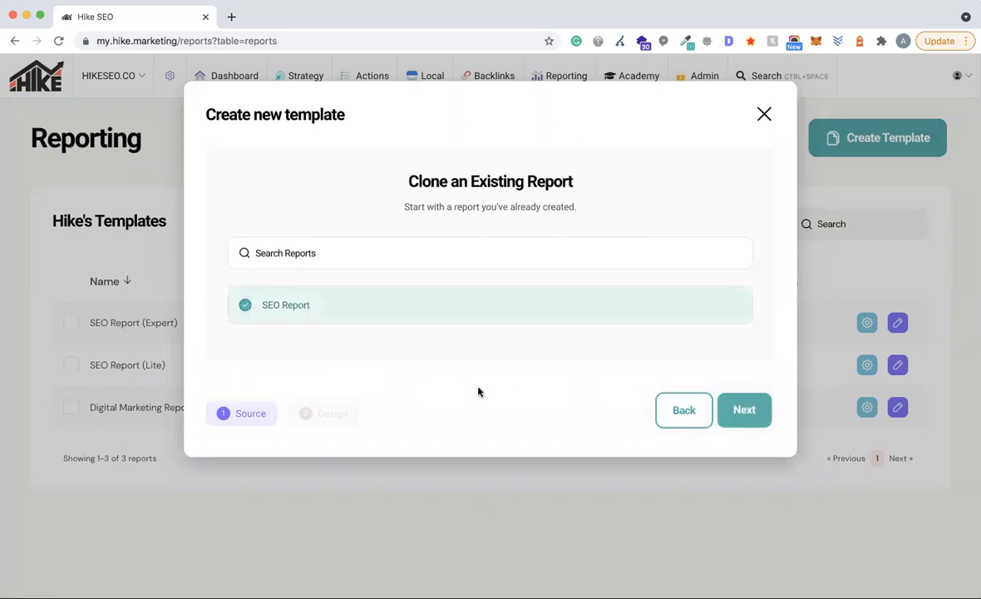
left_click(733, 416)
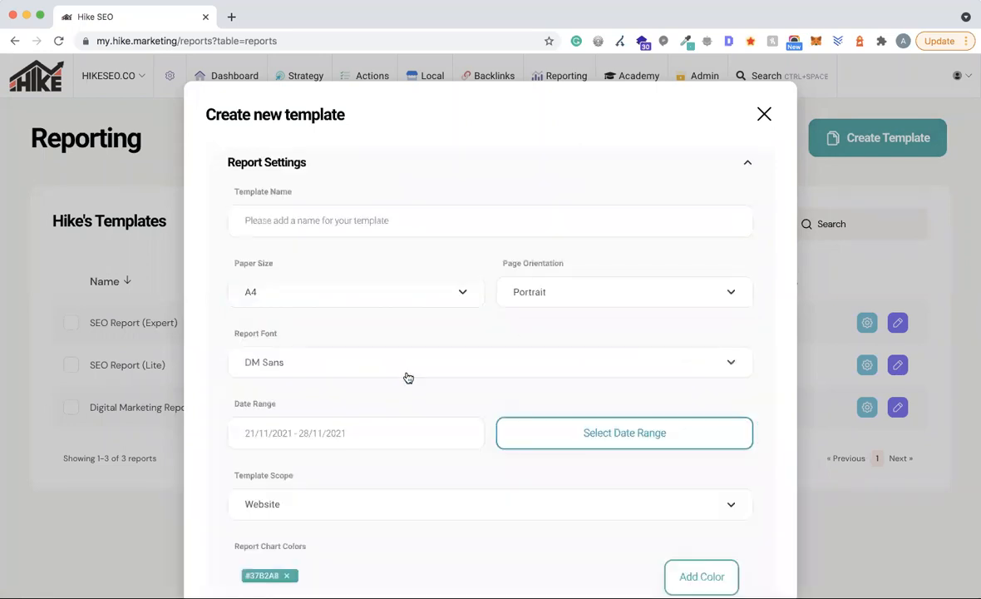
scroll(408, 378, "down", 1)
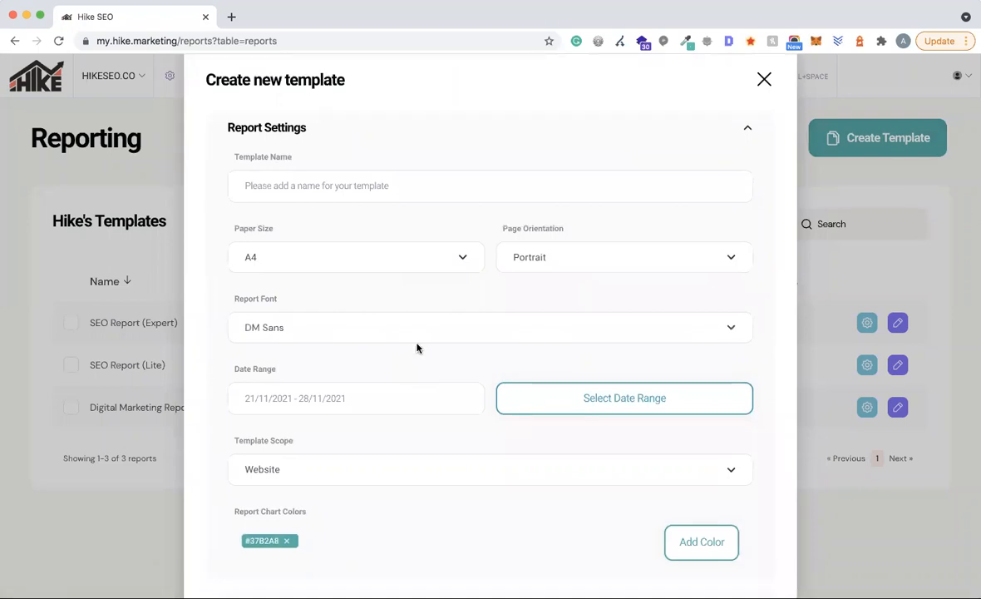
scroll(412, 347, "down", 4)
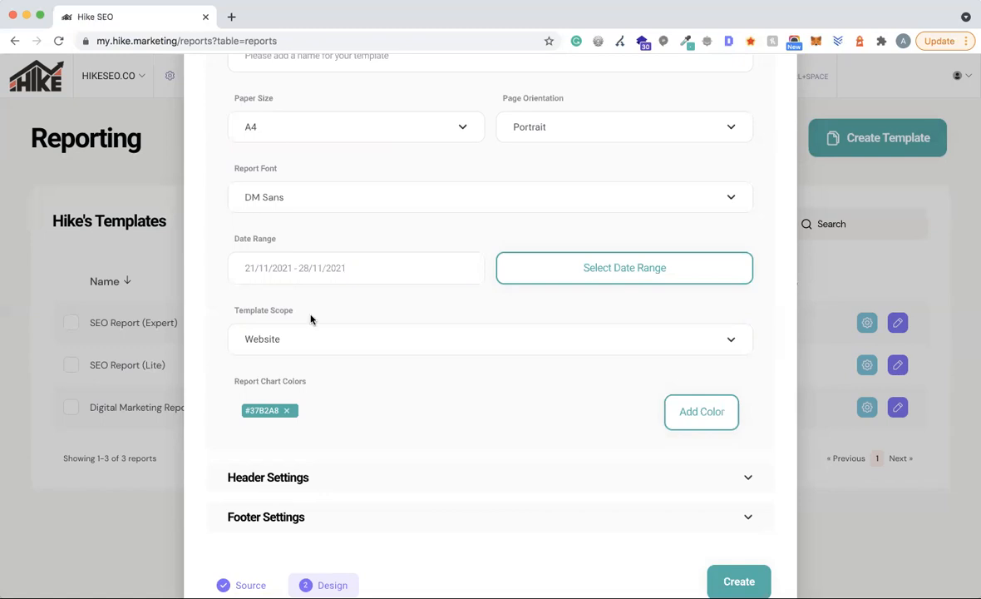
- Try Organisation as Template Scope, revert to Website, then close the template form unsaved
left_click(309, 342)
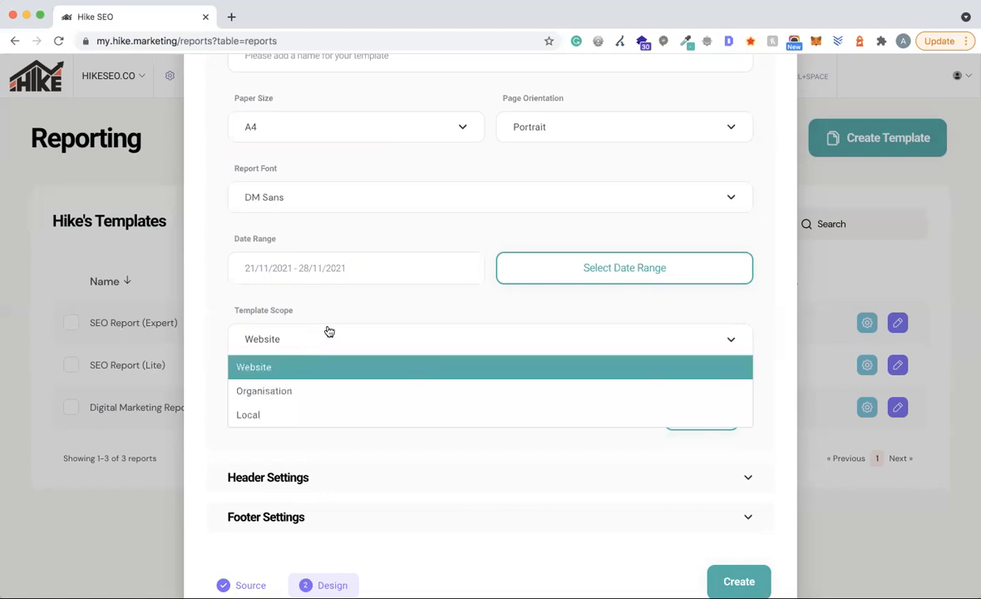
left_click(274, 391)
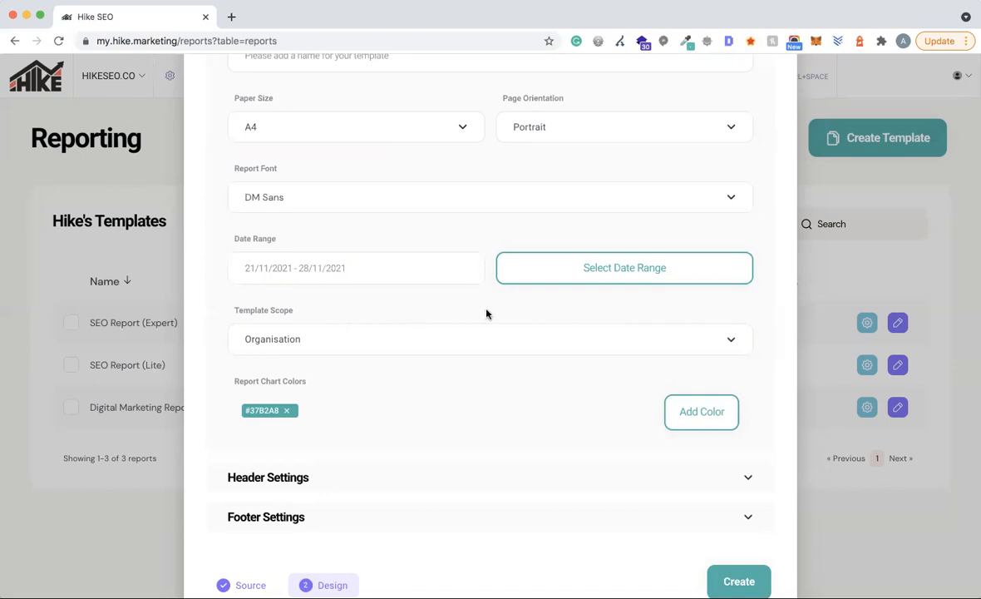
left_click(330, 350)
left_click(271, 367)
left_click(305, 342)
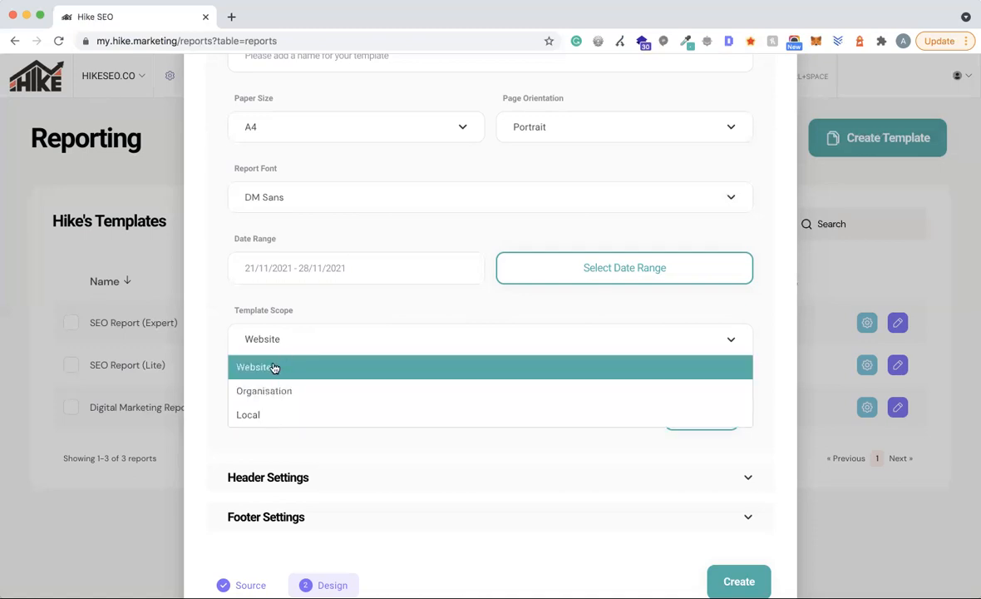
left_click(274, 367)
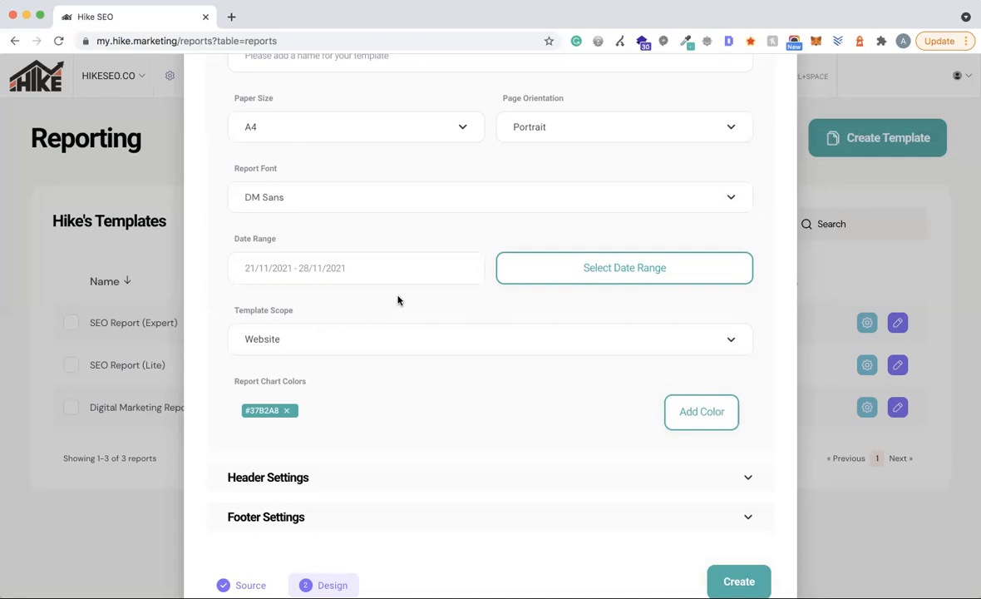
scroll(564, 385, "up", 5)
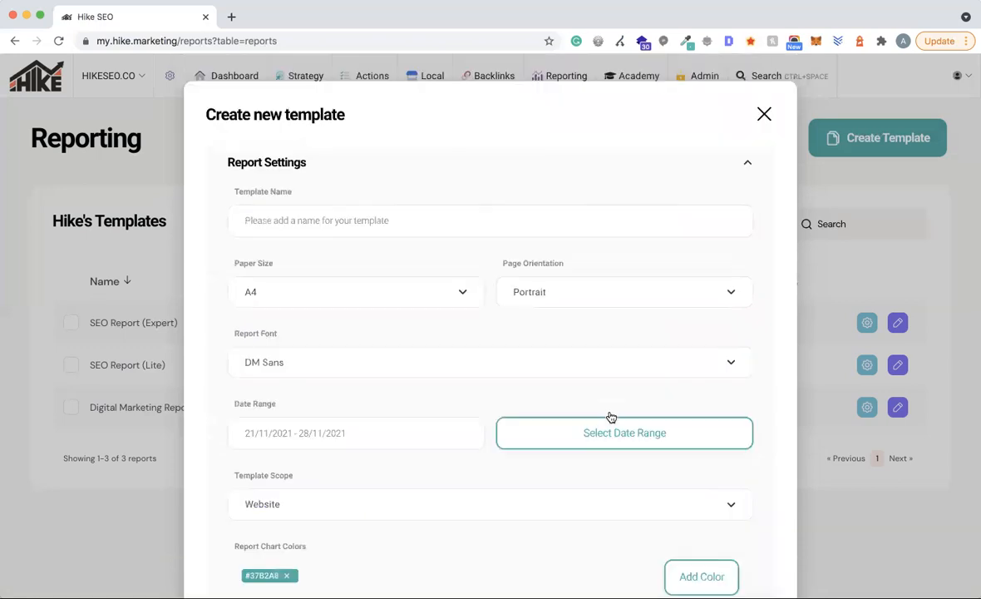
left_click(764, 114)
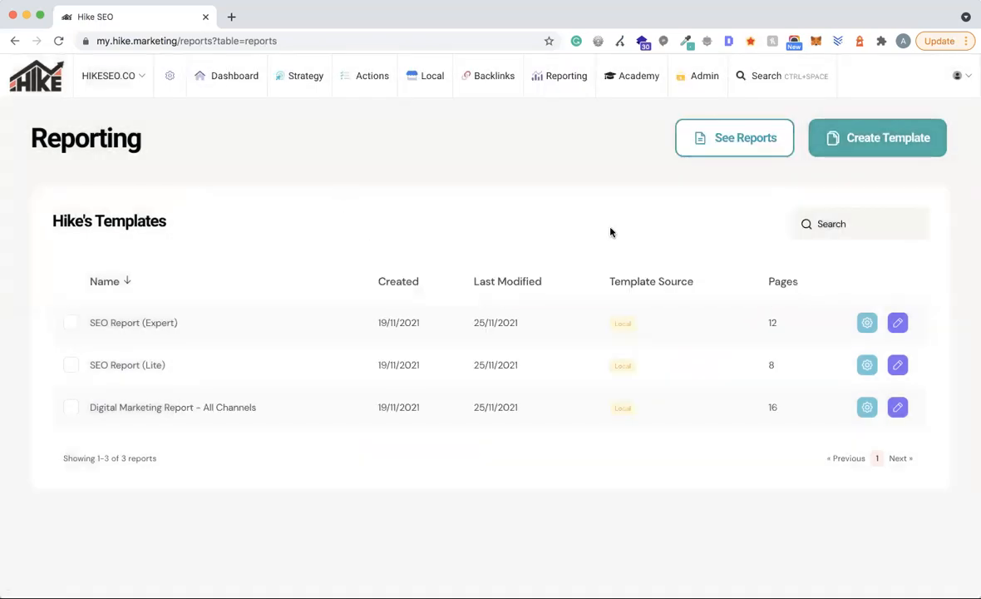
- From See Reports, choose Create Report and pick the Create a blank report option
left_click(753, 141)
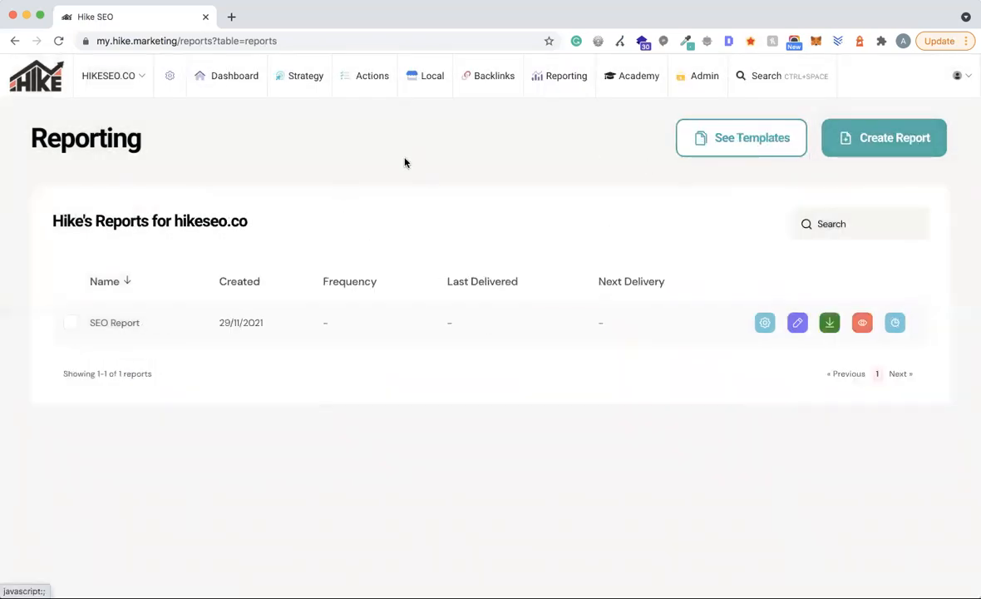
left_click(893, 139)
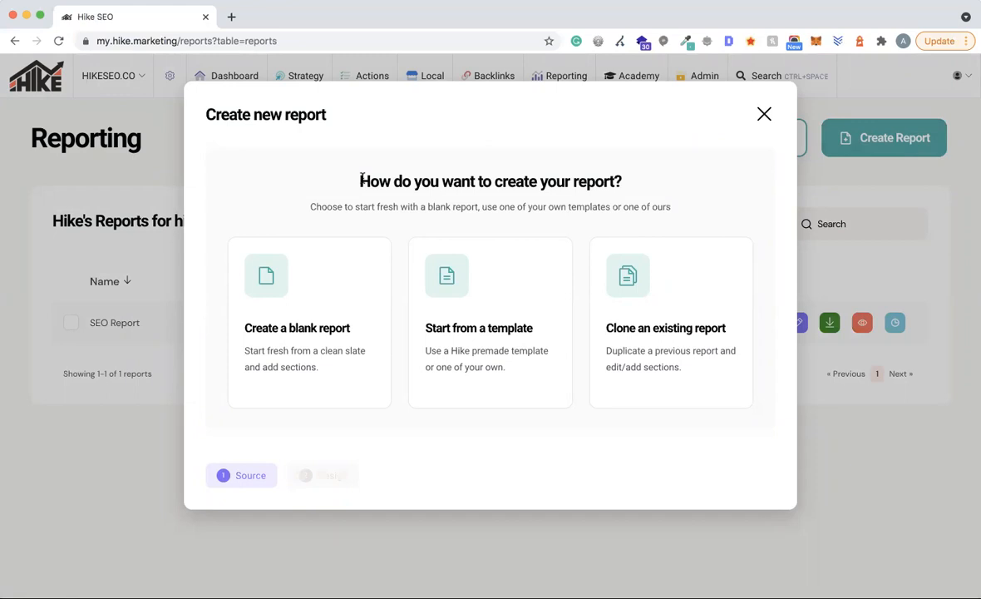
left_click(282, 332)
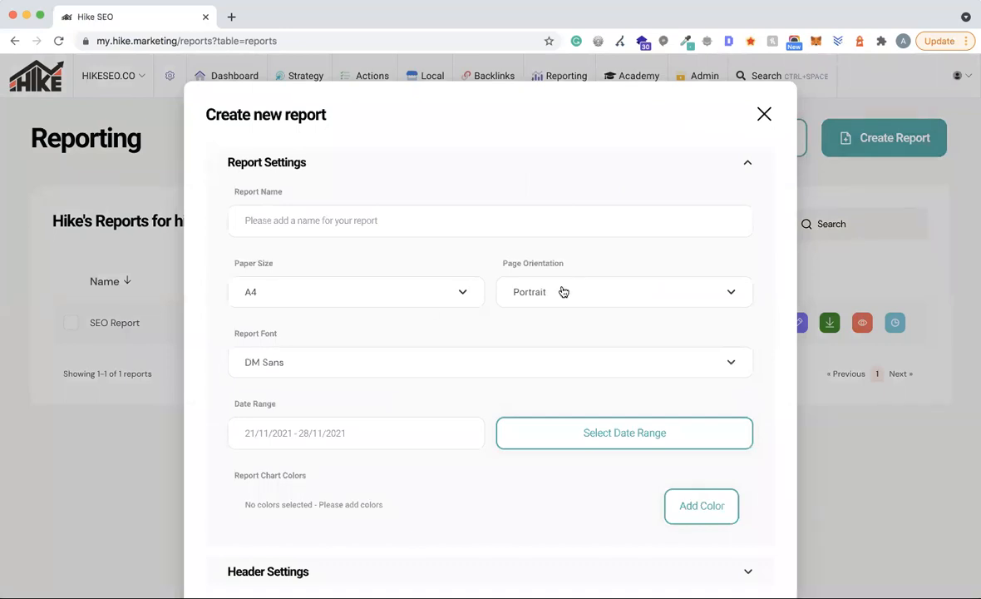
- Enter the report's name, capitalising the word 'Report'
left_click(267, 218)
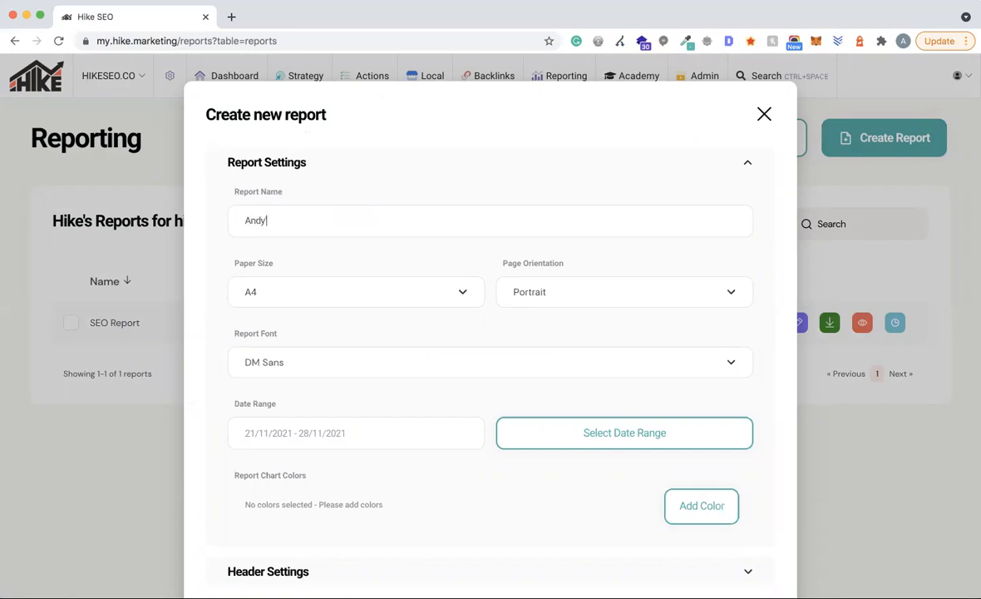
type("t")
double_click(301, 220)
type("Report")
- Set the date range to compare against the Previous Period
scroll(336, 266, "down", 3)
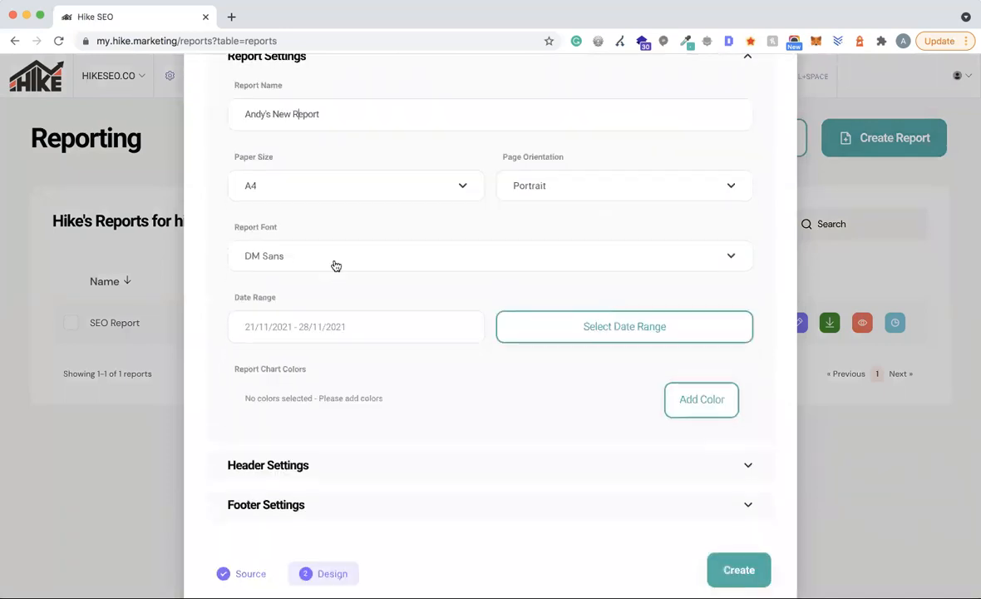
left_click(653, 325)
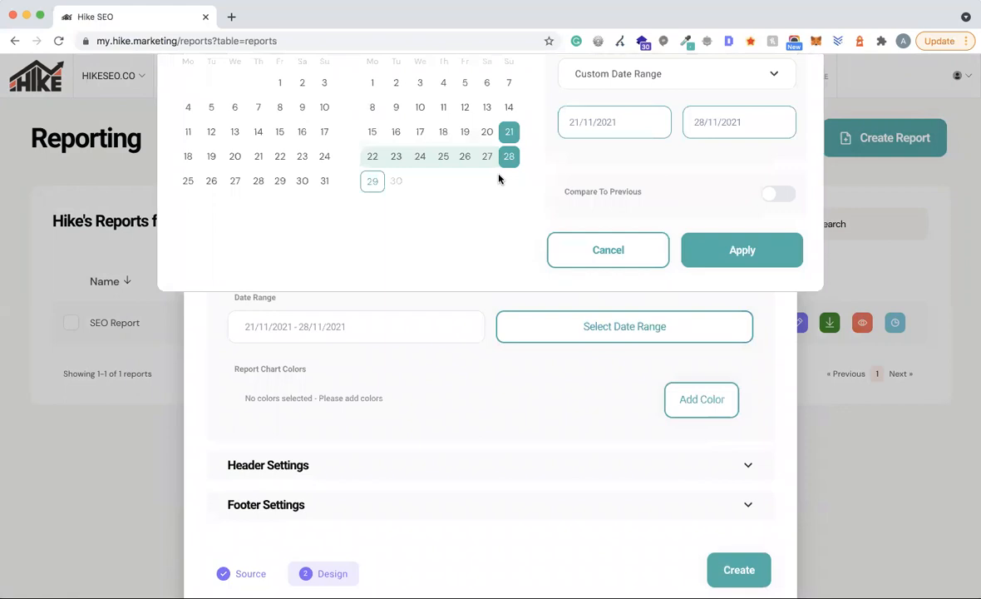
left_click(768, 196)
left_click(597, 252)
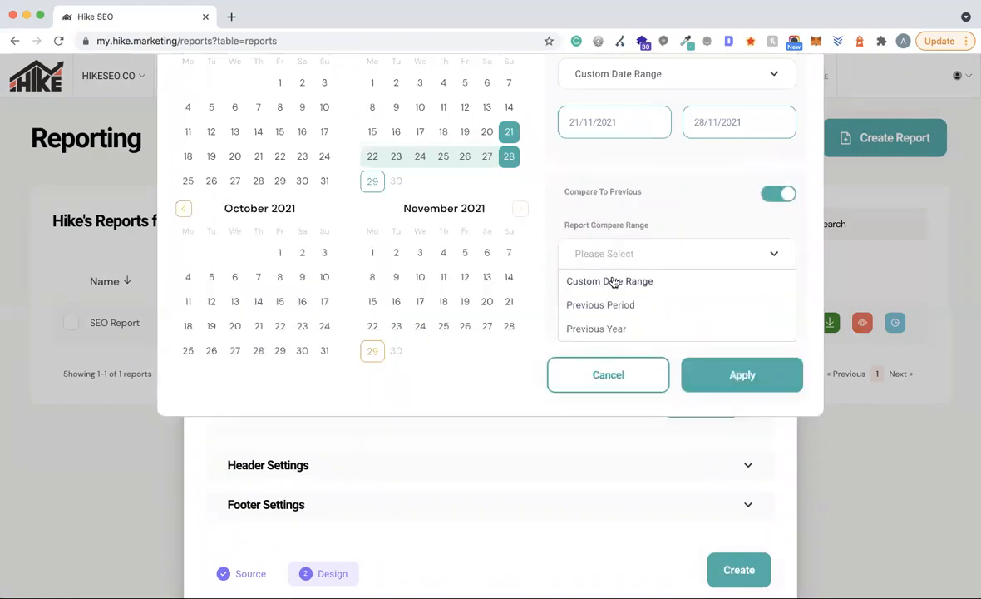
left_click(600, 304)
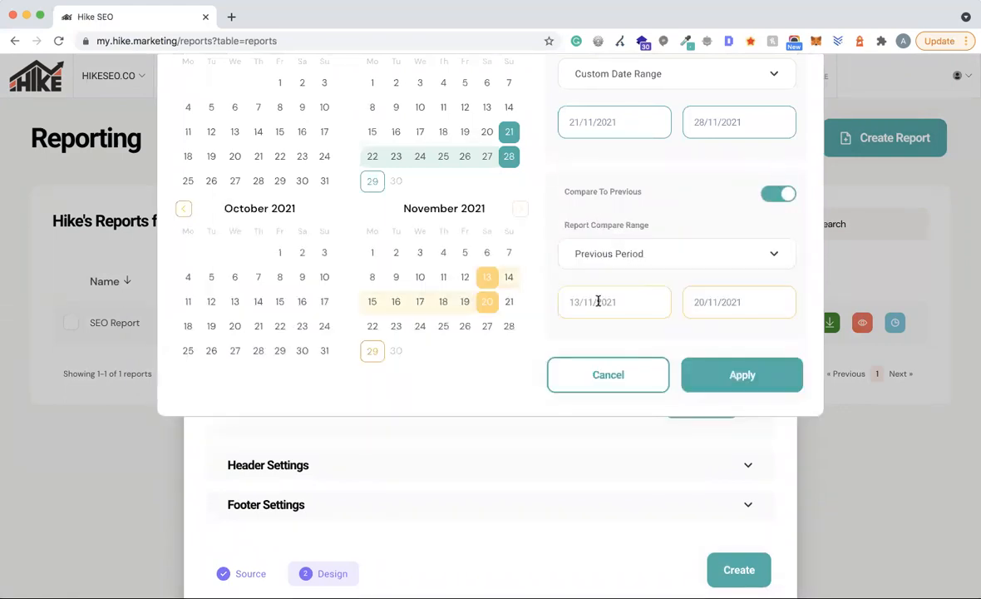
left_click(771, 379)
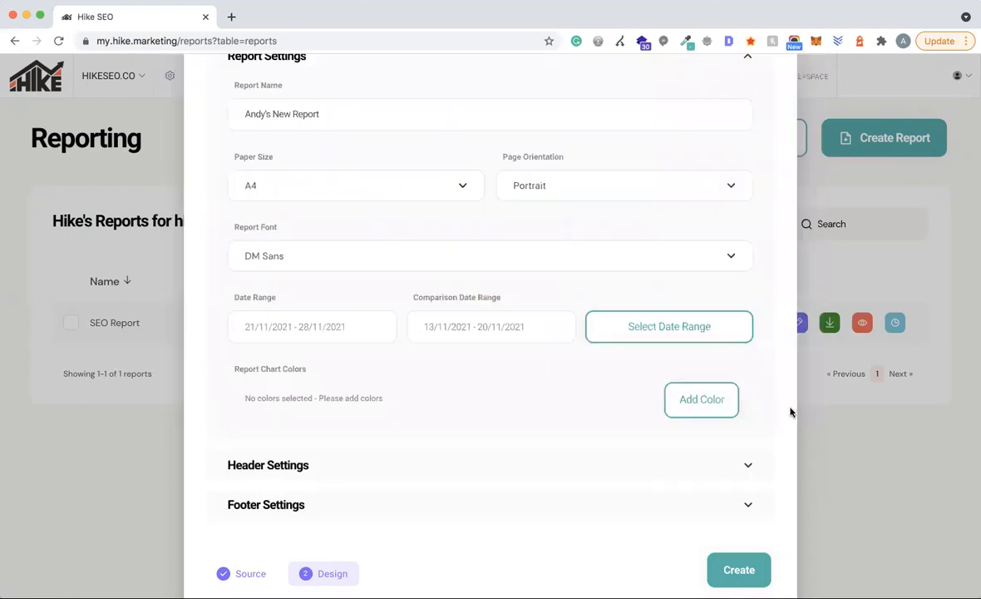
- Add #37B2A8 as a report chart colour
left_click(690, 397)
left_click_drag(780, 331, 702, 331)
key("super+c")
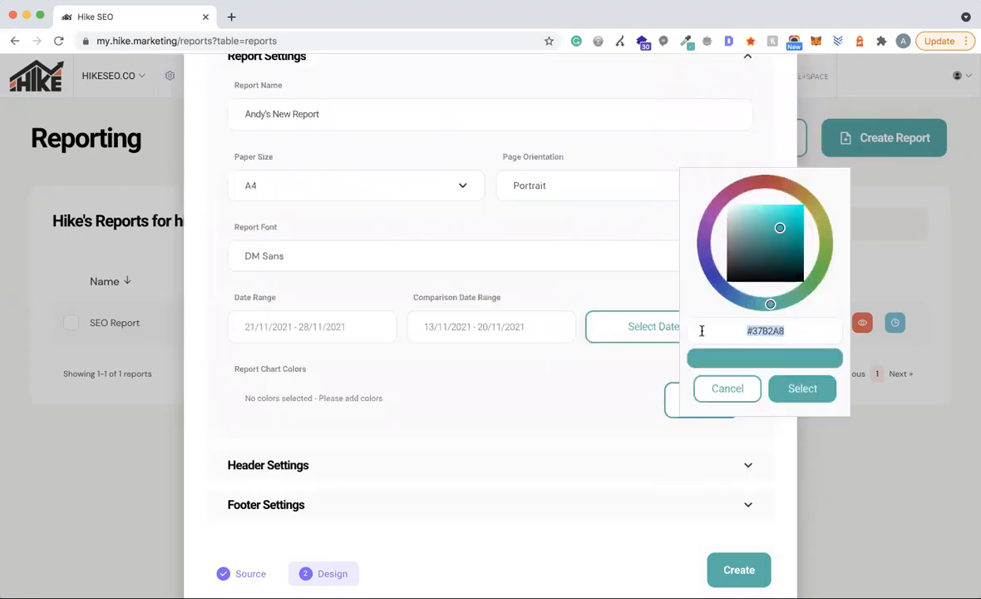
left_click(813, 389)
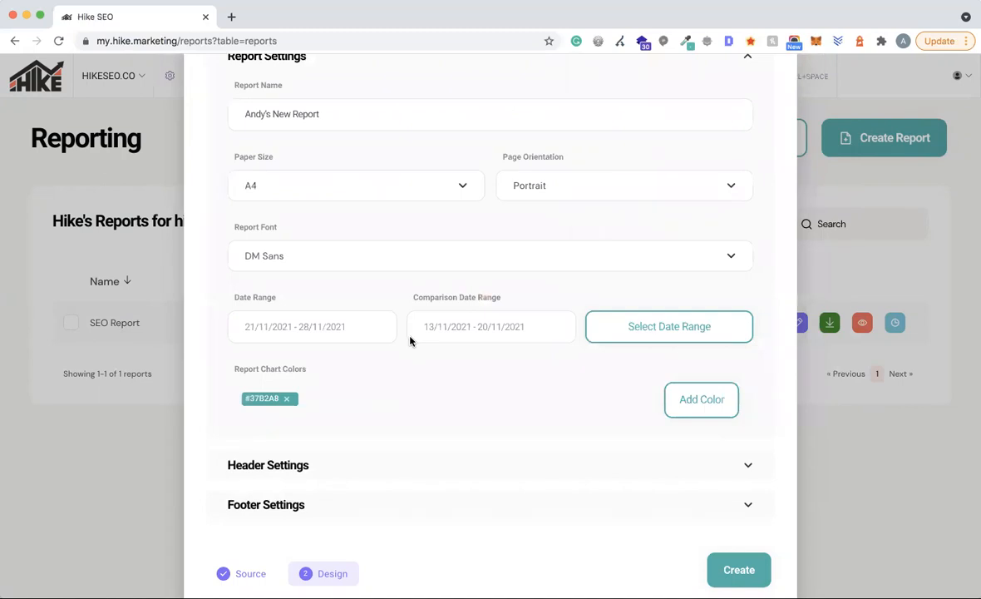
- Upload hike_logo_white.png as the header logo
scroll(333, 349, "down", 3)
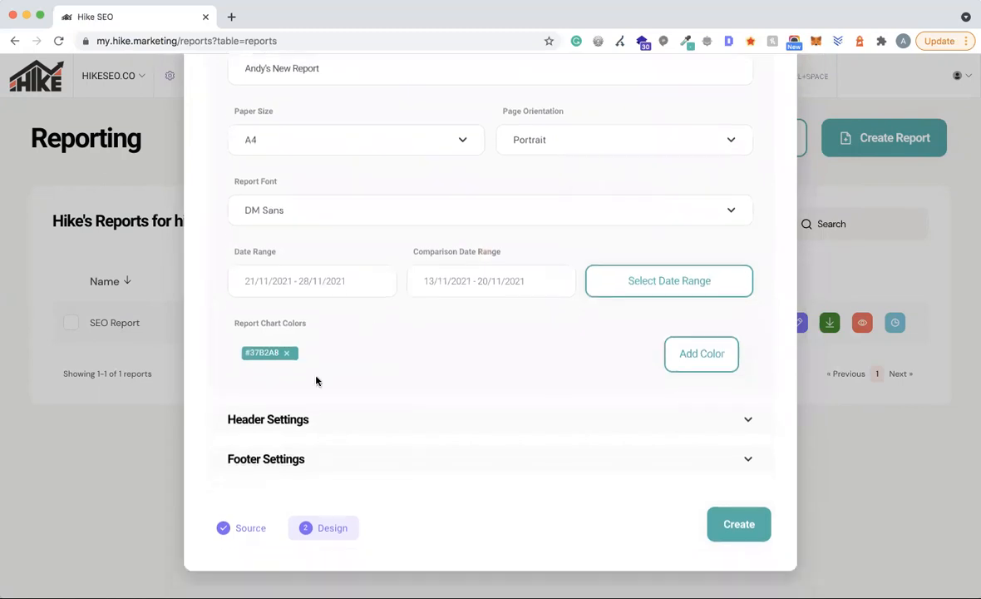
left_click(250, 357)
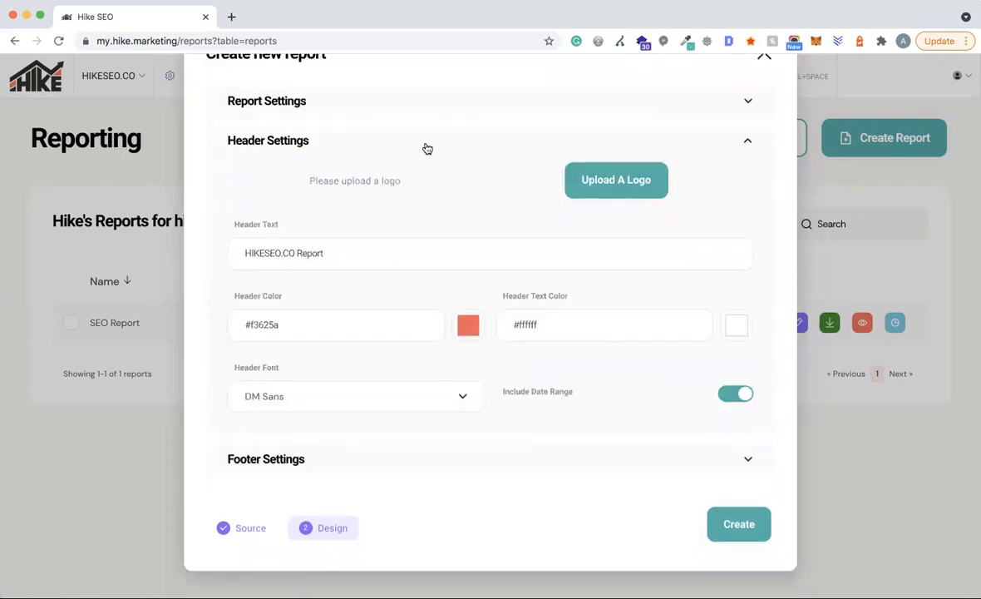
left_click(609, 178)
left_click(688, 65)
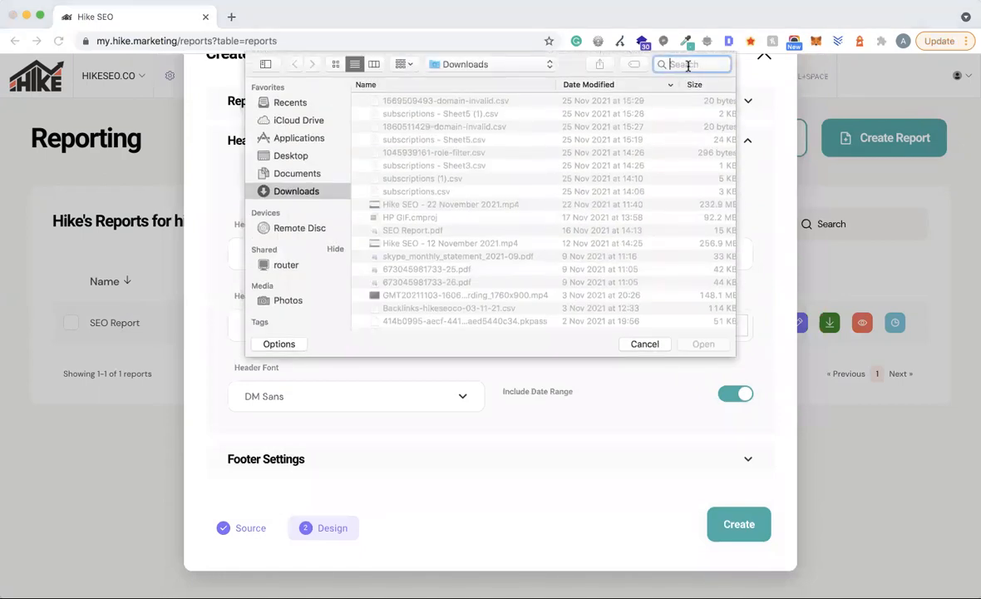
type("logo")
key("Return")
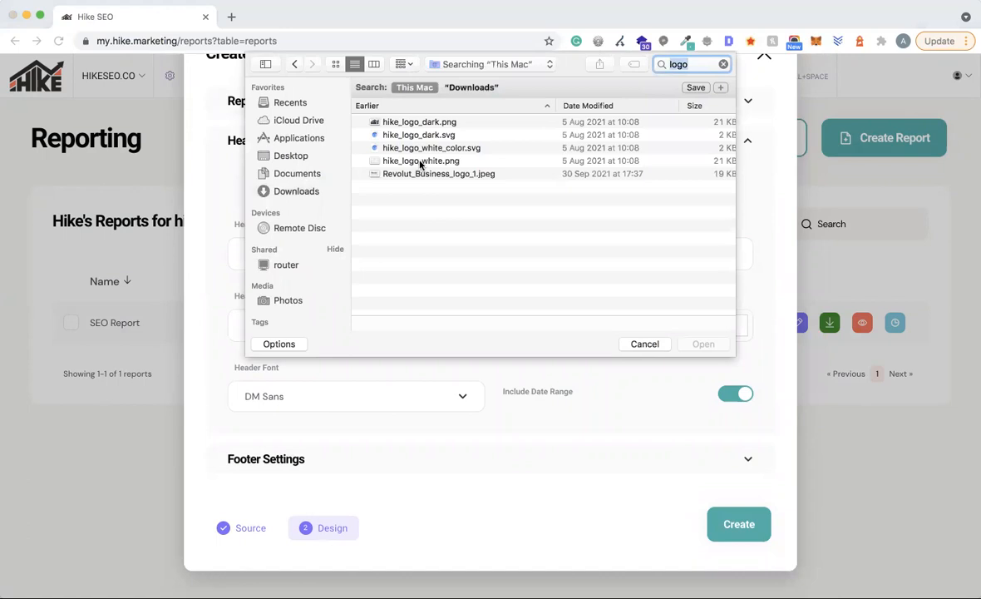
left_click(449, 162)
left_click(703, 344)
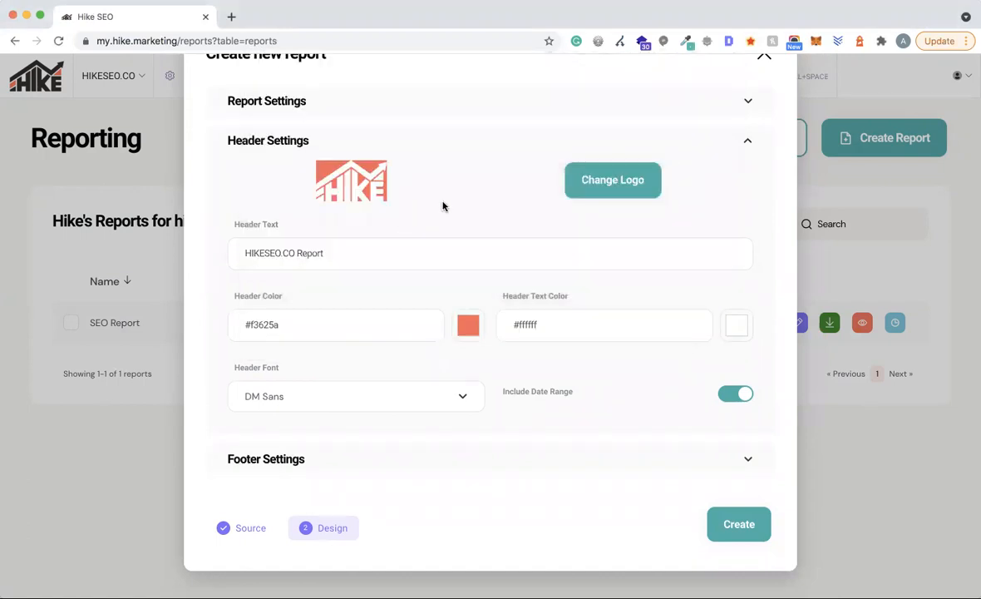
- Change the header text to SEO Report and the header colour to #37B2A8
left_click(296, 253)
left_click_drag(292, 252, 207, 258)
type("SEO")
double_click(293, 324)
key("super+v")
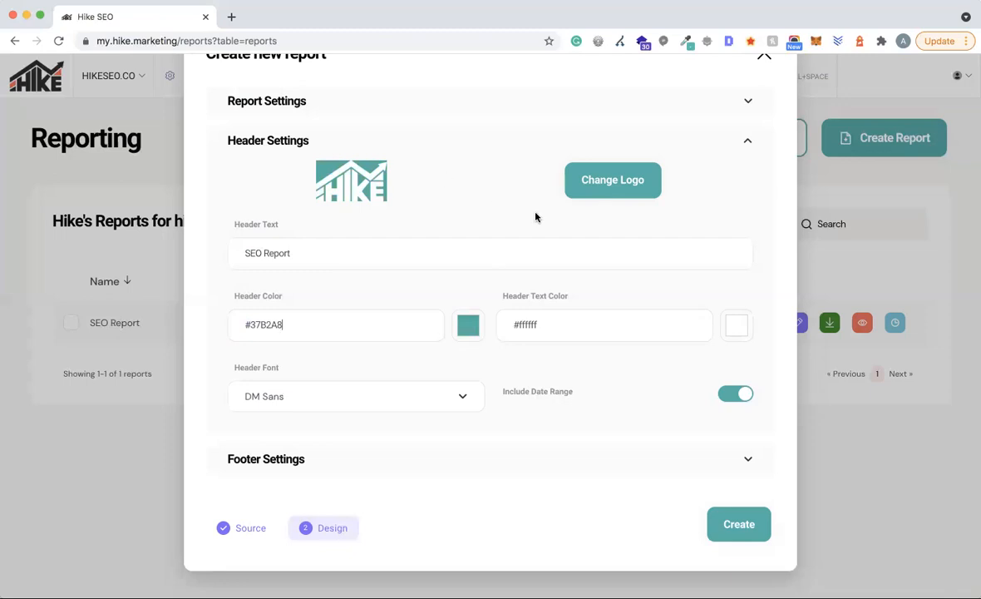
- Enter a contact e-mail as footer text, set footer colour #37B2A8, and create the report
scroll(523, 391, "down", 1)
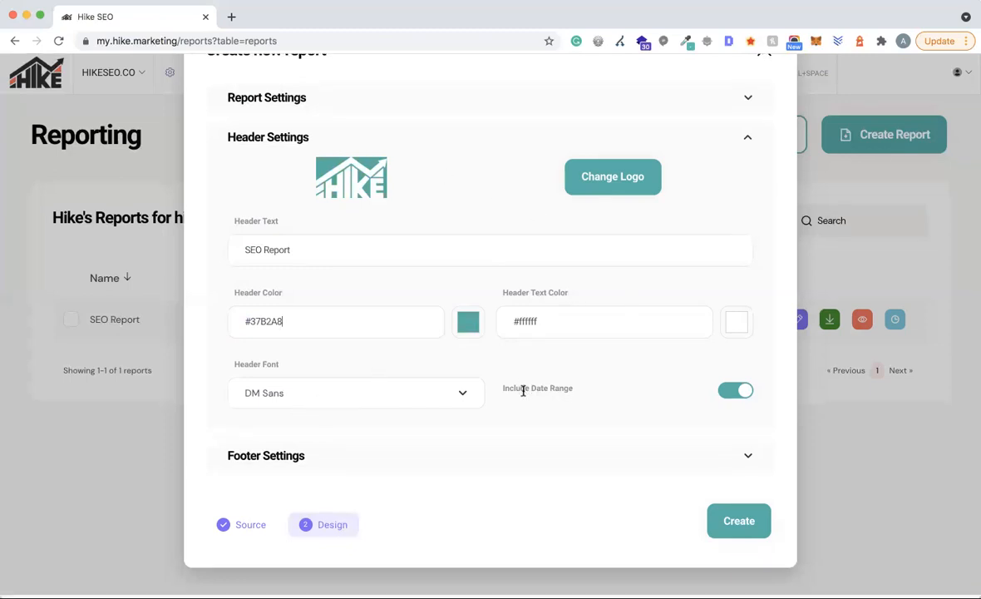
left_click(289, 456)
left_click(318, 284)
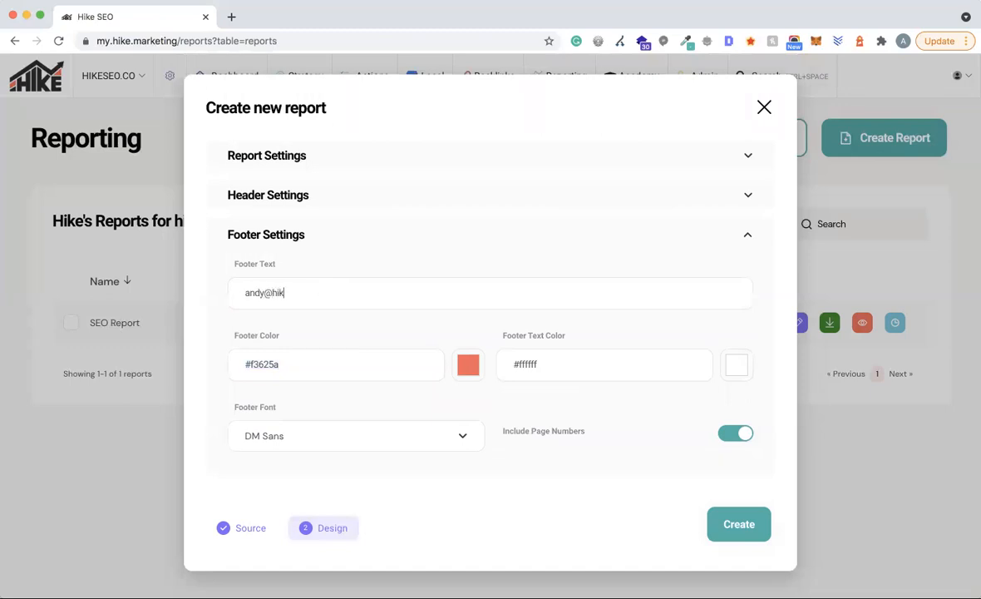
left_click_drag(282, 363, 181, 359)
key("super+v")
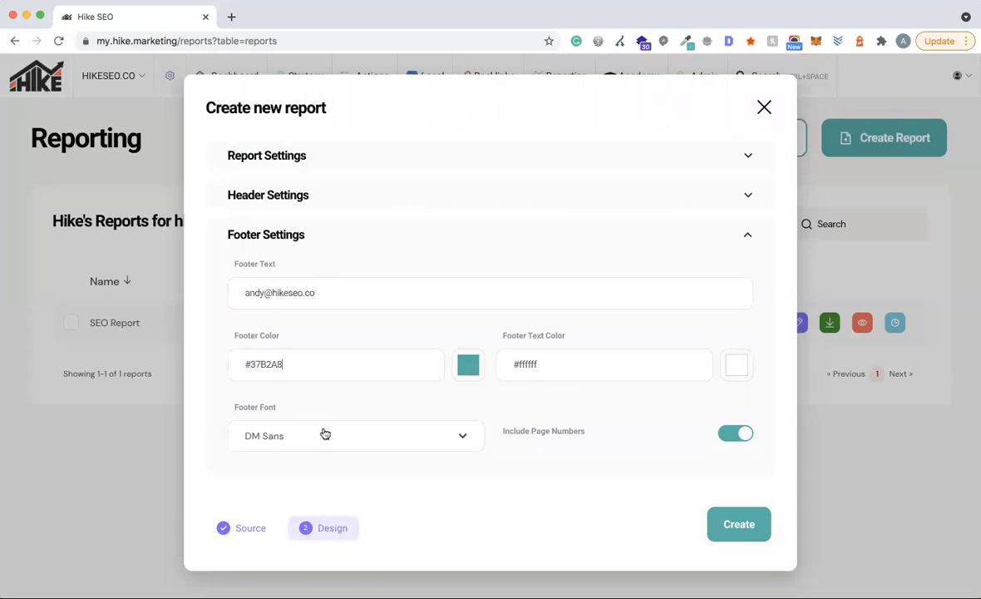
left_click(737, 525)
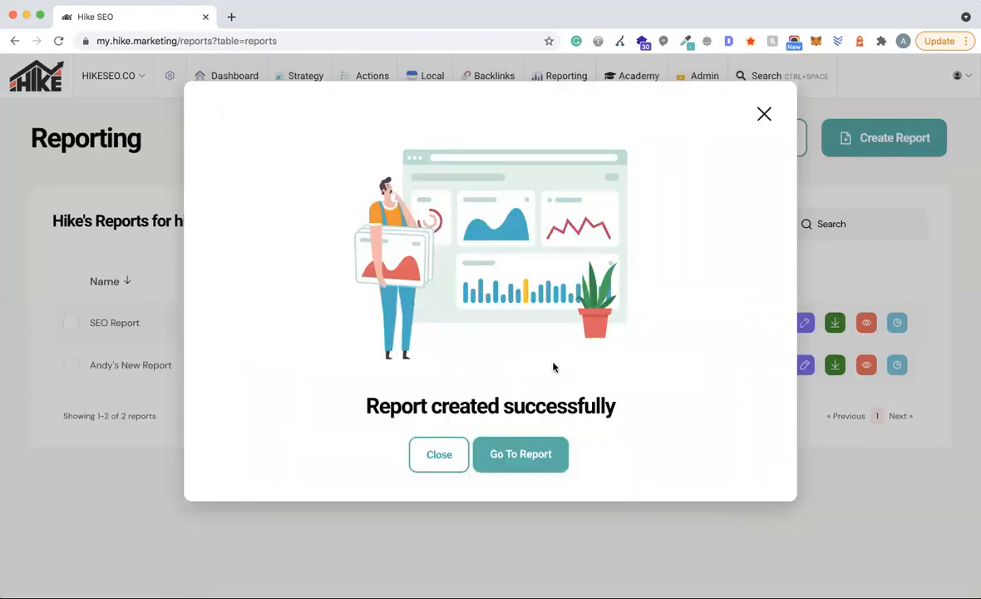
left_click(508, 457)
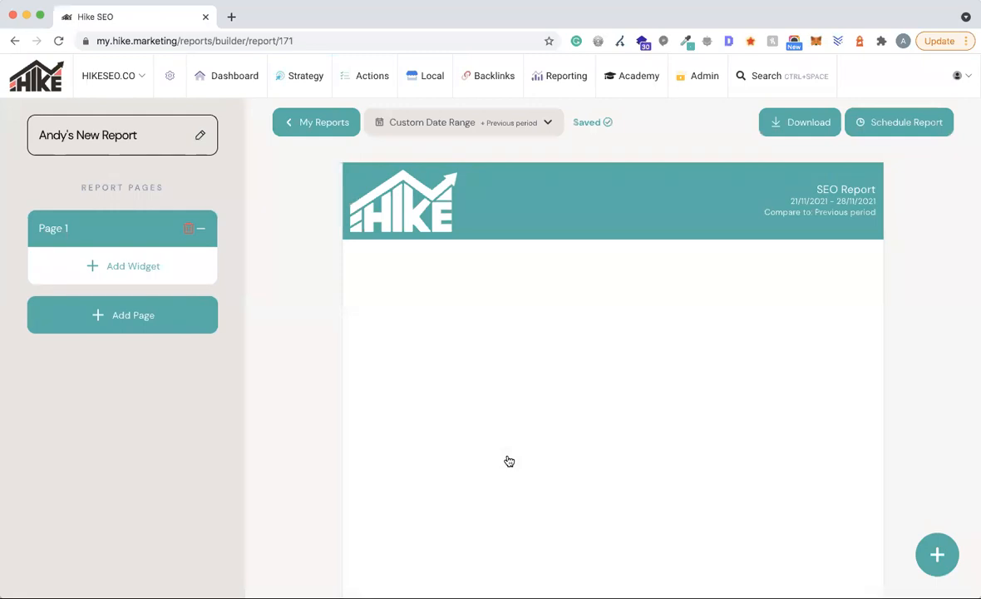
scroll(508, 459, "down", 5)
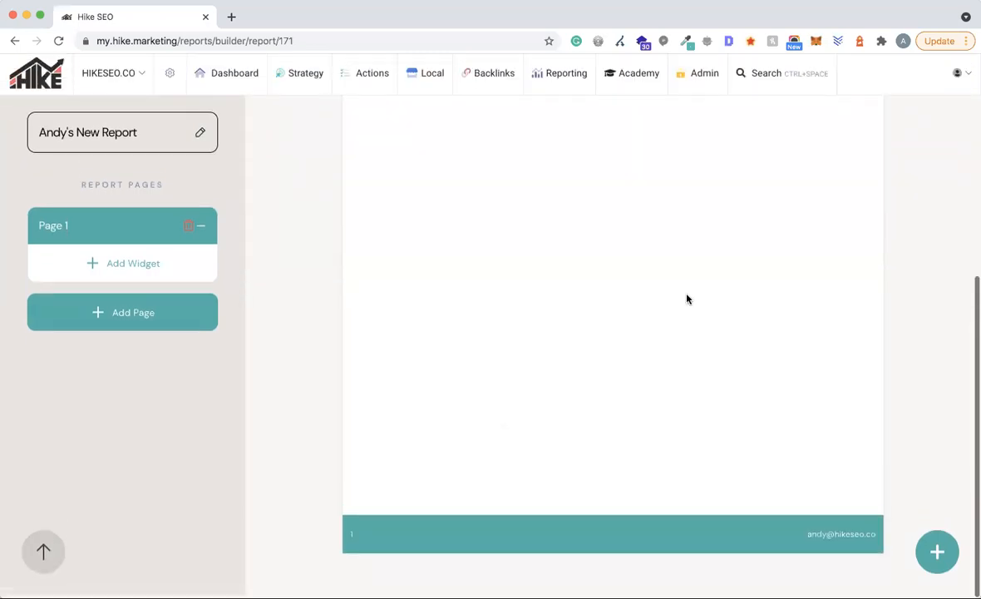
scroll(699, 284, "up", 5)
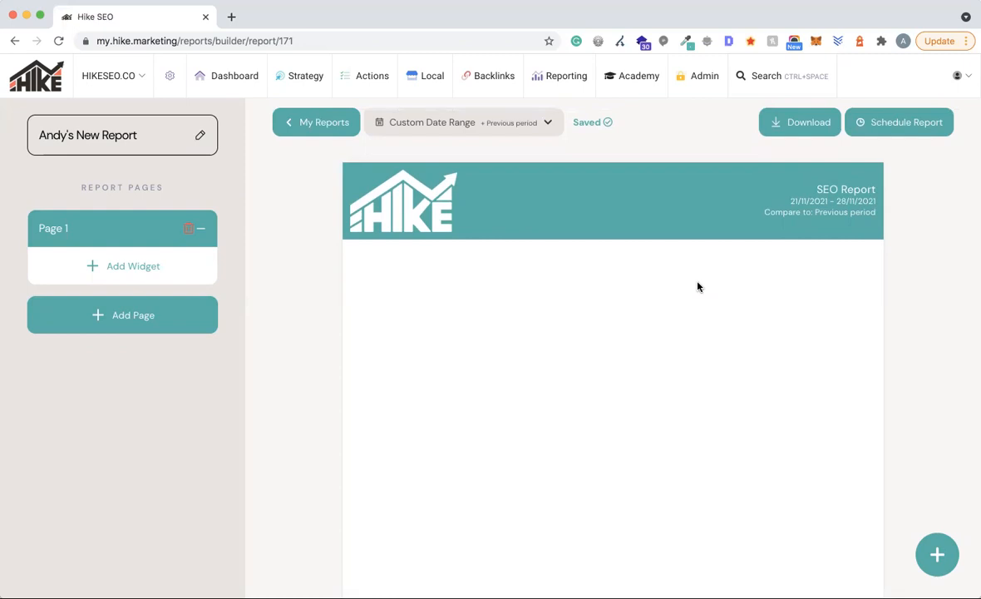
- Add a Text Area widget from the Text category to page 1
left_click(119, 264)
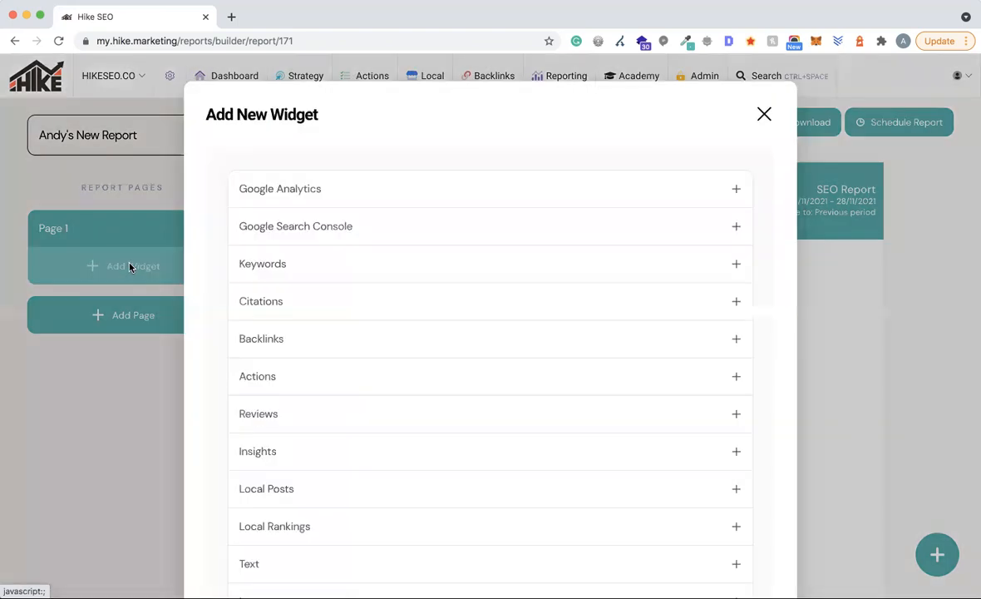
scroll(440, 257, "down", 3)
scroll(441, 258, "up", 3)
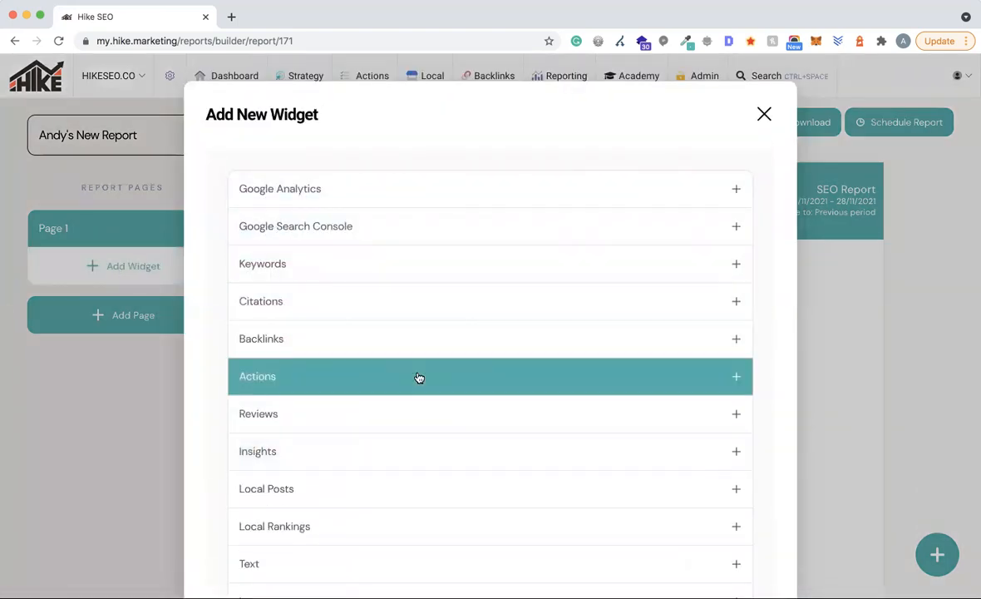
scroll(419, 377, "down", 3)
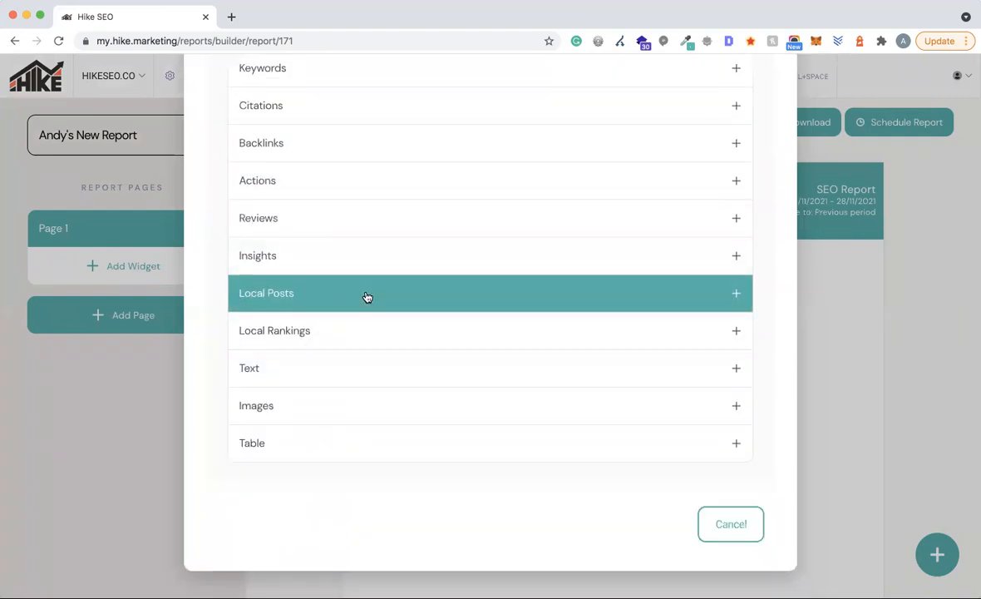
left_click(275, 378)
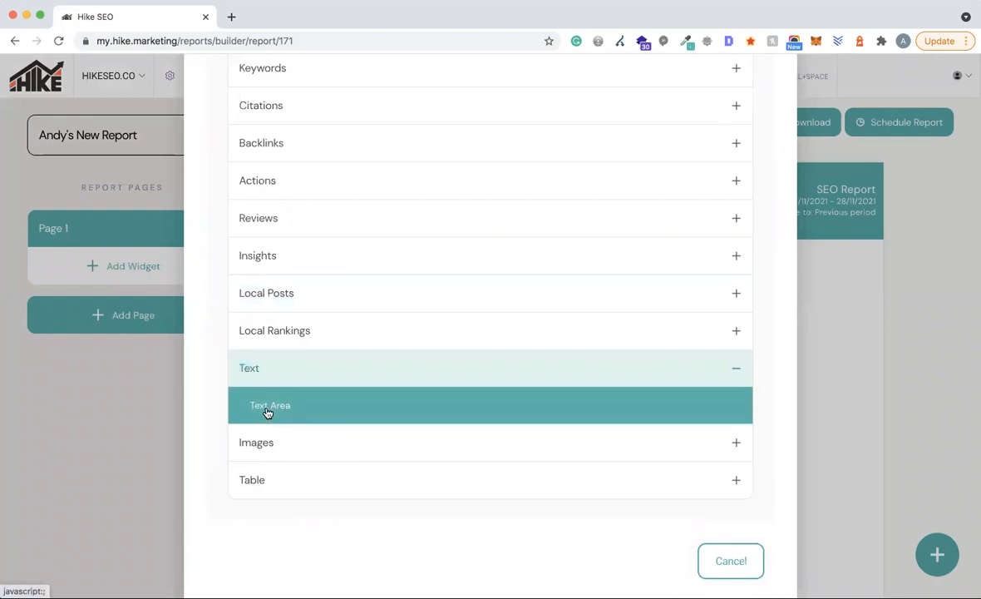
left_click(269, 408)
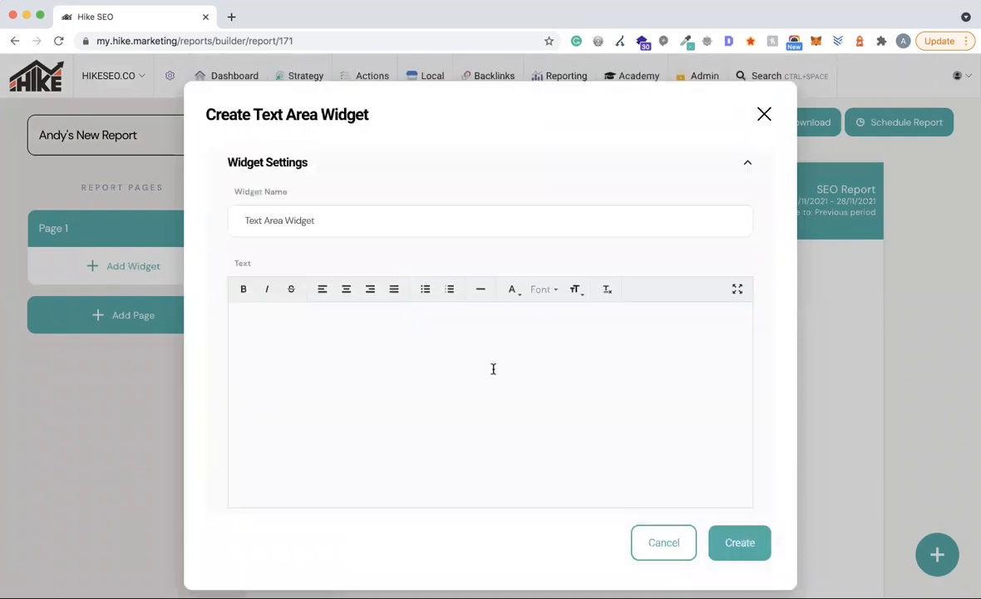
- Type 'SEO Report' and 'This is example text' into the widget
left_click(363, 321)
type("SEO Report ")
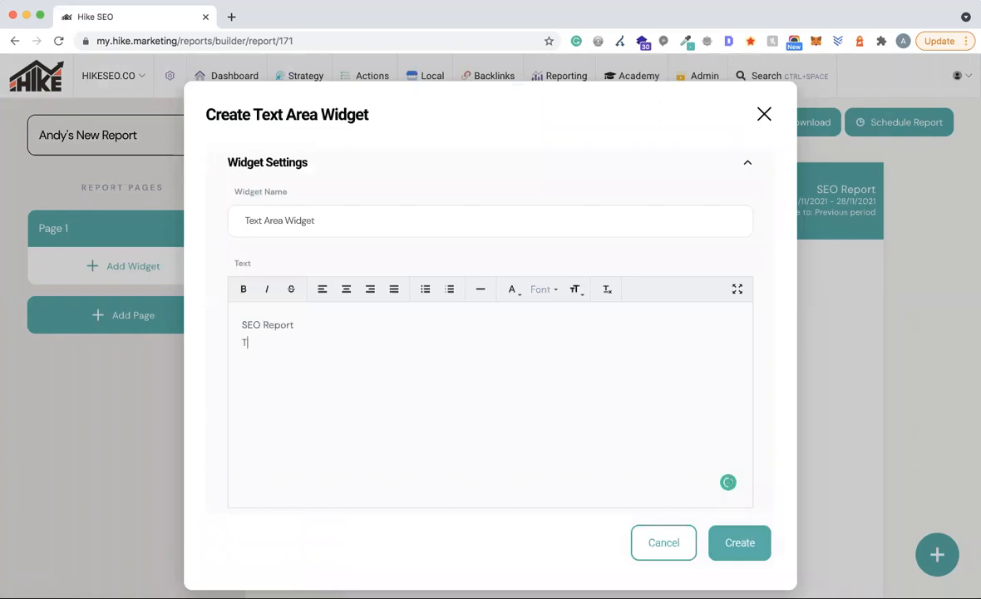
type("This is exampker text")
key("BackSpace")
key("BackSpace")
key("BackSpace")
type("le")
- Give the SEO Report heading a custom font size of 65
left_click_drag(297, 324, 218, 330)
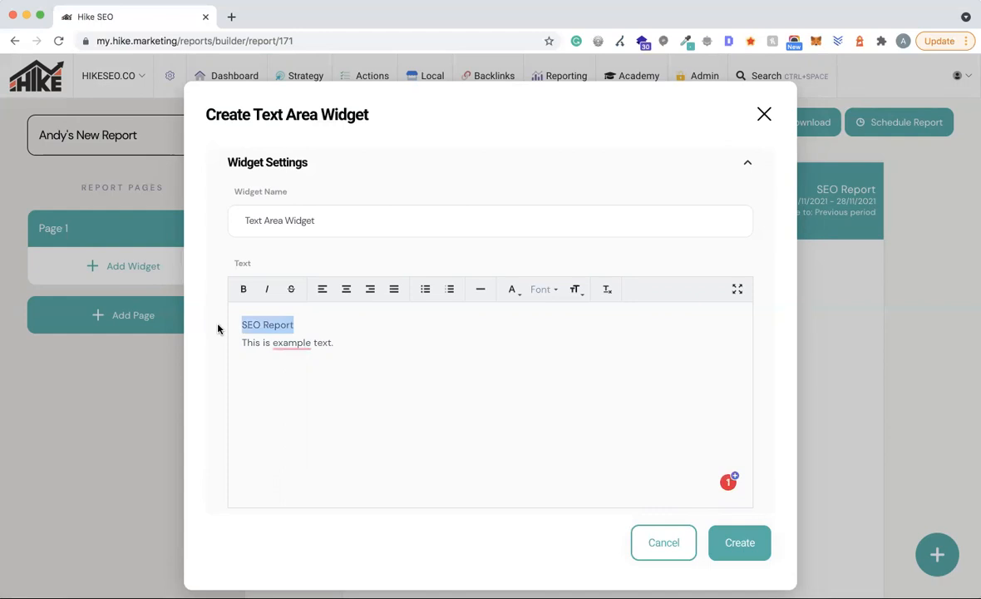
left_click(576, 289)
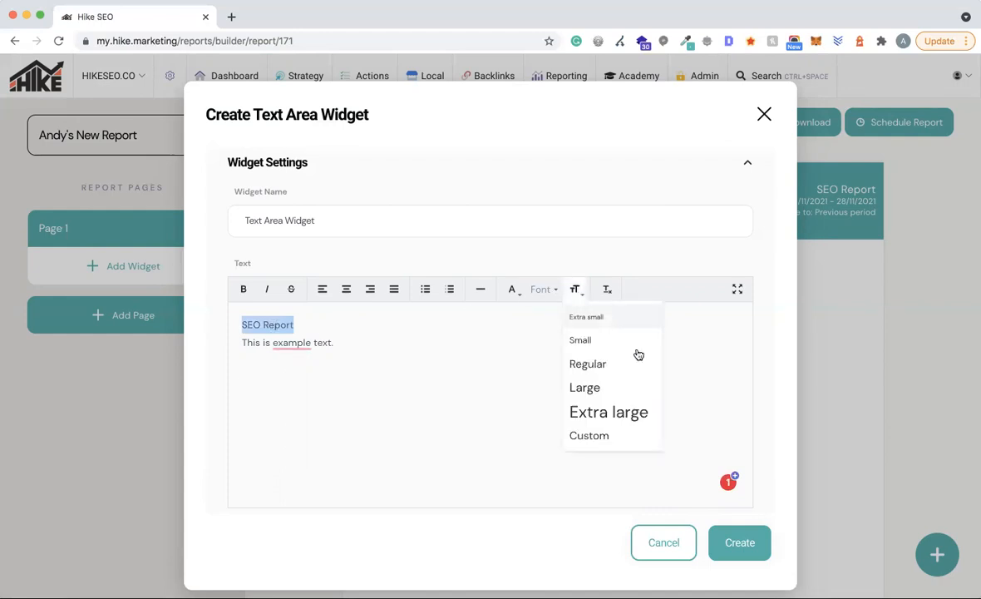
left_click(595, 435)
left_click_drag(447, 361, 411, 364)
type("65")
left_click(556, 393)
left_click(342, 407)
- Set the example line to Regular size, centre the text, and create the widget
left_click_drag(342, 408, 228, 403)
left_click(575, 288)
left_click(599, 364)
left_click(390, 411)
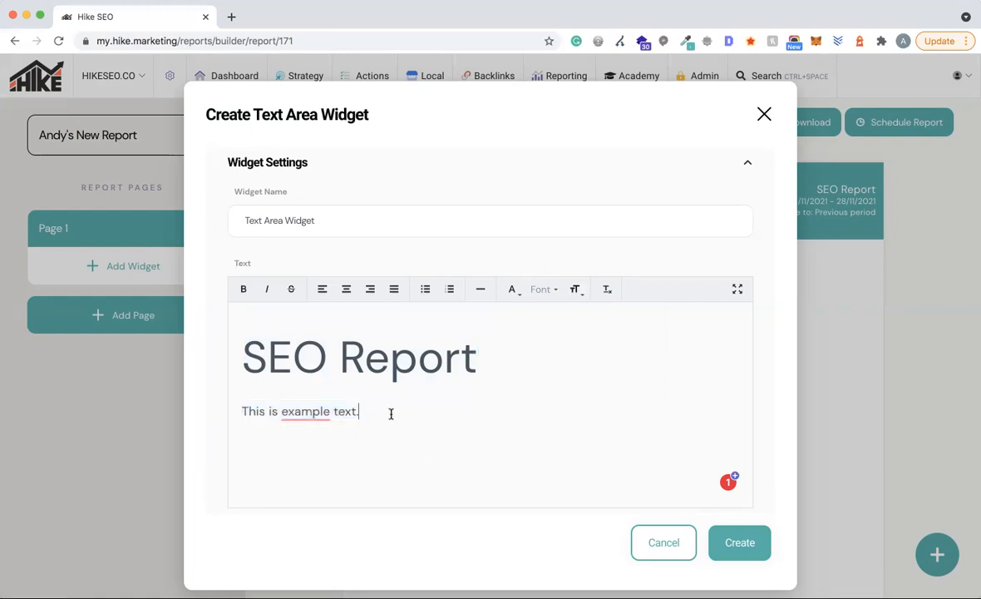
left_click_drag(479, 357, 204, 356)
left_click(346, 289)
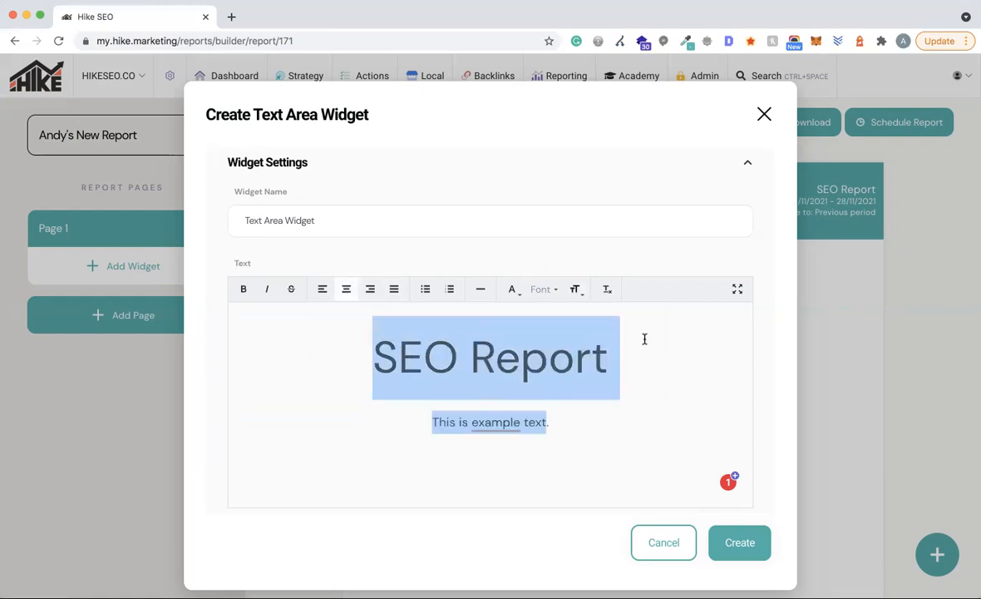
left_click(709, 376)
scroll(708, 376, "down", 1)
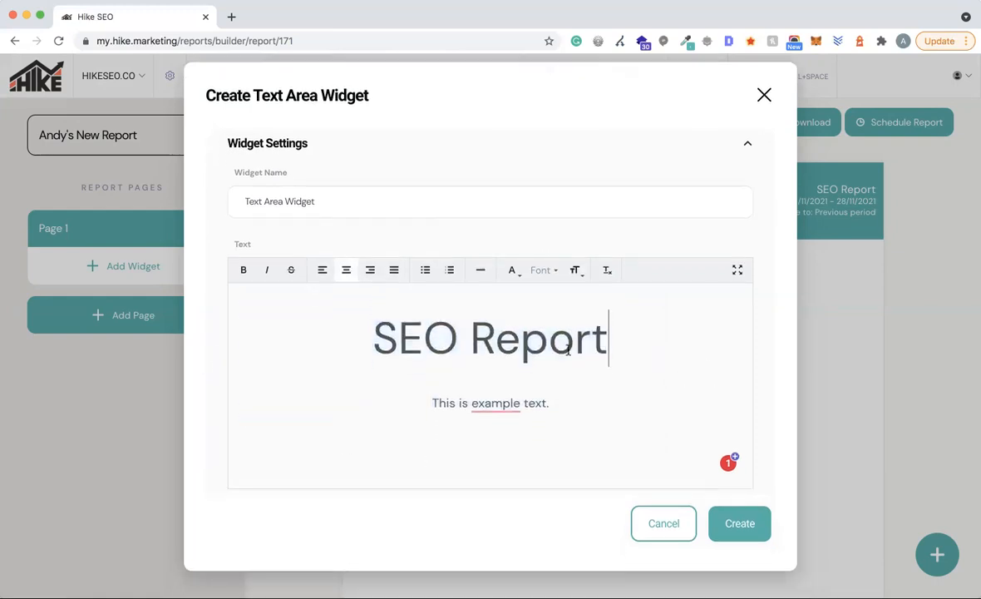
left_click(739, 523)
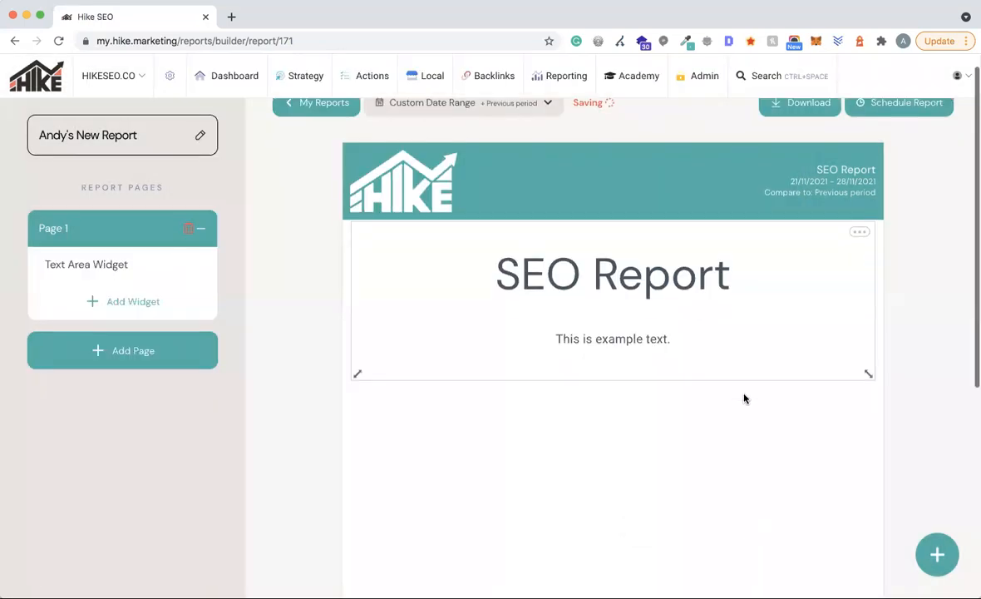
- Shorten the SEO Report text widget and move it lower on page 1
scroll(744, 397, "down", 3)
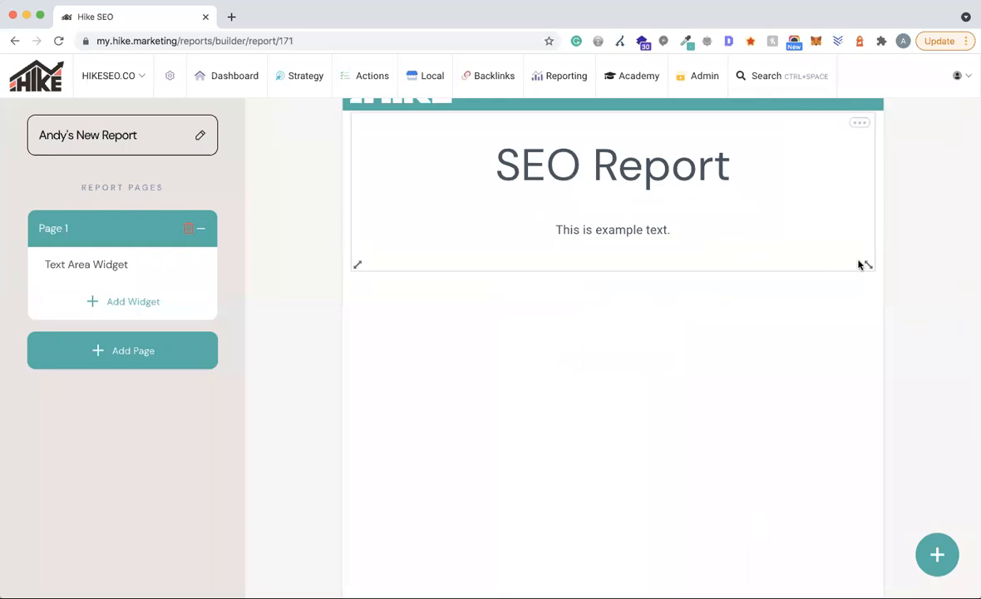
left_click_drag(870, 265, 869, 245)
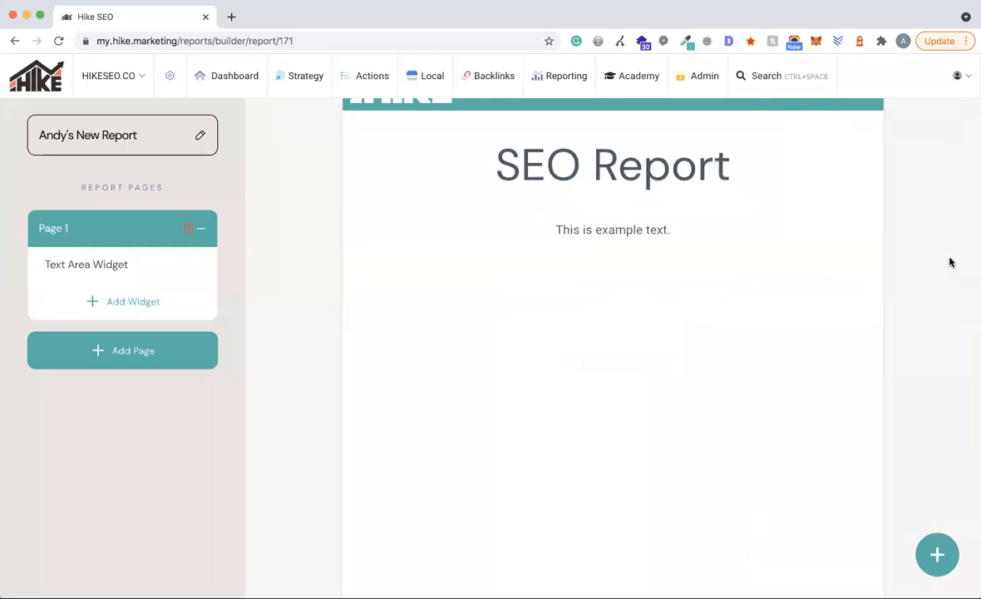
left_click_drag(613, 212, 612, 354)
scroll(888, 356, "down", 4)
scroll(888, 356, "up", 4)
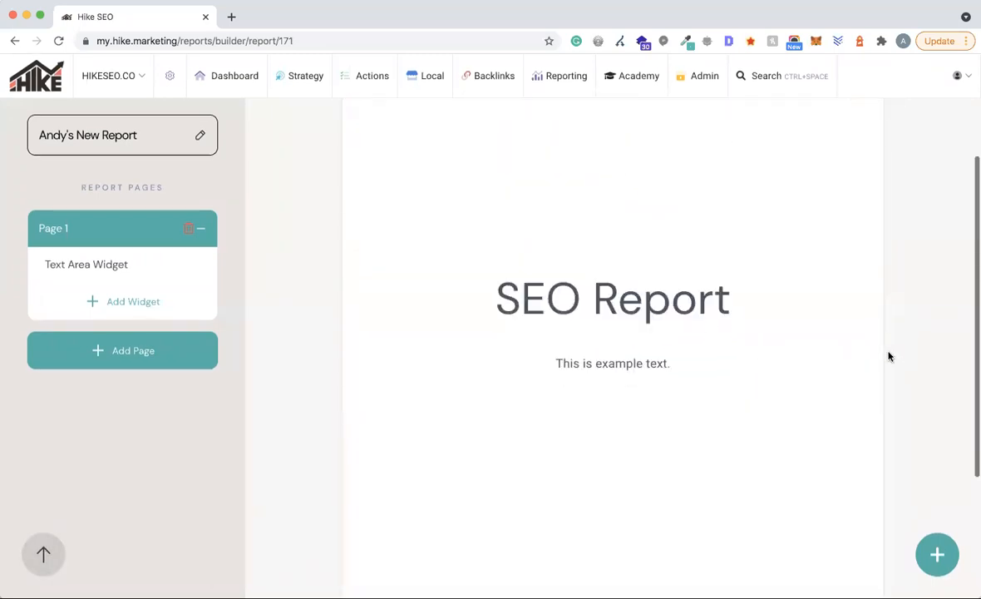
scroll(888, 356, "down", 3)
left_click_drag(653, 199, 650, 257)
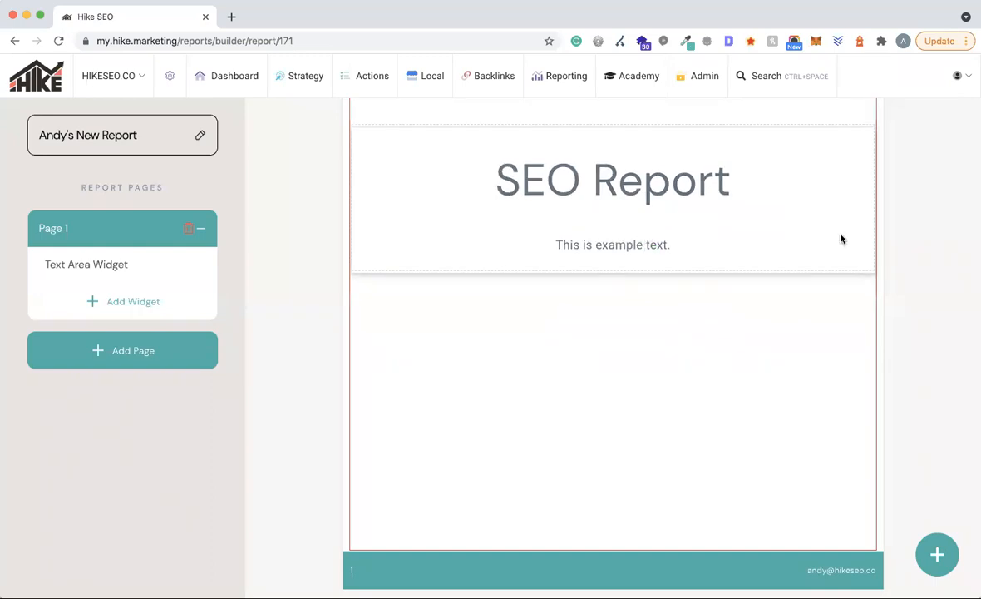
scroll(867, 240, "up", 3)
scroll(867, 240, "down", 1)
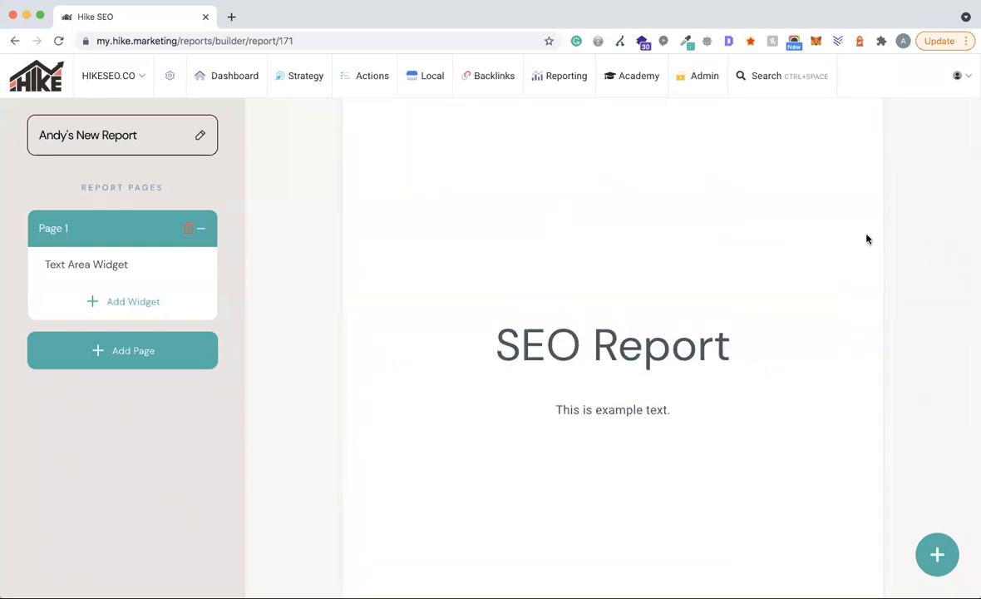
- Add Page 2 to the report
key("super+minus")
key("super+minus")
key("super+minus")
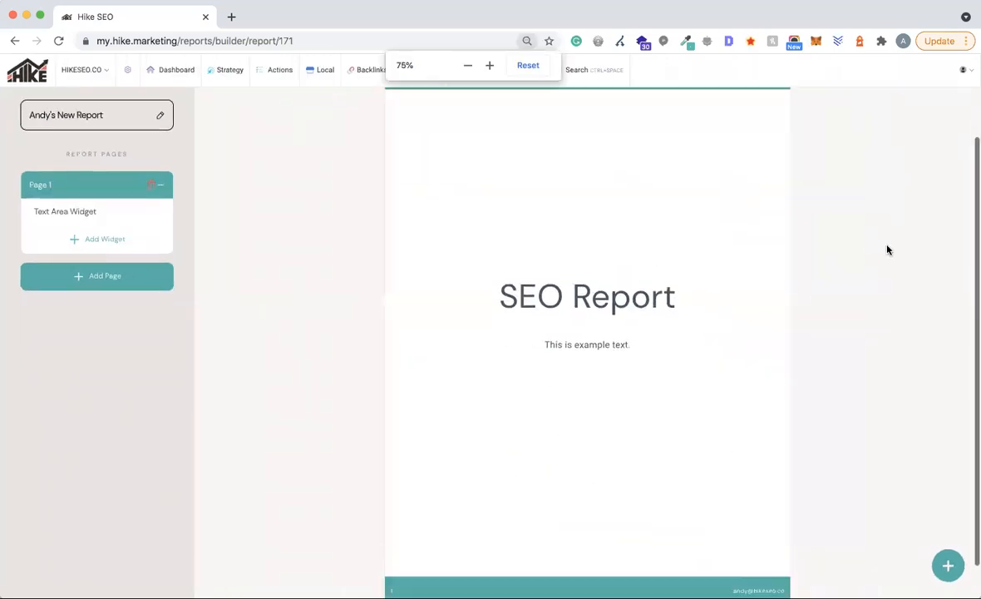
right_click(888, 250)
left_click(883, 194)
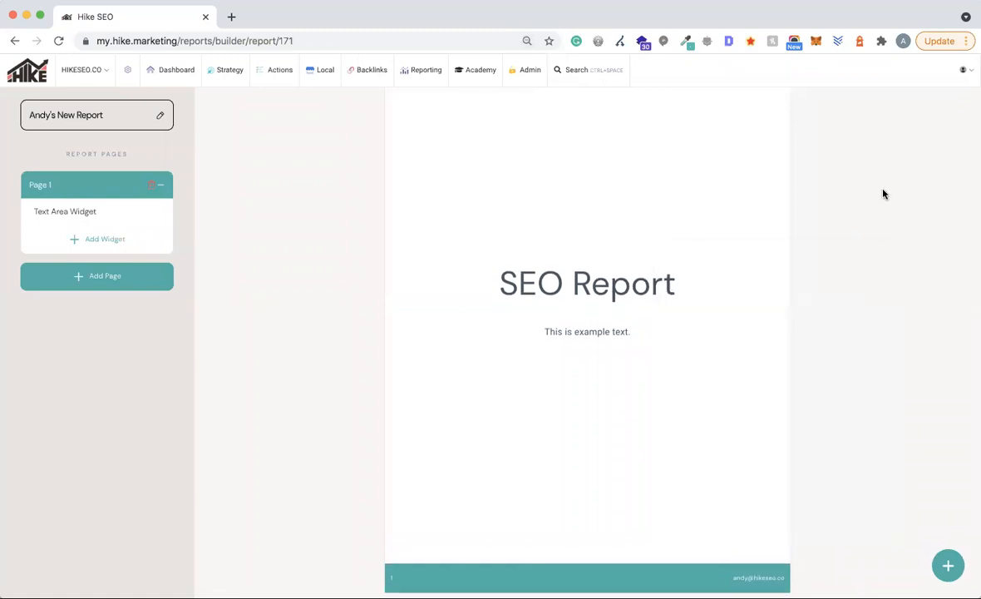
key("super+equal")
key("super+equal")
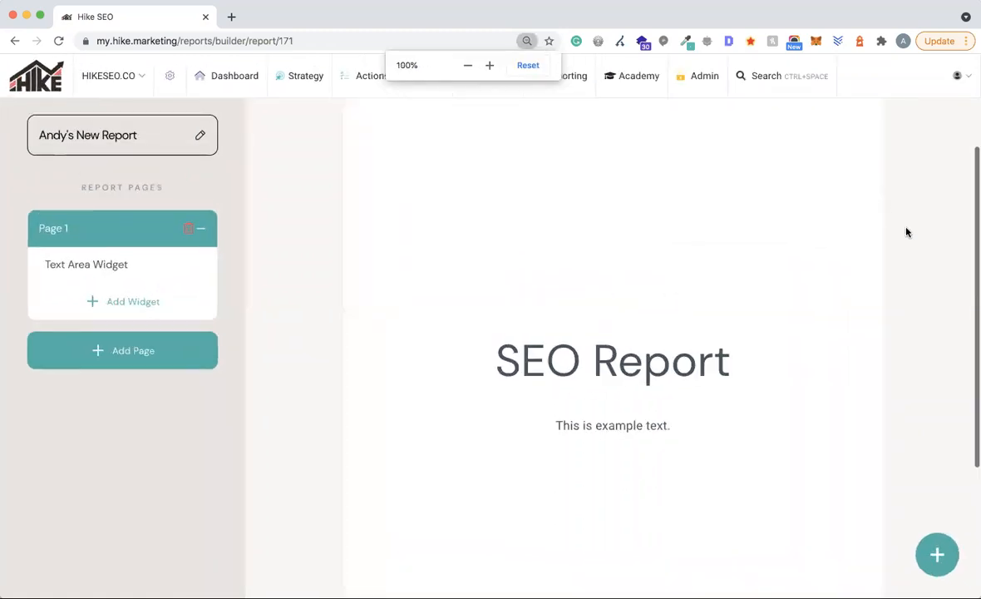
scroll(910, 244, "down", 2)
scroll(911, 244, "up", 4)
scroll(910, 244, "down", 3)
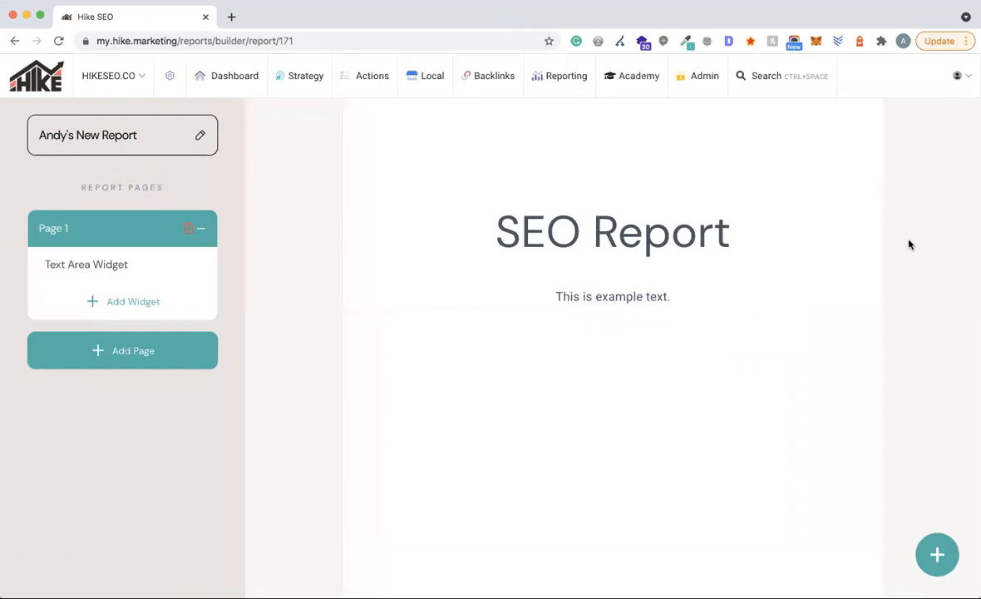
left_click(133, 349)
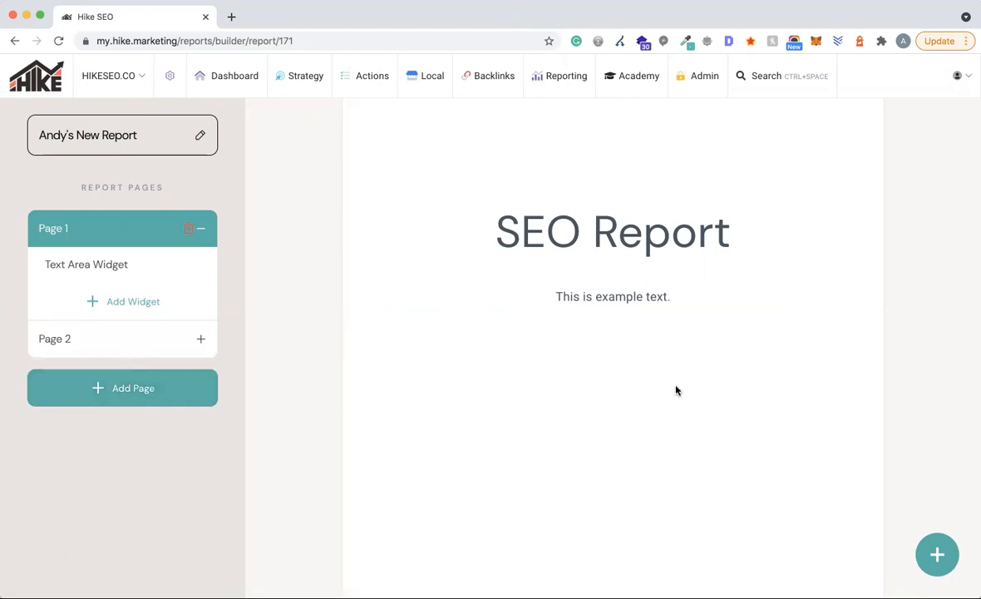
- Open Page 2's Add New Widget list and browse through its widget categories
scroll(675, 390, "down", 3)
scroll(619, 322, "up", 2)
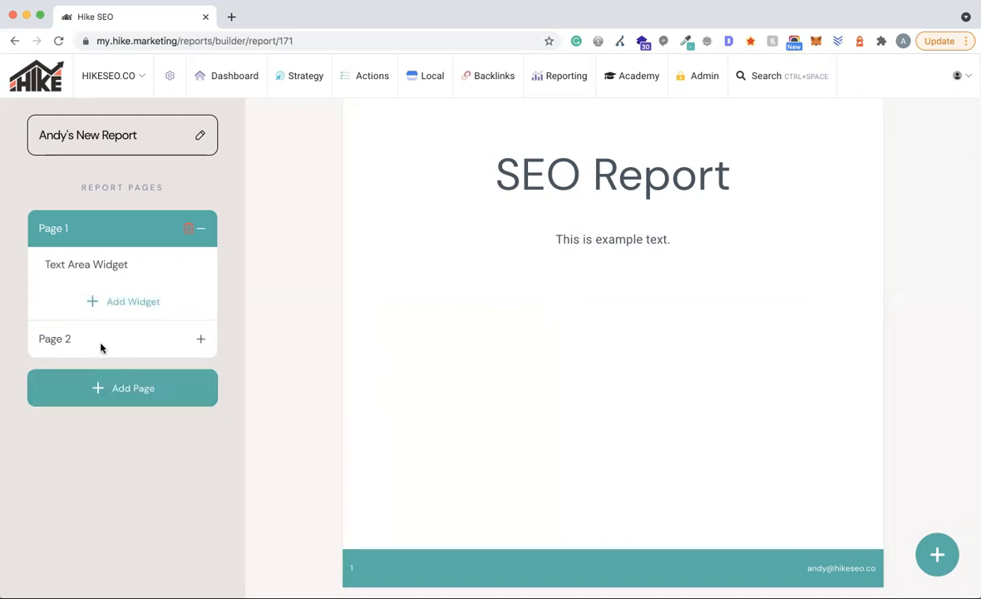
scroll(469, 319, "down", 6)
scroll(469, 320, "up", 1)
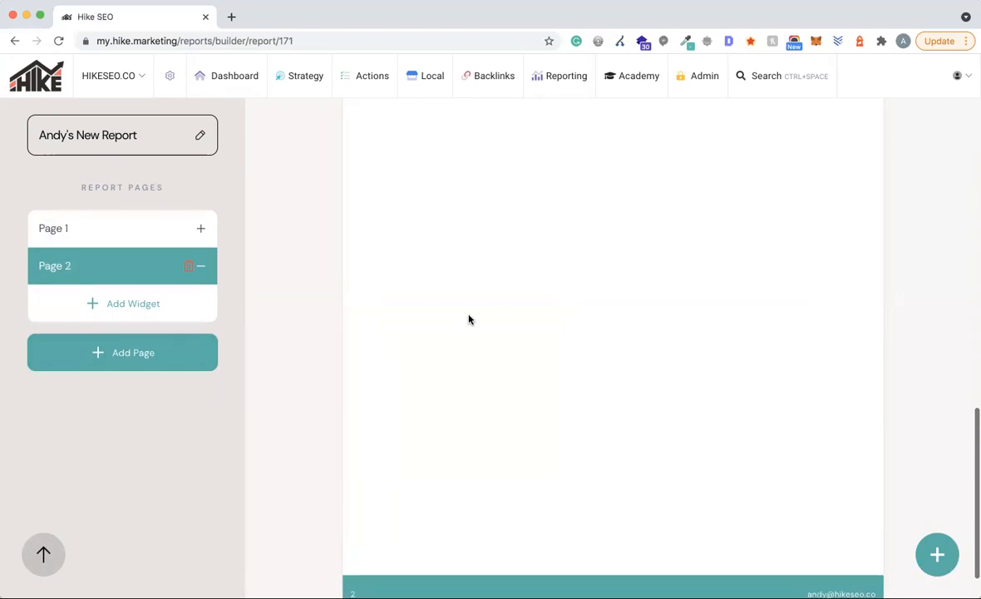
left_click(158, 311)
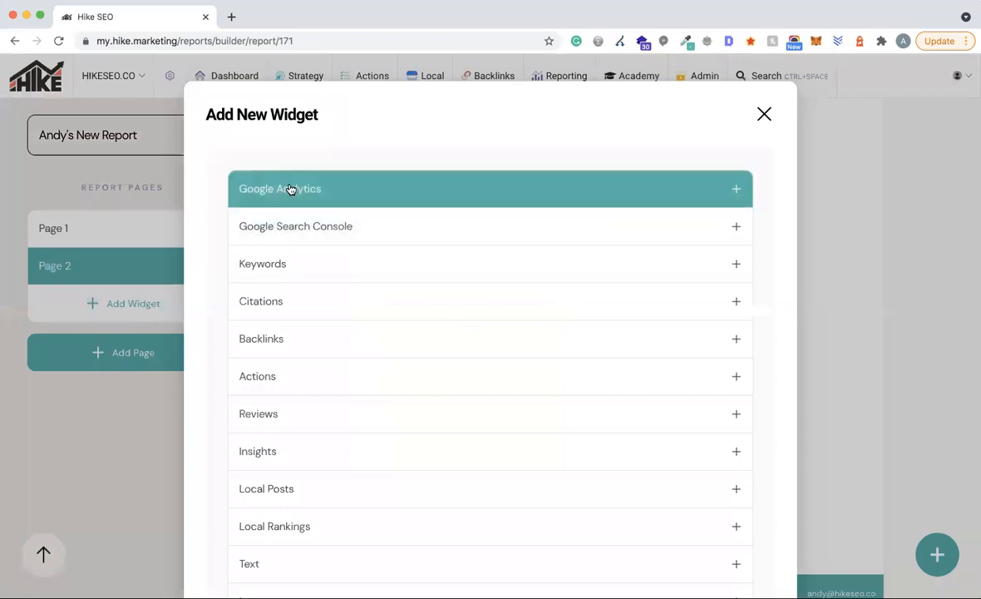
scroll(324, 226, "down", 2)
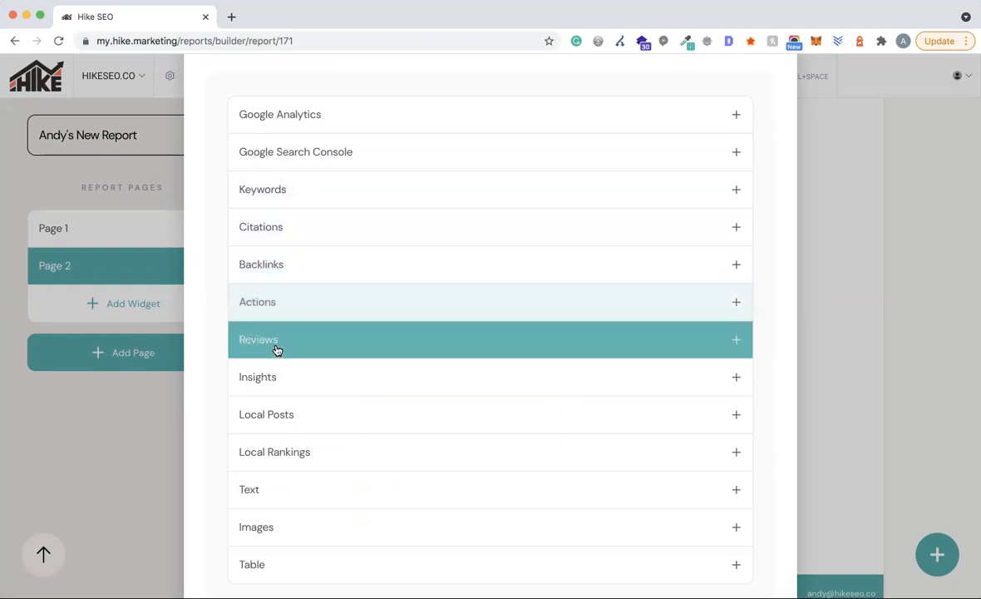
scroll(278, 378, "down", 2)
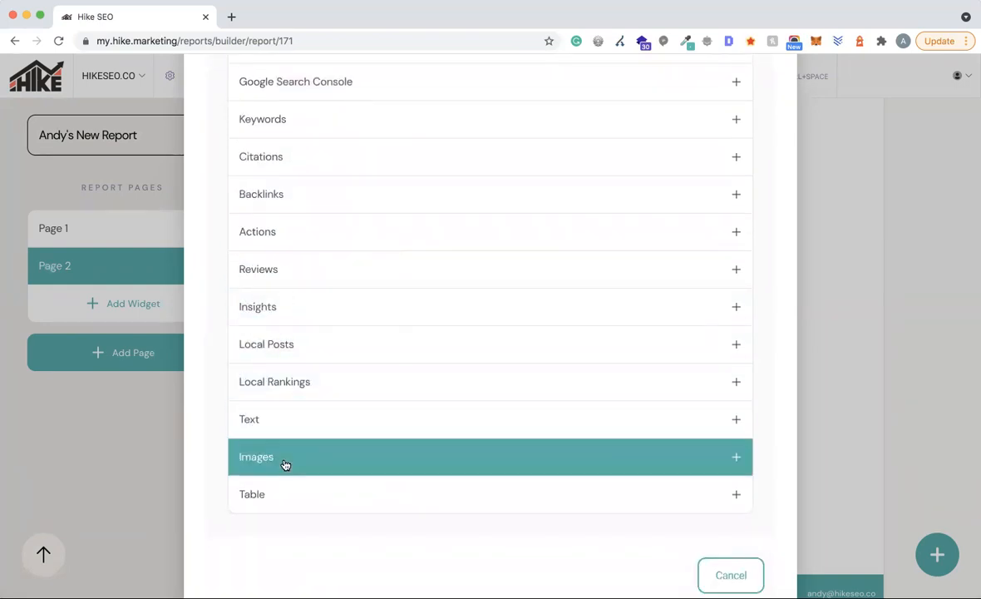
scroll(343, 372, "down", 1)
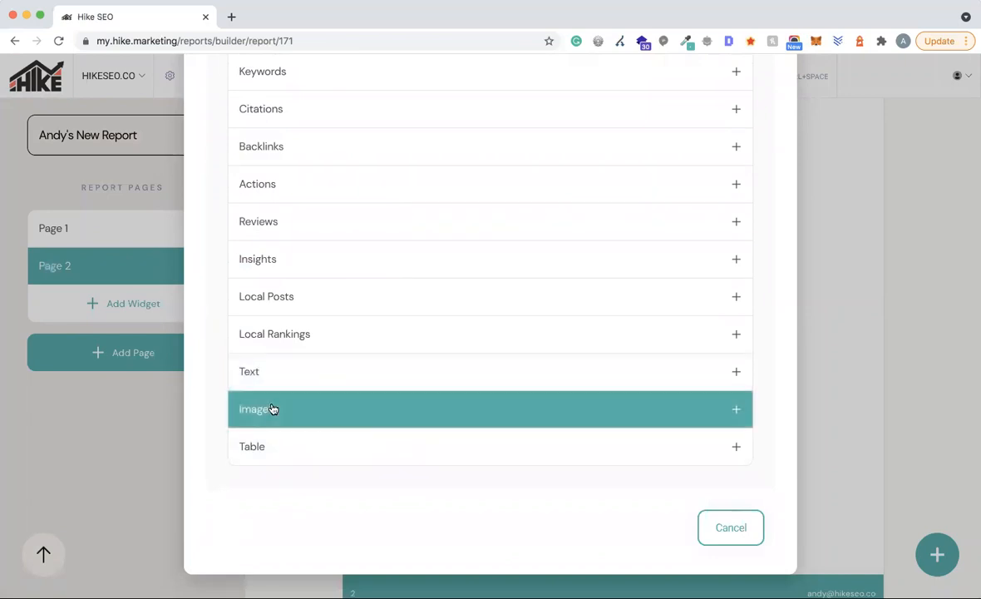
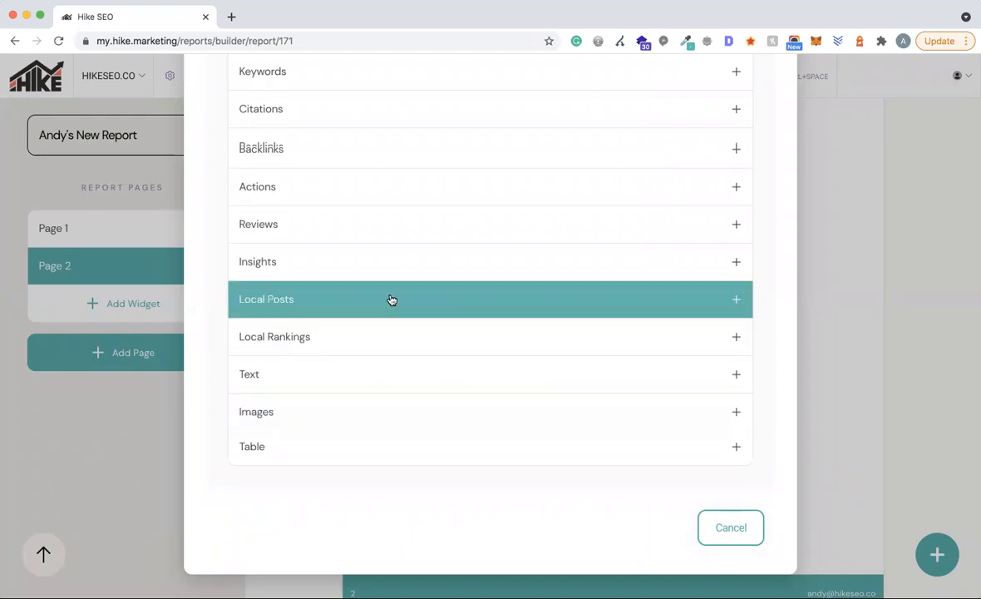
- Add the Google Analytics All Sessions line chart, comparing visitors with the previous period, to Page 2
scroll(390, 301, "up", 5)
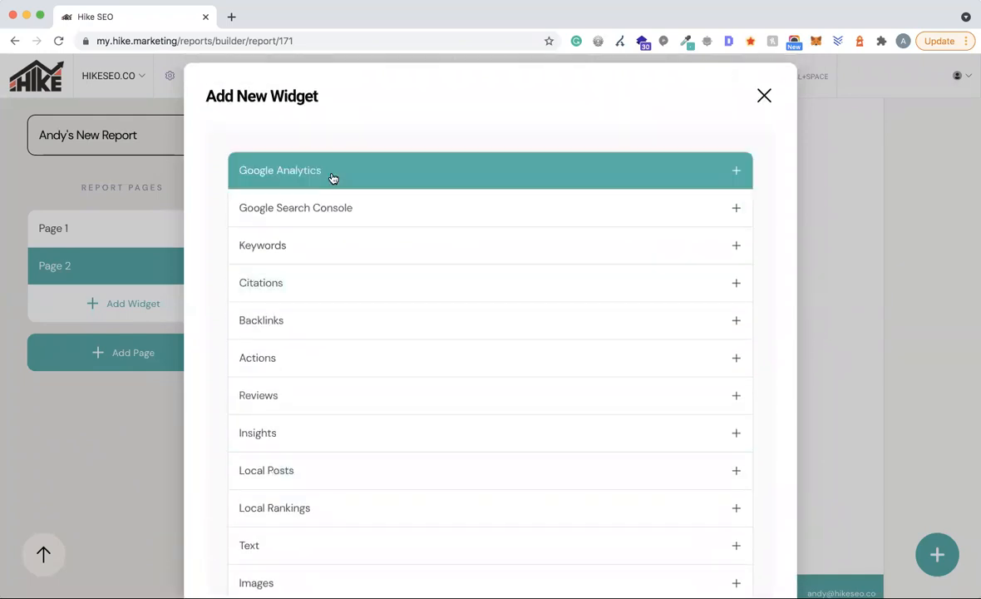
left_click(332, 178)
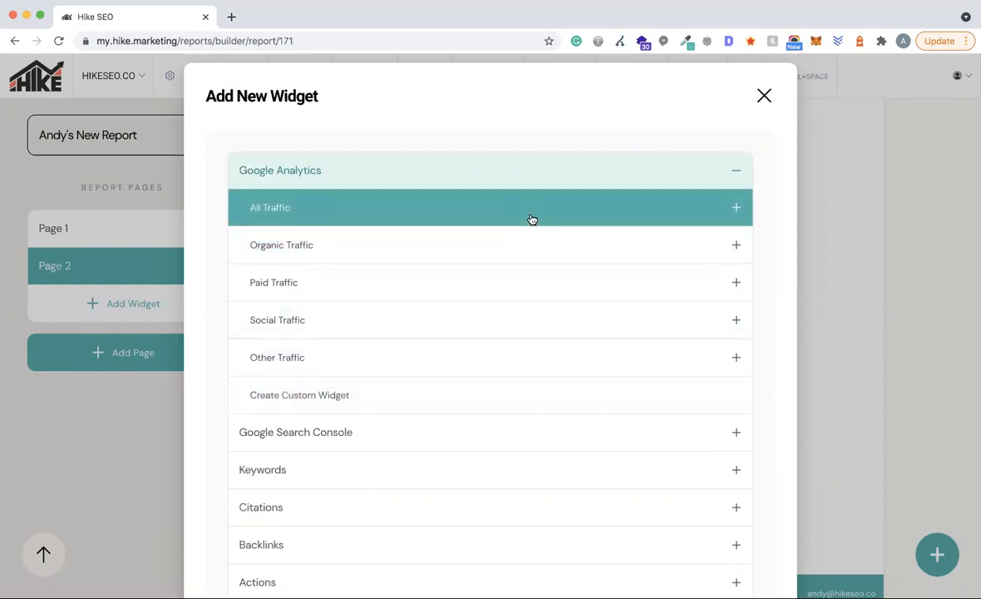
left_click(432, 214)
scroll(487, 301, "down", 3)
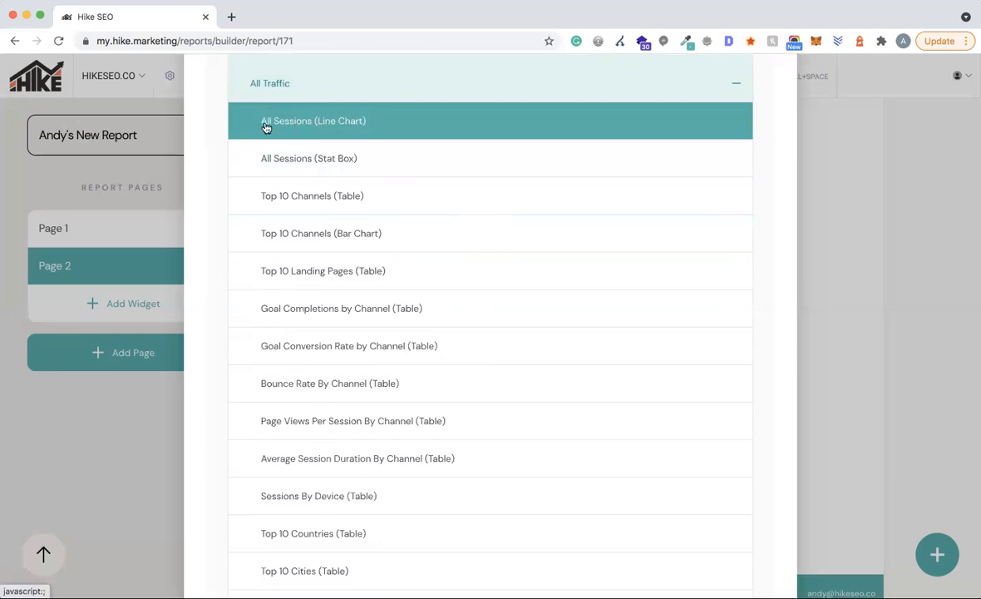
left_click(324, 125)
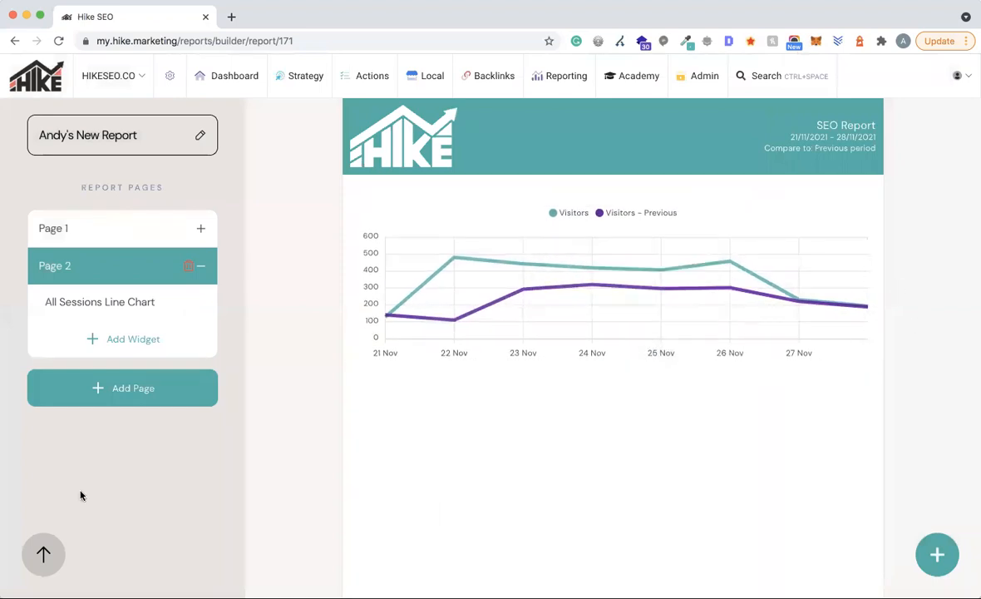
- Add a Text Area widget with the heading 'All Channel Line Chart' in Large font
left_click(154, 344)
scroll(354, 388, "down", 2)
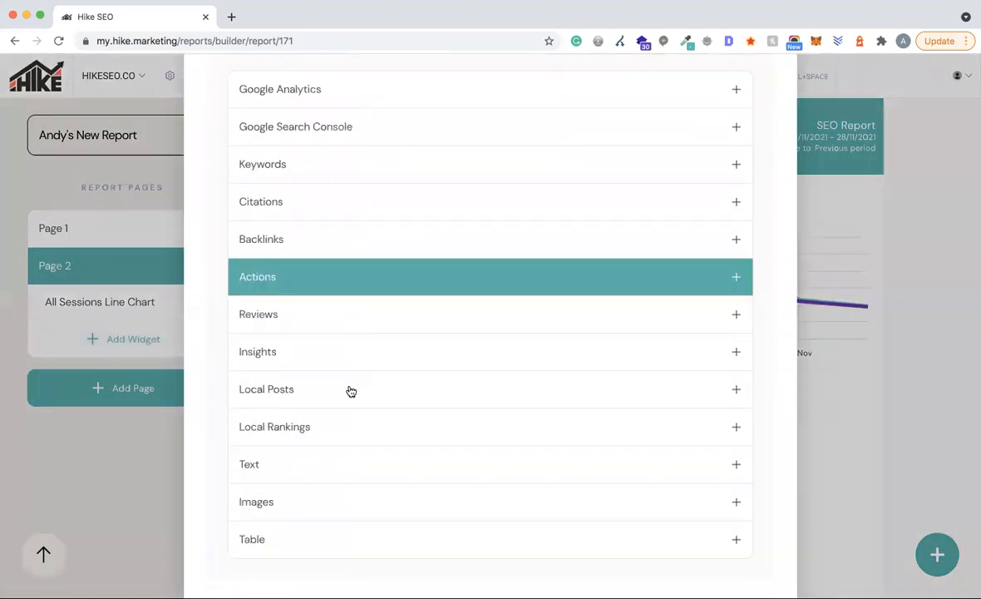
left_click(270, 463)
left_click(318, 495)
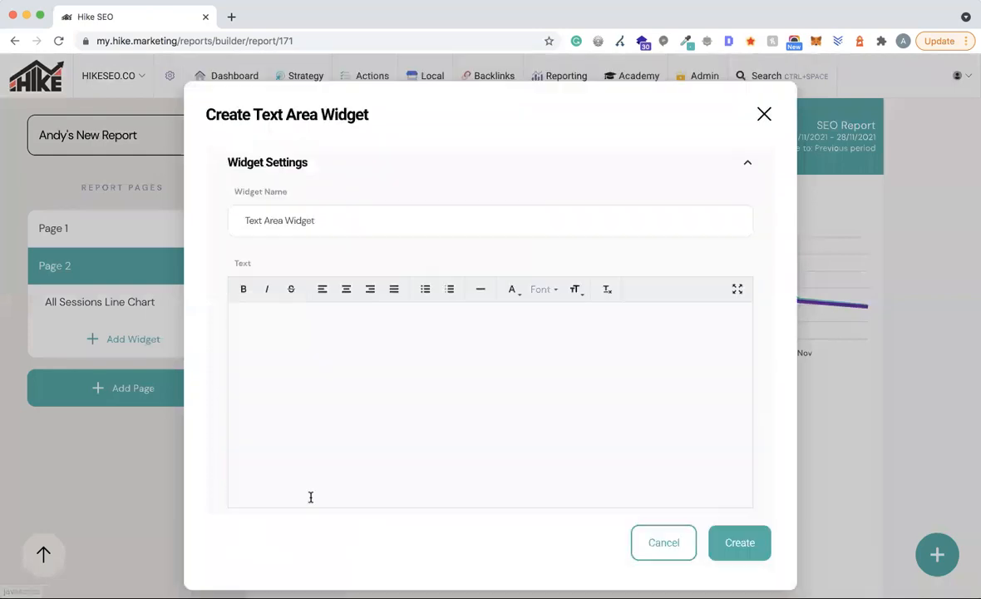
type("All Channel Line Chart")
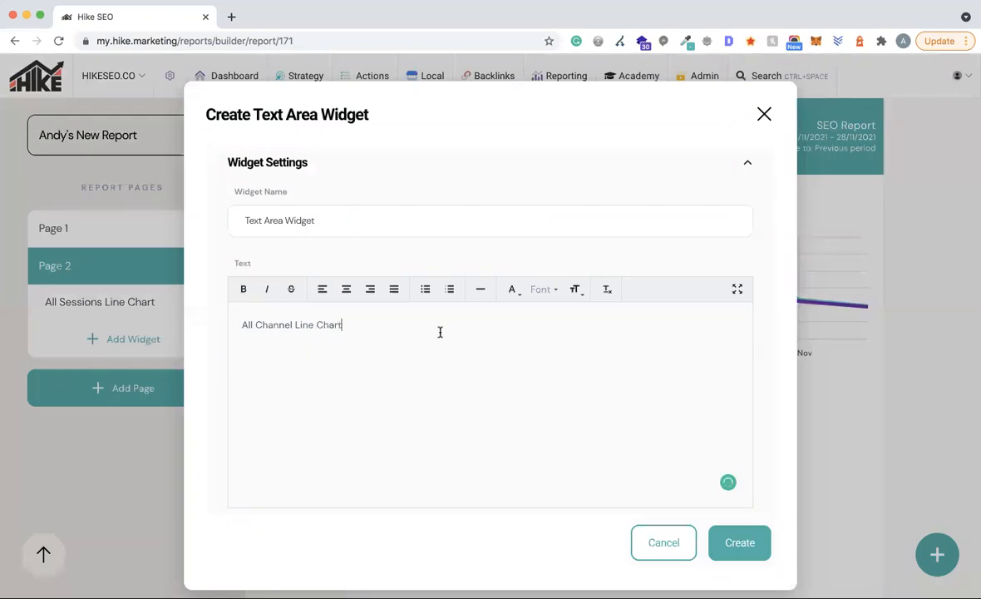
left_click_drag(349, 325, 234, 323)
left_click(574, 289)
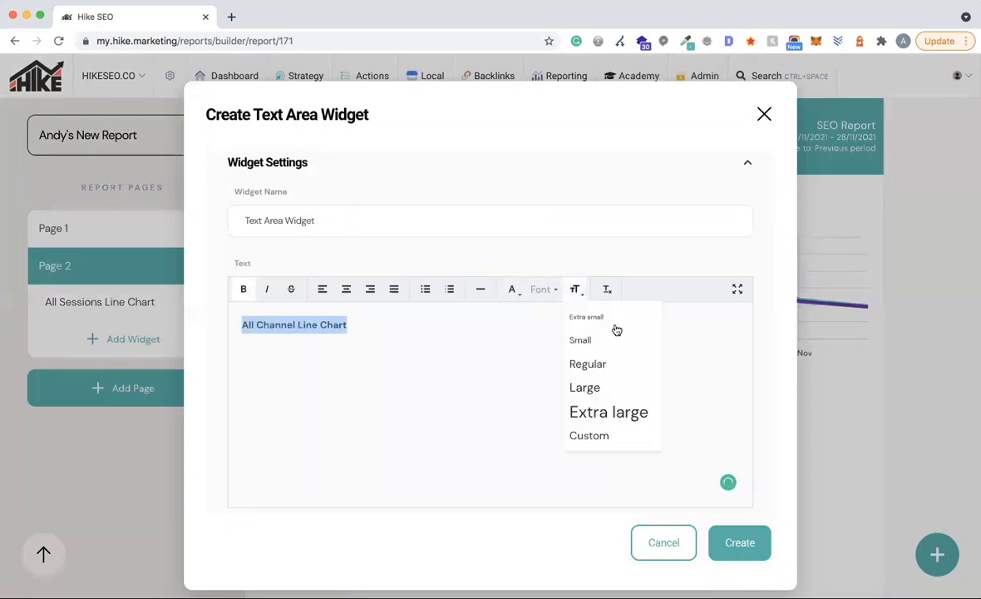
left_click(587, 385)
left_click(739, 523)
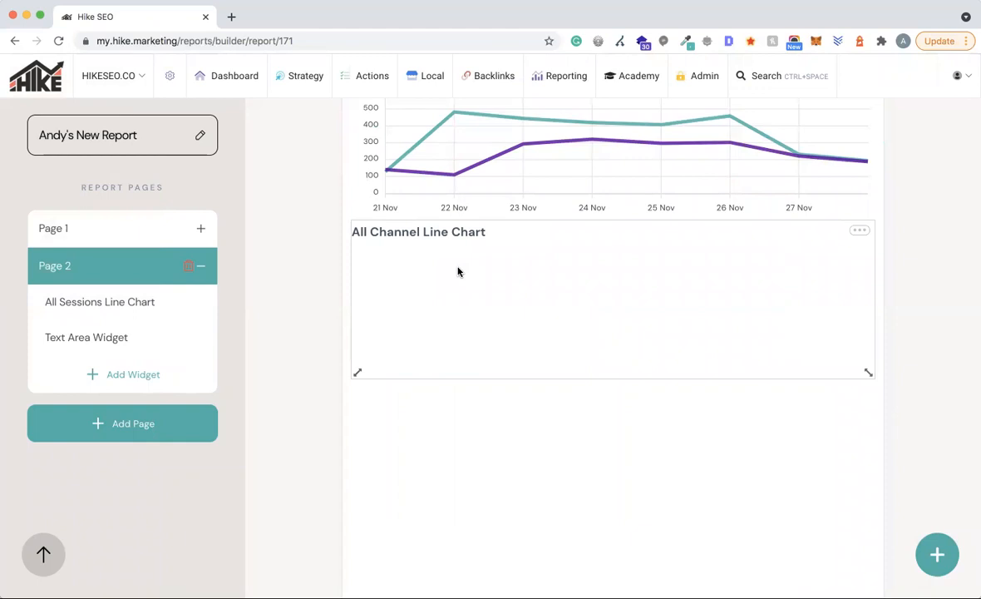
- Move the 'All Channel Line Chart' heading to the top, shrink it to one row, and set the sessions chart directly beneath
scroll(458, 272, "up", 1)
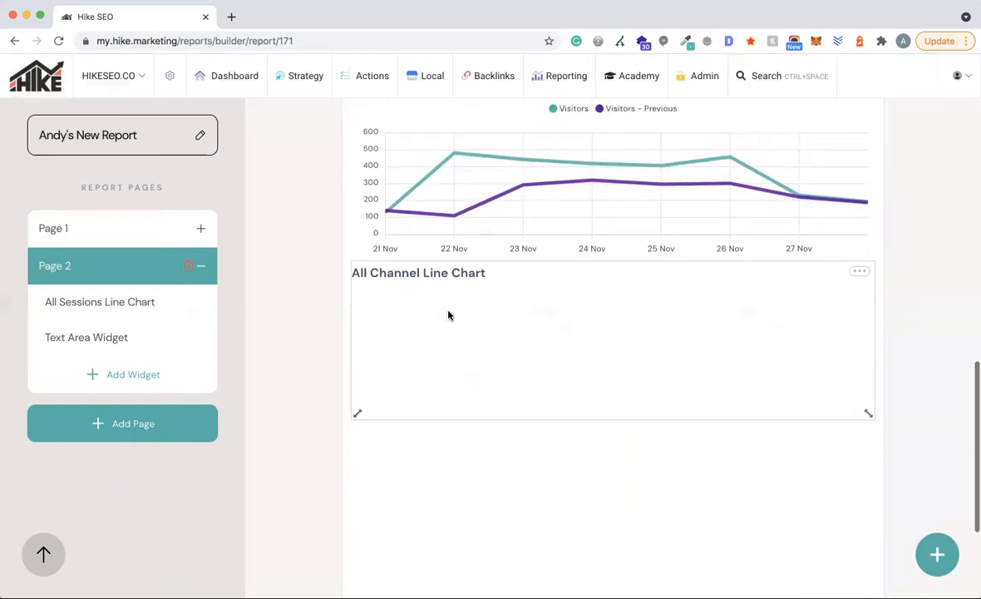
scroll(441, 341, "up", 2)
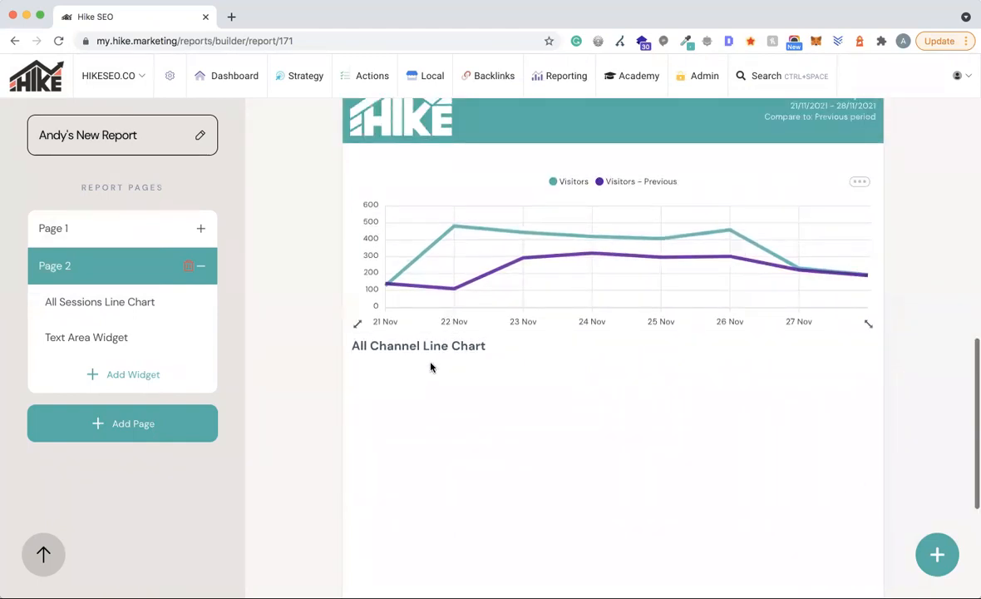
left_click_drag(429, 368, 428, 184)
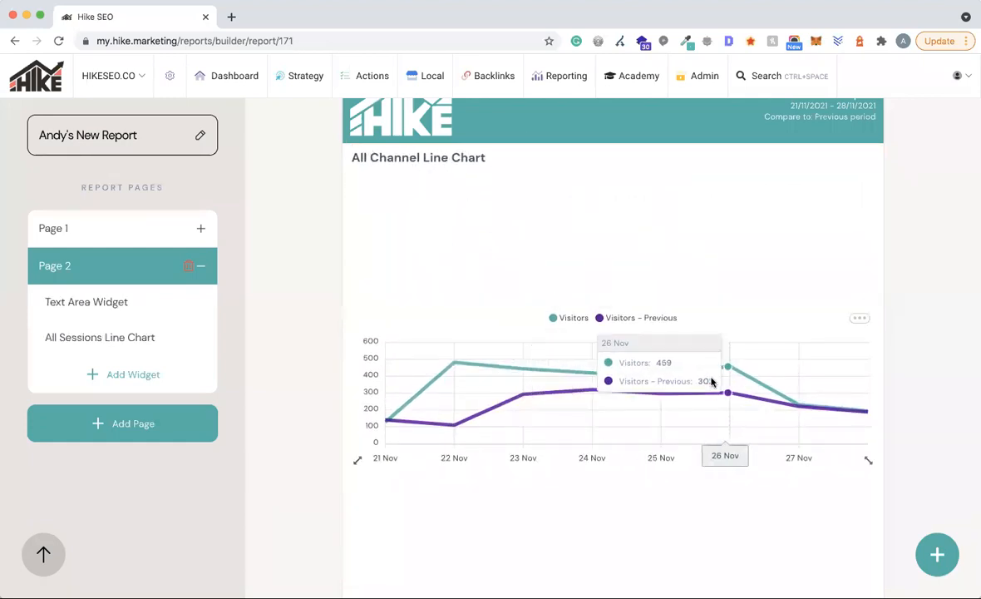
left_click_drag(868, 299, 771, 158)
left_click_drag(644, 359, 643, 259)
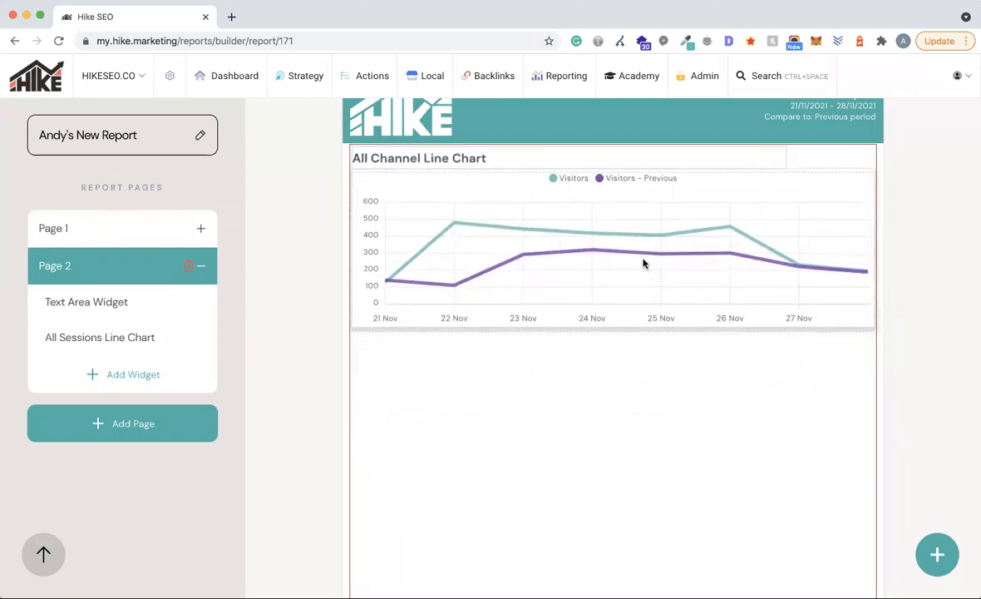
left_click_drag(440, 158, 440, 180)
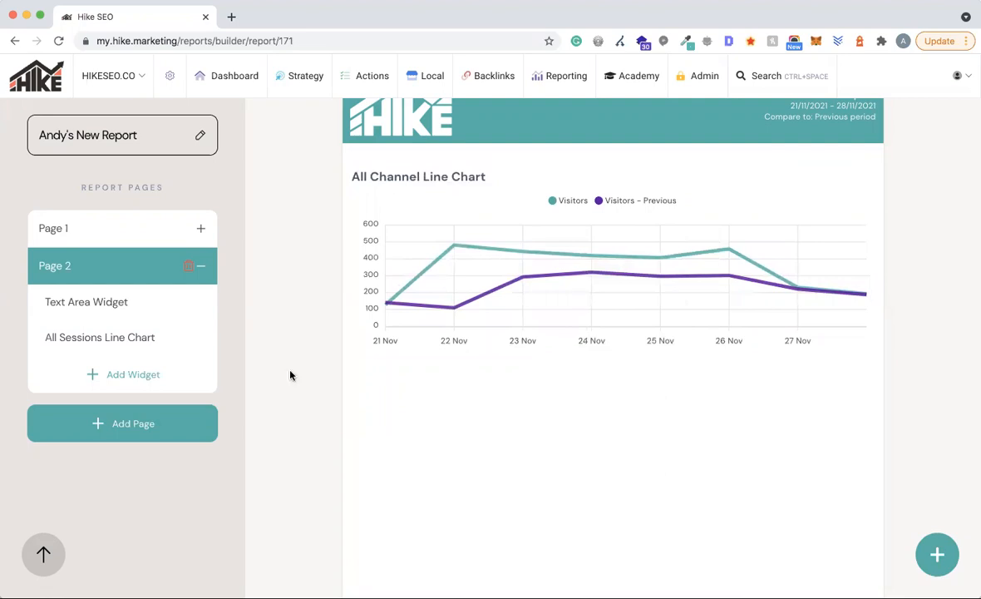
- Add an All Sessions stat box (+47.52% visitors) and shrink it to about a third of the page width
left_click(107, 376)
left_click(349, 185)
left_click(311, 226)
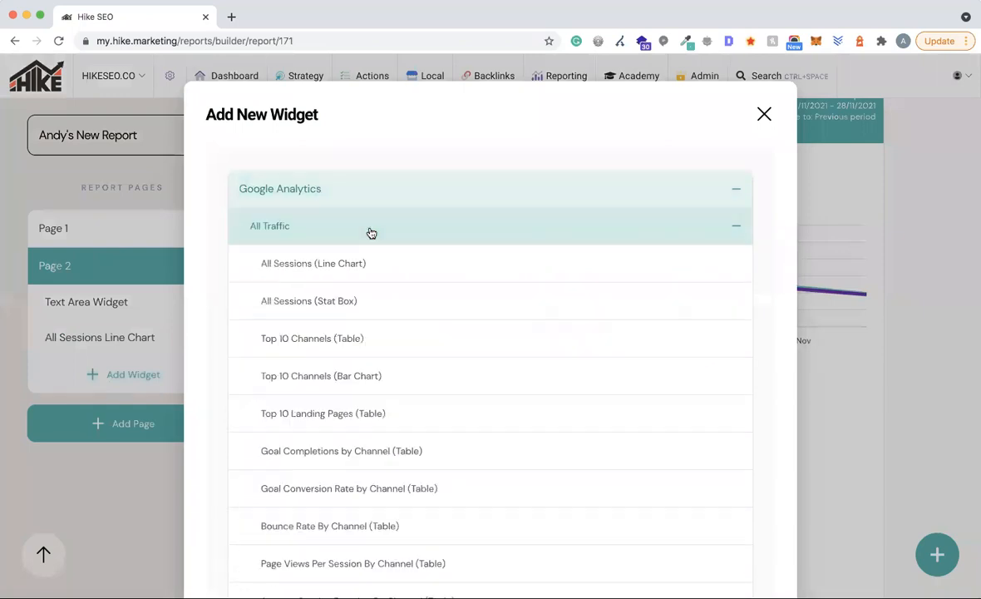
left_click(338, 312)
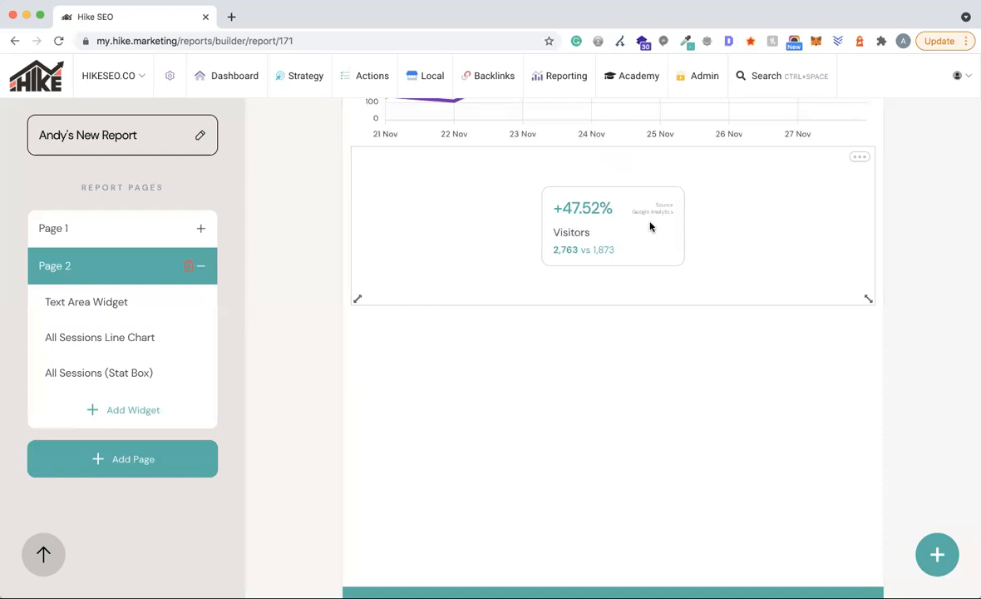
left_click_drag(868, 297, 512, 253)
scroll(702, 290, "up", 3)
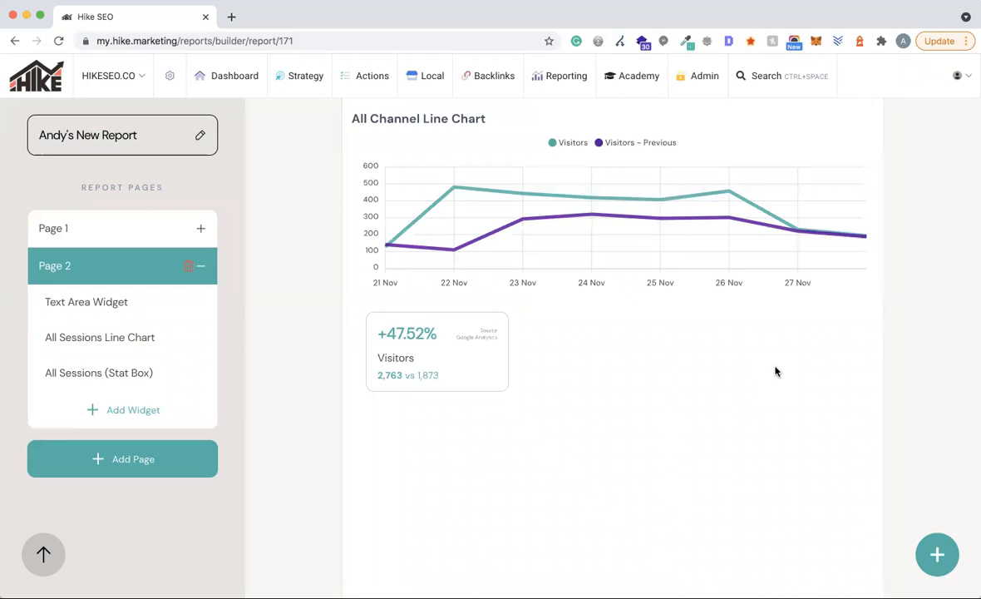
scroll(775, 371, "down", 1)
scroll(775, 371, "up", 1)
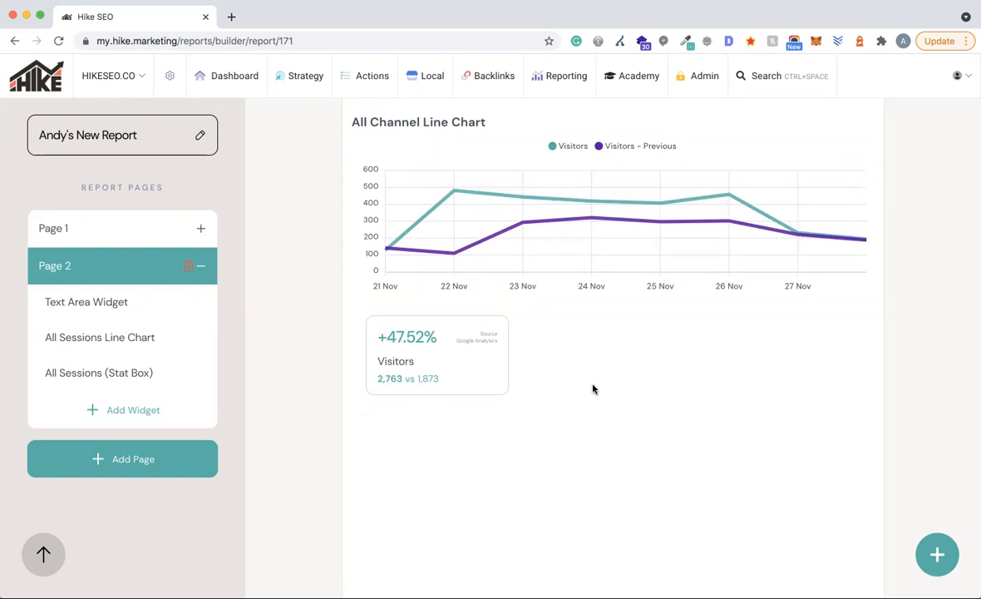
- Add the All Traffic Top 10 Channels table of visitors versus the previous period to Page 2
left_click(108, 407)
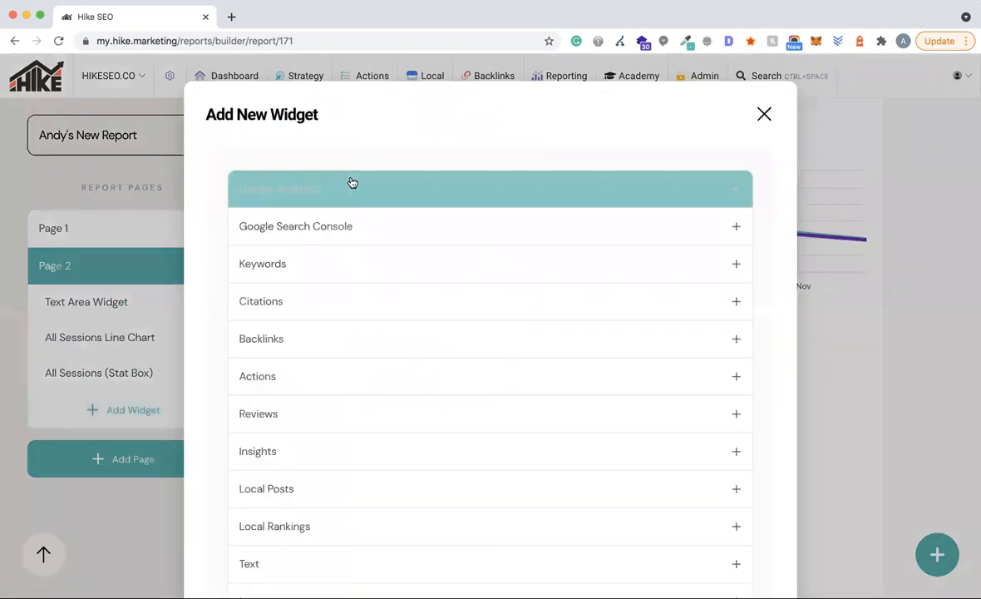
left_click(329, 188)
left_click(308, 230)
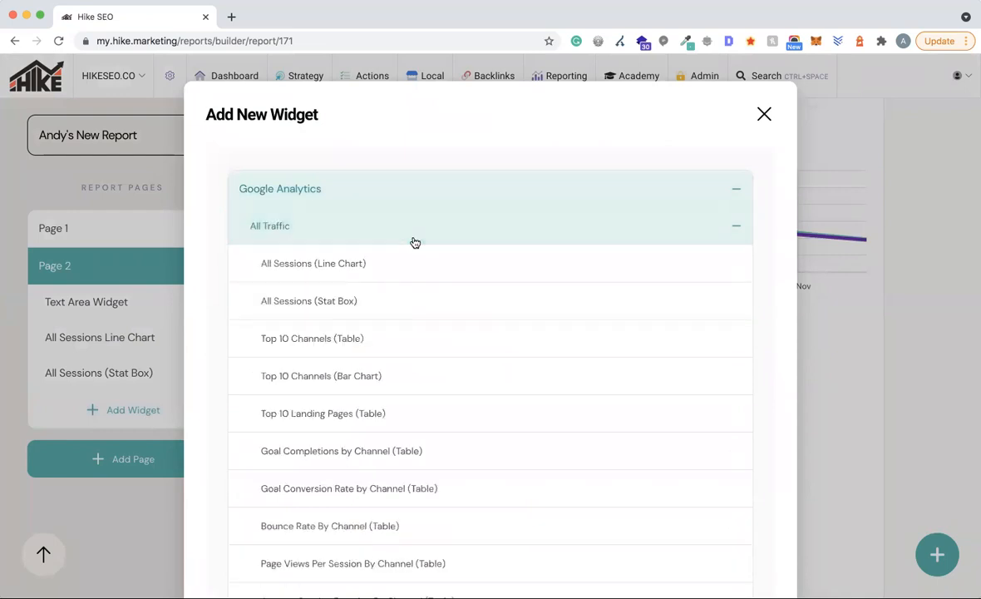
scroll(480, 310, "down", 1)
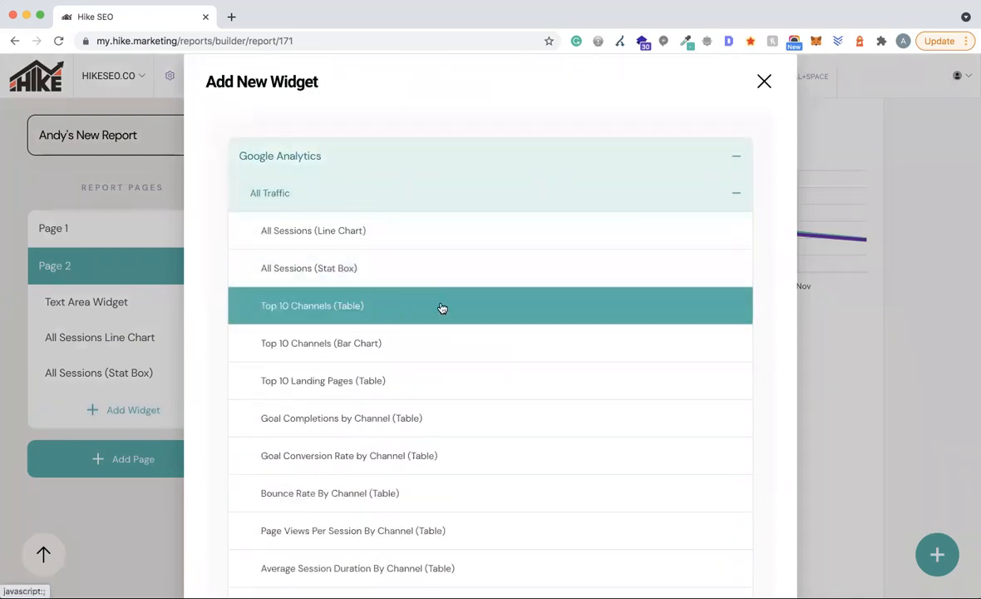
scroll(442, 309, "down", 2)
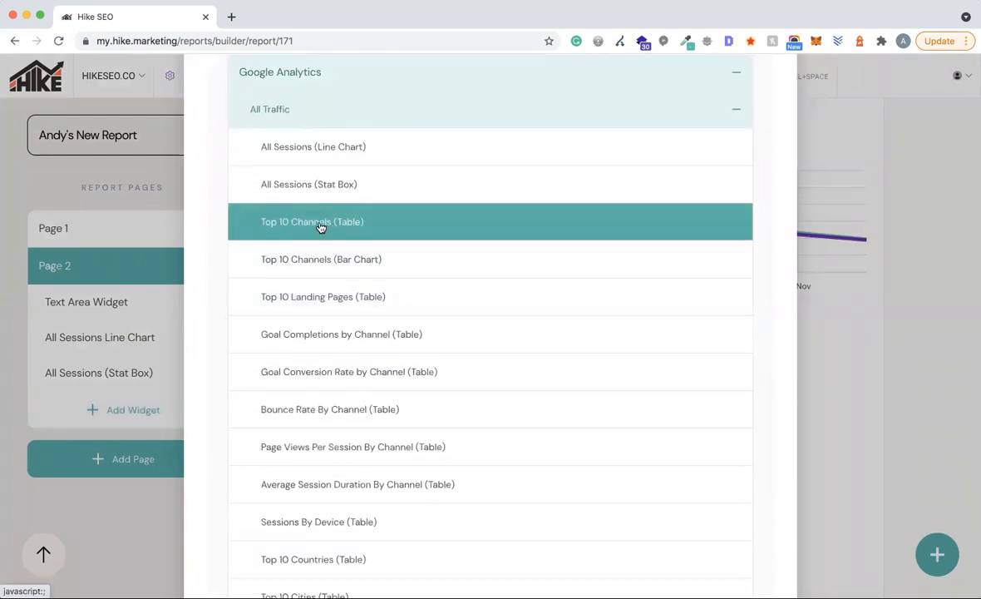
left_click(318, 224)
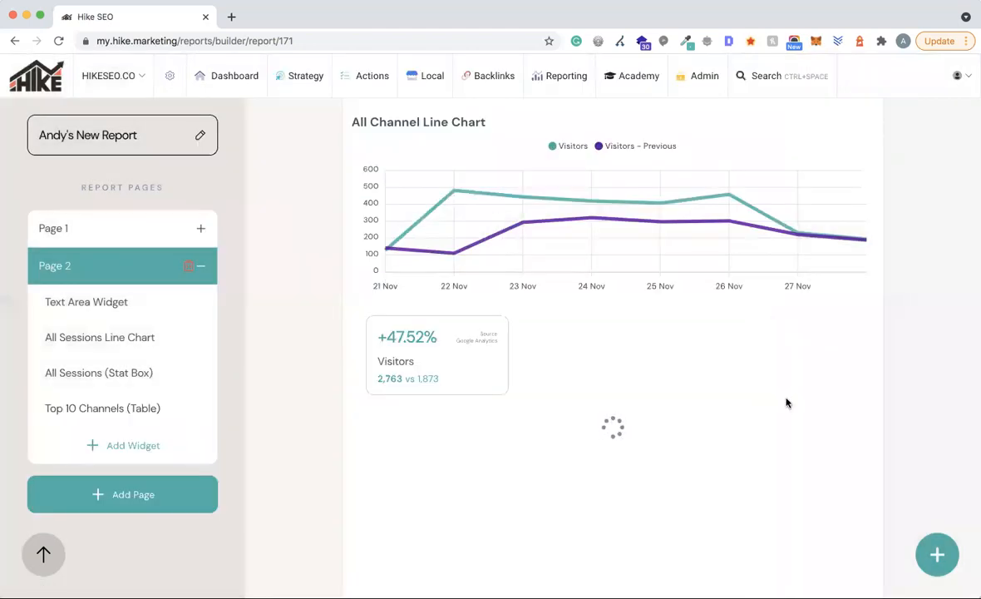
scroll(786, 402, "down", 3)
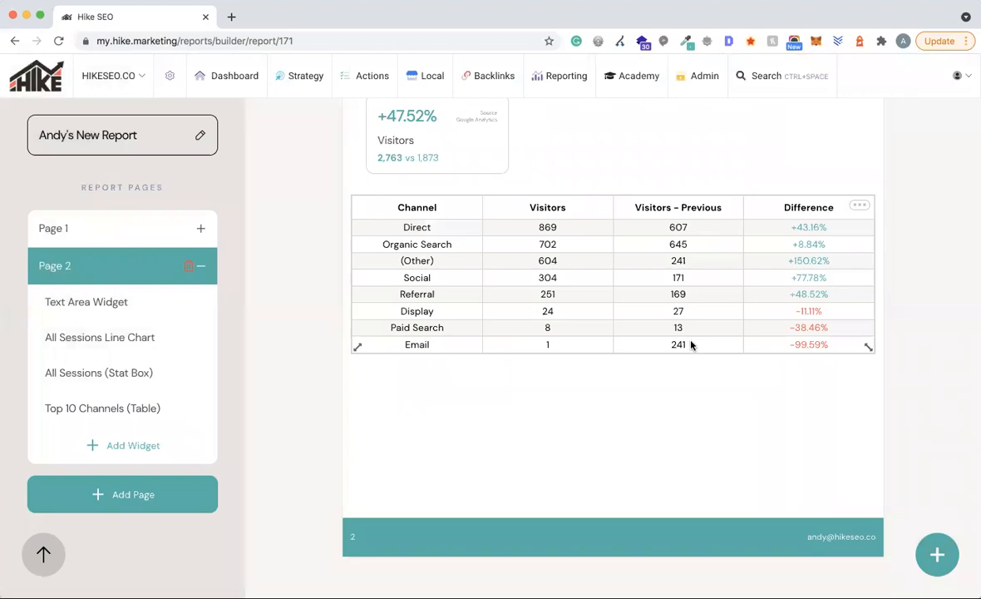
left_click(96, 443)
- Browse the Google Analytics All Traffic widgets, then close the list without adding one
left_click(347, 196)
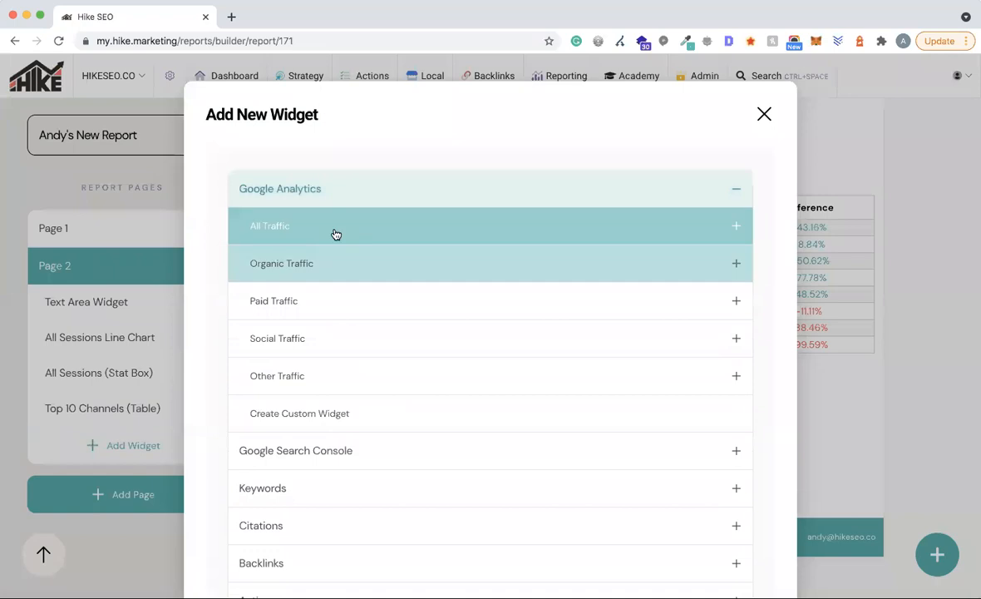
left_click(333, 233)
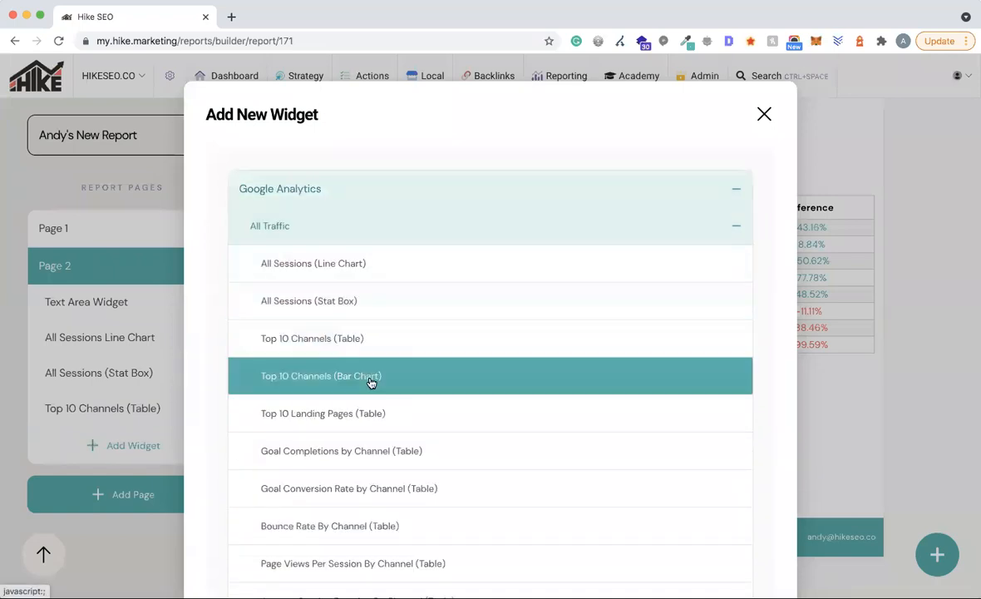
left_click(847, 391)
- Change the Top 10 Channels widget type from Table to Bar chart
left_click(861, 205)
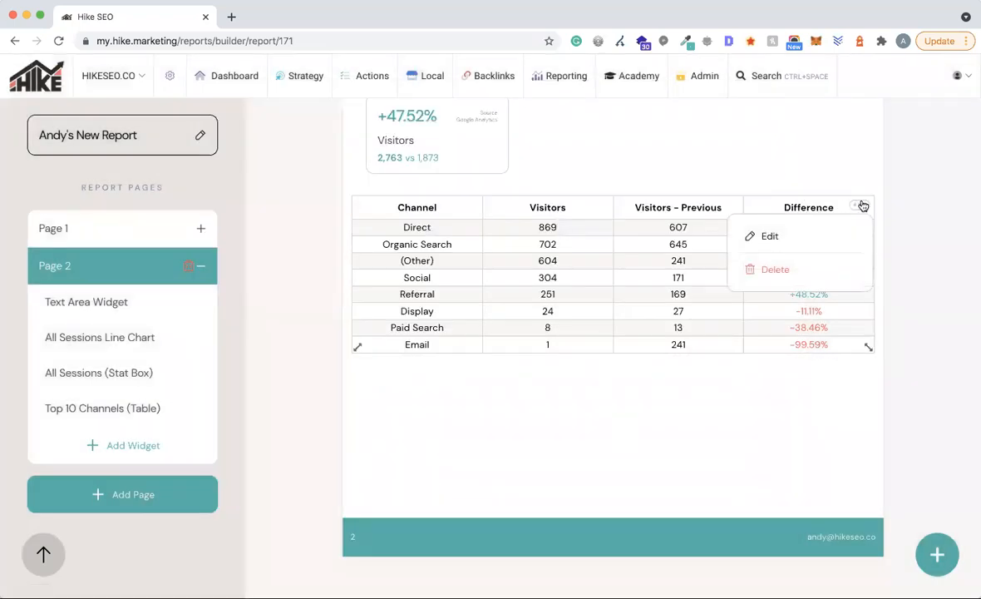
left_click(792, 238)
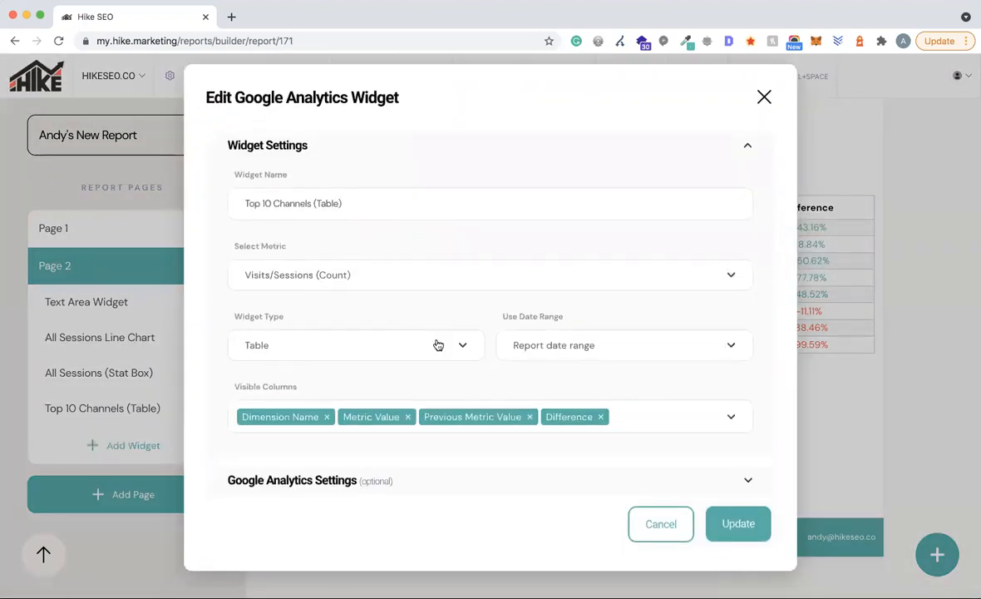
left_click(269, 346)
scroll(358, 408, "down", 2)
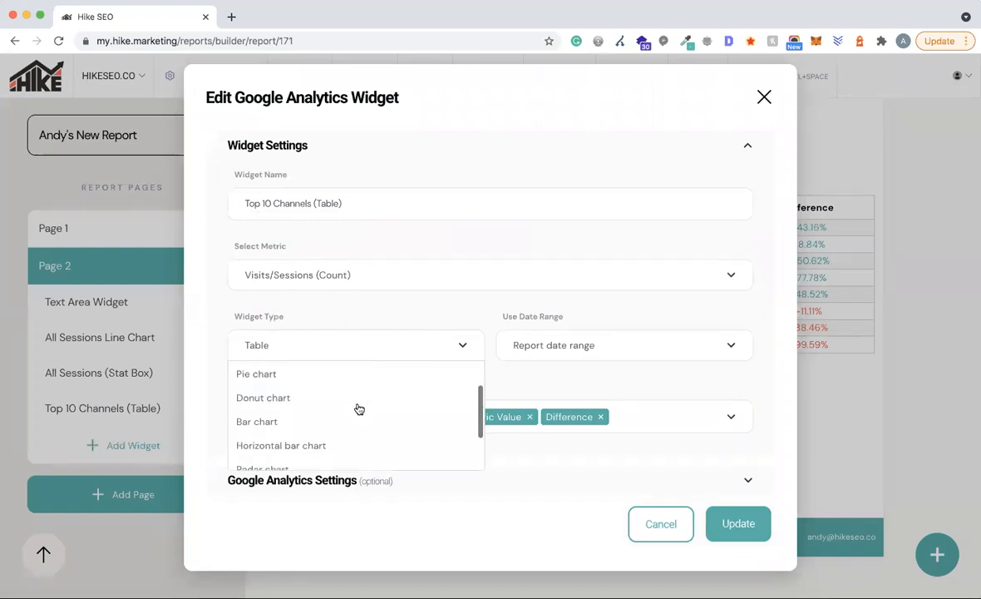
scroll(357, 407, "down", 2)
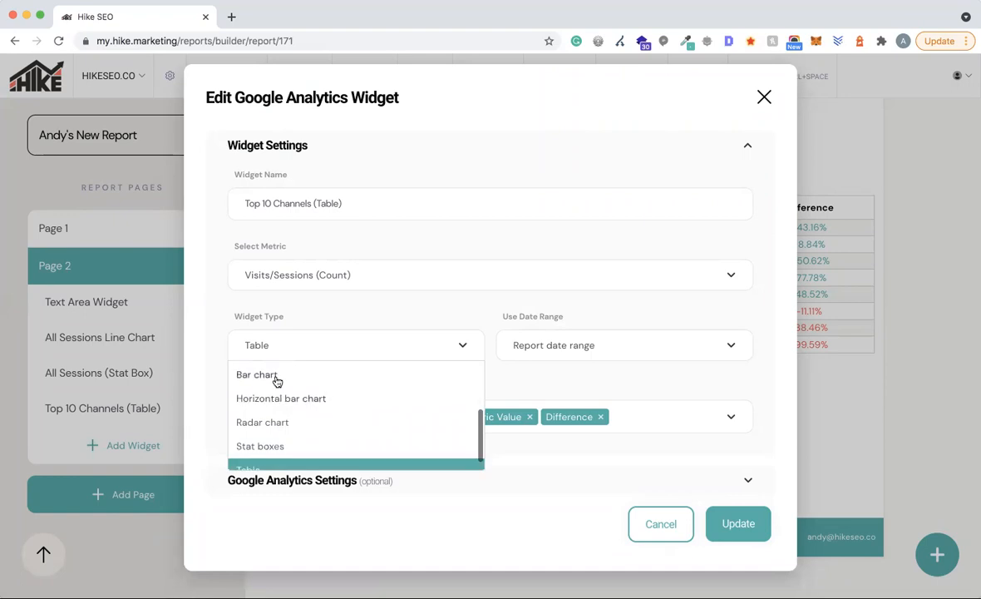
left_click(275, 376)
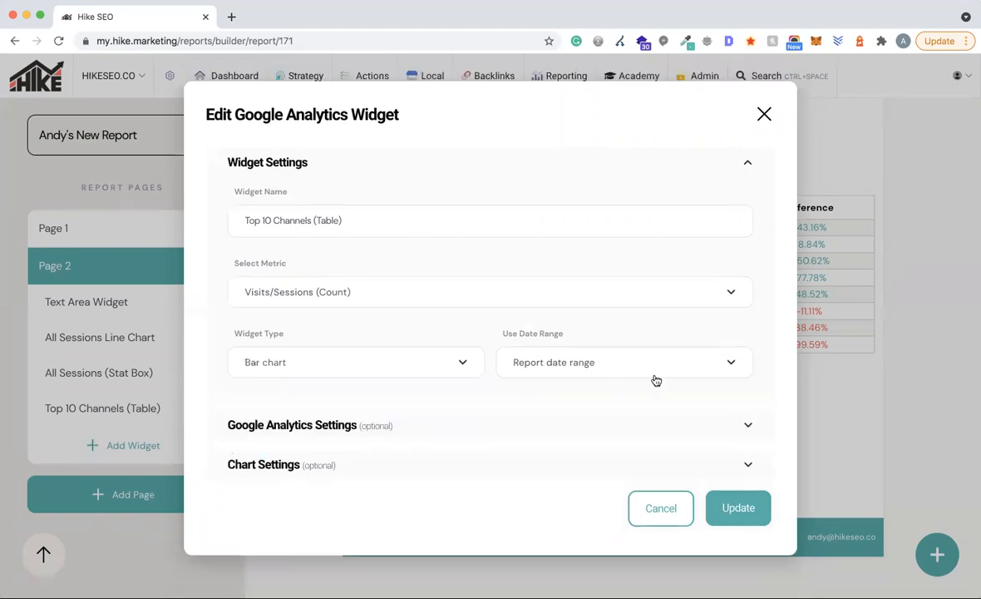
left_click(740, 508)
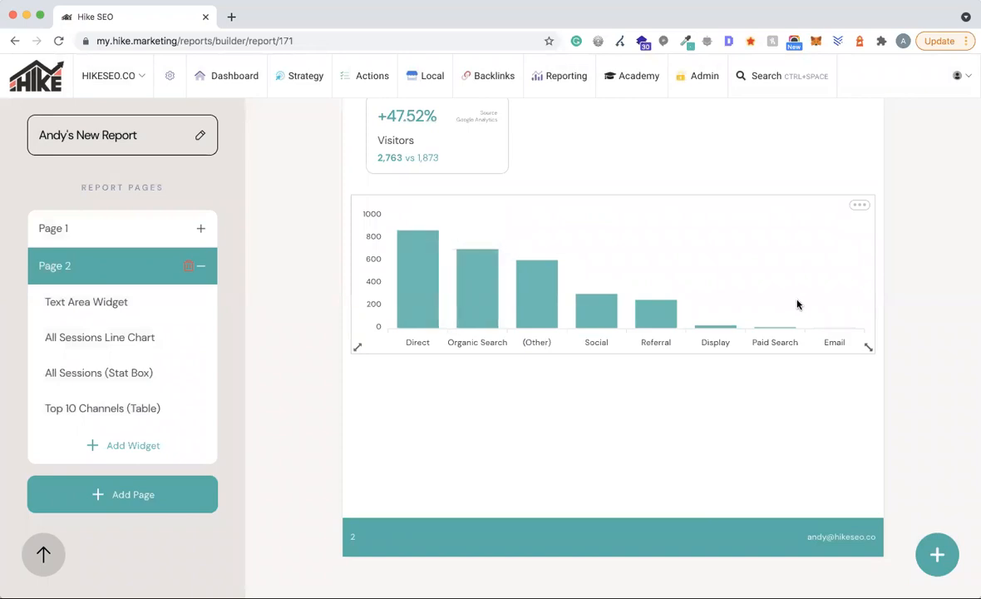
mouse_move(423, 281)
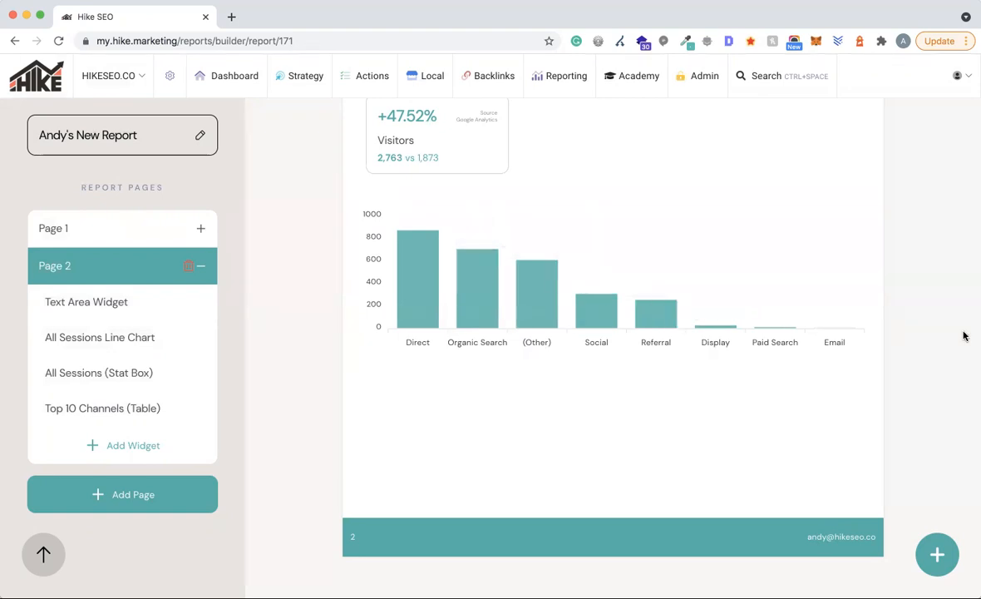
mouse_move(856, 208)
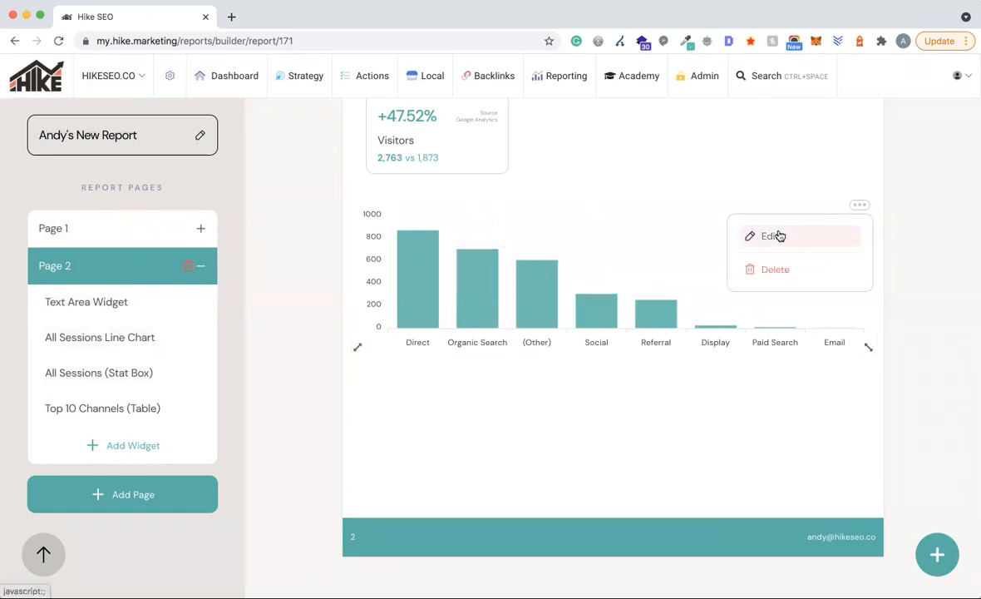
- Delete the channels bar chart and browse the Google Analytics All Traffic widgets
left_click(787, 269)
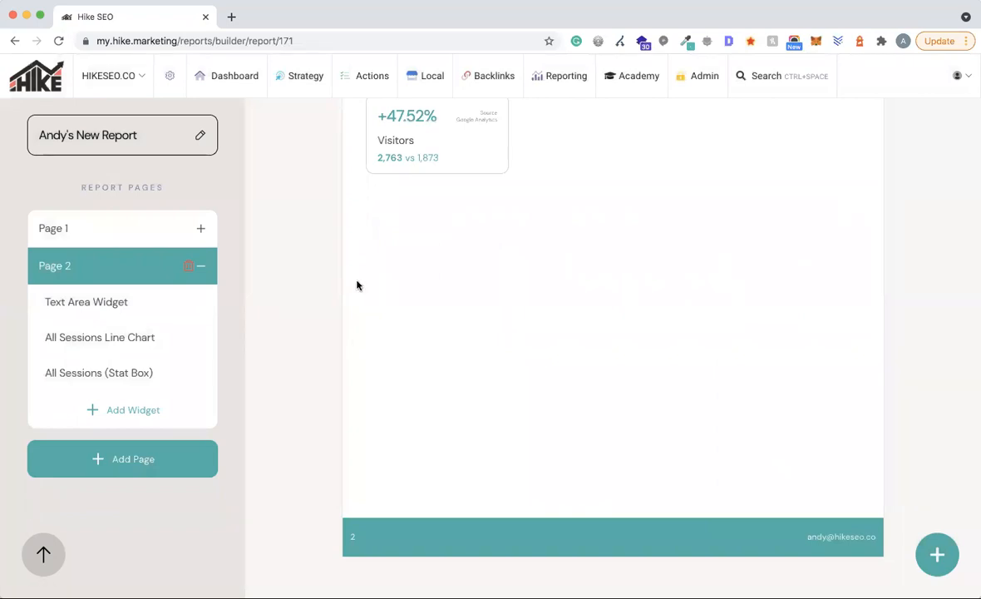
left_click(132, 408)
left_click(351, 203)
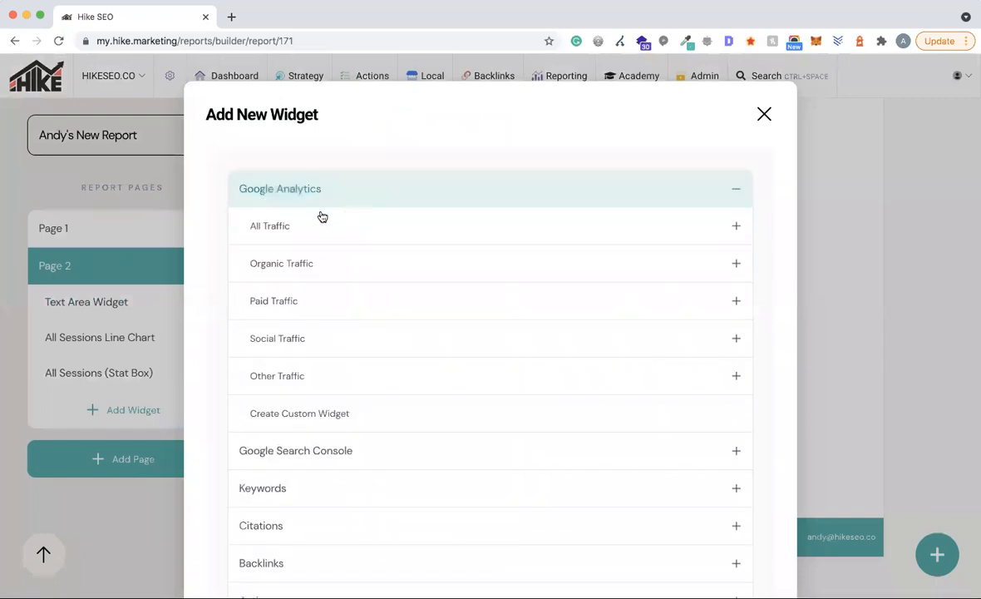
scroll(366, 336, "down", 1)
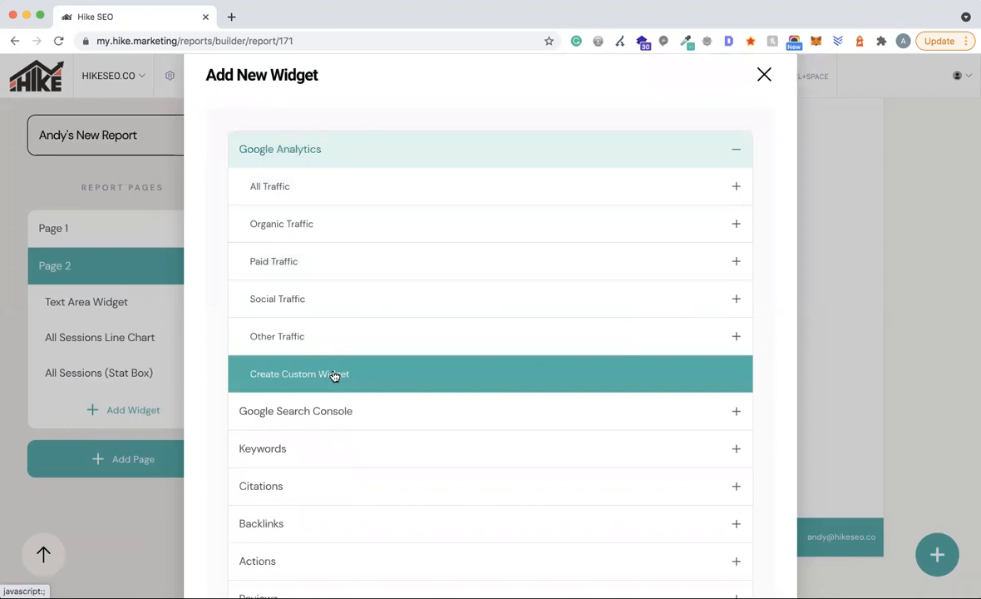
left_click(285, 188)
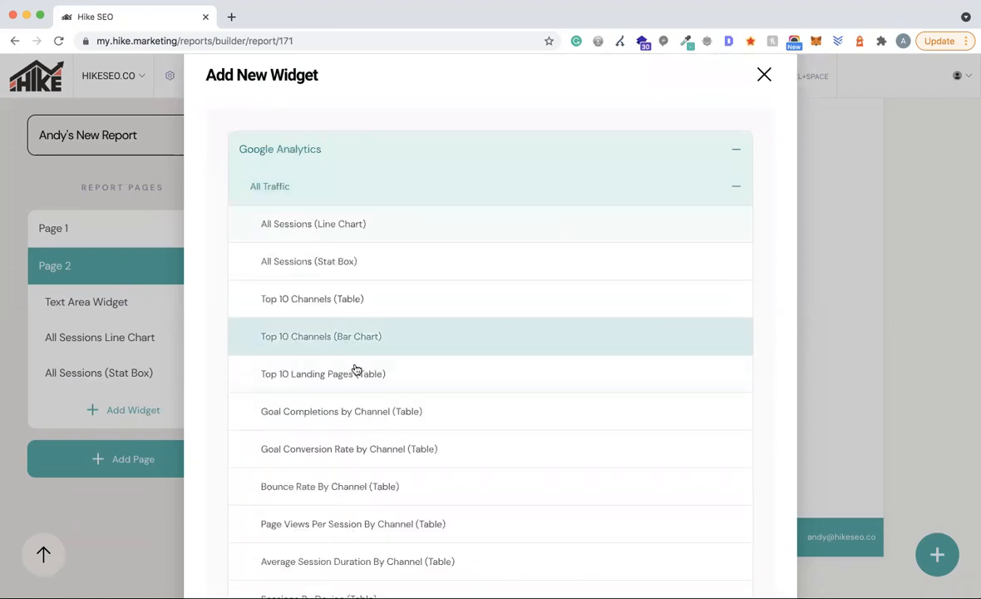
scroll(357, 368, "down", 2)
scroll(308, 167, "up", 1)
left_click(304, 160)
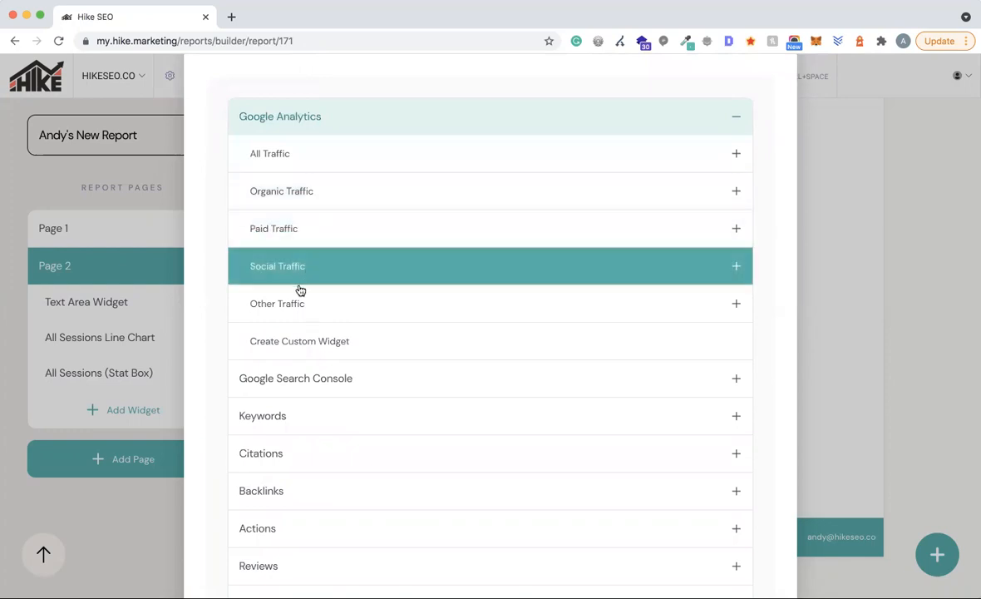
- Start a custom Google Analytics widget, rename it, and set its metric to Goal Conversion Rate (Percentage)
left_click(339, 347)
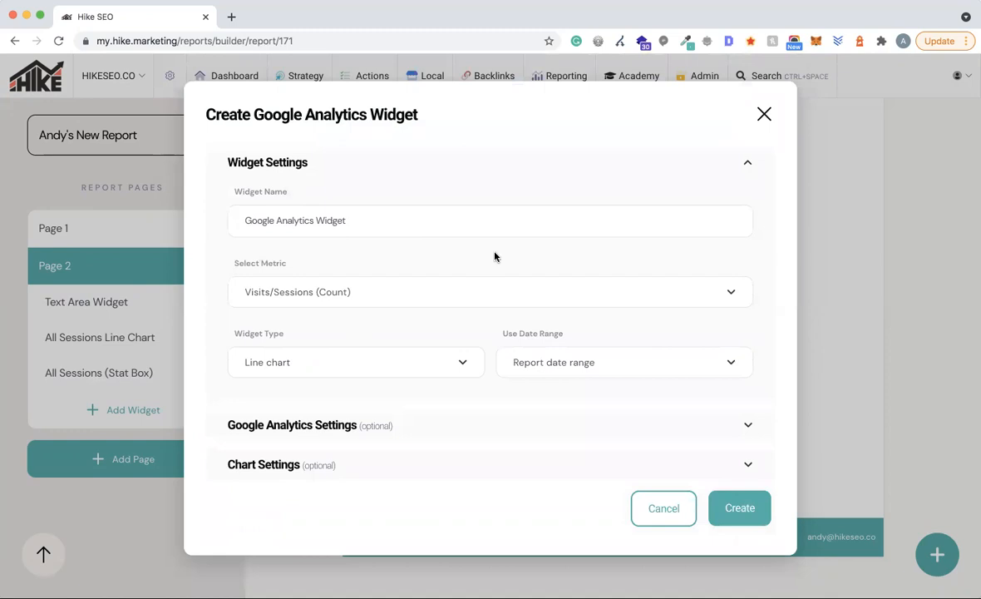
left_click_drag(379, 219, 225, 219)
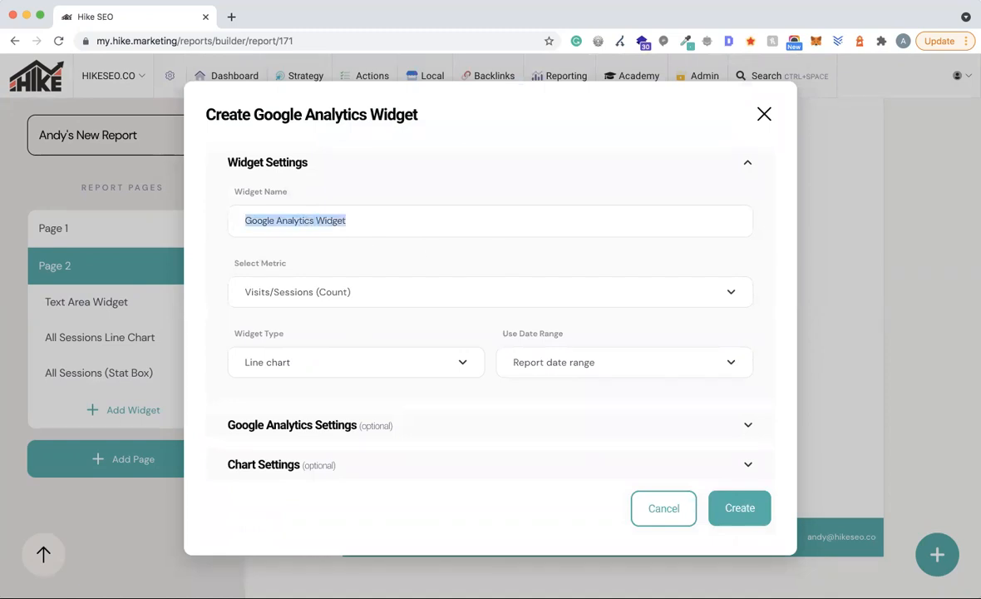
type("Andy's widget")
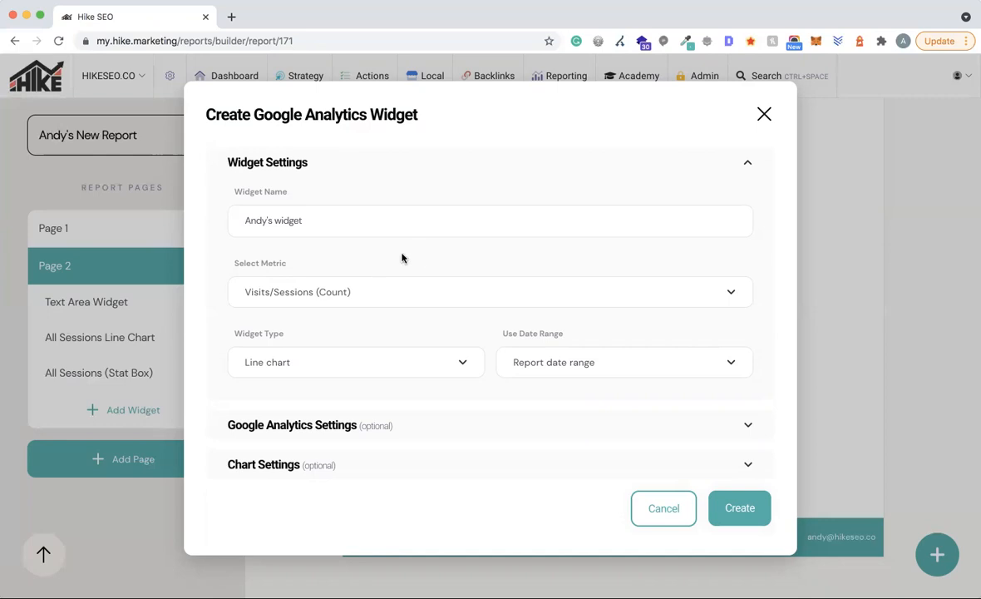
left_click(330, 289)
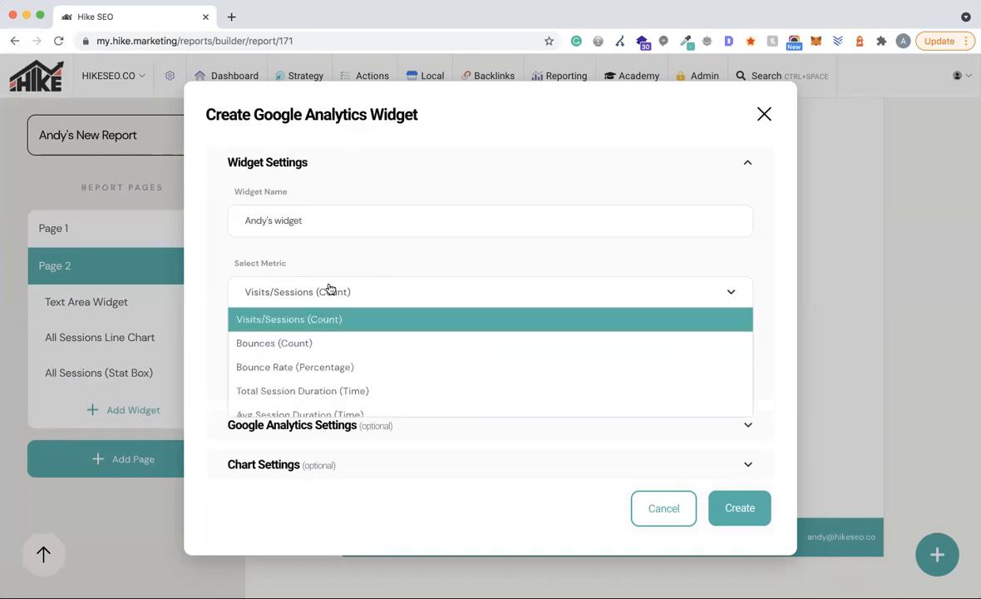
scroll(377, 351, "down", 2)
scroll(381, 348, "up", 2)
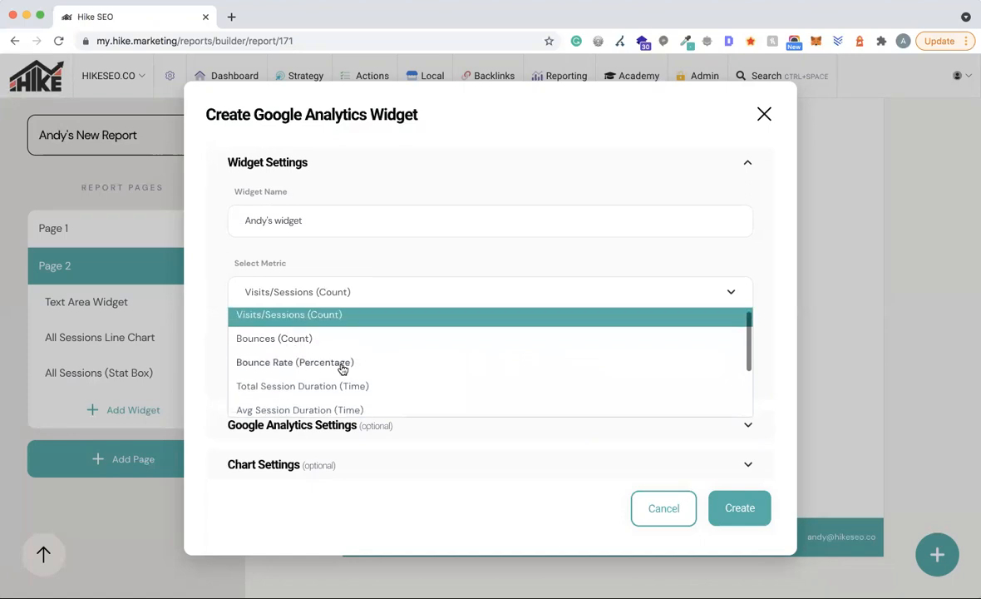
scroll(337, 365, "down", 1)
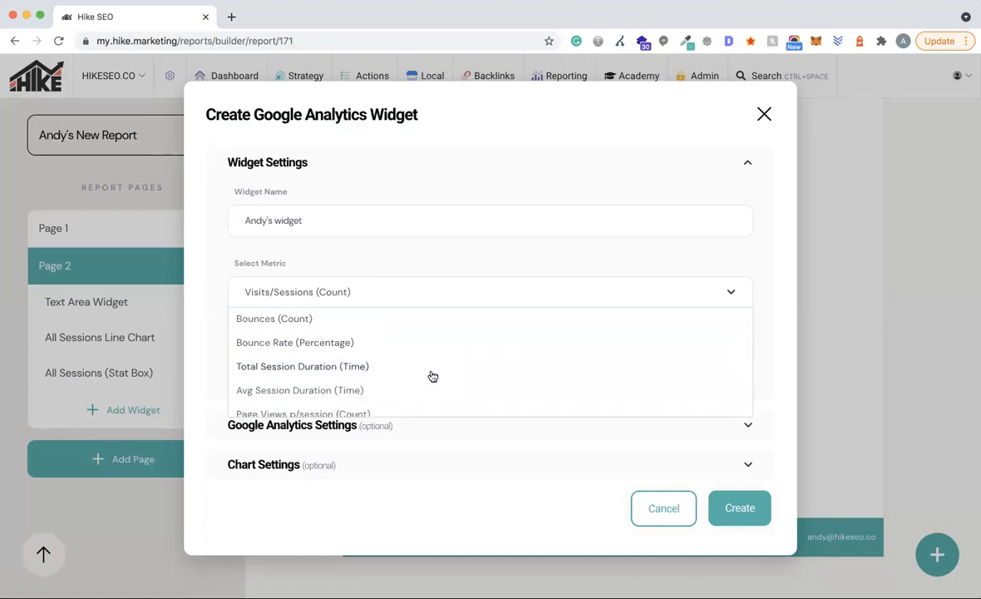
scroll(326, 367, "down", 1)
scroll(326, 366, "down", 1)
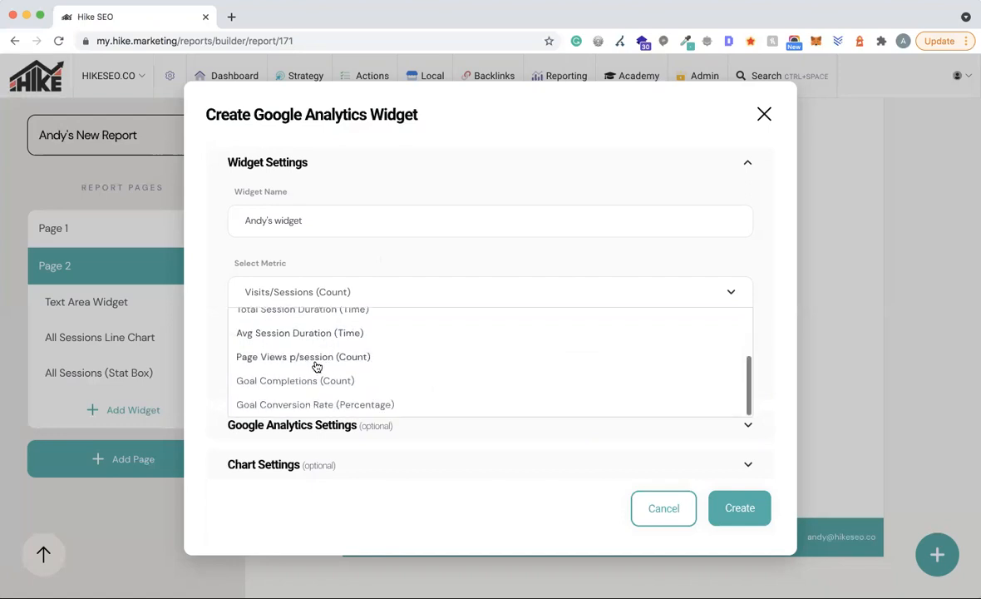
left_click(314, 405)
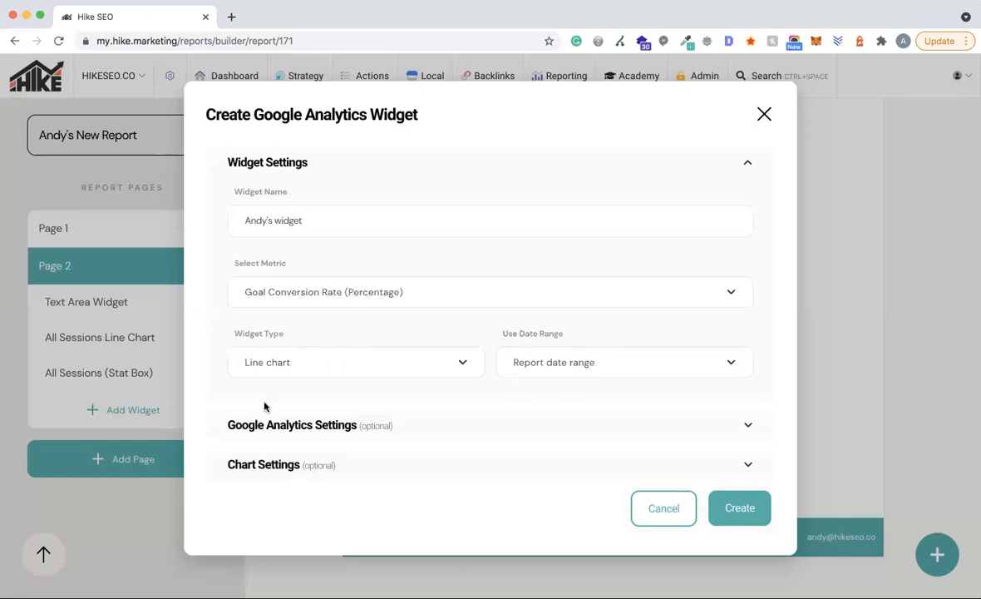
left_click(339, 432)
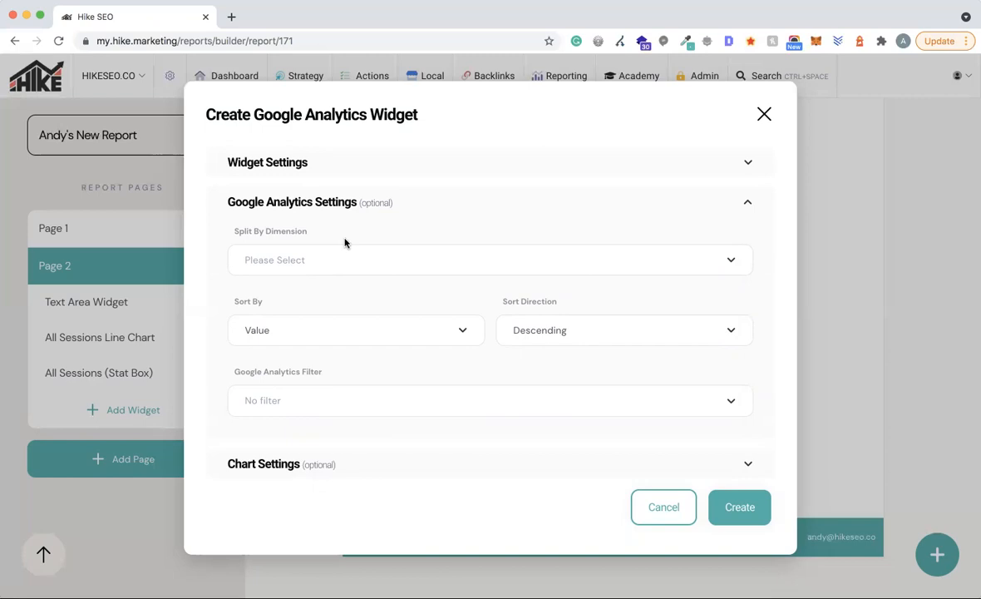
- Split the custom widget by Device, set its type to Table, and create it
left_click(308, 260)
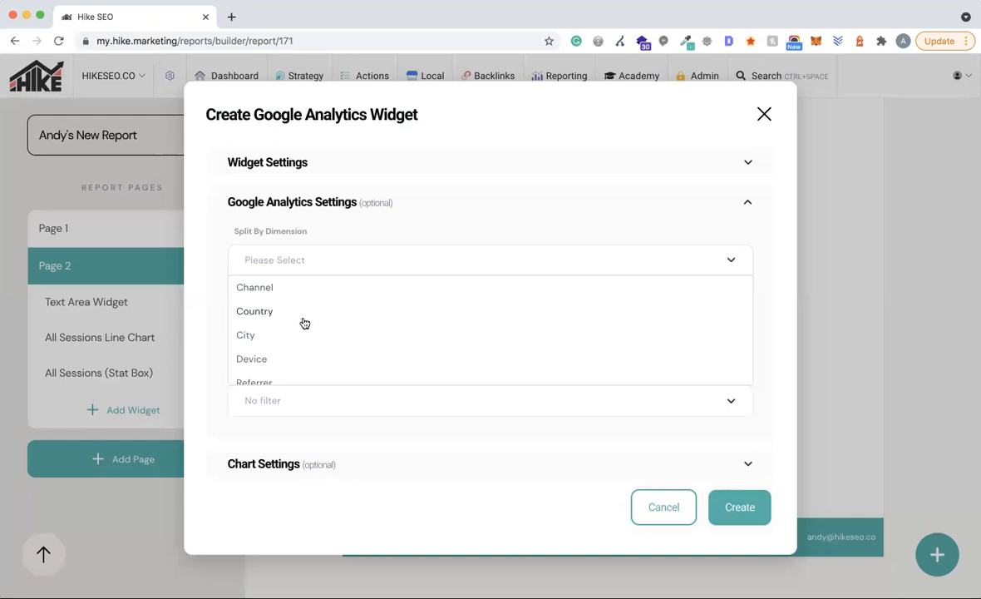
scroll(283, 317, "down", 1)
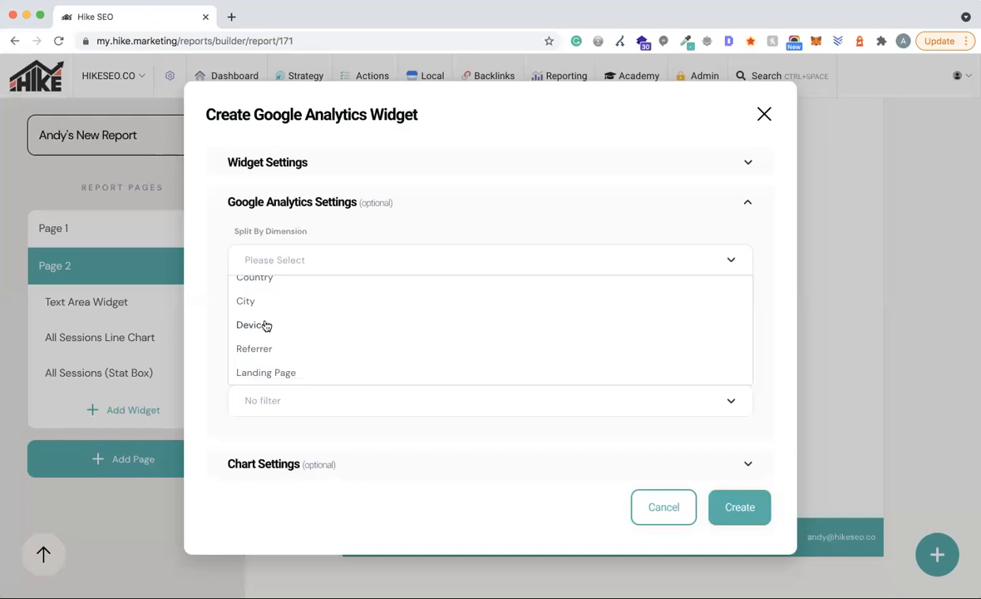
left_click(250, 327)
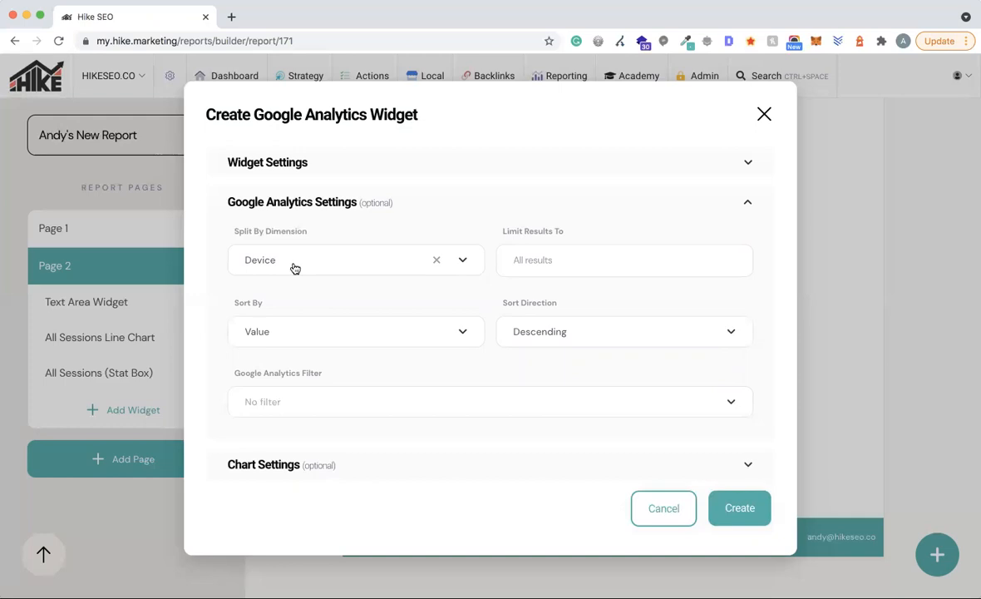
left_click(304, 161)
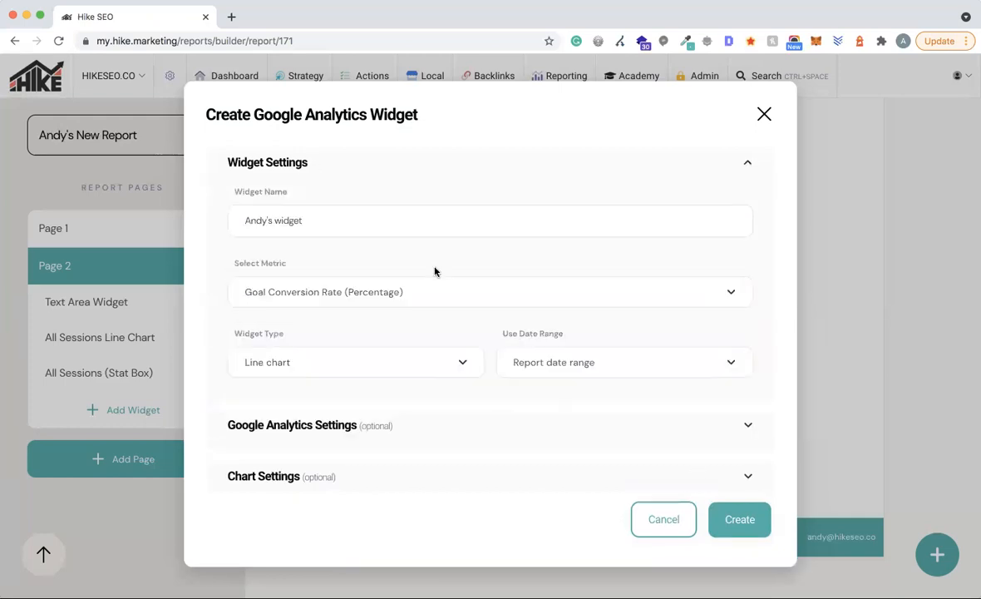
left_click(370, 362)
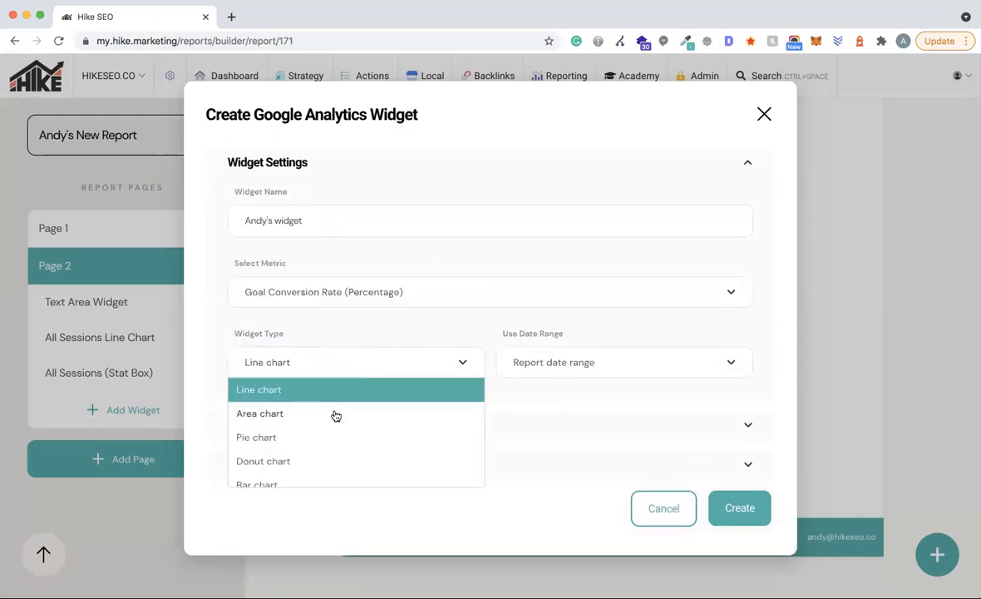
scroll(335, 414, "down", 5)
left_click(253, 473)
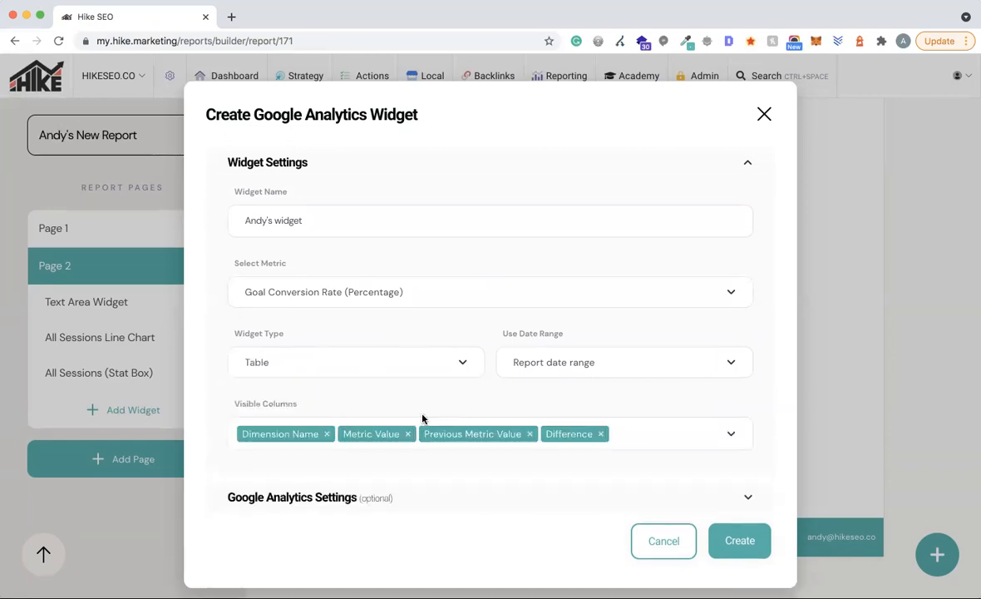
left_click(740, 524)
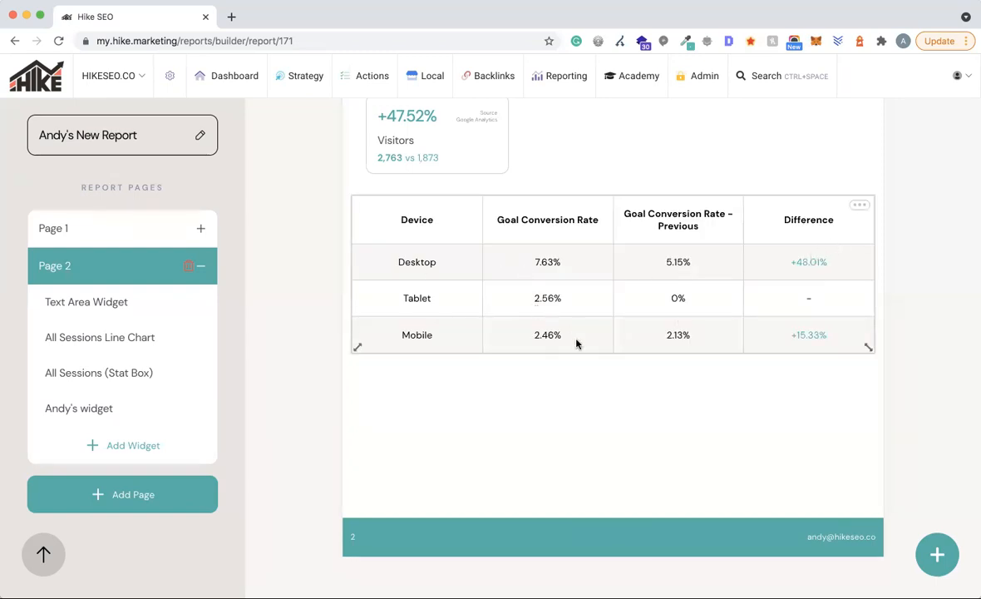
- Filter the custom device table to Channel exactly matching Organic Search and update it
left_click(860, 205)
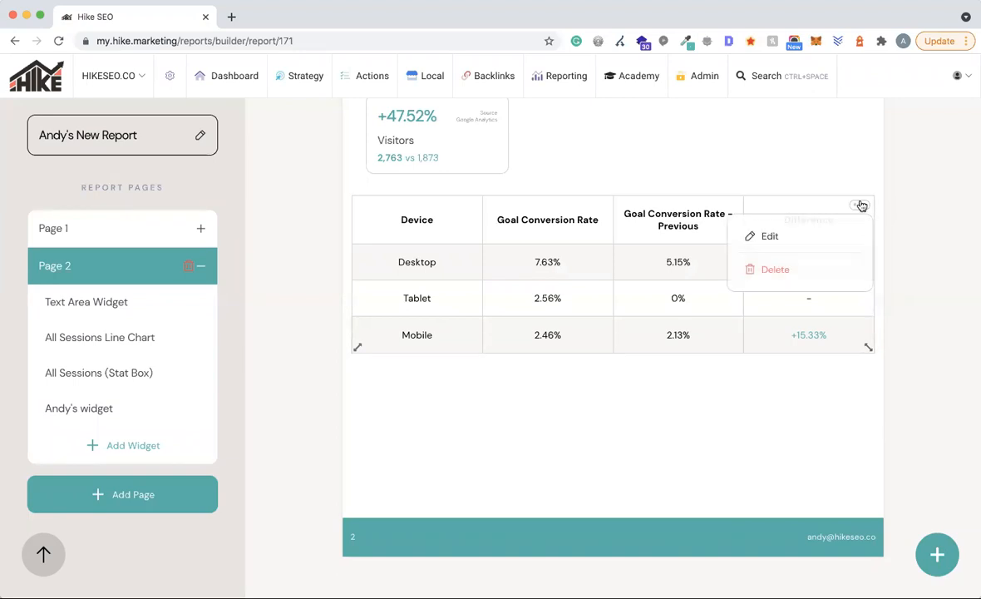
left_click(799, 236)
scroll(374, 399, "down", 1)
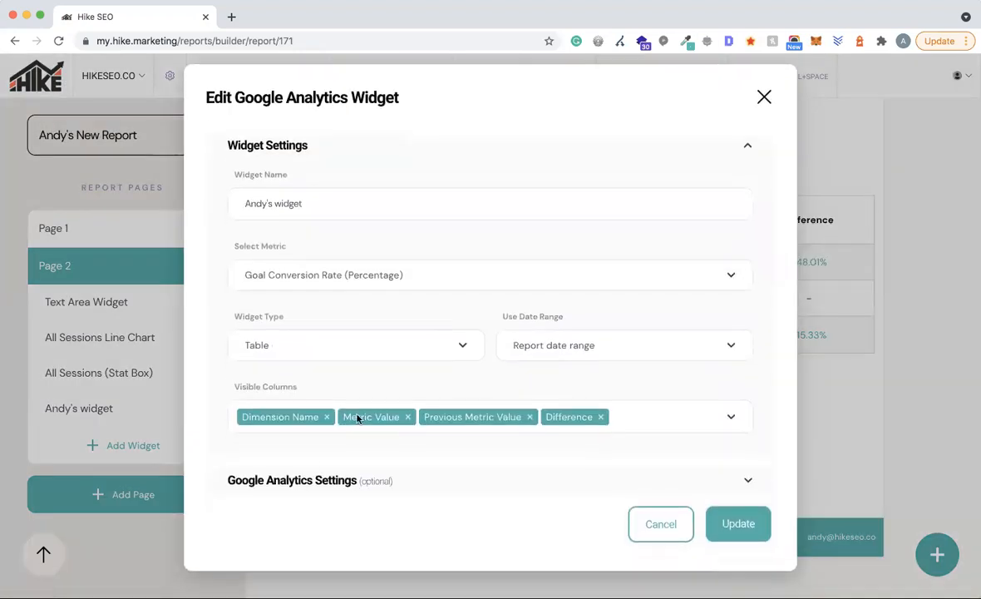
left_click(291, 487)
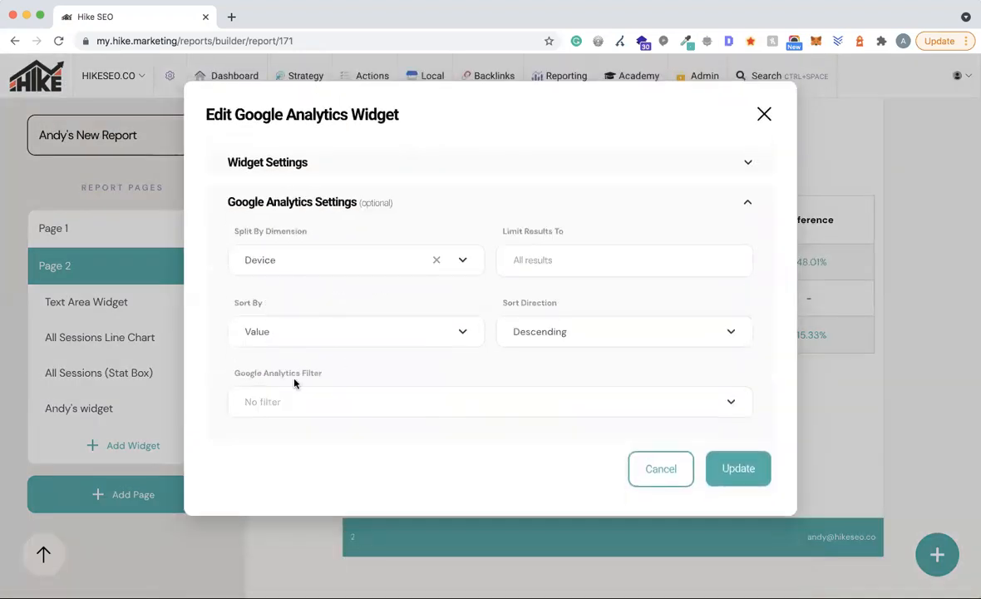
left_click(350, 404)
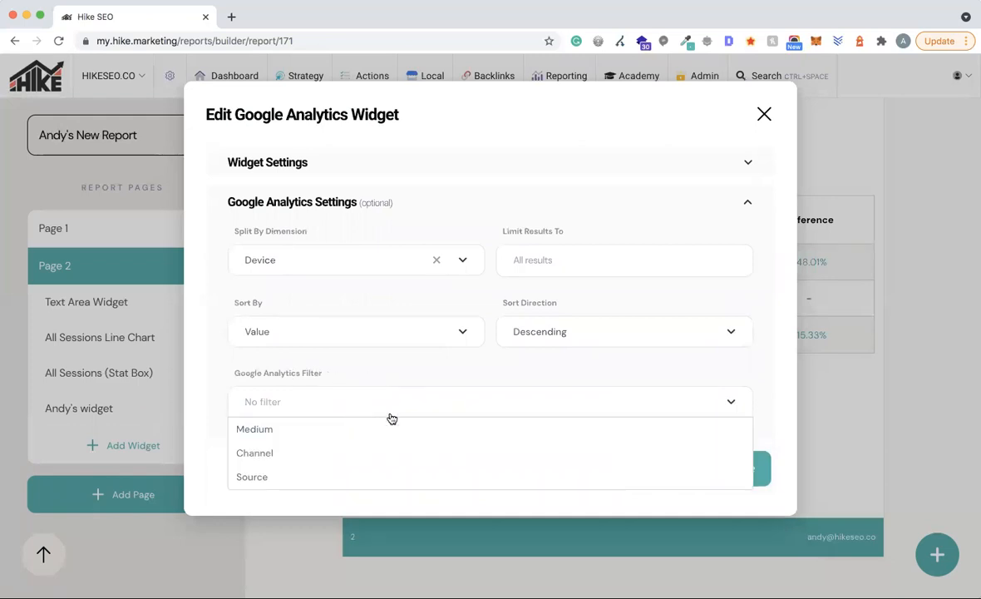
left_click(251, 454)
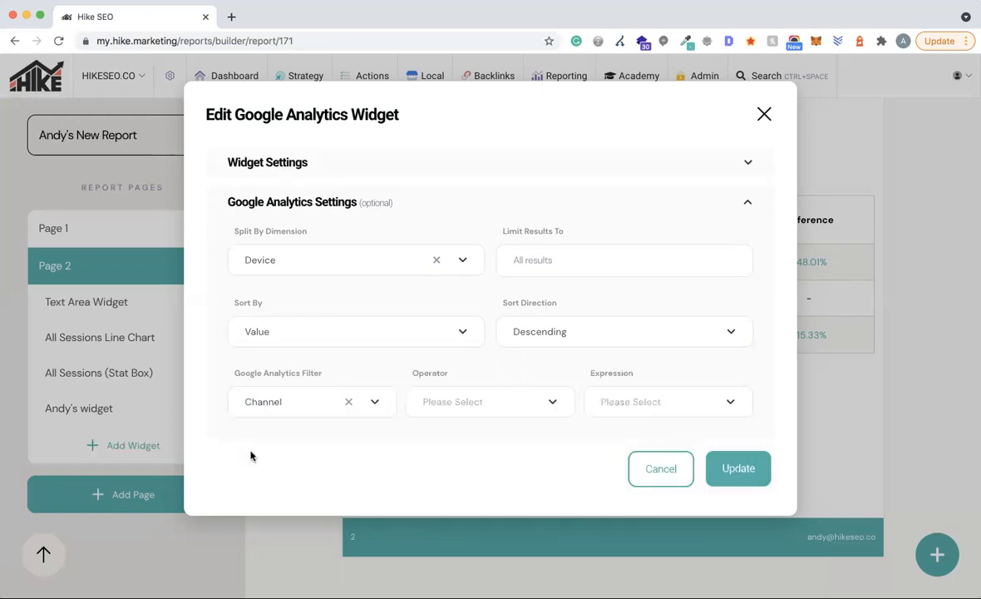
left_click(487, 407)
left_click(457, 429)
left_click(555, 409)
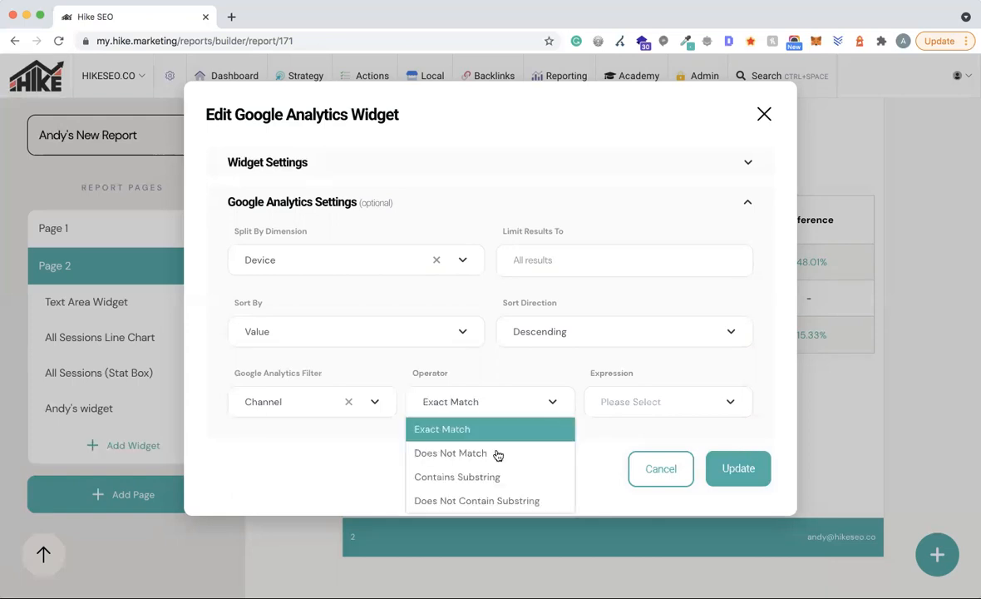
left_click(657, 403)
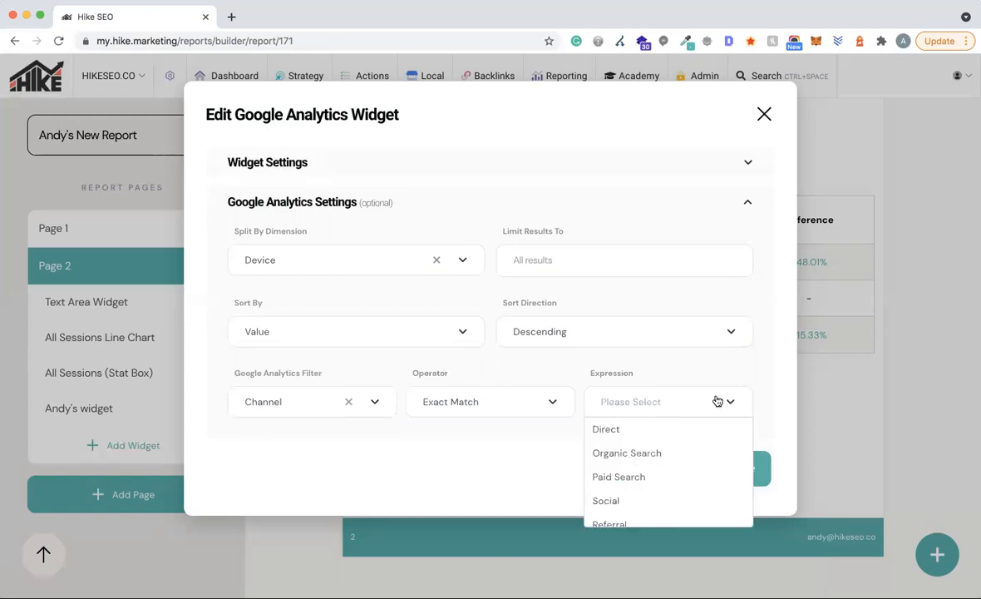
scroll(637, 439, "down", 1)
left_click(637, 438)
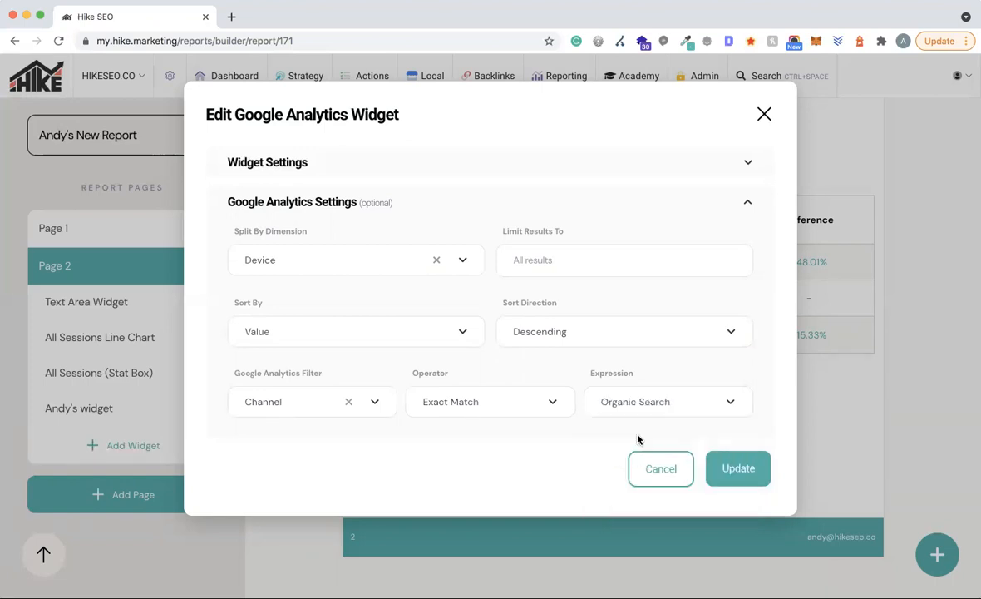
left_click(730, 468)
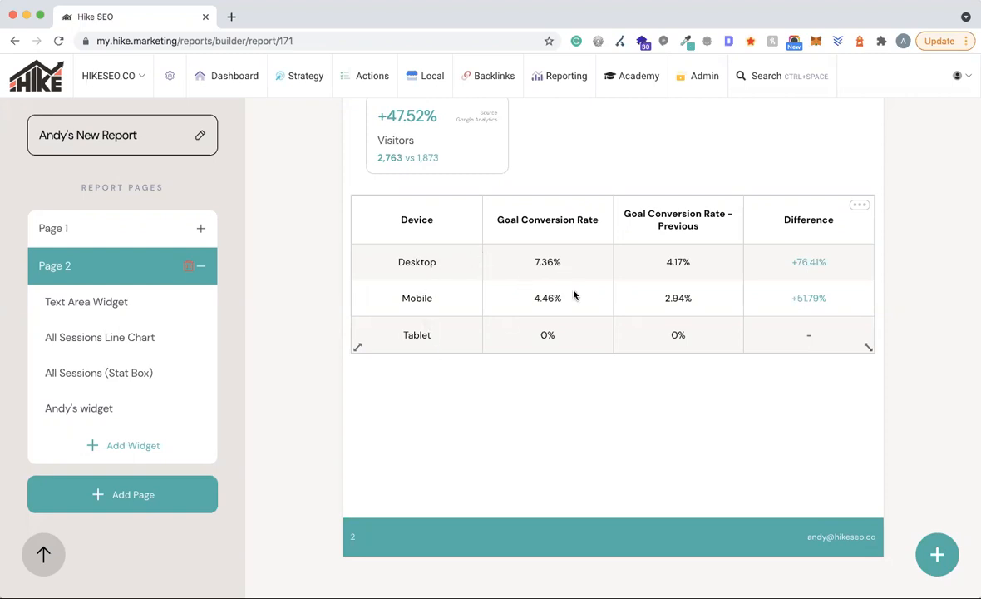
left_click_drag(574, 295, 575, 323)
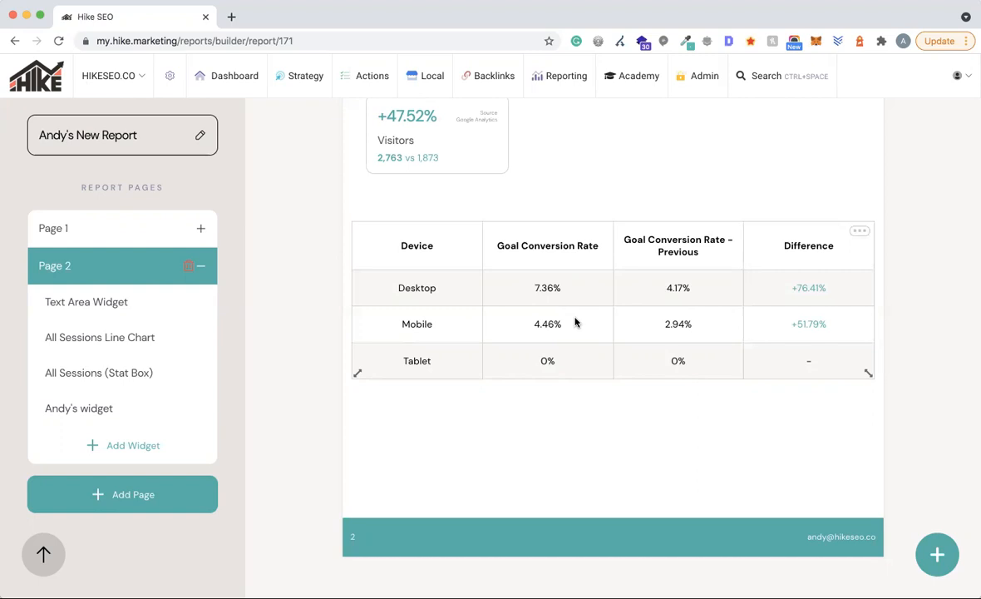
left_click(860, 231)
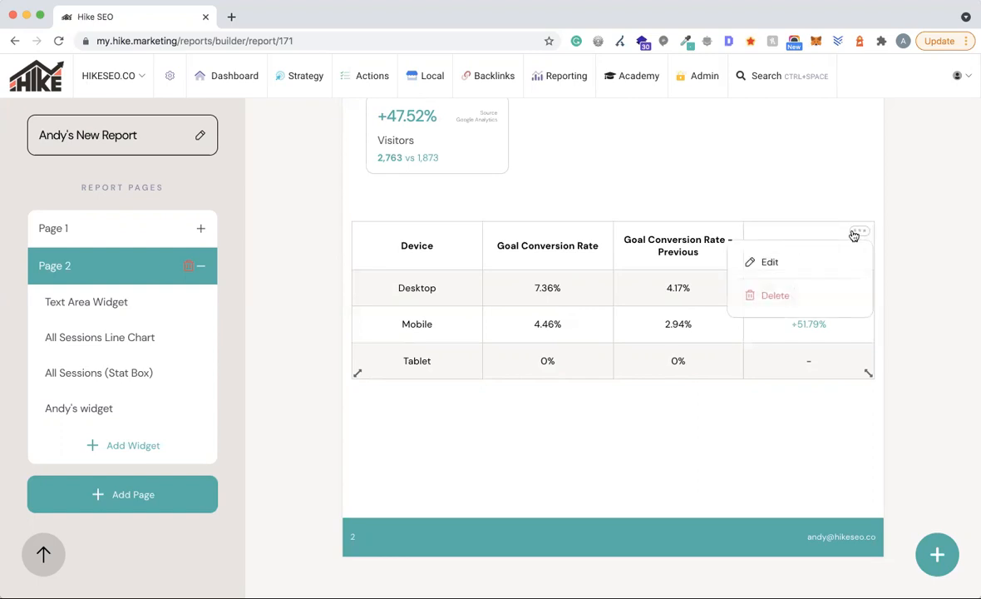
left_click(770, 263)
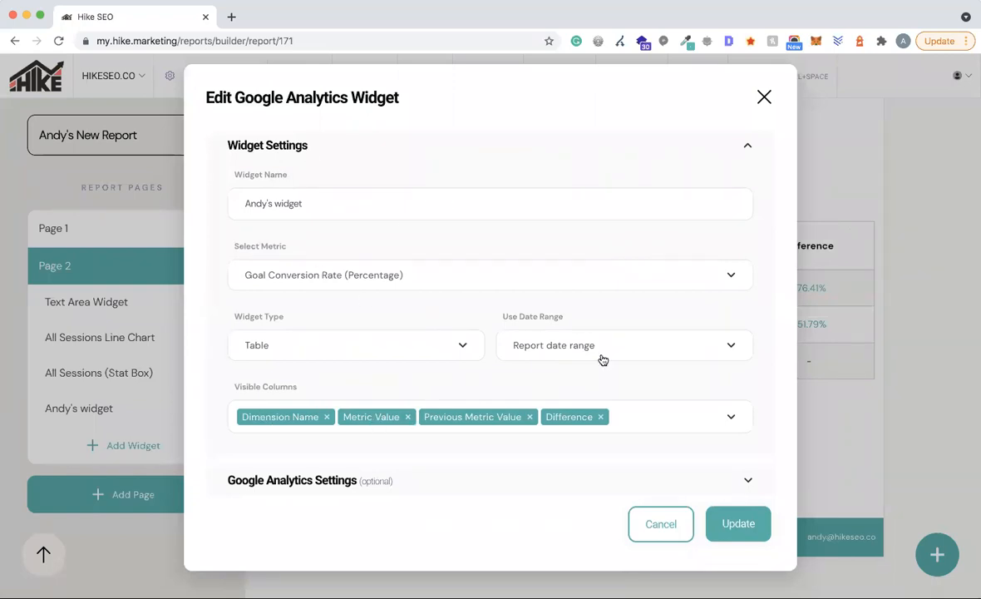
left_click(341, 346)
scroll(366, 425, "down", 3)
scroll(366, 425, "up", 3)
scroll(342, 421, "down", 1)
scroll(348, 431, "down", 2)
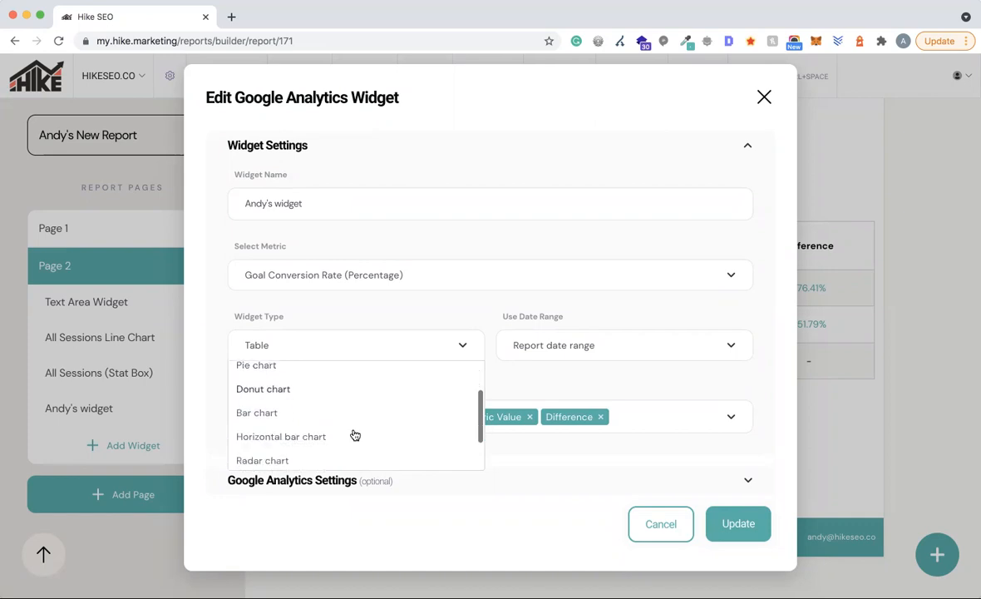
scroll(302, 435, "down", 2)
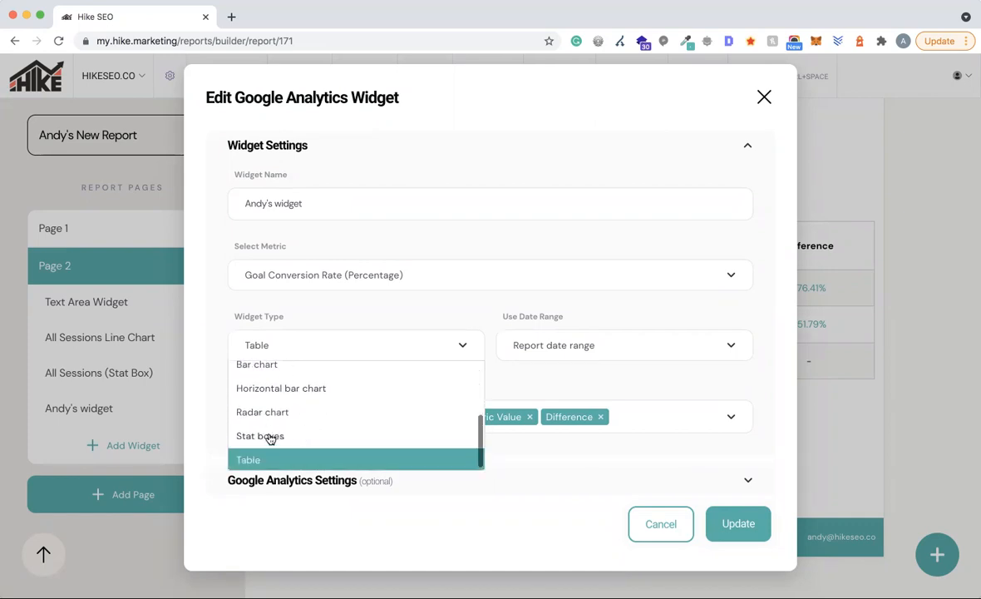
left_click(598, 388)
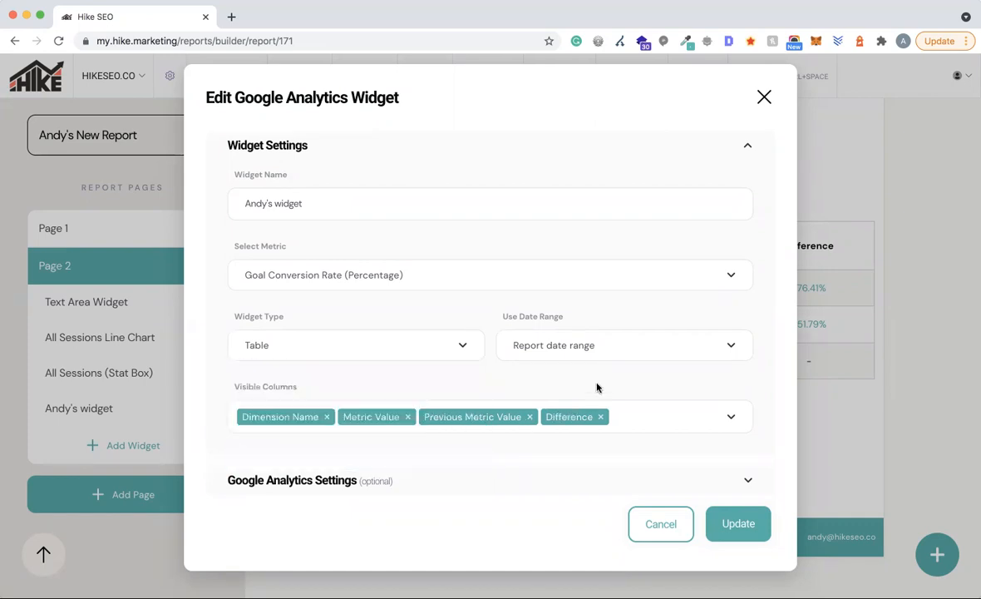
left_click(314, 482)
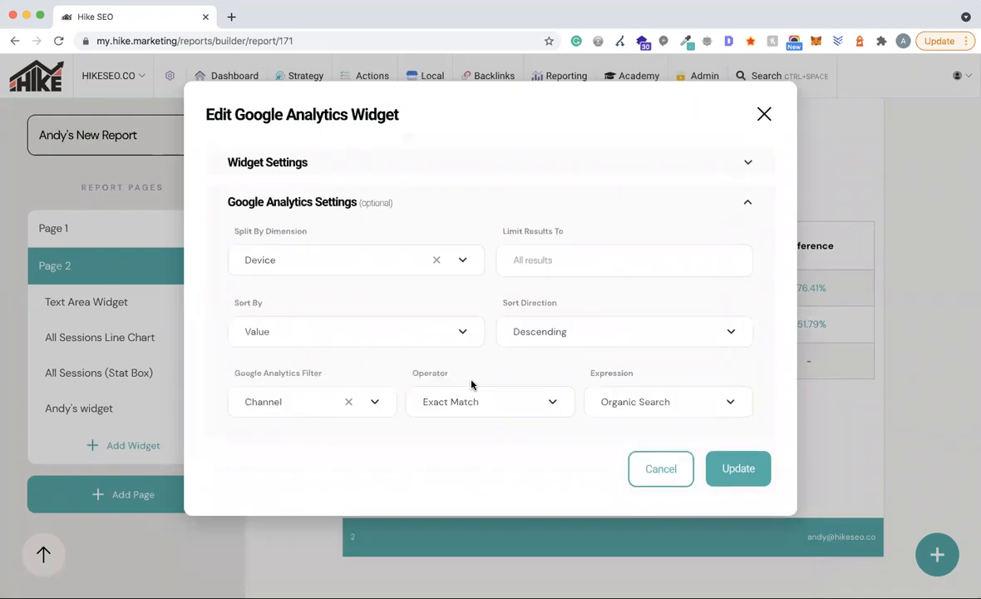
left_click(304, 261)
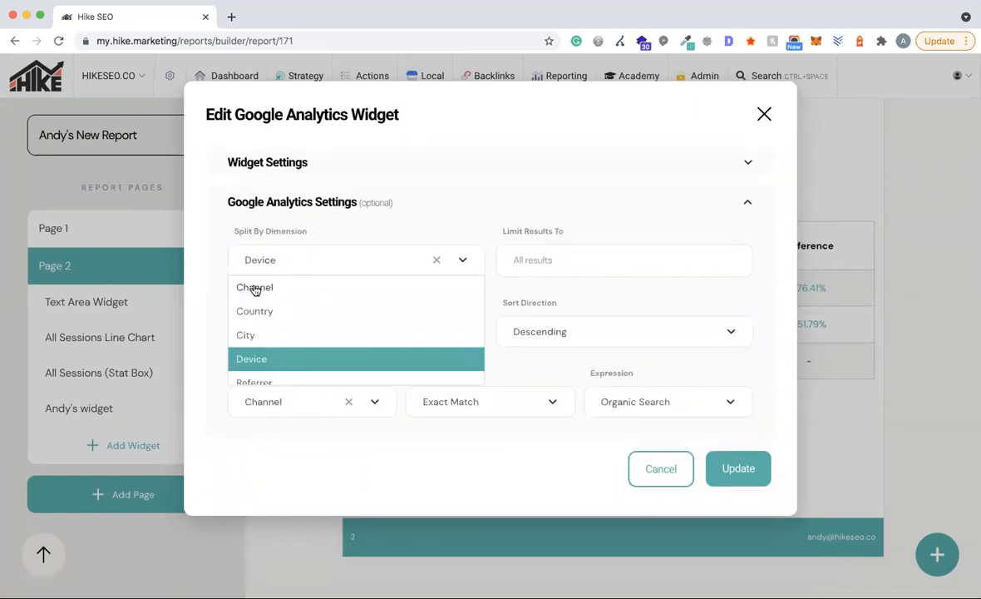
scroll(279, 324, "down", 1)
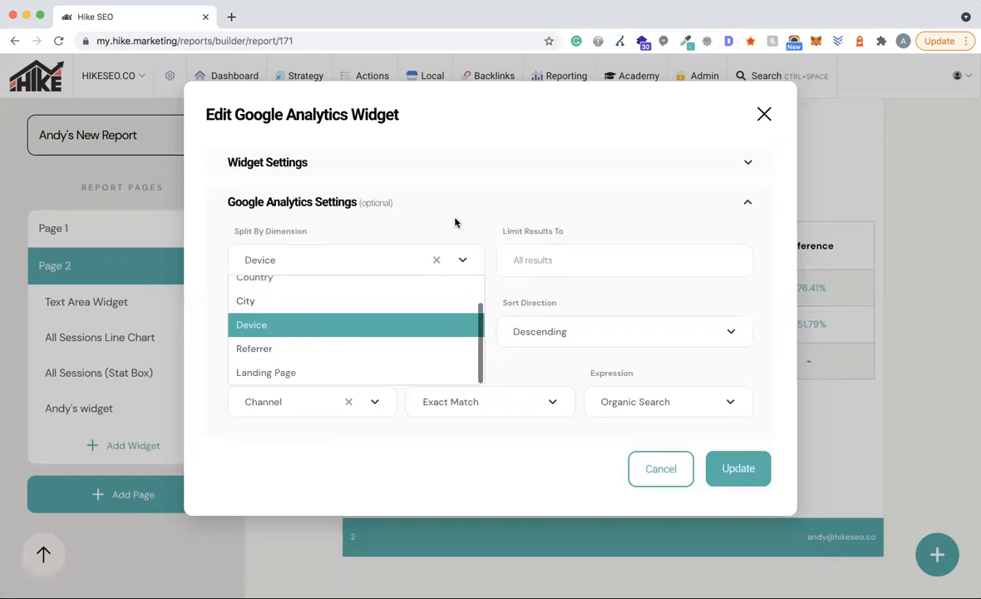
left_click(569, 226)
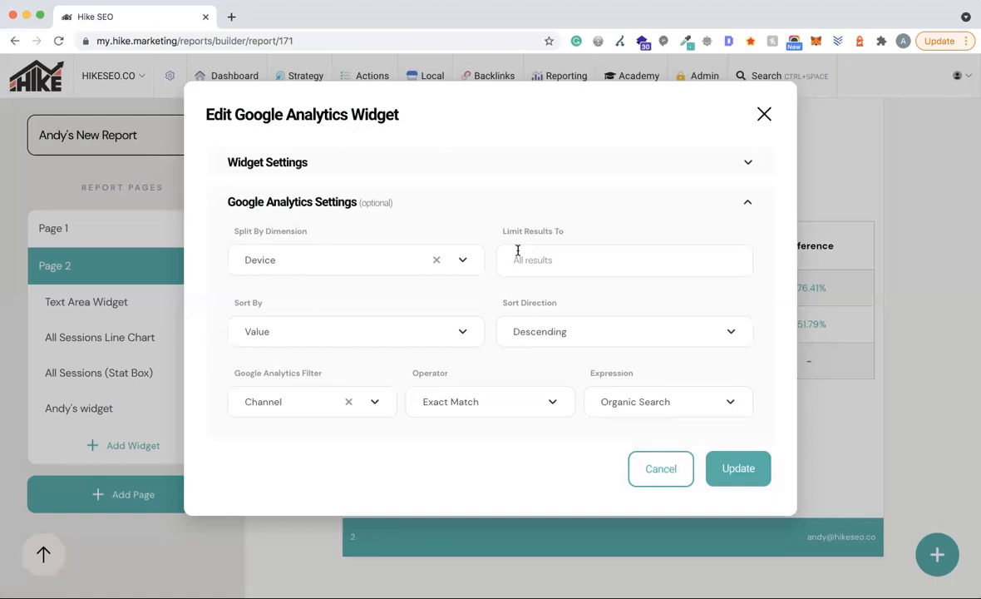
left_click(657, 469)
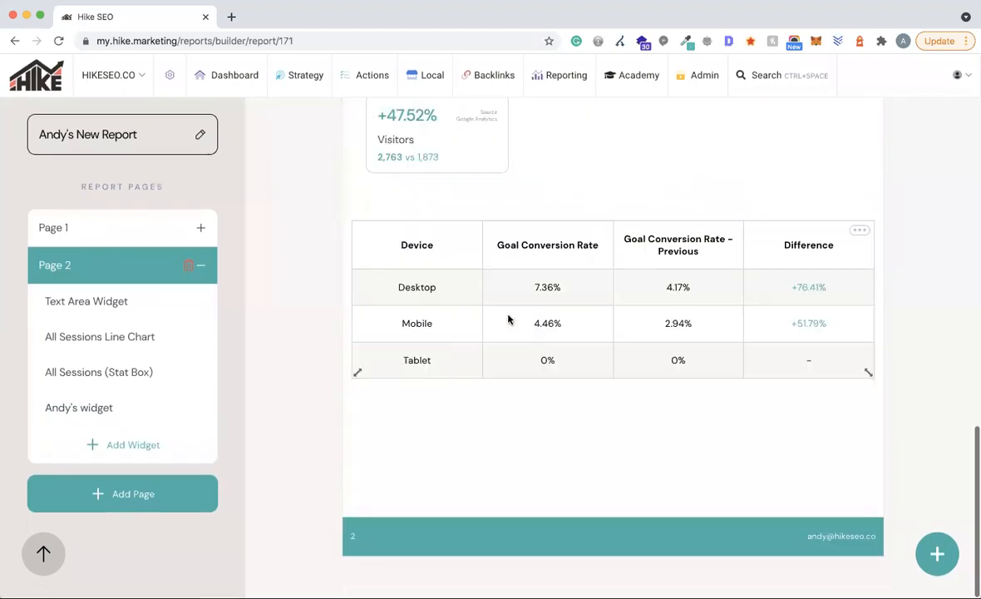
- Move the Visitors stat box lower and add a Goal Completions by Channel table
left_click_drag(508, 319, 509, 404)
left_click_drag(463, 178, 554, 221)
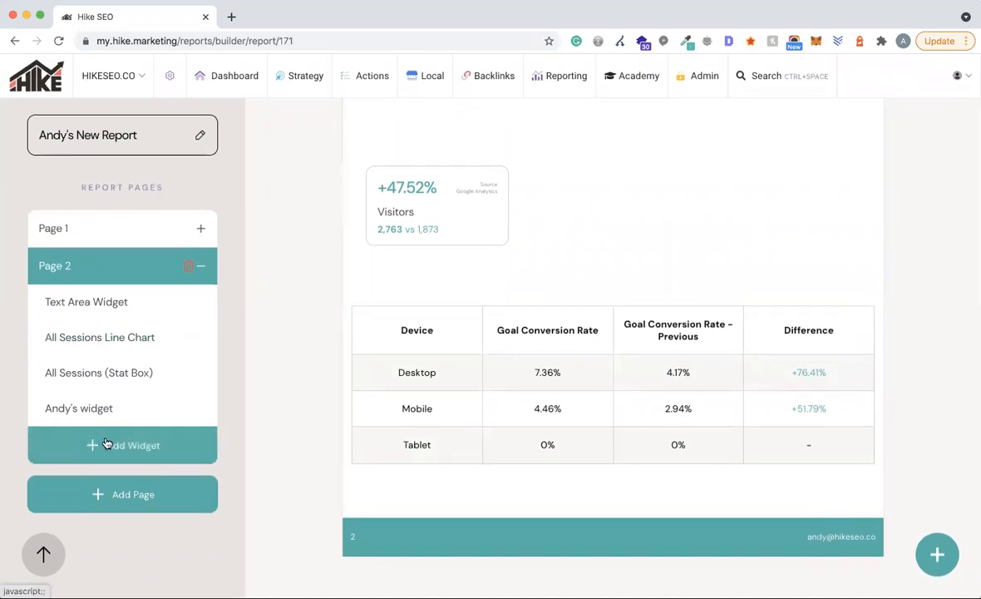
left_click(108, 439)
left_click(315, 198)
left_click(377, 224)
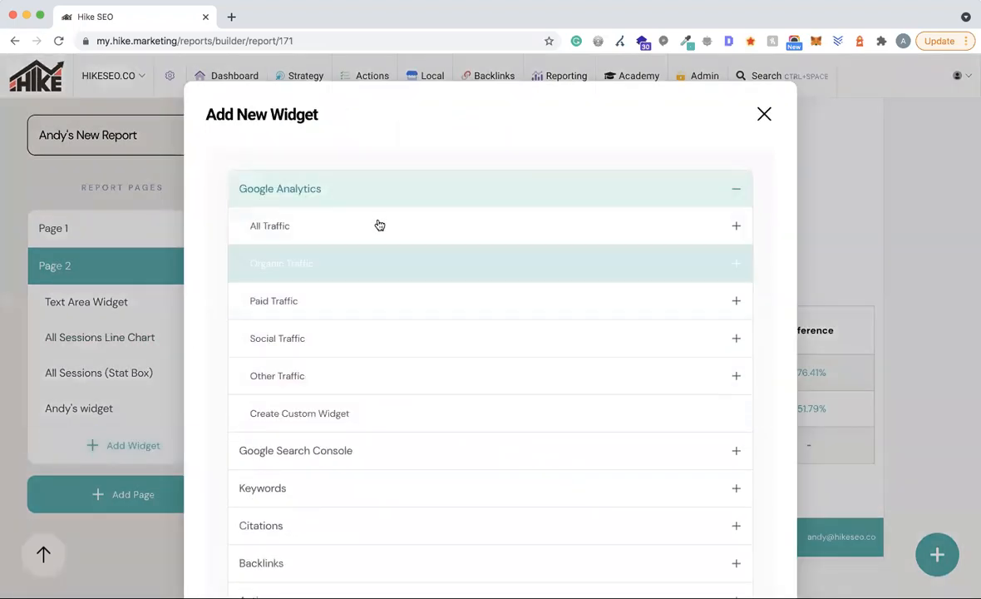
scroll(416, 291, "down", 2)
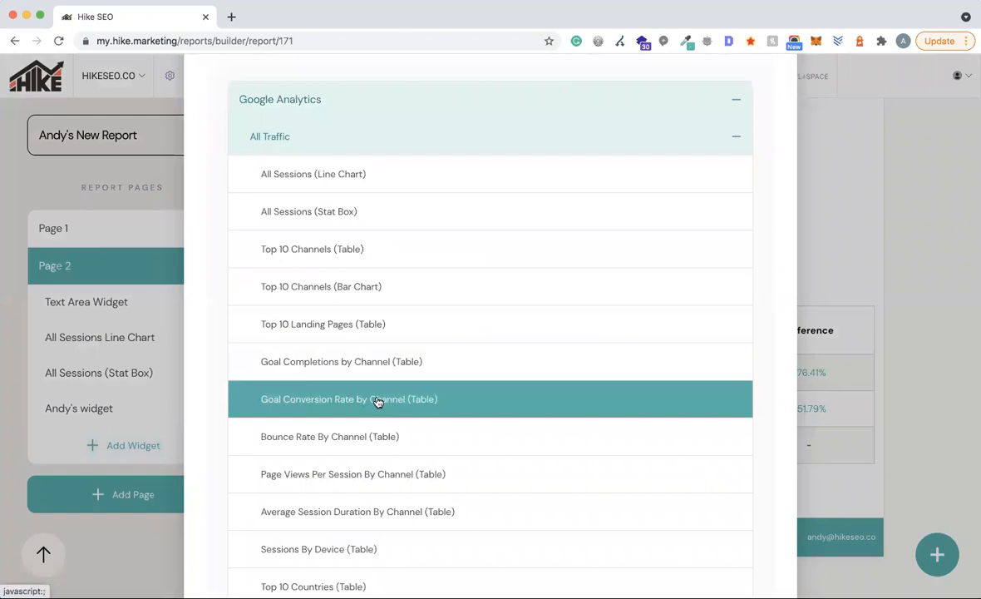
left_click(376, 373)
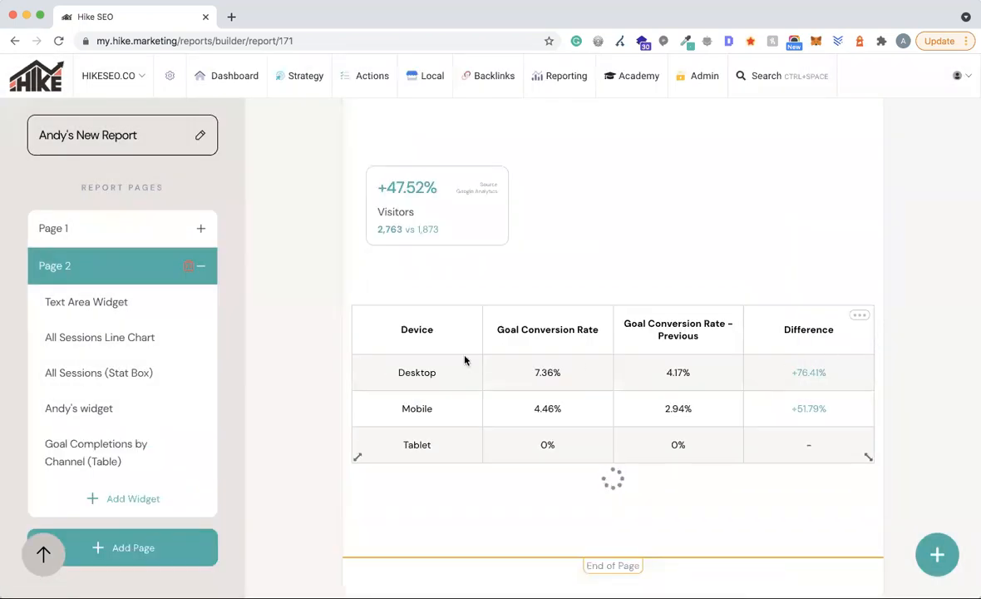
- Return to the report cover and show the Download options: Preview in browser and Export as PDF
scroll(720, 402, "down", 2)
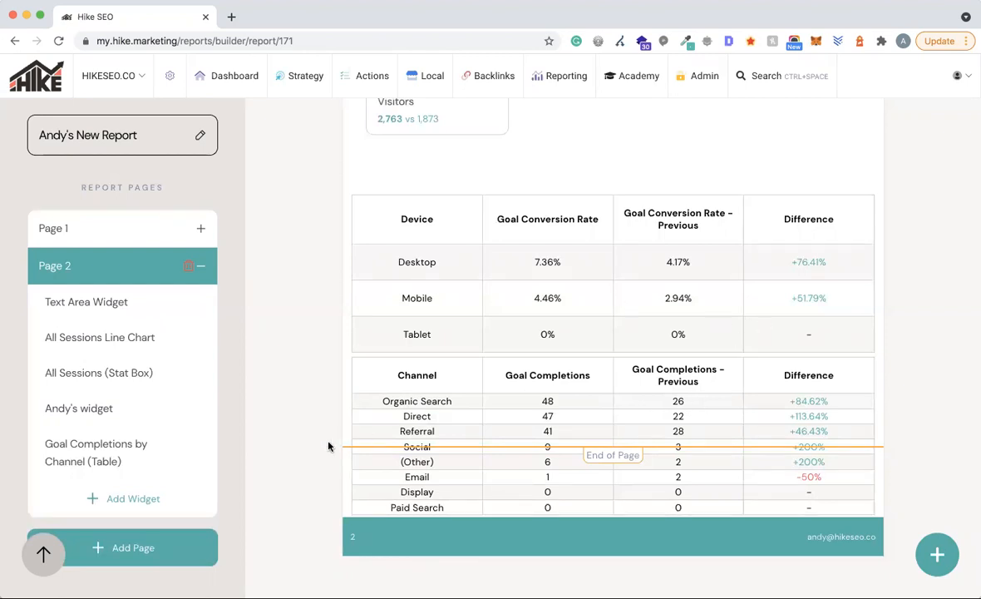
scroll(947, 384, "up", 15)
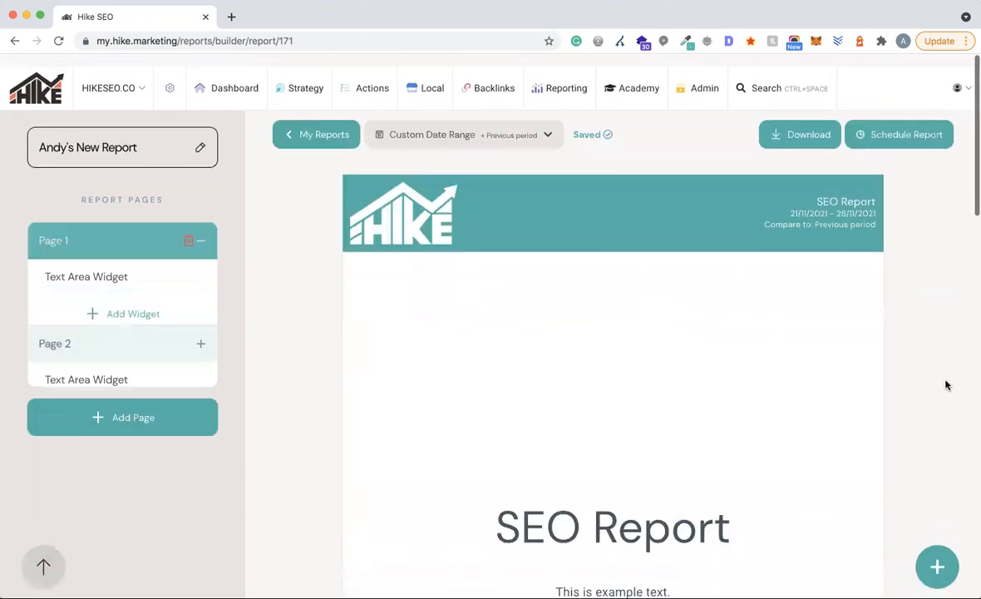
left_click(799, 122)
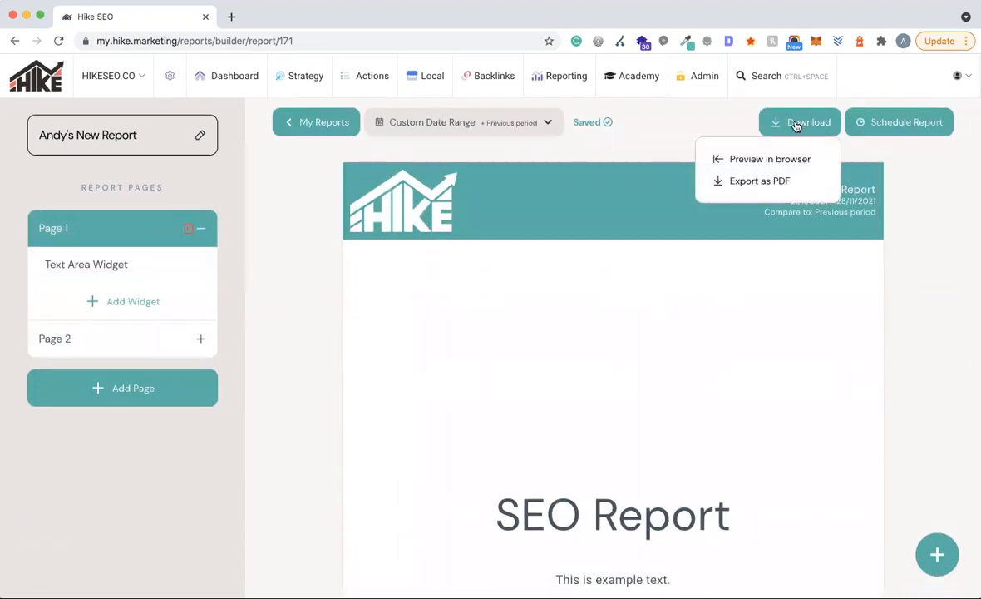
- Open the report preview in a new browser tab, inspect its address, and scroll through the pages
left_click(754, 160)
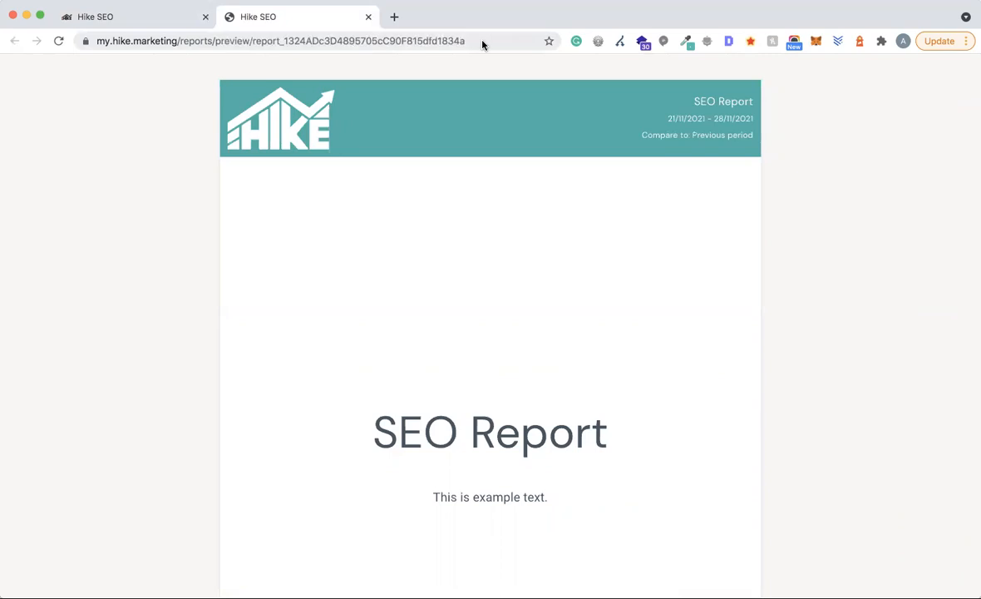
left_click(457, 41)
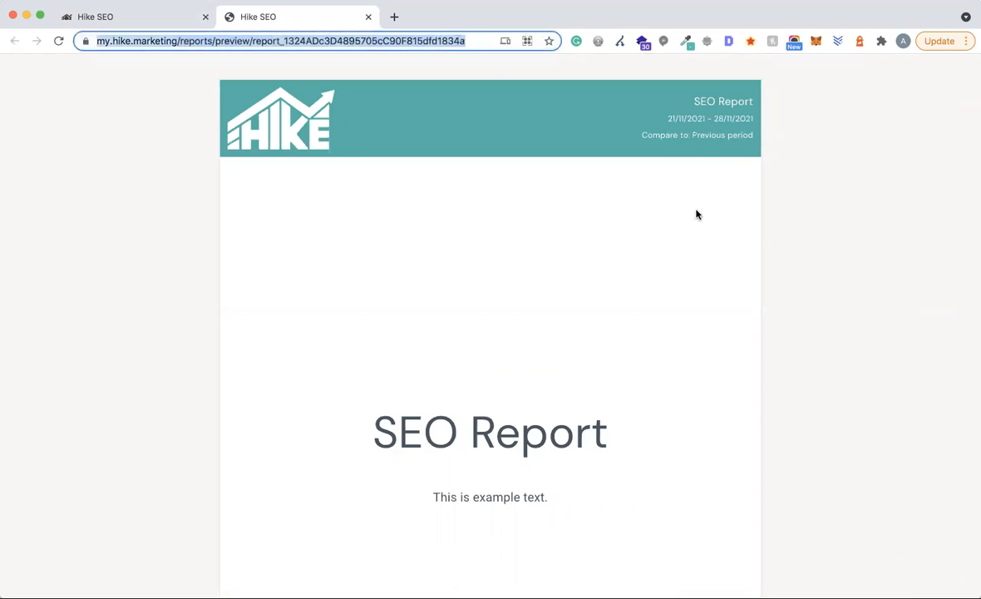
left_click(174, 46)
left_click_drag(208, 41, 84, 41)
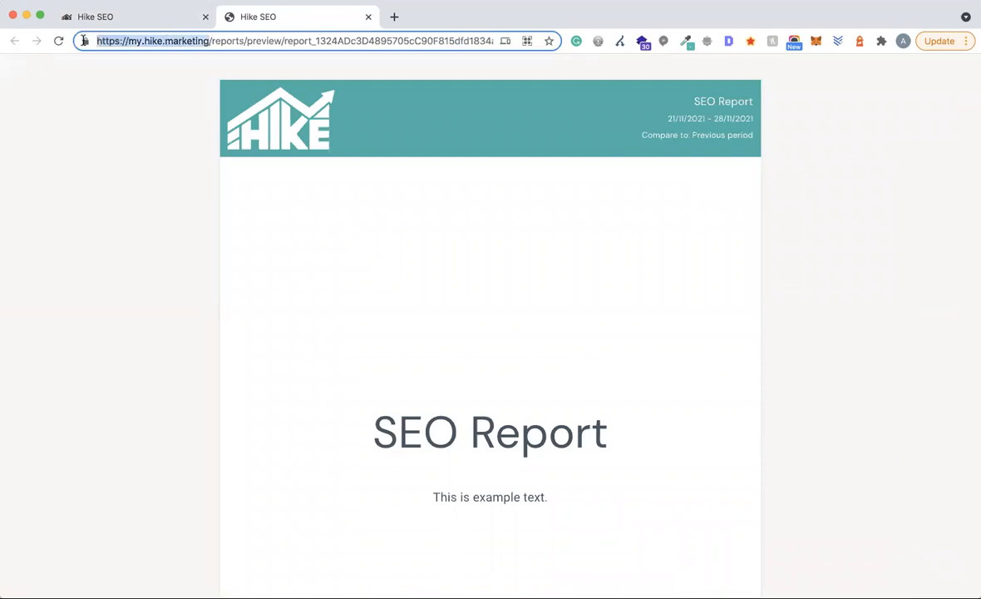
left_click(871, 214)
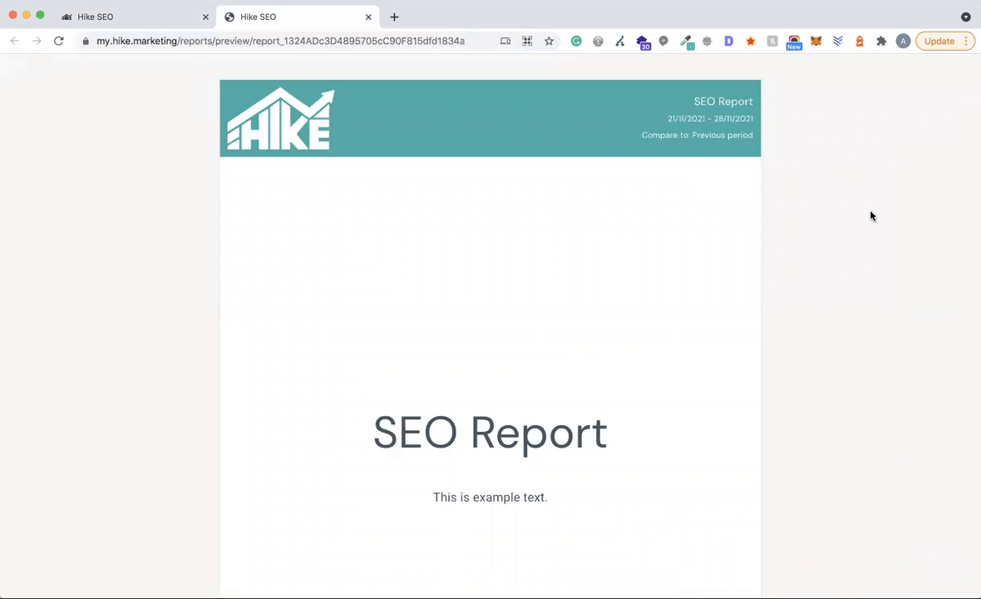
scroll(872, 216, "down", 10)
scroll(871, 215, "down", 5)
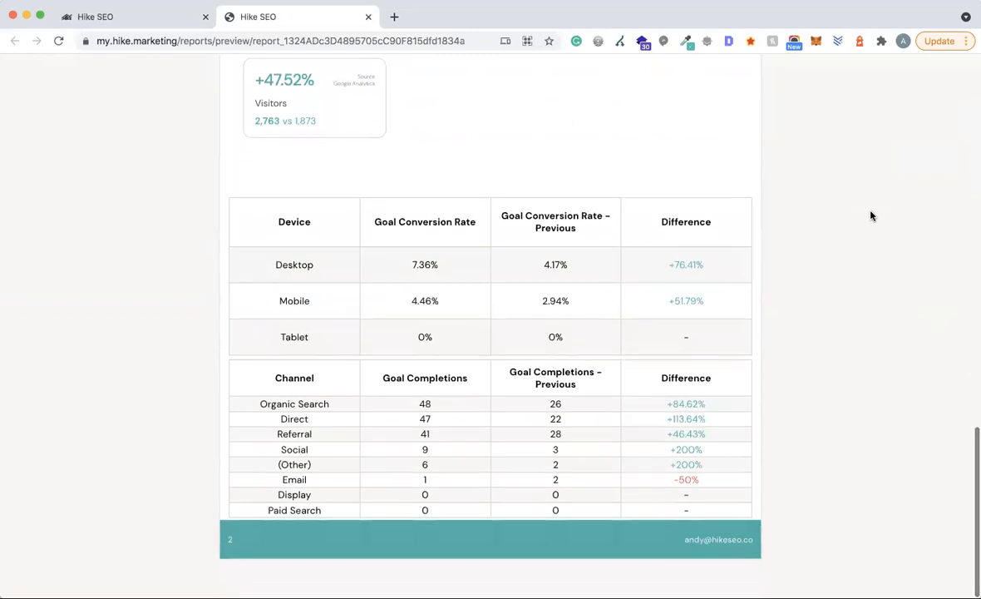
scroll(800, 447, "up", 1)
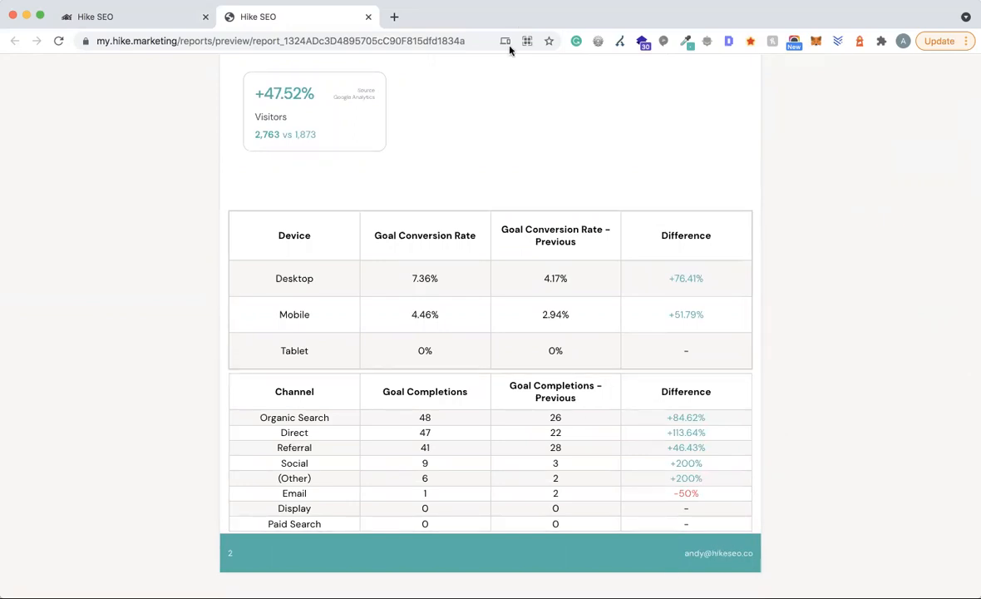
- Close the preview and delete the Goal Completions by Channel table from Page 2
left_click(369, 18)
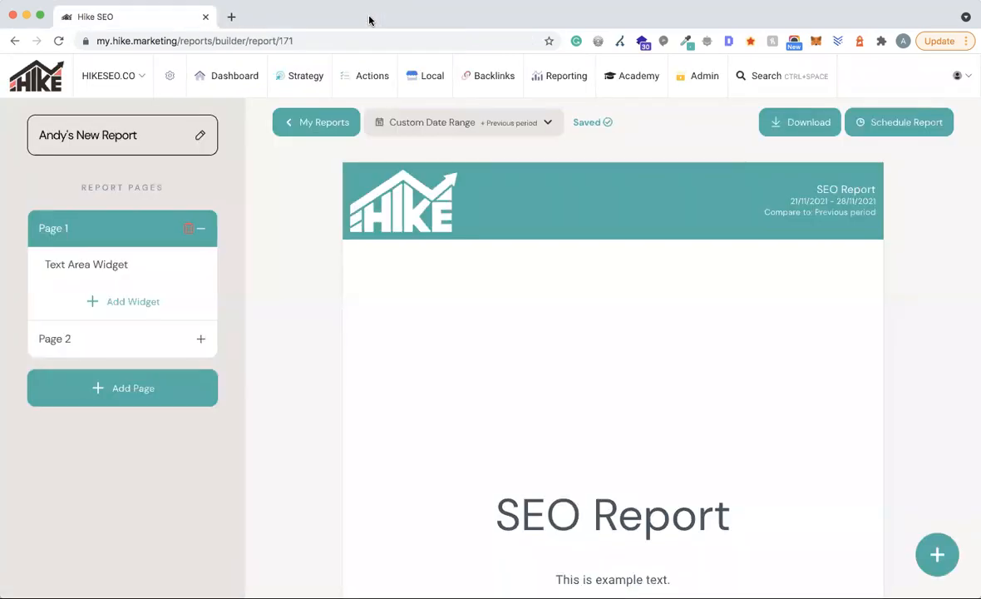
scroll(701, 379, "down", 20)
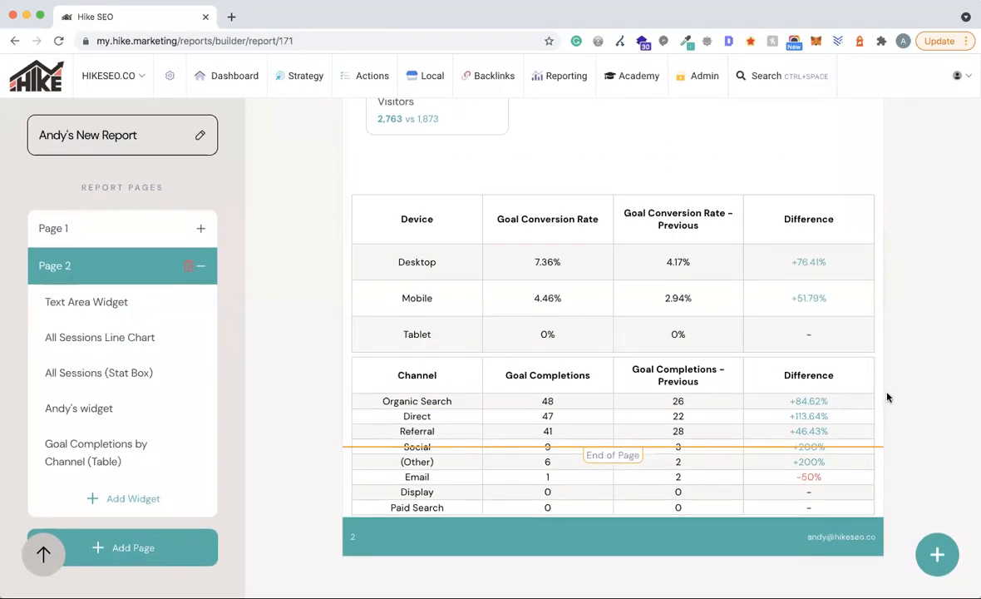
left_click(862, 369)
left_click(773, 430)
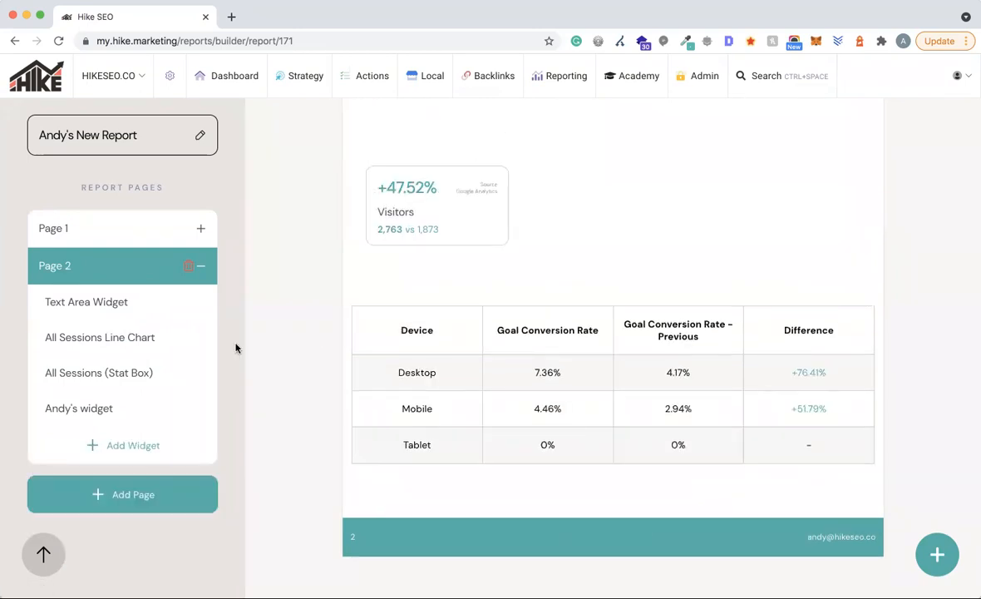
- Add Page 3 holding a Google Analytics All Traffic Goal Conversion Rate by Channel table
left_click(126, 490)
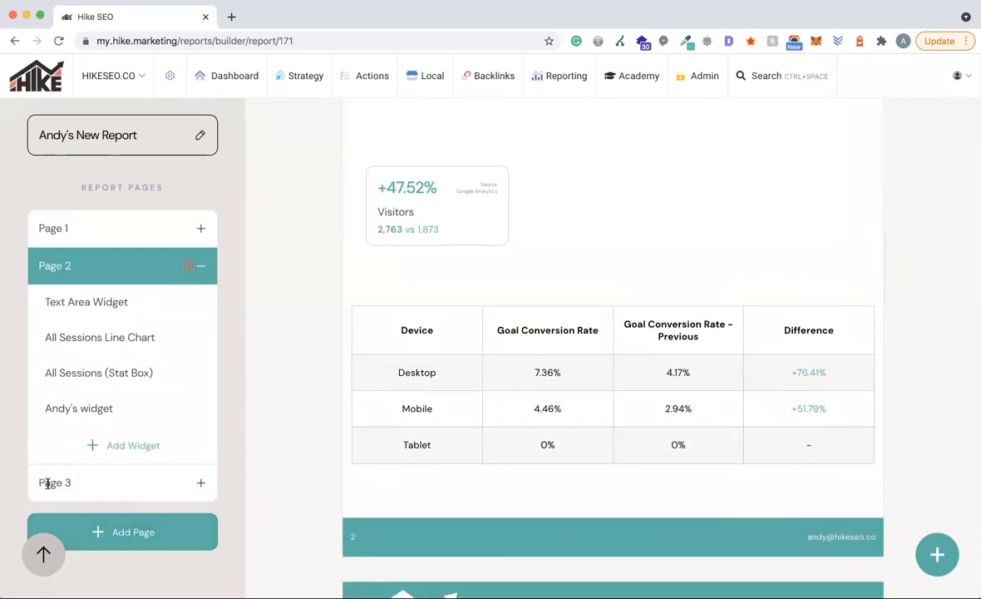
left_click(72, 490)
left_click(133, 340)
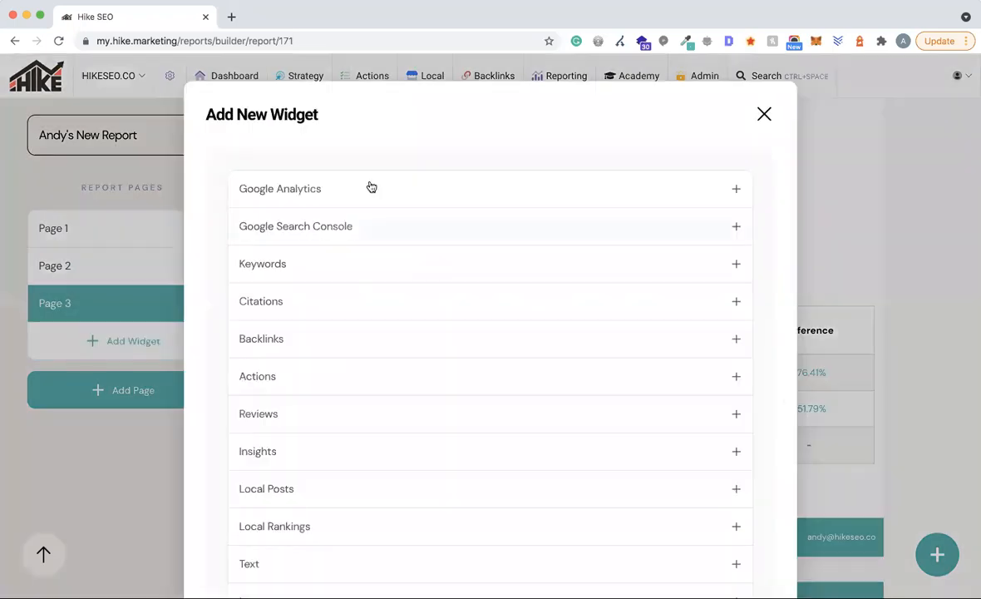
left_click(370, 188)
left_click(349, 227)
scroll(381, 373, "down", 3)
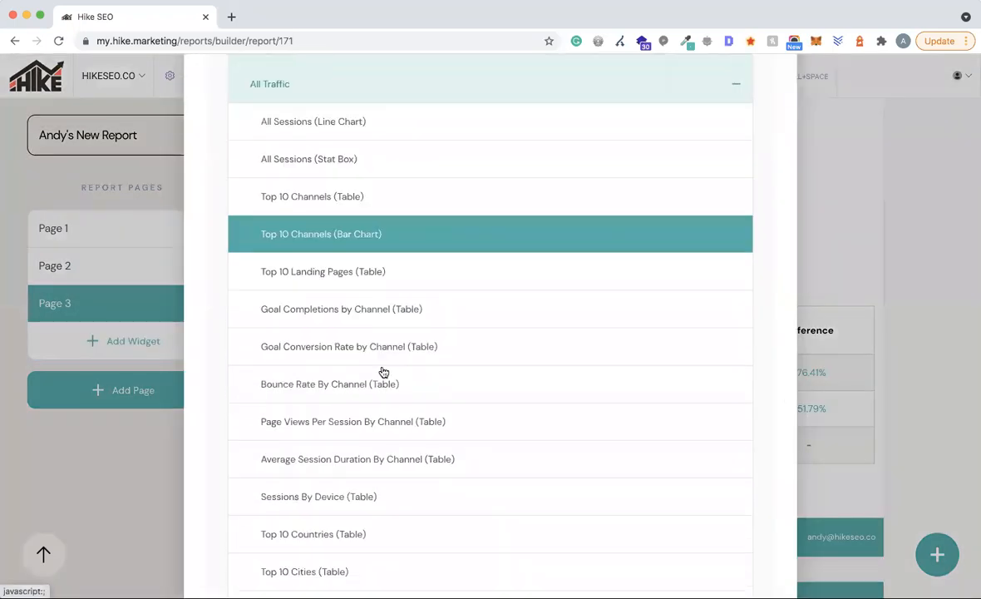
left_click(344, 347)
scroll(933, 344, "down", 5)
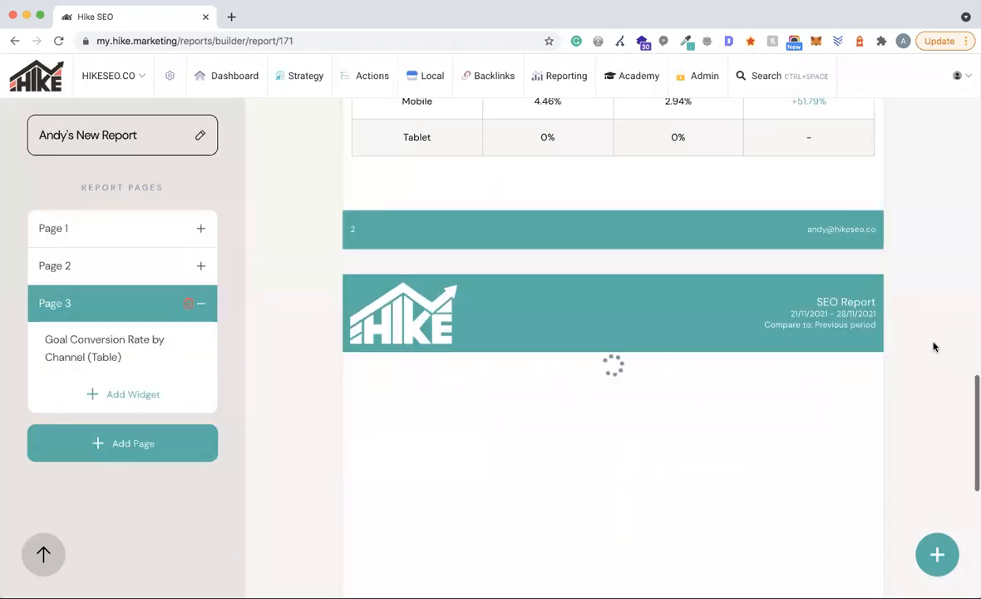
left_click_drag(678, 293, 678, 334)
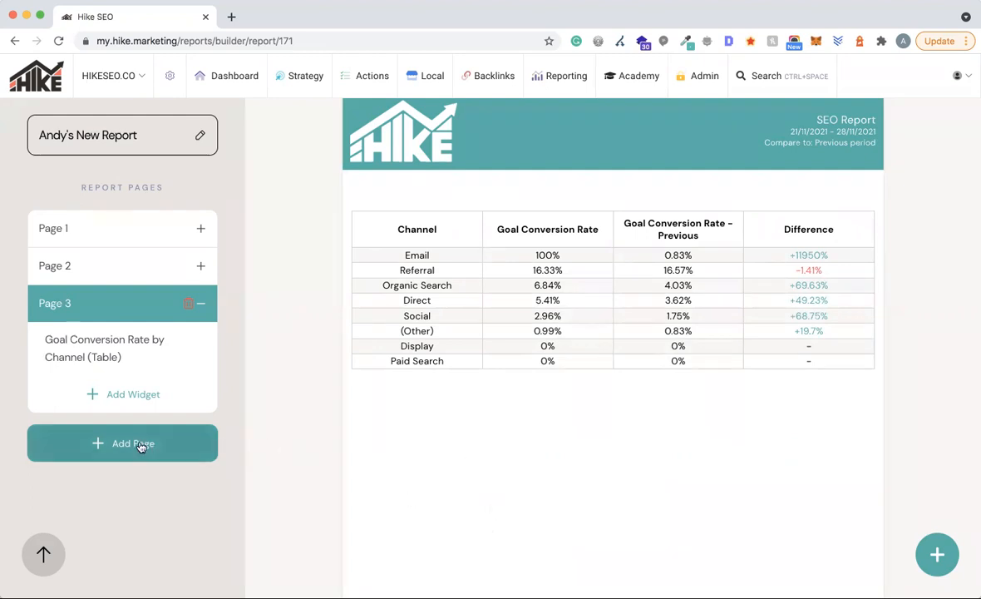
left_click(134, 397)
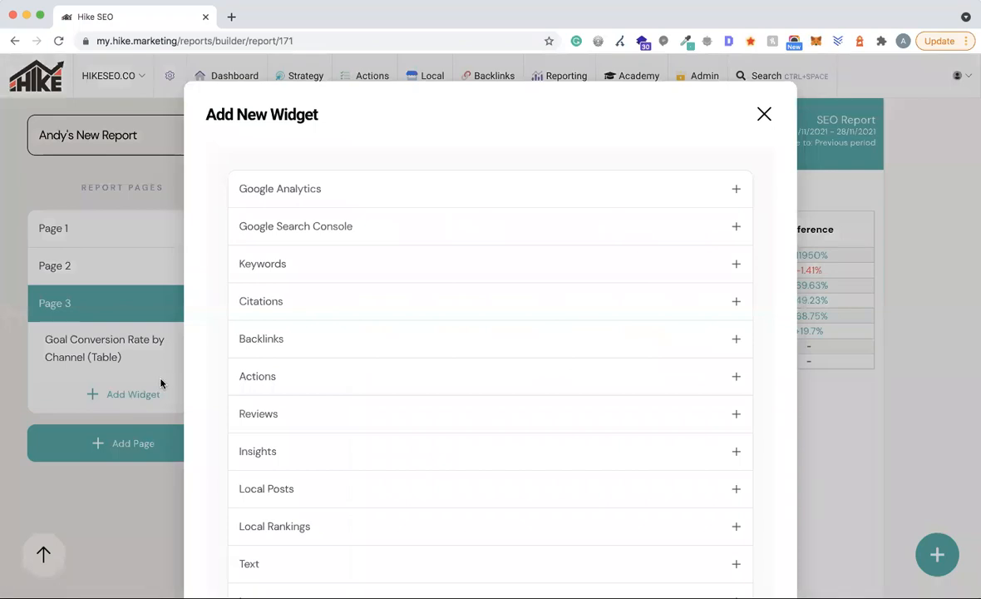
scroll(560, 366, "down", 1)
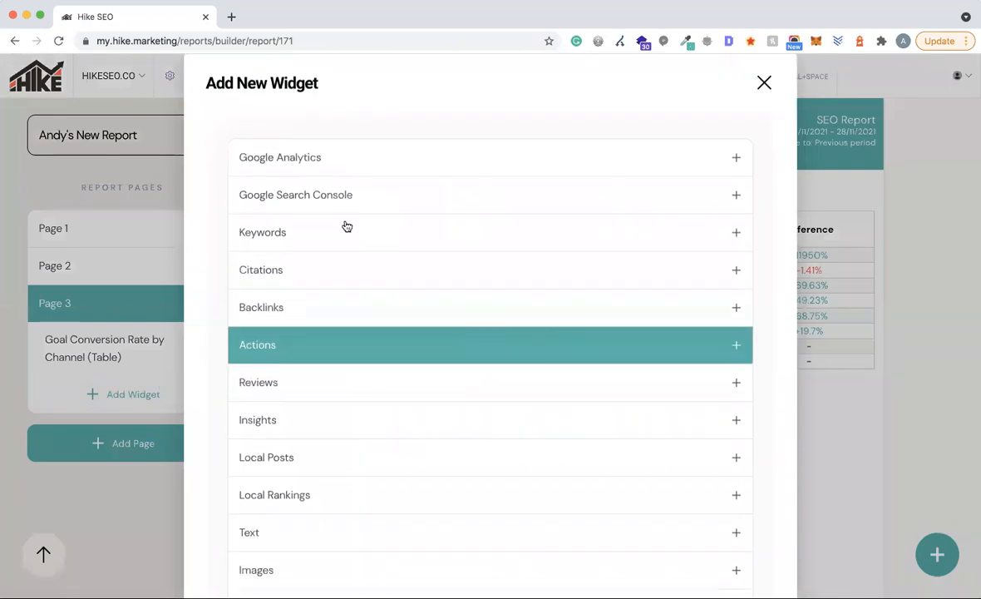
left_click(357, 196)
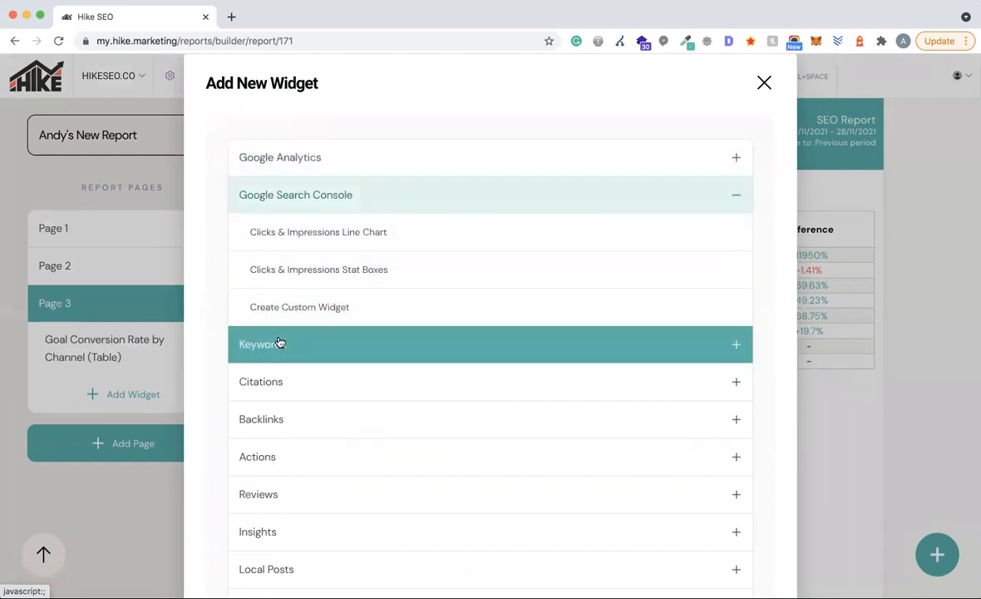
left_click(281, 344)
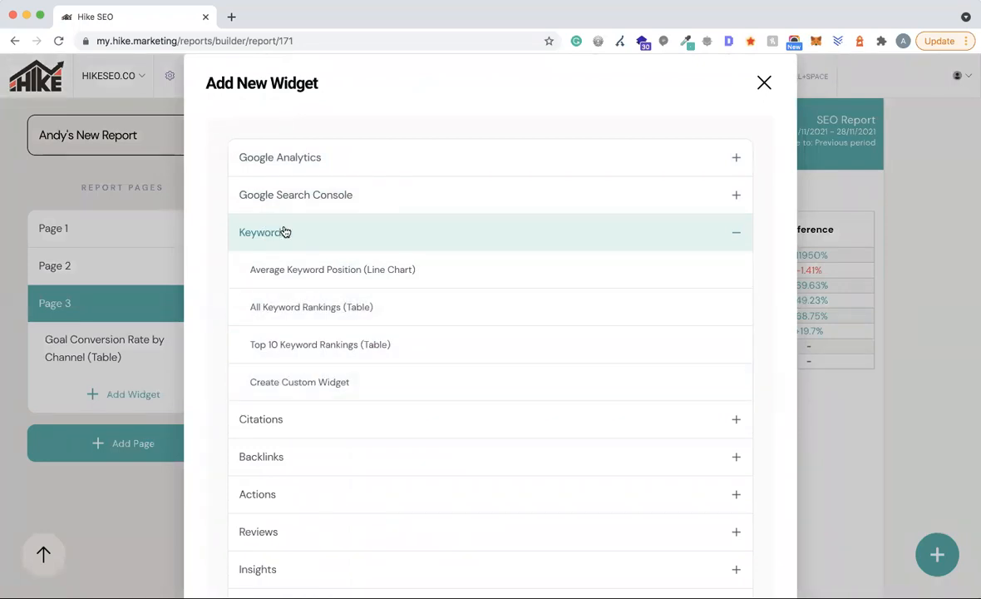
left_click(329, 312)
scroll(736, 433, "down", 5)
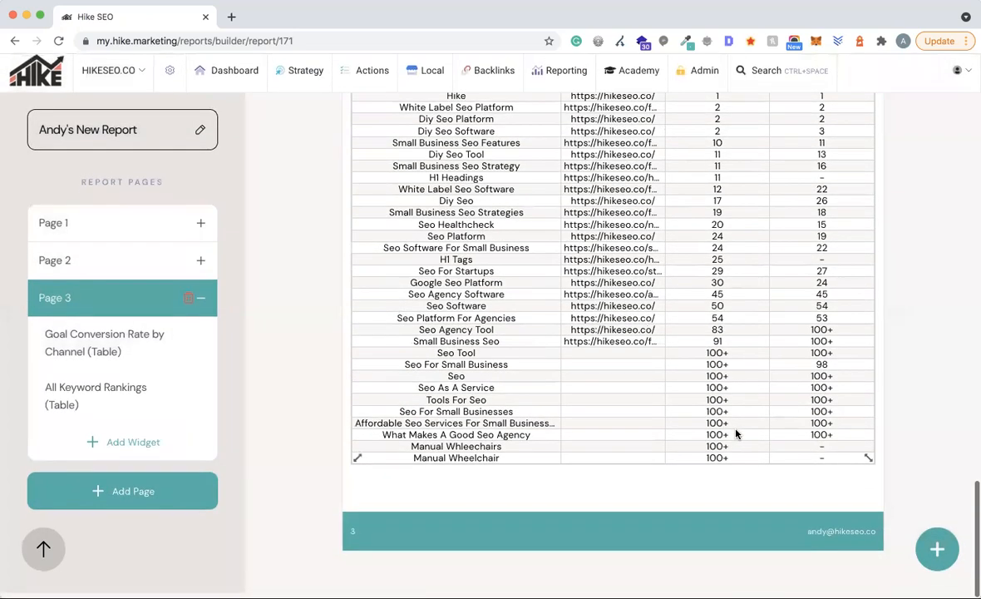
scroll(736, 434, "up", 3)
left_click(859, 231)
left_click(740, 279)
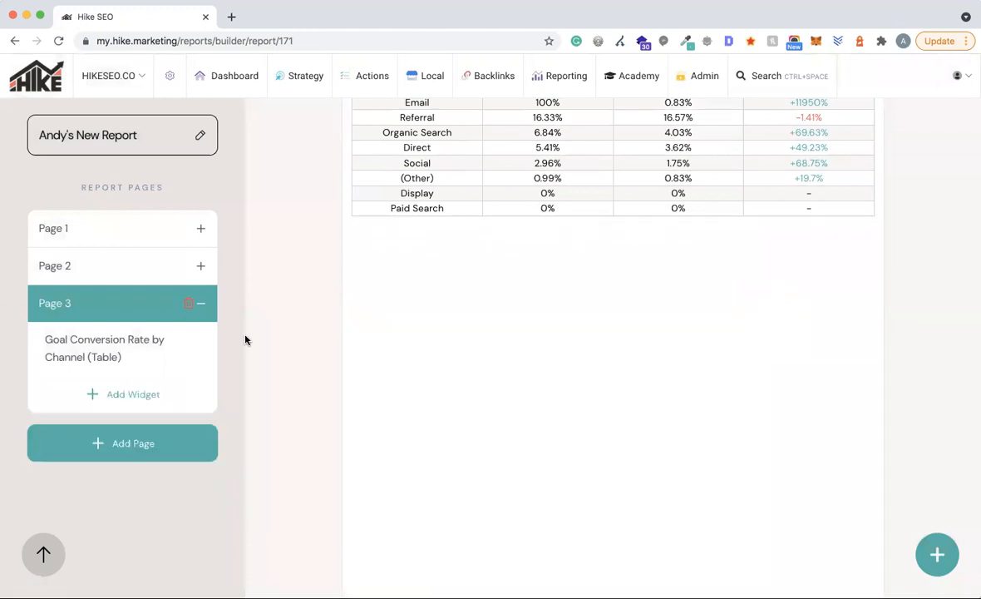
left_click(142, 392)
left_click(366, 264)
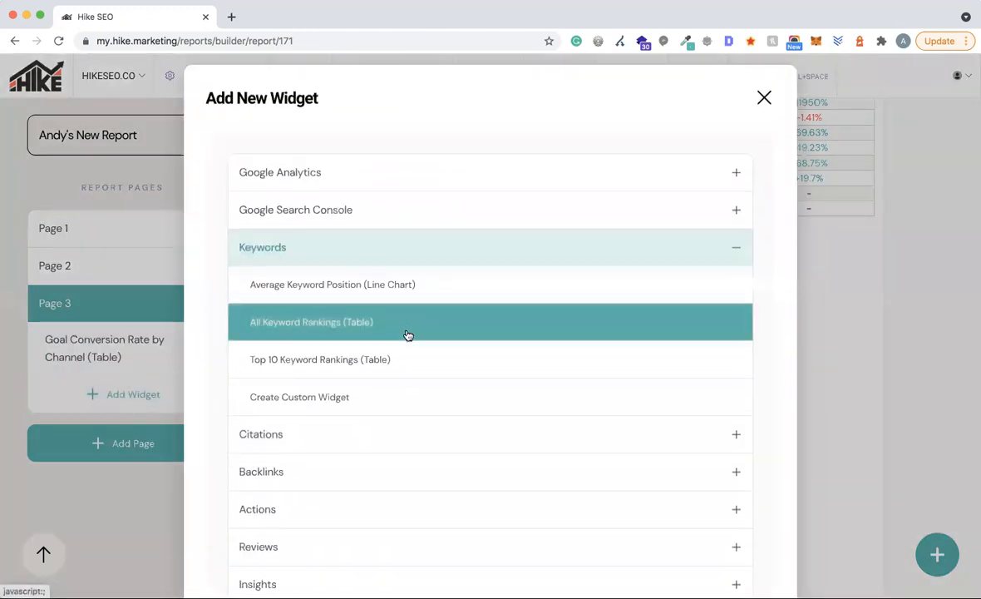
left_click(346, 360)
scroll(696, 172, "down", 2)
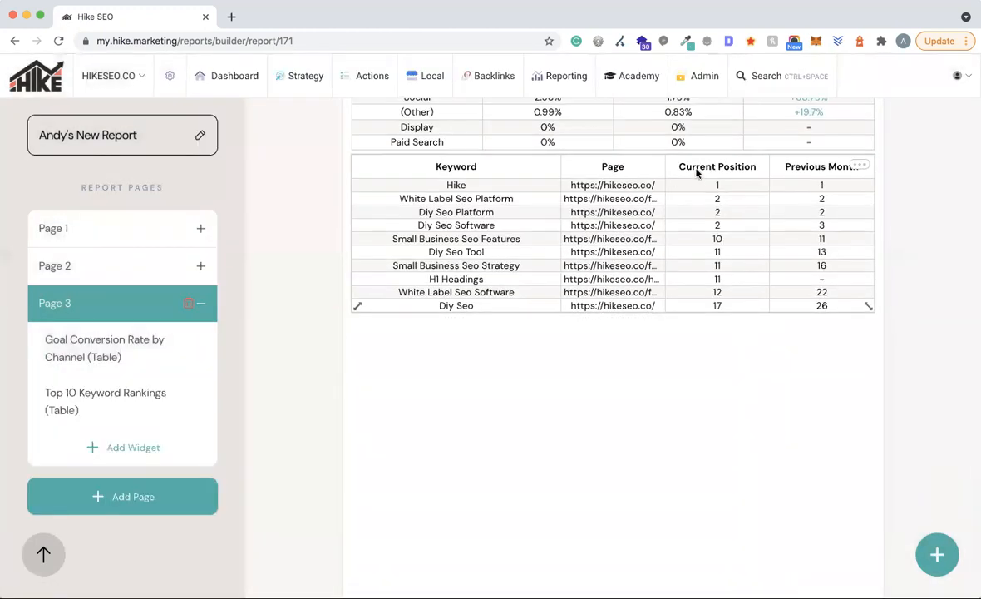
left_click(859, 165)
left_click(773, 226)
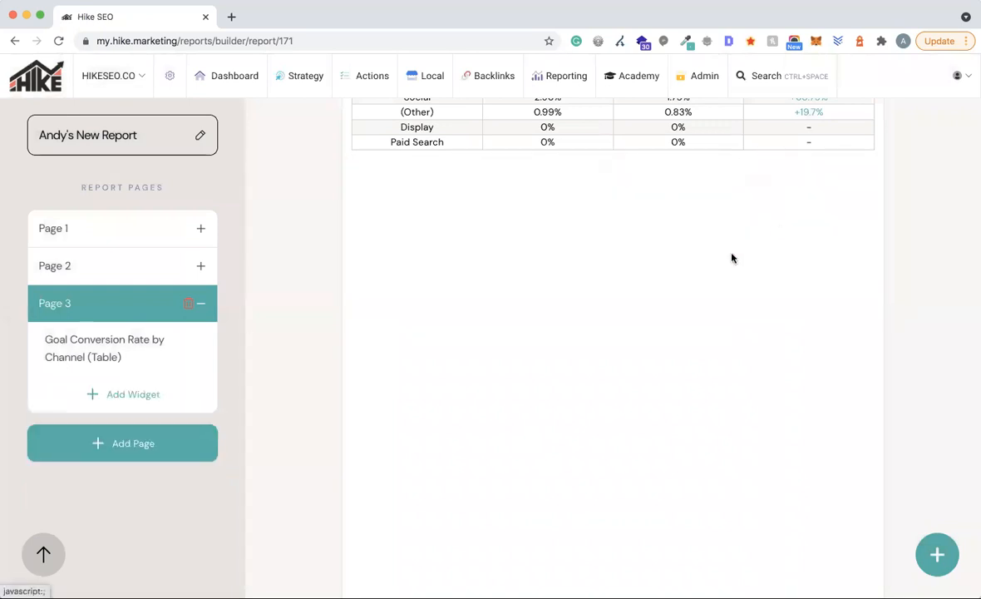
left_click(111, 394)
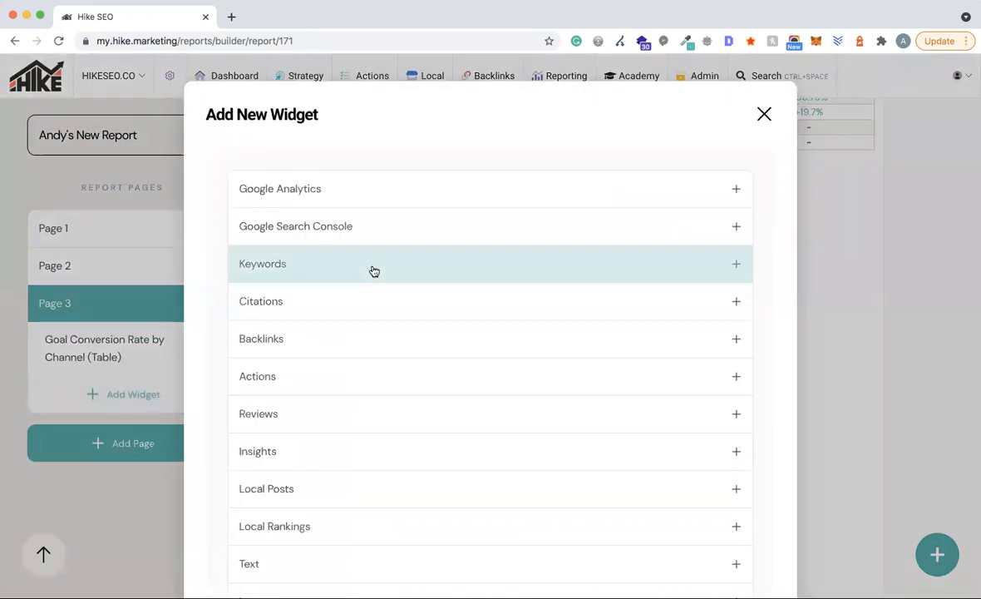
- Start a custom Keywords widget with the Top Keywords metric limited to 20 results
left_click(306, 287)
left_click(294, 298)
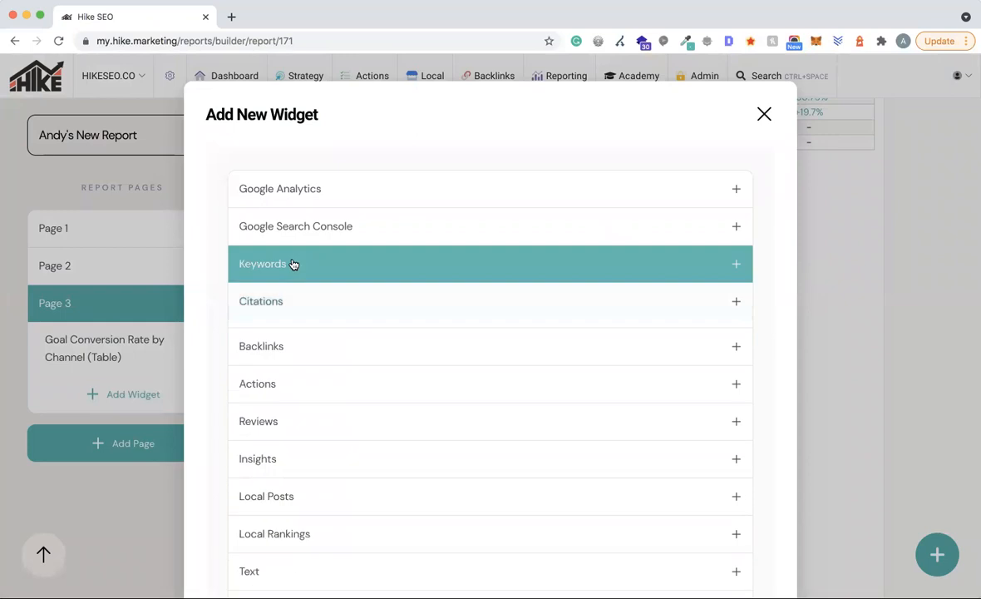
left_click(293, 263)
left_click(282, 393)
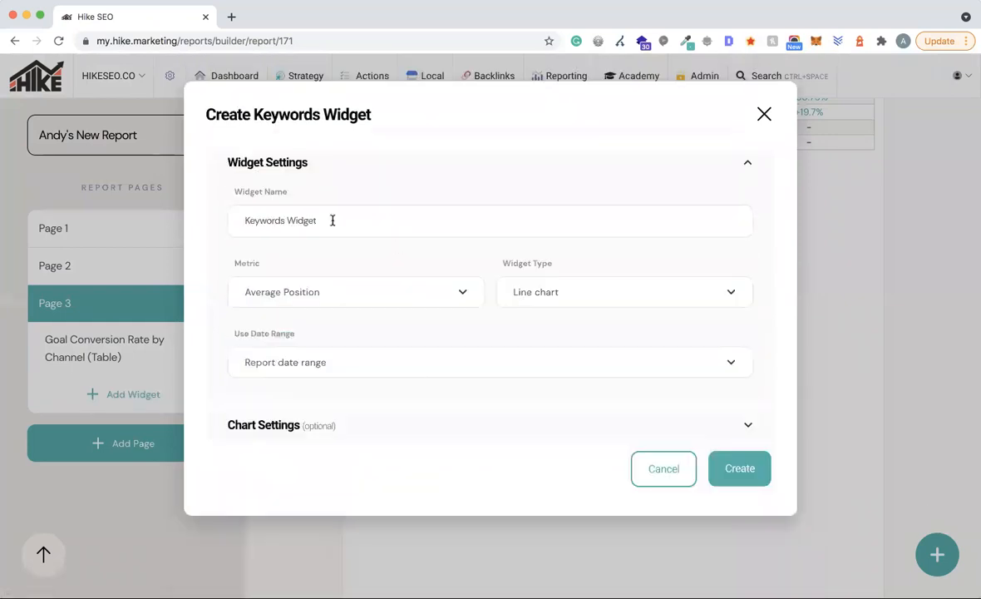
left_click(356, 296)
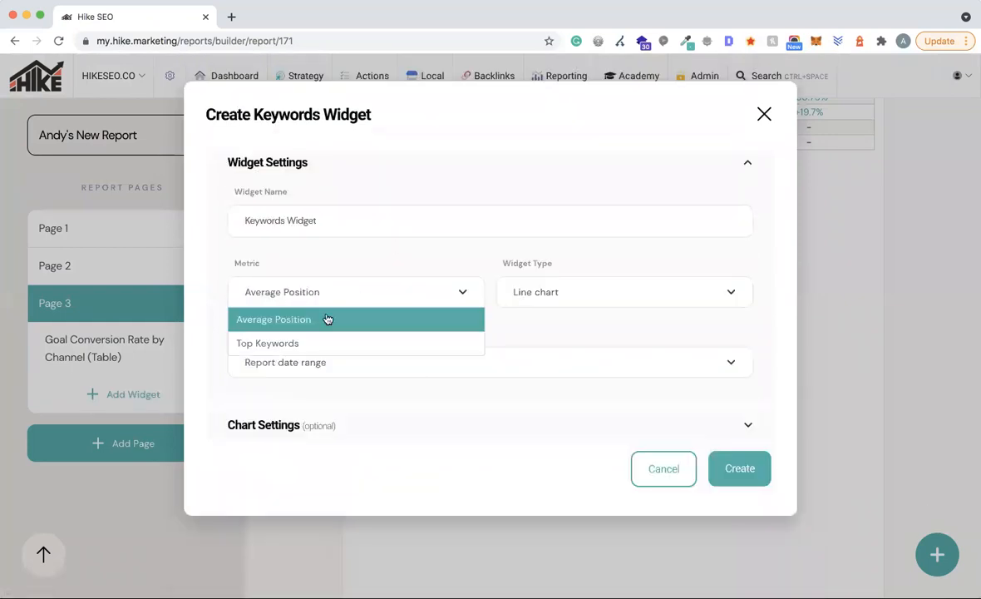
left_click(280, 343)
left_click(637, 292)
type("20")
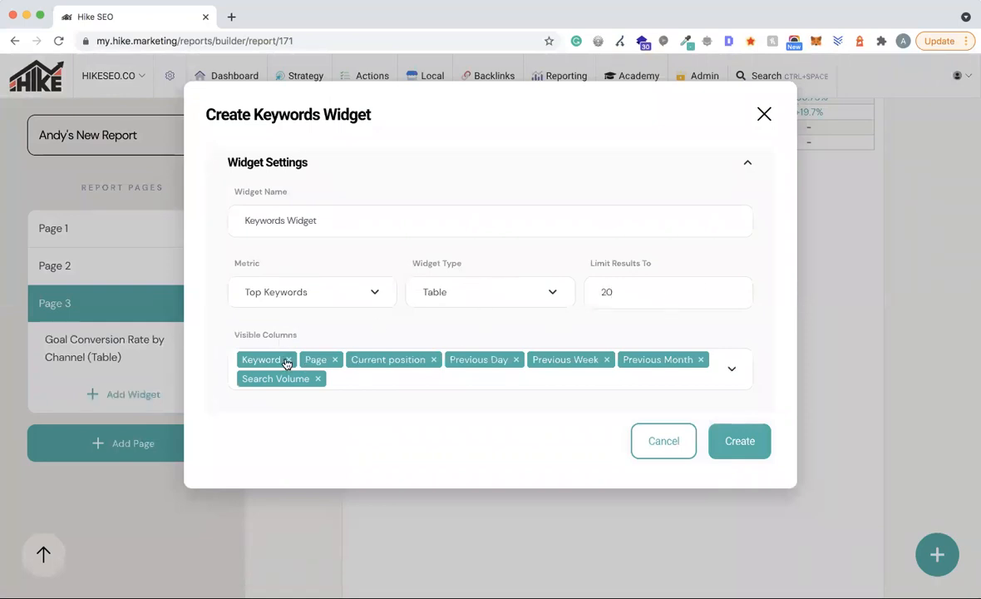
- Drop the Page, Previous Day and Previous Week columns, create the table, then delete it again
left_click(333, 361)
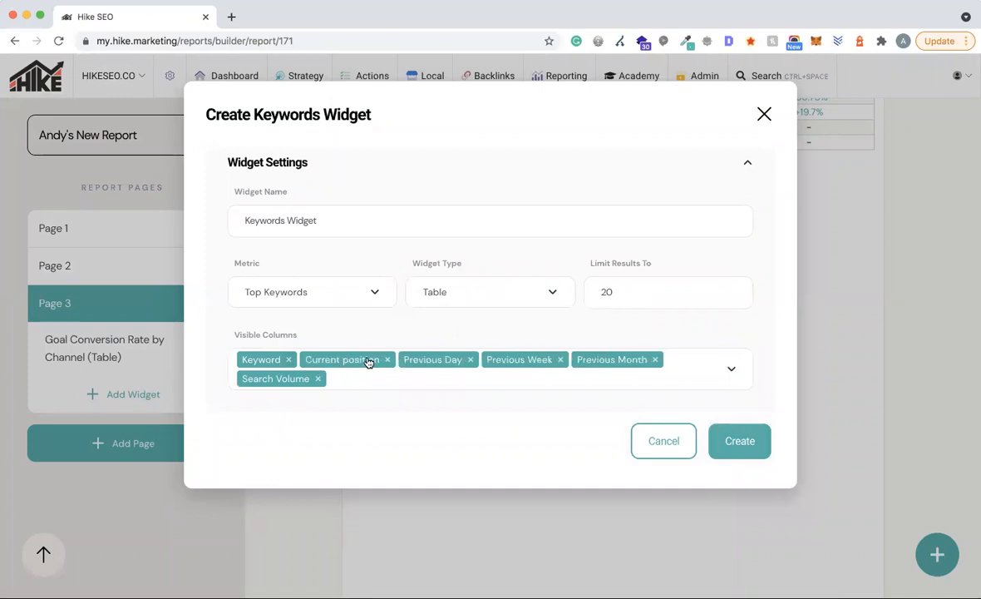
left_click(469, 361)
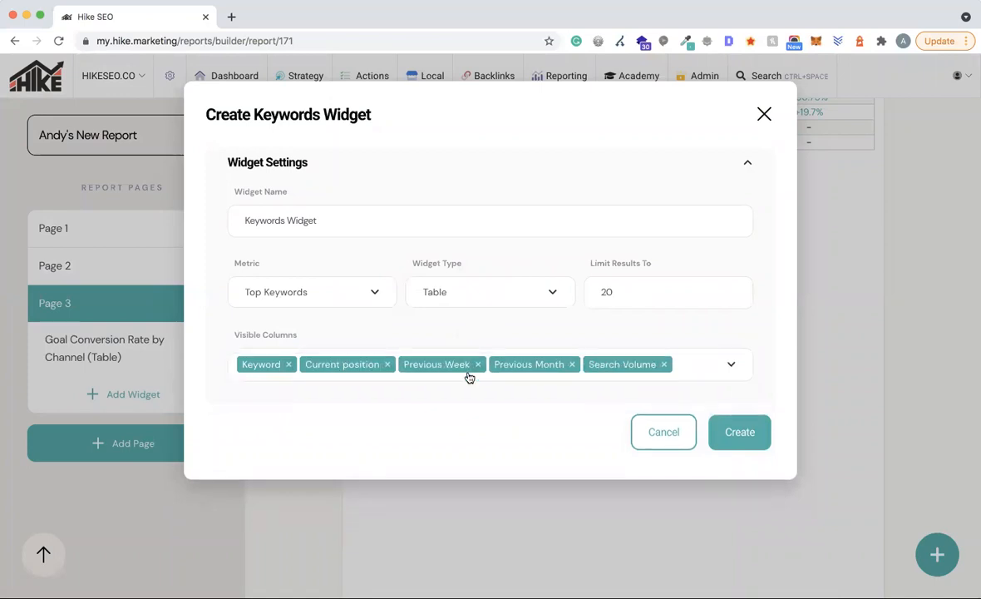
left_click(474, 364)
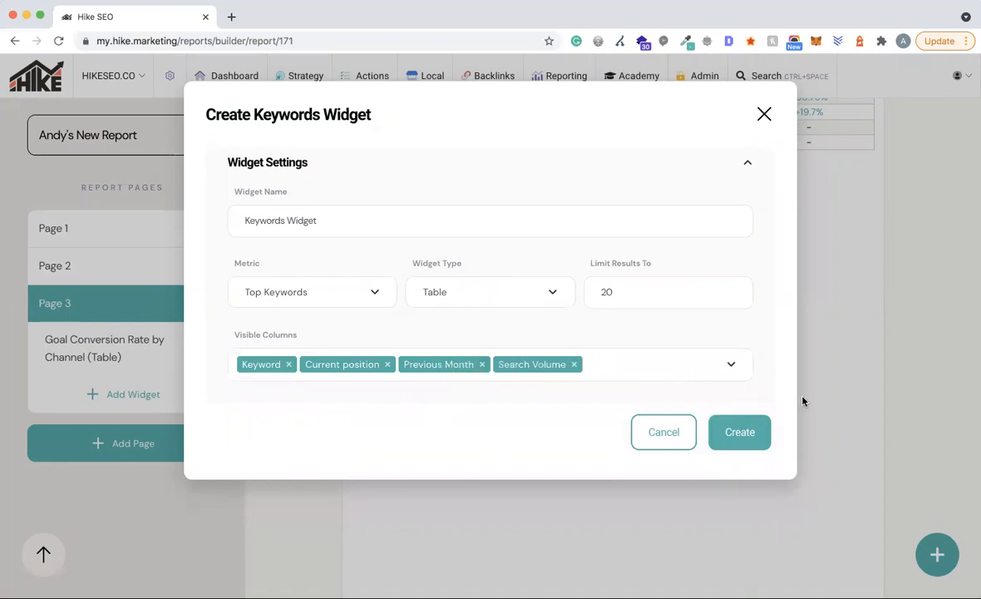
left_click(749, 432)
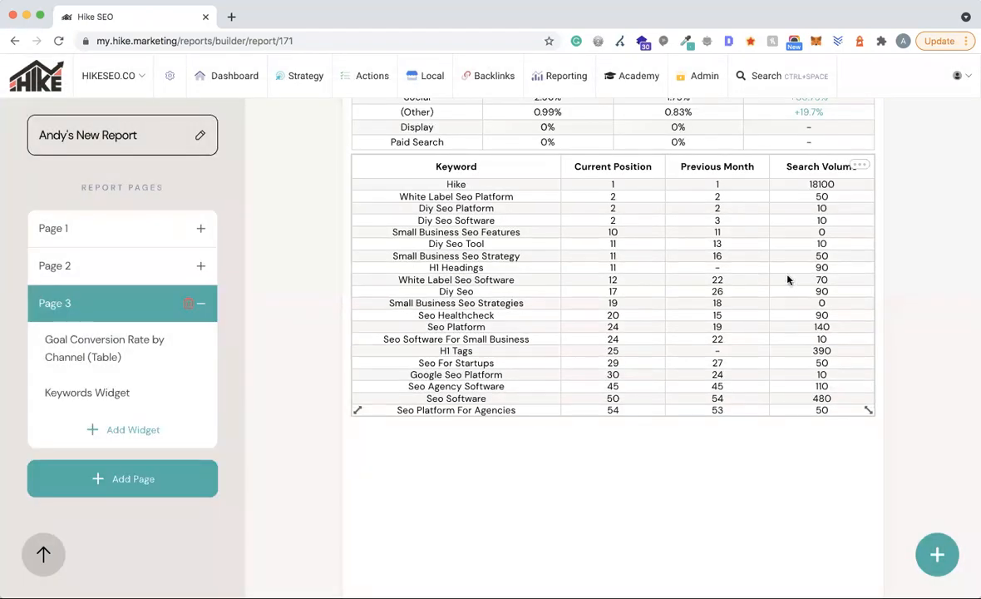
left_click(860, 165)
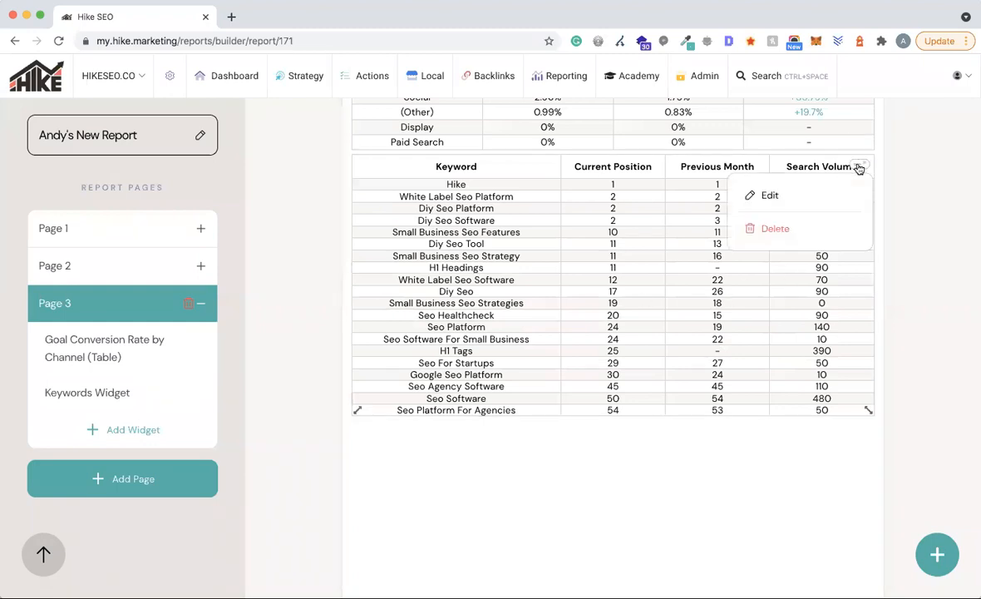
left_click(794, 231)
scroll(620, 397, "up", 4)
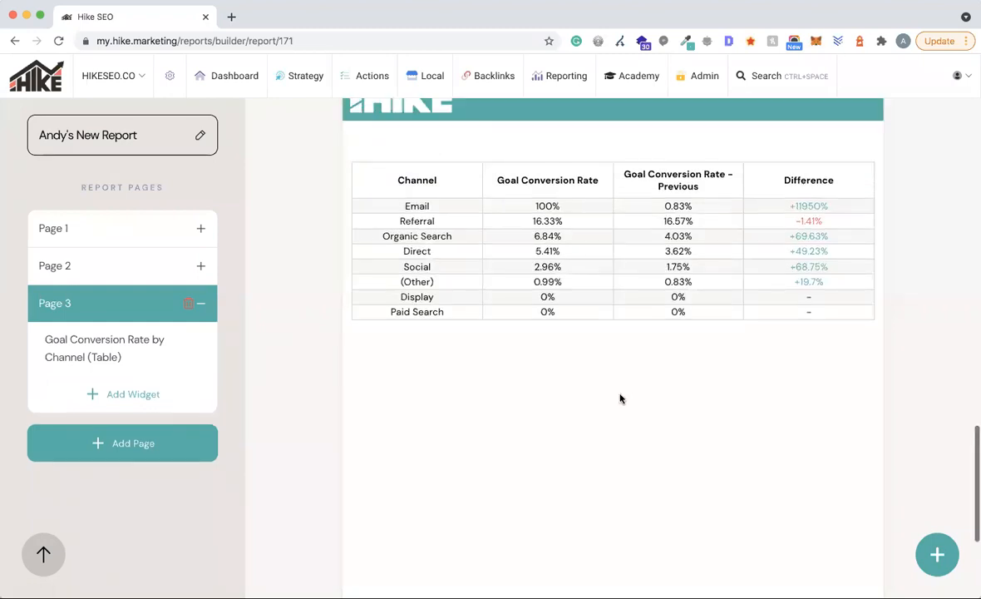
- Add the Actions > Live Actions table to Page 3
left_click(125, 395)
scroll(374, 407, "down", 3)
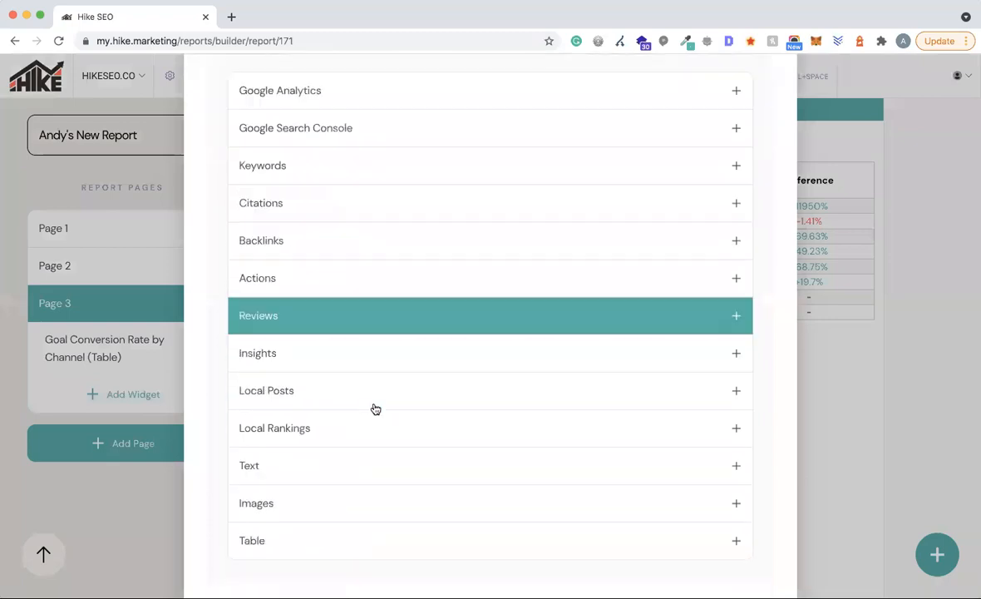
left_click(274, 219)
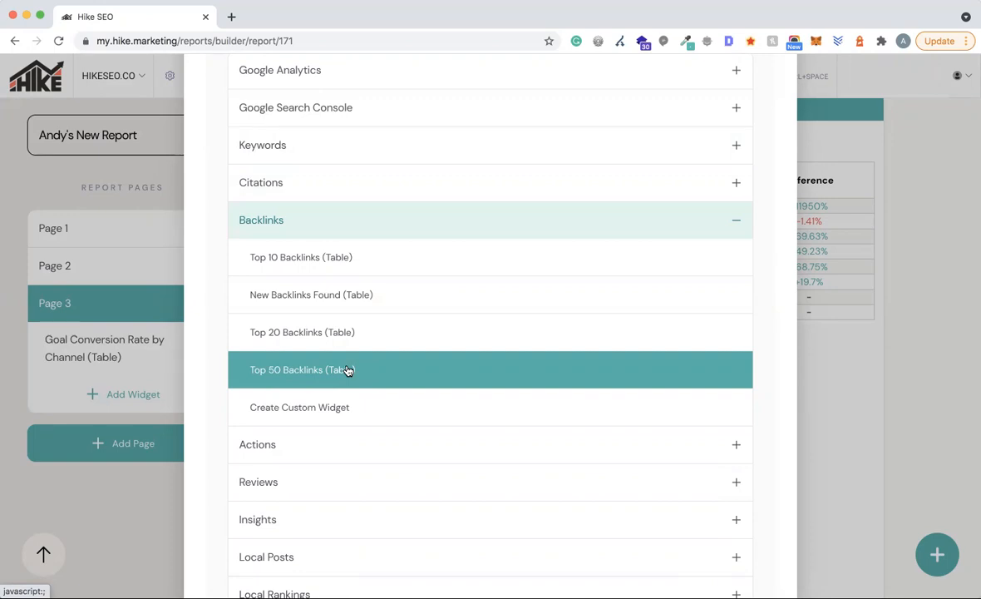
scroll(521, 297, "down", 3)
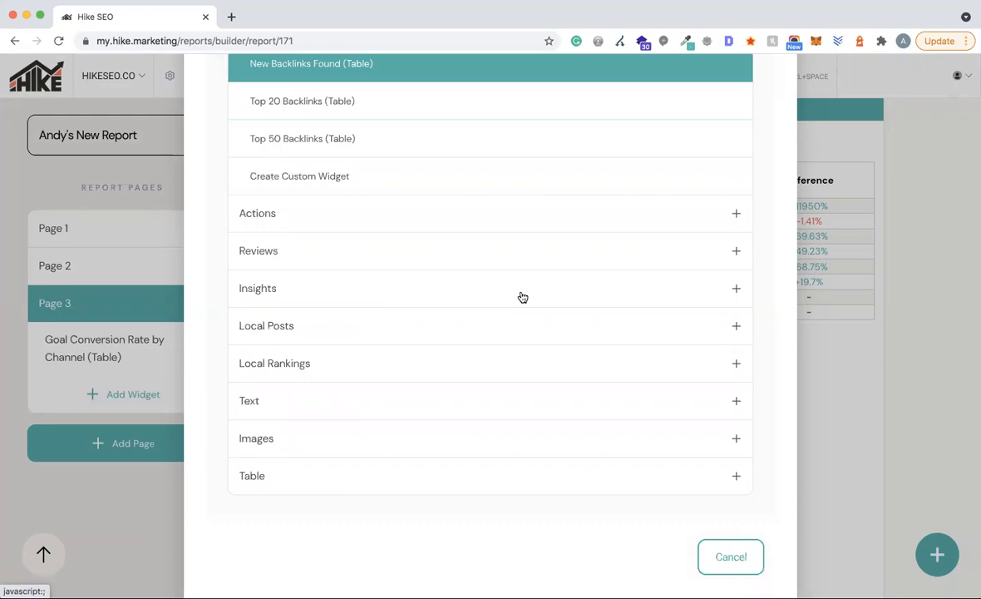
left_click(250, 225)
scroll(482, 193, "up", 2)
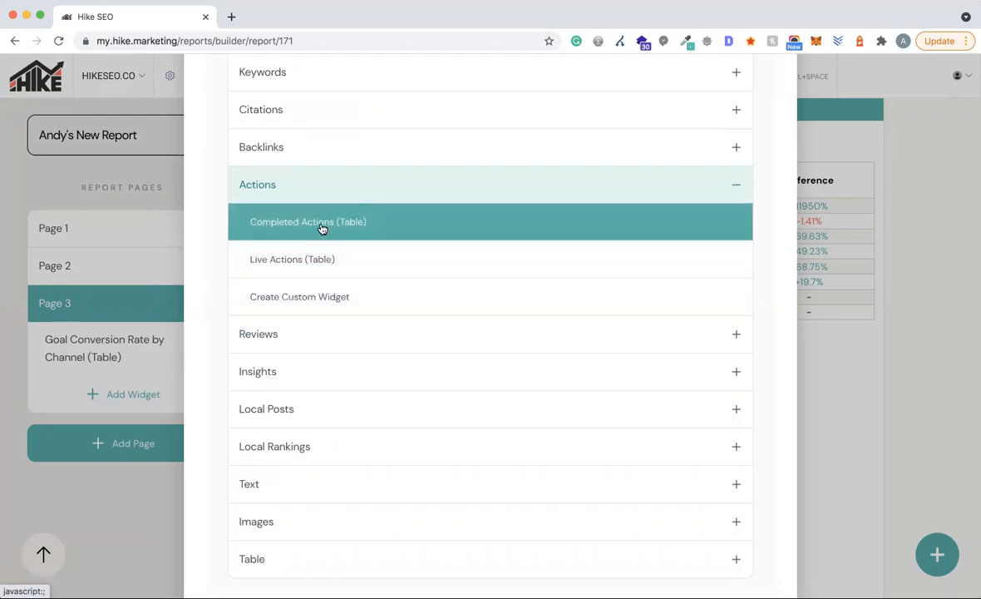
left_click(280, 258)
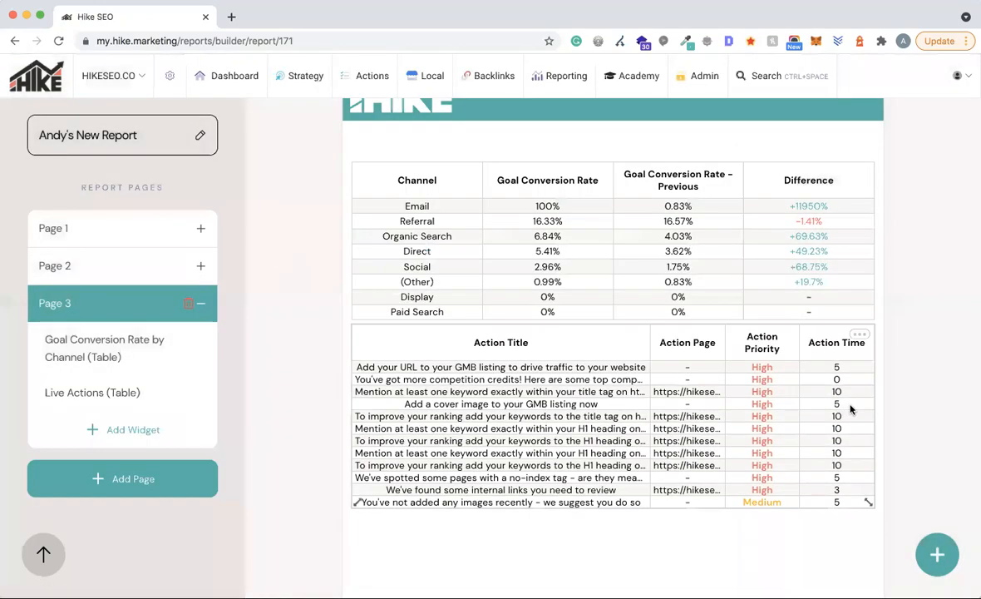
scroll(850, 408, "down", 2)
- Review the Live Actions table's Limit Results To setting and close its editor without saving
left_click(859, 257)
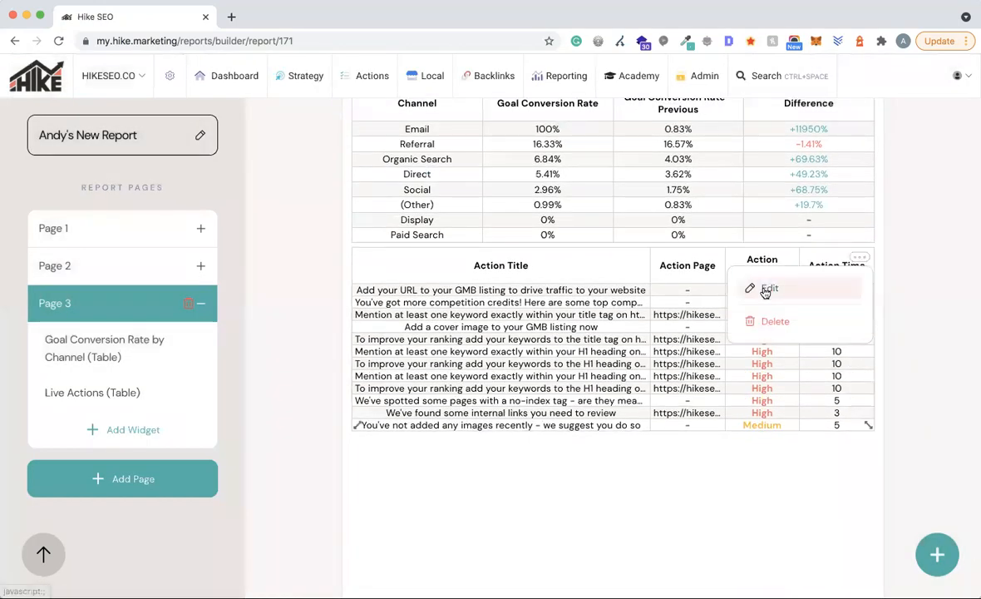
left_click(765, 289)
left_click(573, 363)
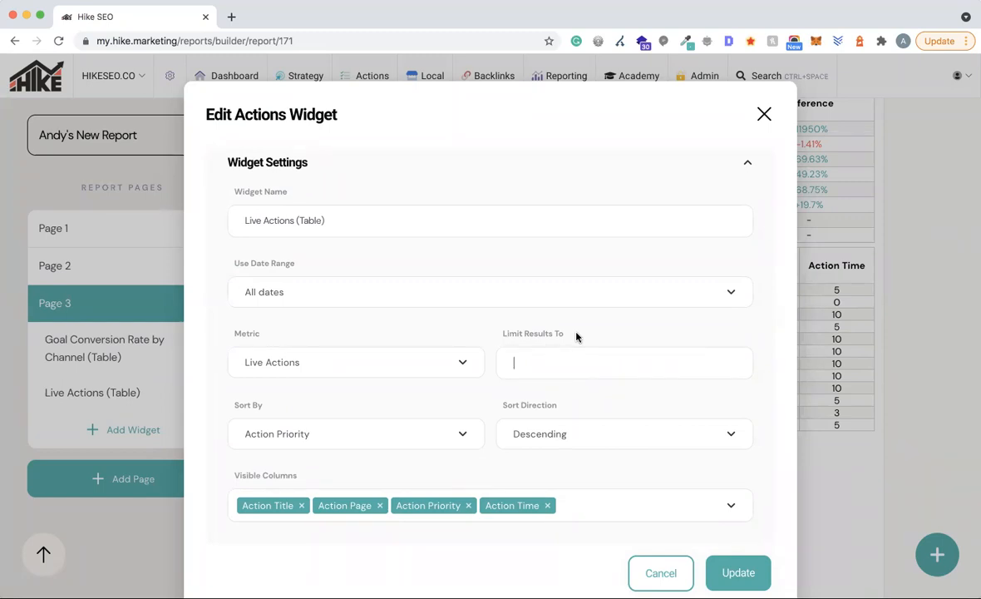
left_click(570, 336)
left_click(539, 371)
scroll(652, 360, "down", 2)
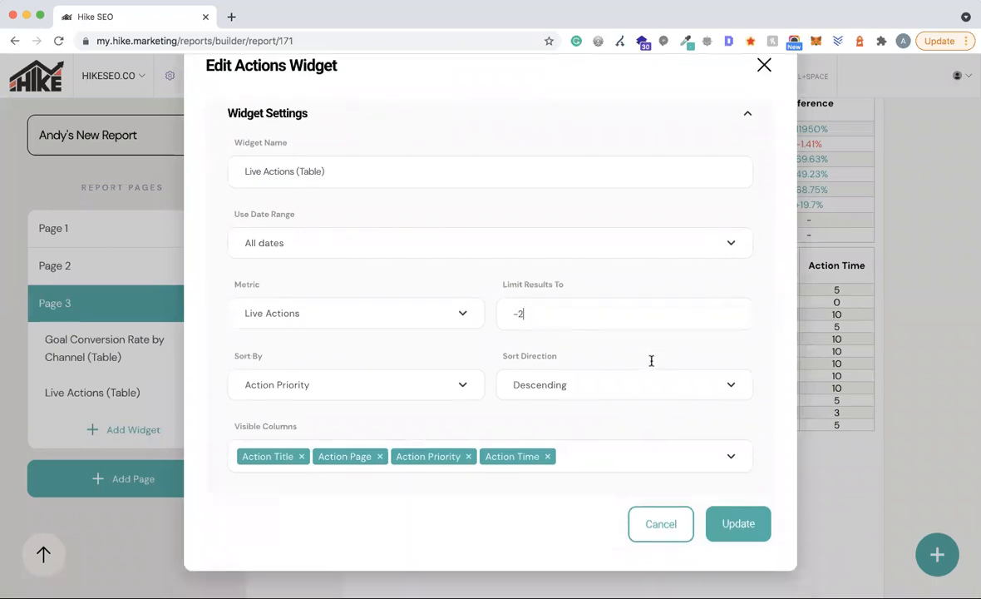
left_click(764, 66)
left_click(98, 421)
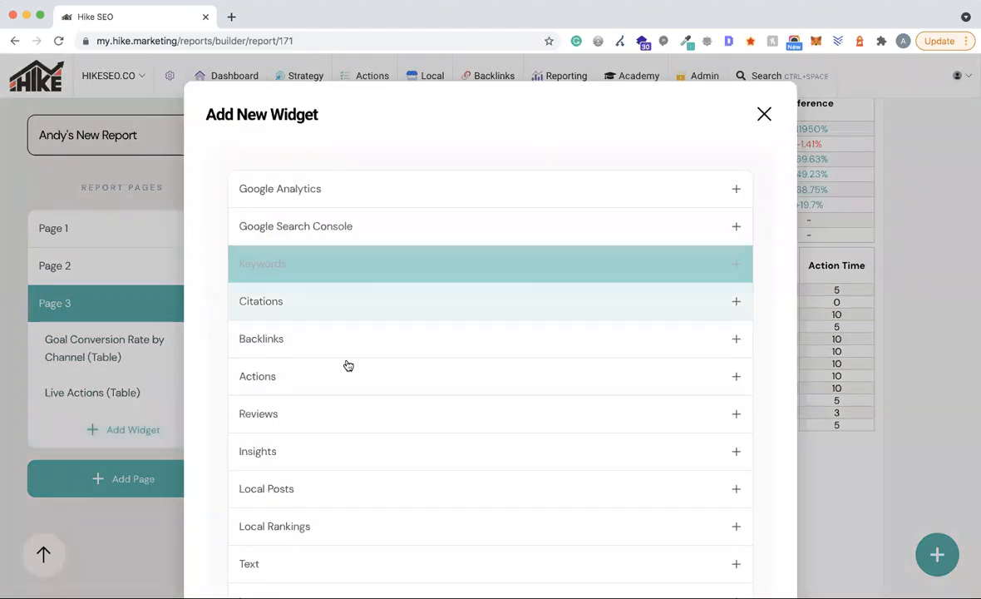
- Add the Reviews > New Reviews - All table to Page 3 under Live Actions
left_click(310, 385)
scroll(400, 386, "down", 2)
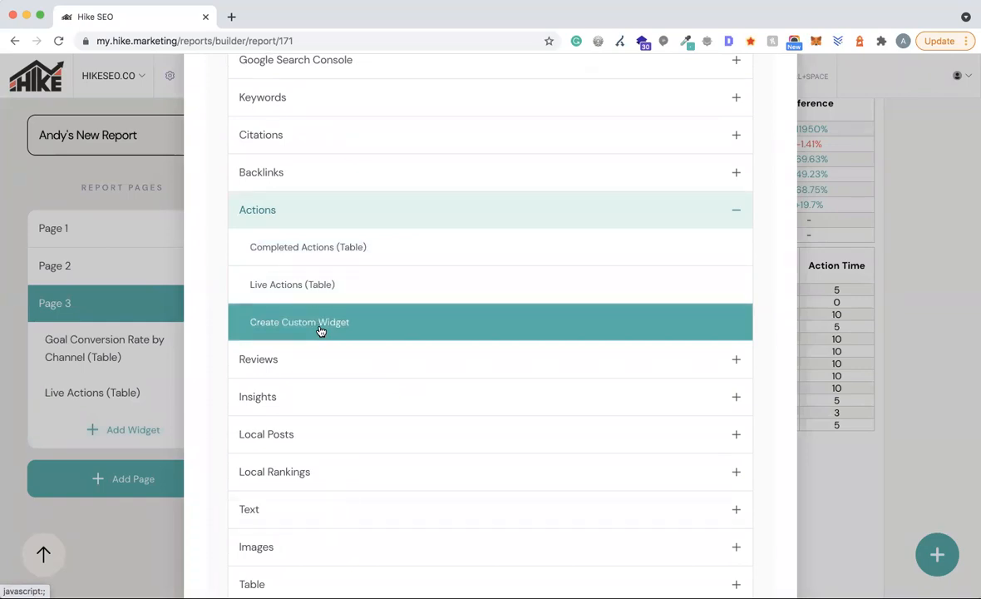
scroll(321, 331, "down", 2)
left_click(274, 314)
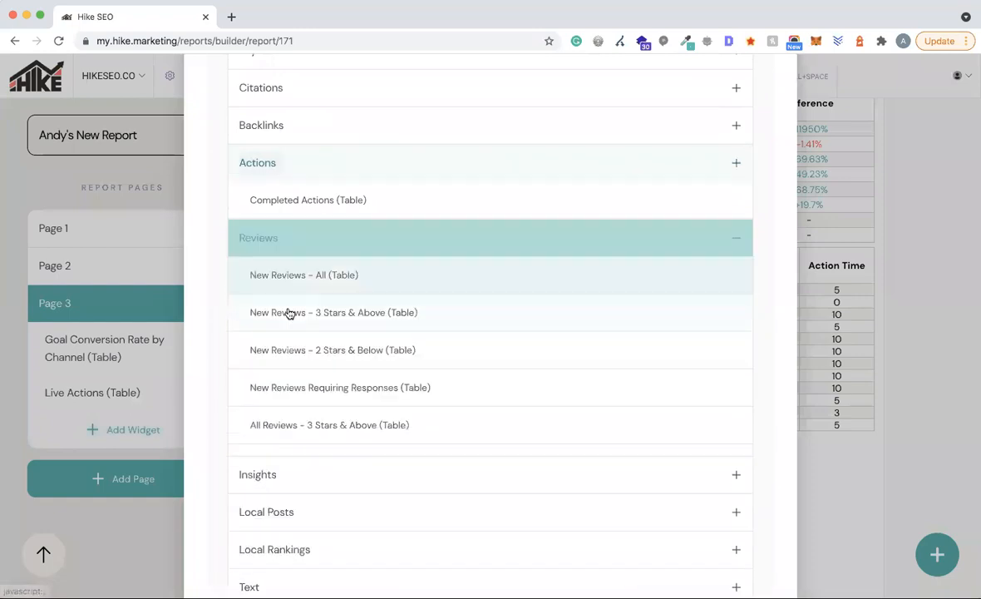
scroll(504, 285, "down", 2)
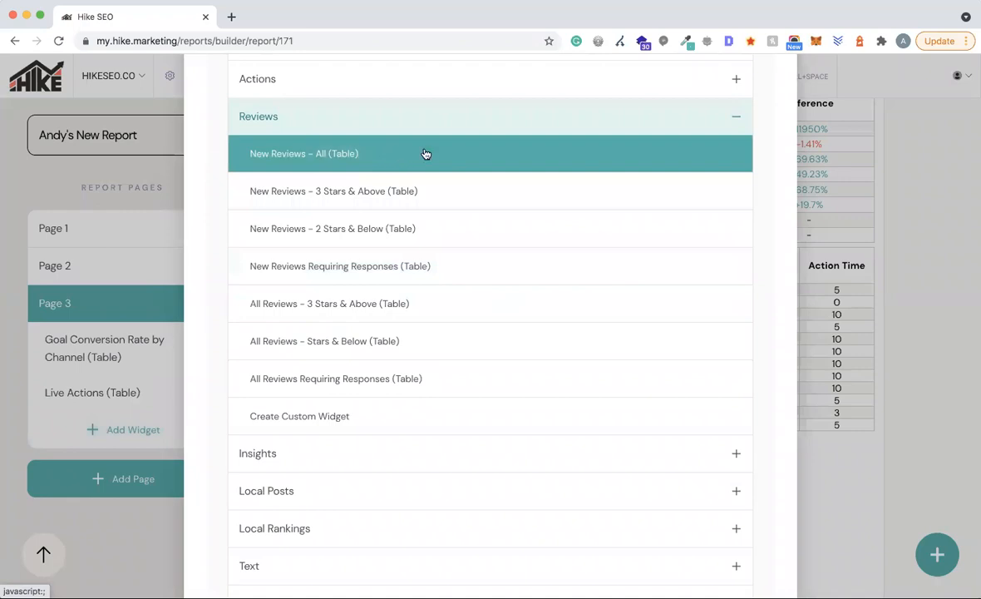
left_click(287, 154)
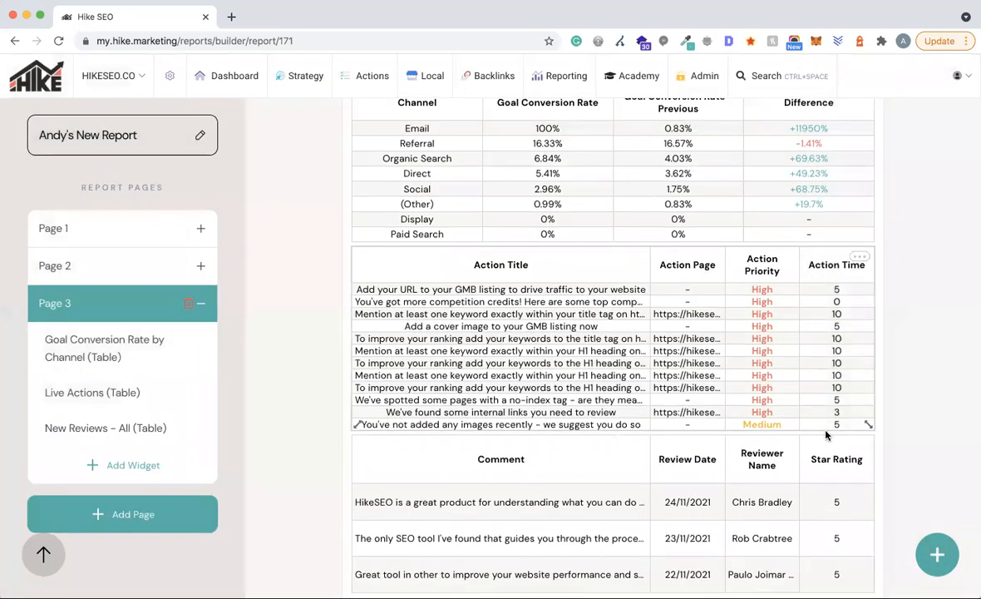
scroll(819, 427, "down", 3)
left_click(859, 270)
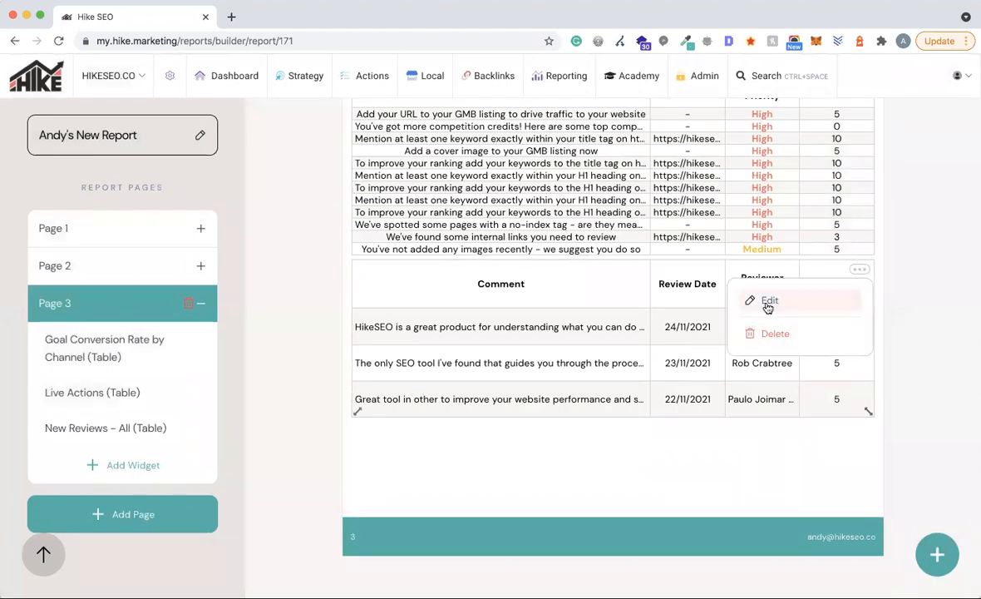
left_click(765, 301)
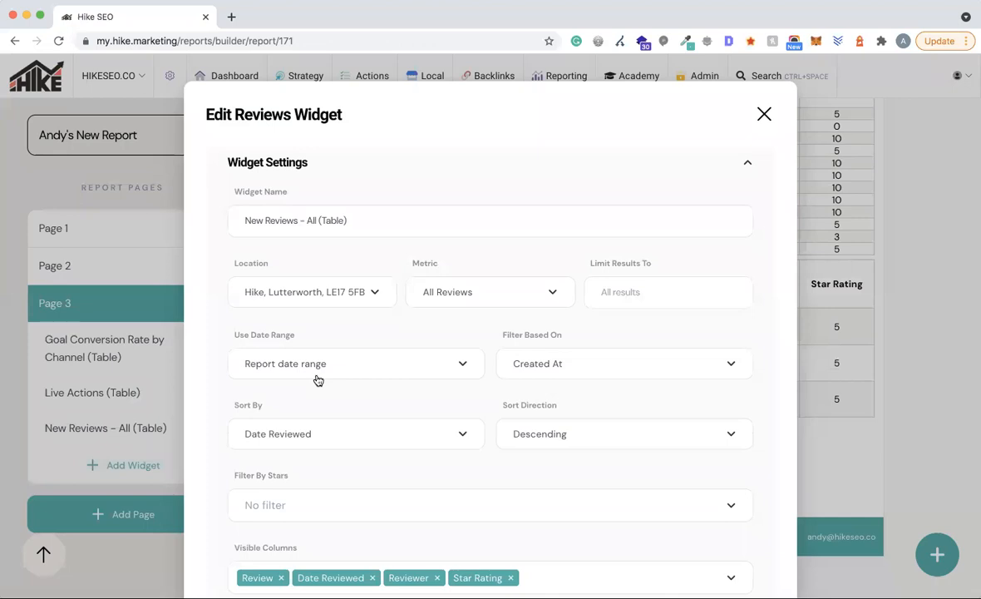
scroll(707, 212, "down", 1)
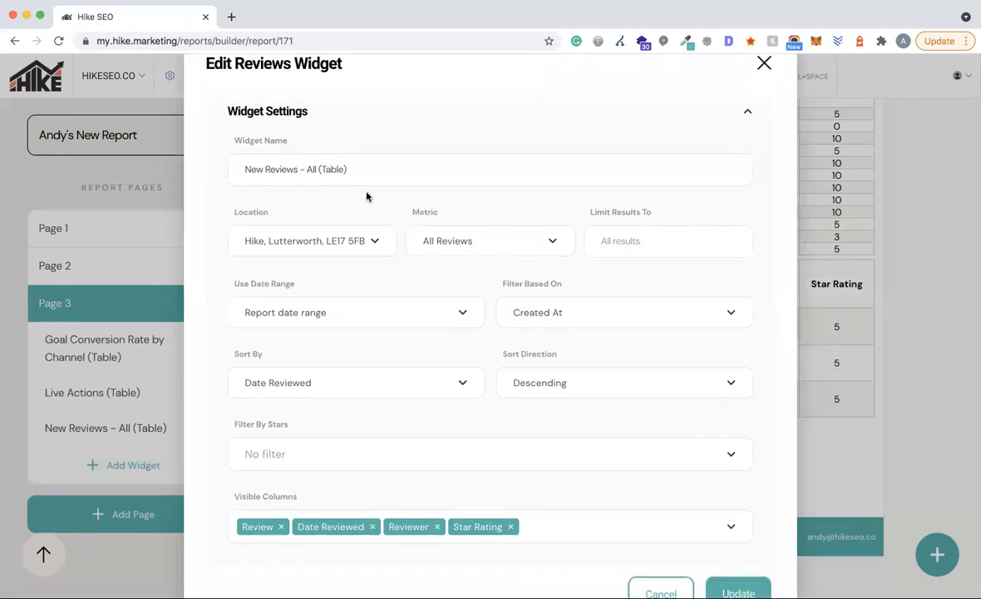
left_click(284, 239)
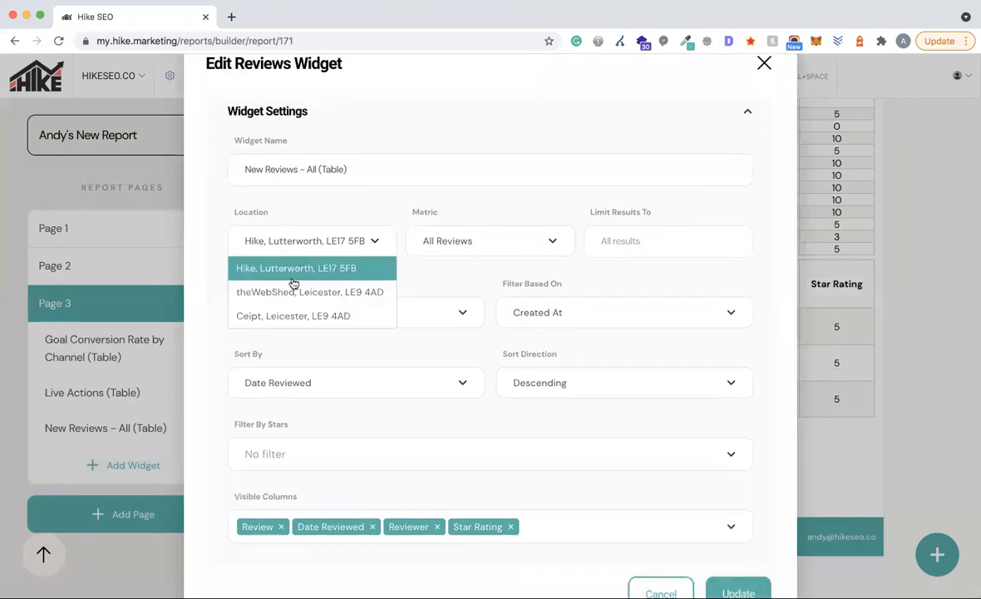
left_click(352, 202)
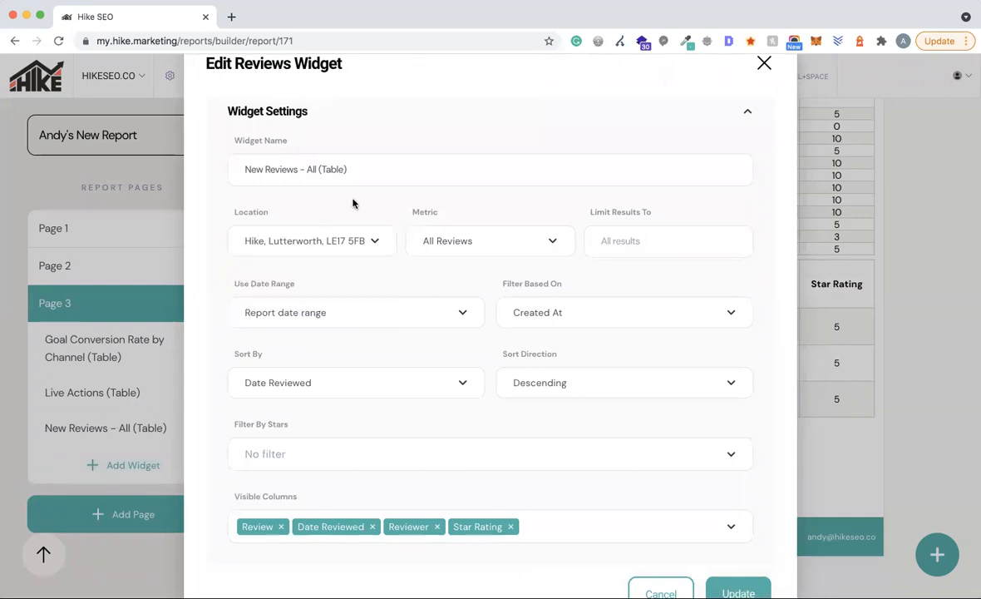
left_click(466, 240)
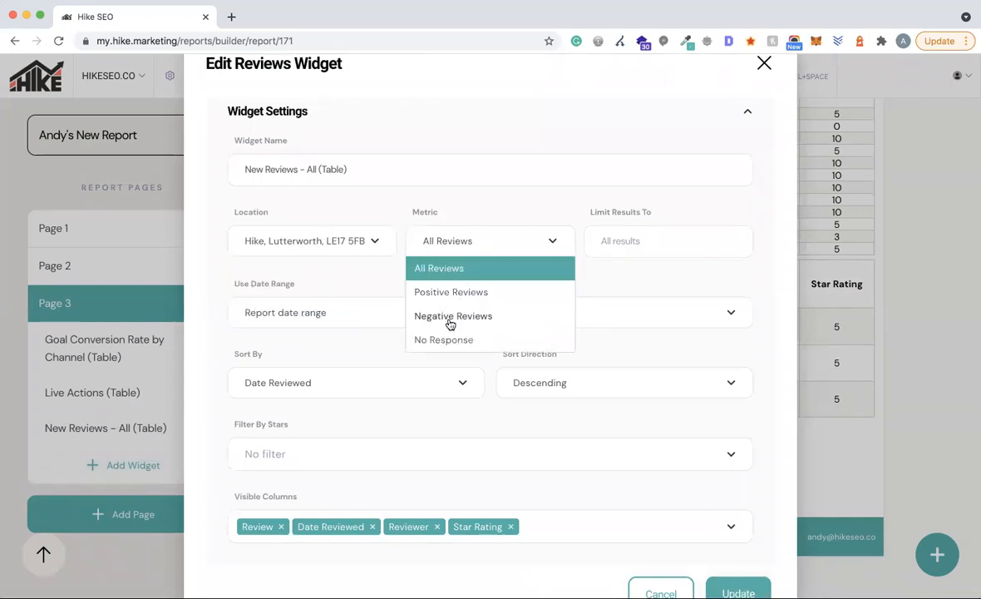
left_click(530, 214)
left_click(668, 239)
left_click(681, 212)
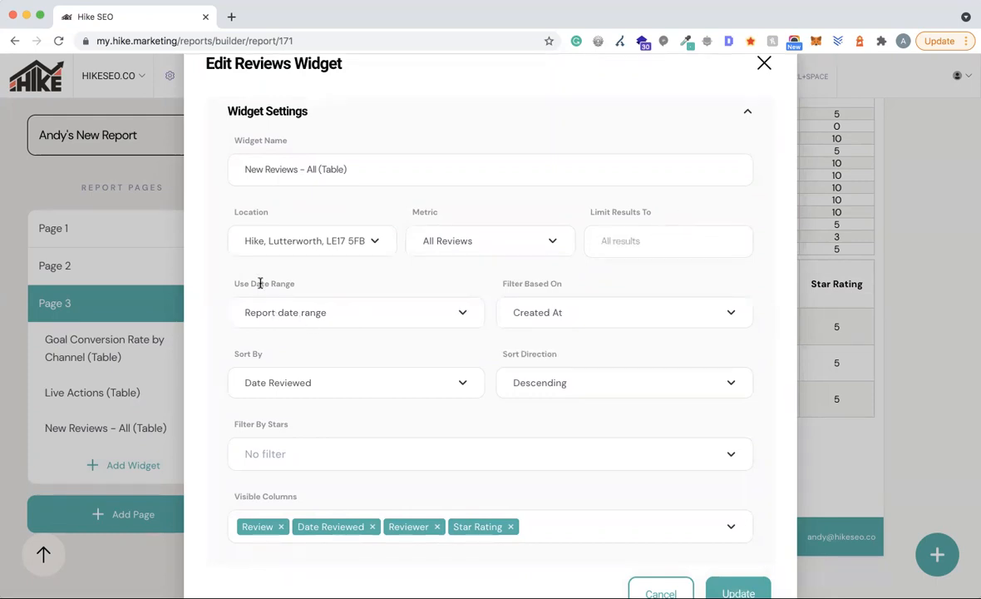
left_click(331, 313)
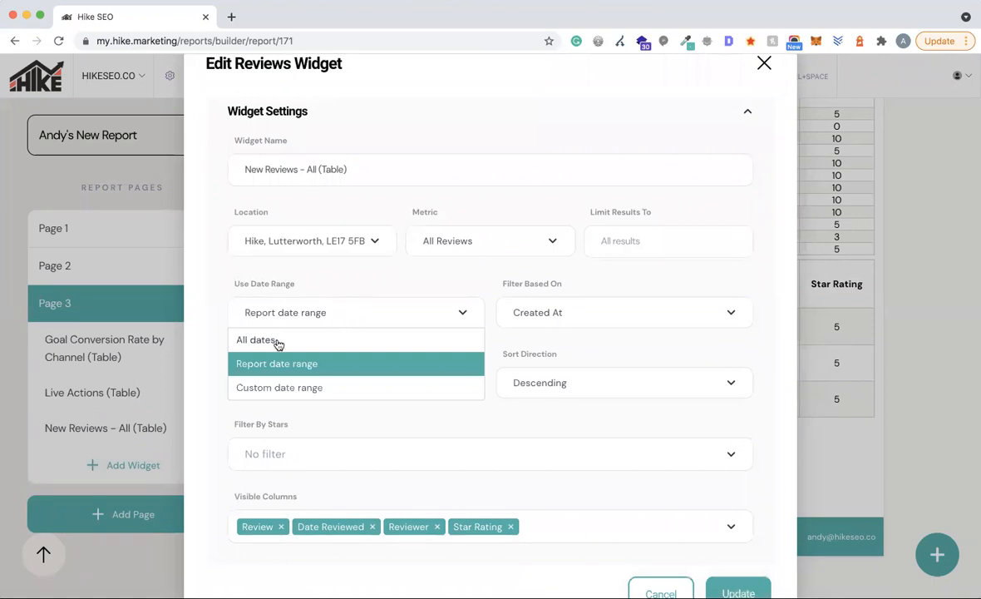
left_click(429, 289)
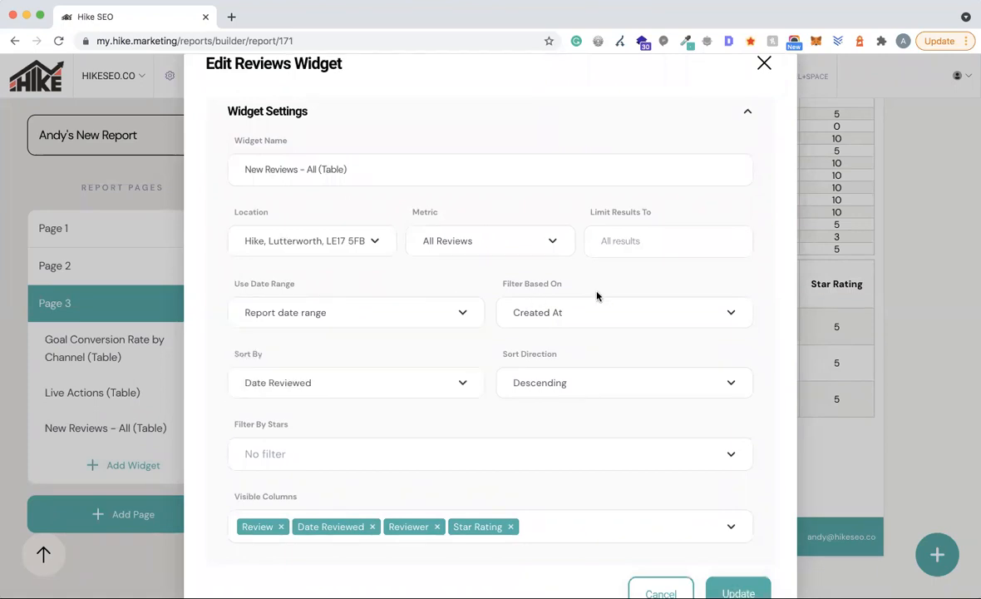
scroll(566, 387, "down", 2)
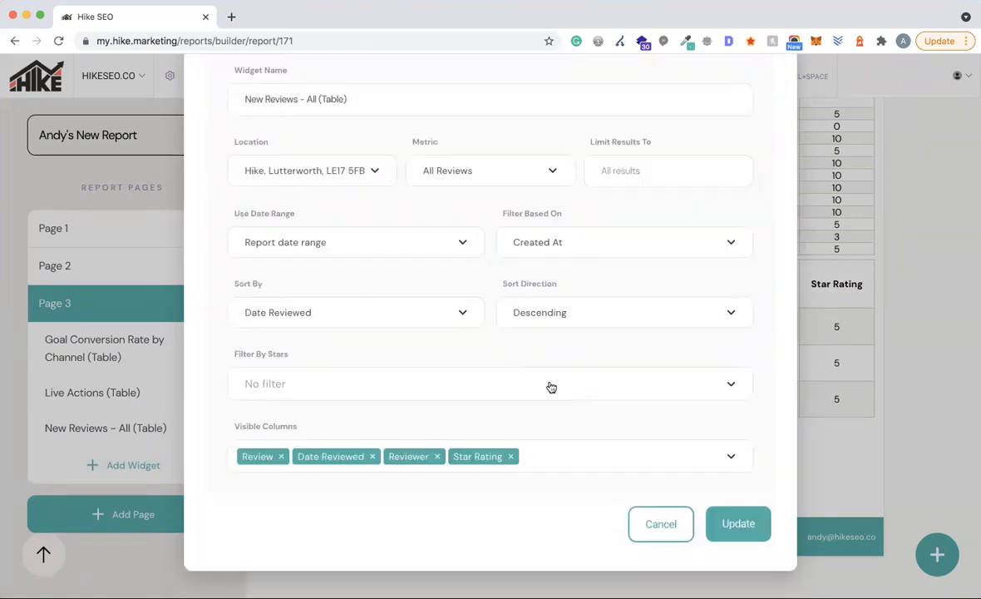
left_click(312, 385)
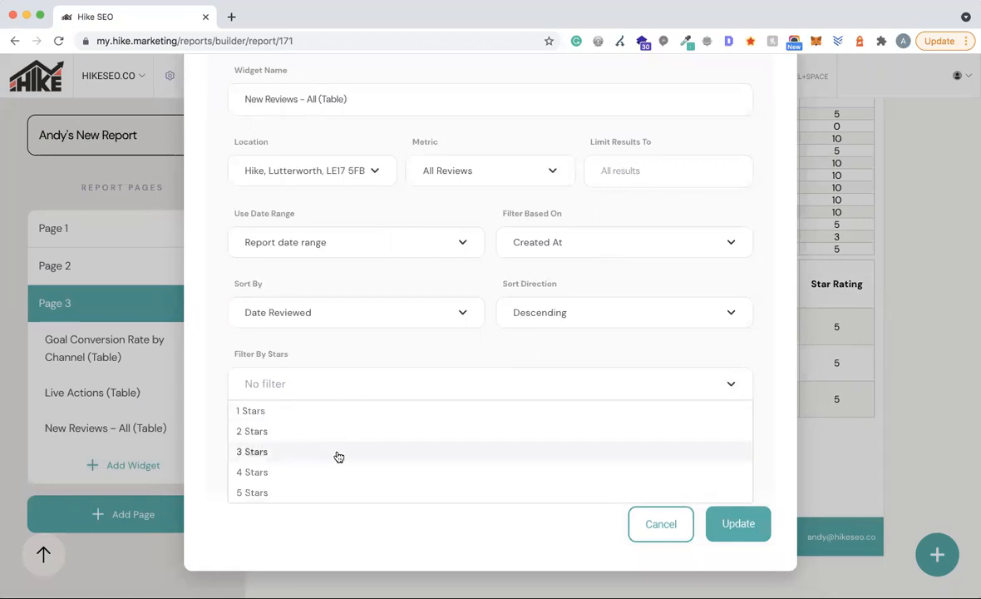
left_click(436, 346)
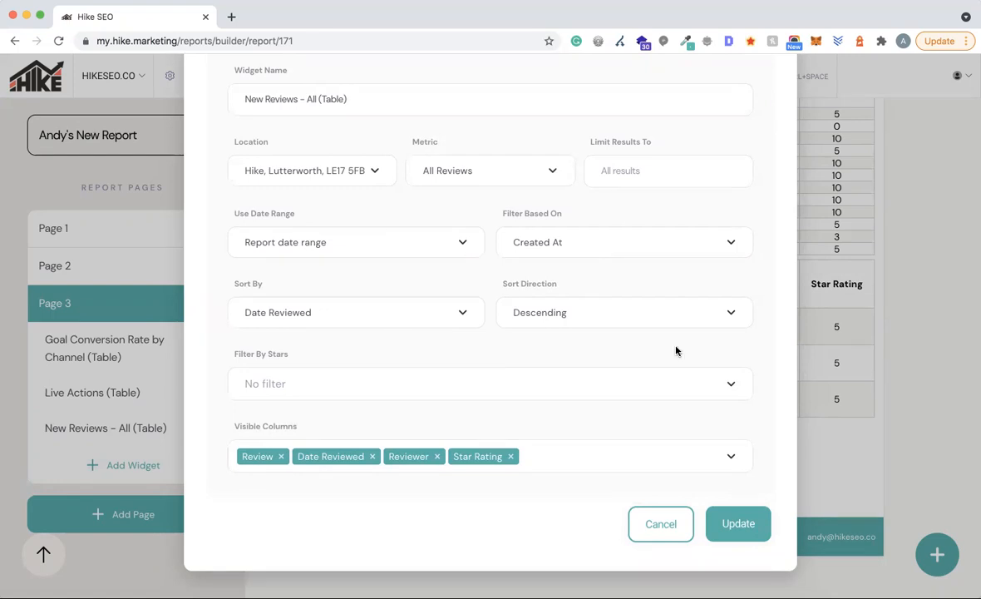
left_click(735, 524)
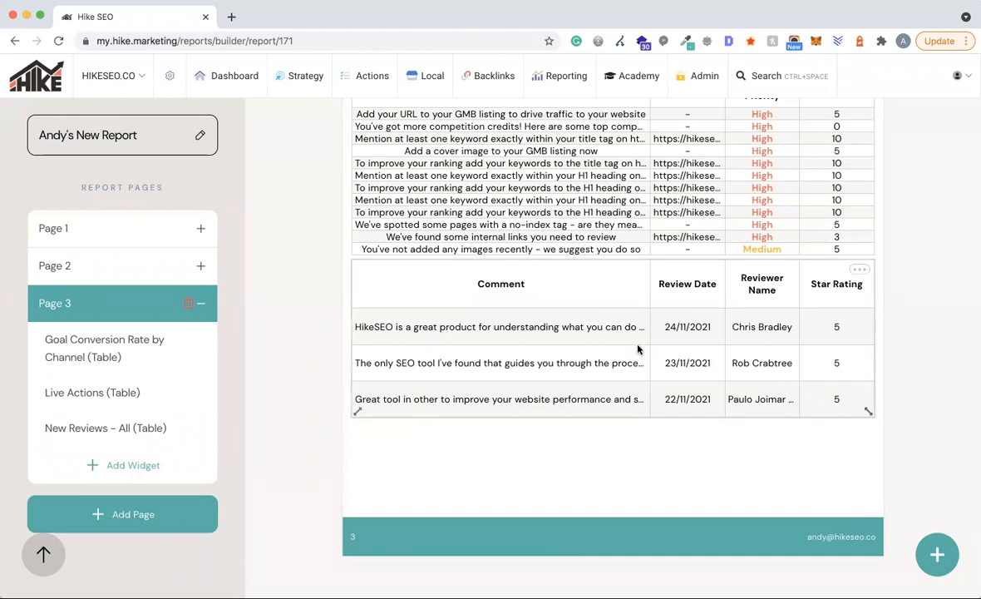
scroll(637, 349, "up", 20)
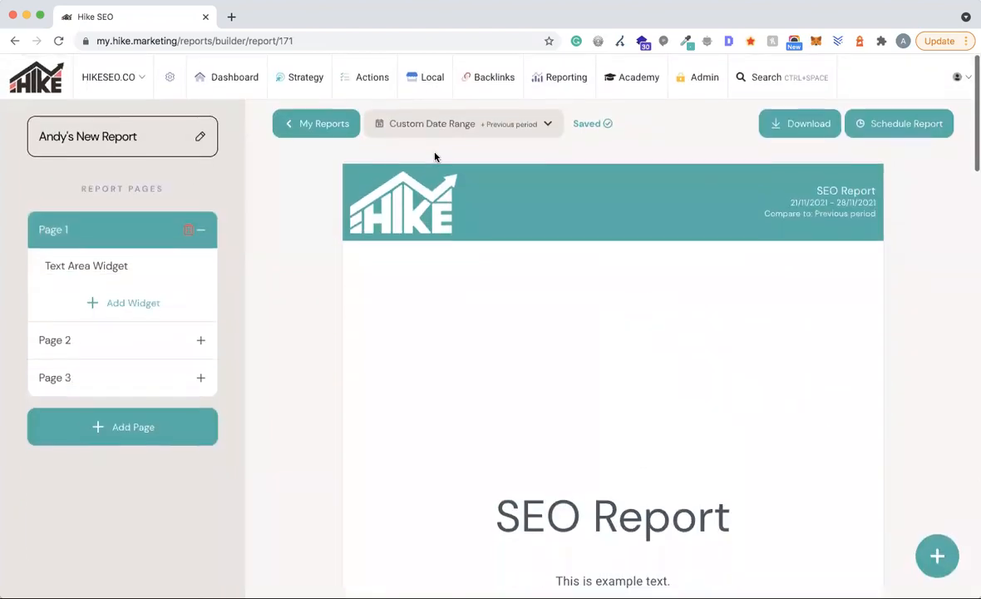
- Open the widget picker, cancel it without adding anything, and scroll back up to Page 1
scroll(655, 272, "down", 20)
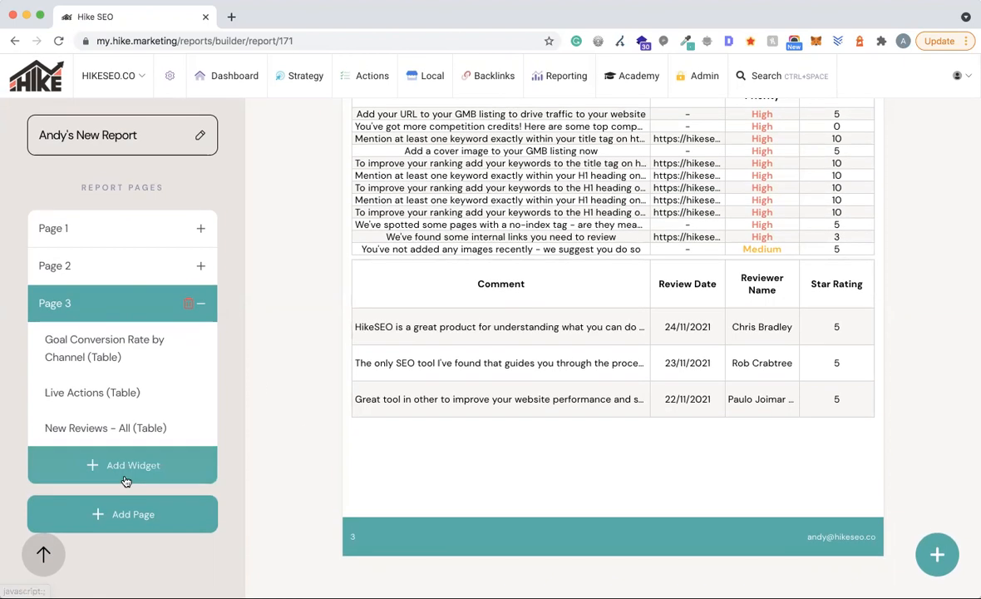
left_click(124, 480)
scroll(398, 452, "down", 3)
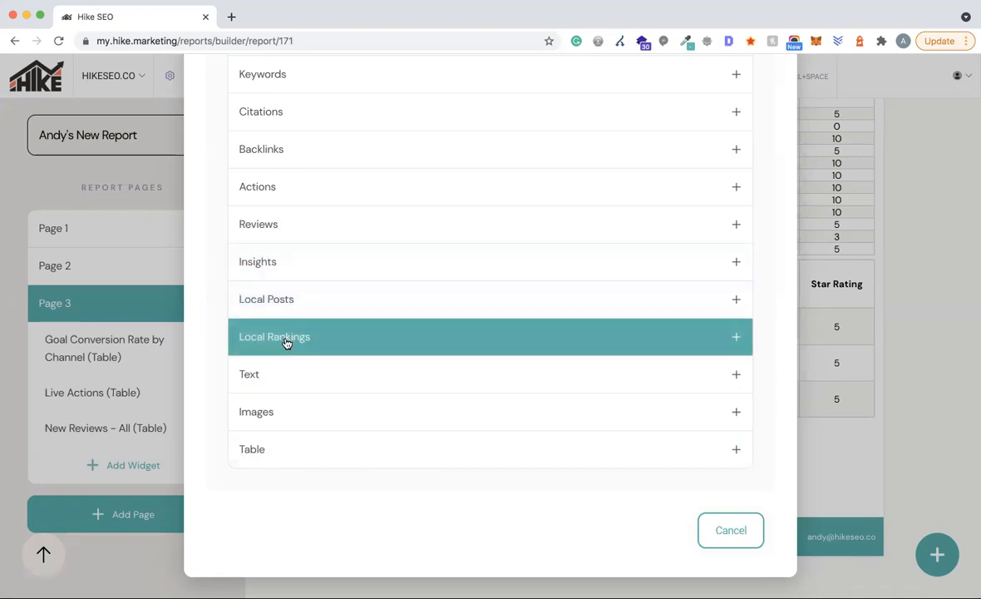
scroll(383, 378, "down", 1)
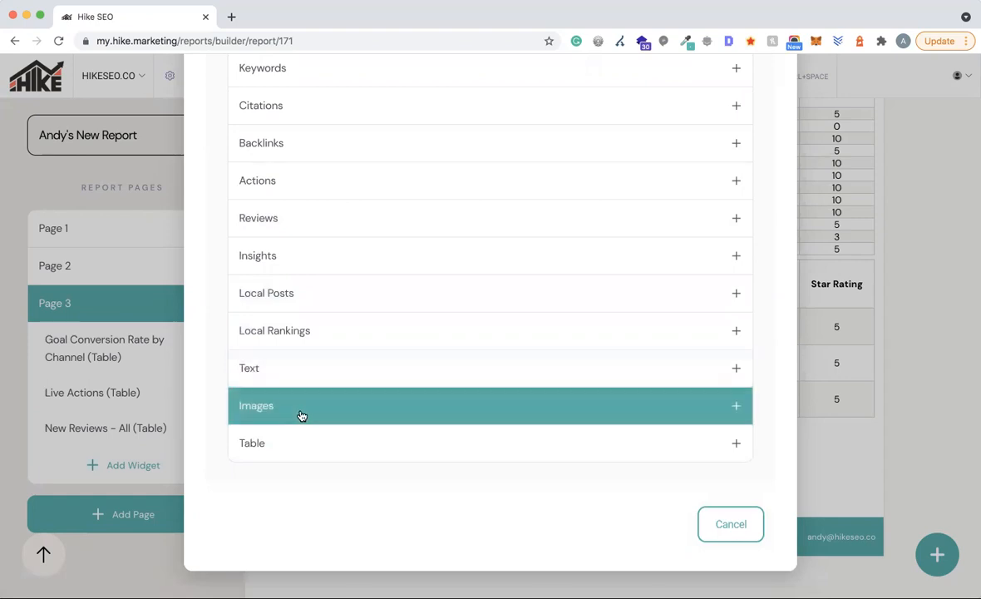
left_click(731, 524)
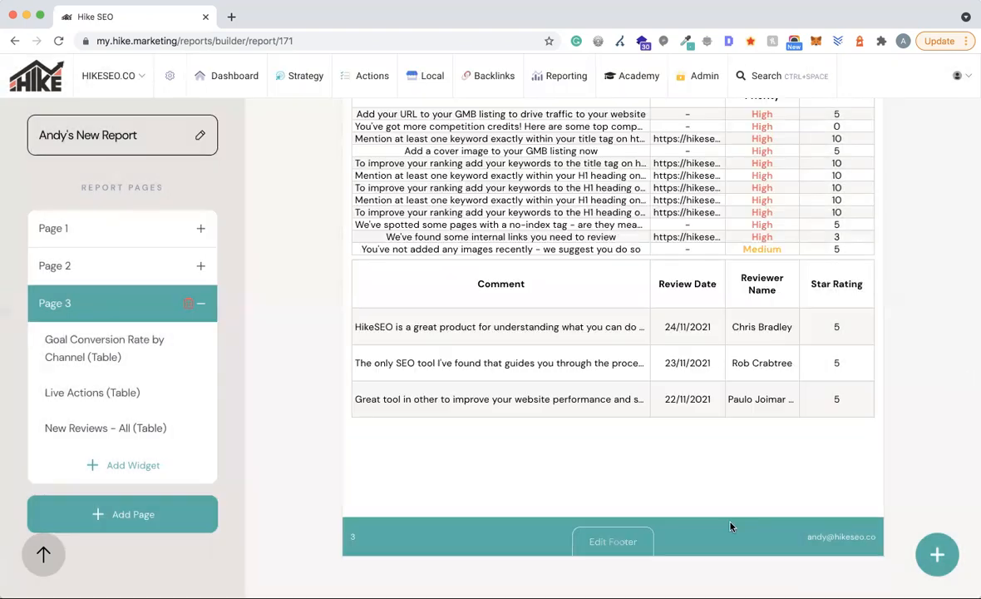
scroll(850, 346, "up", 4)
scroll(852, 348, "up", 10)
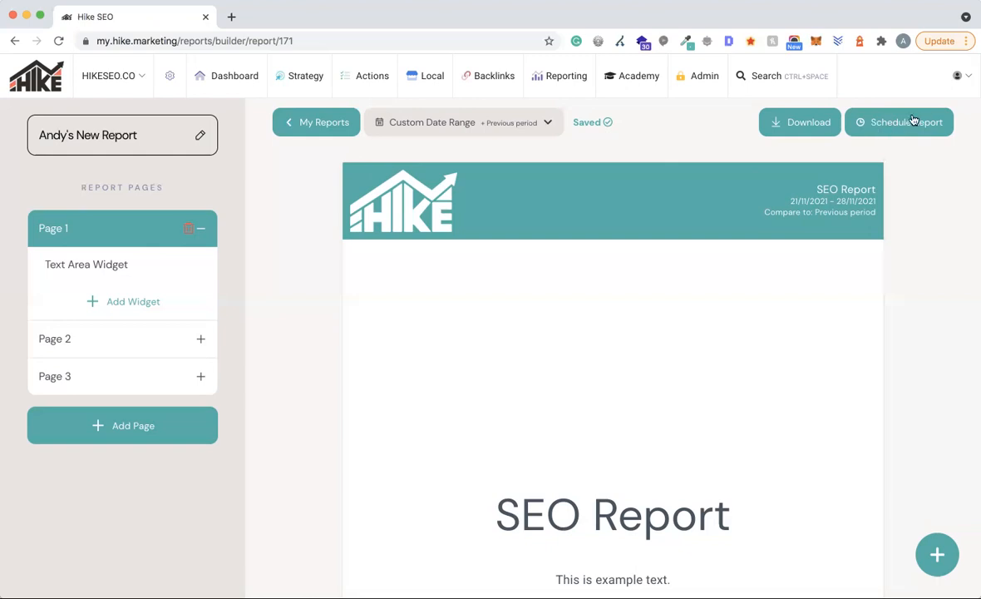
- Schedule monthly delivery ending on 28/07/2023
left_click(889, 131)
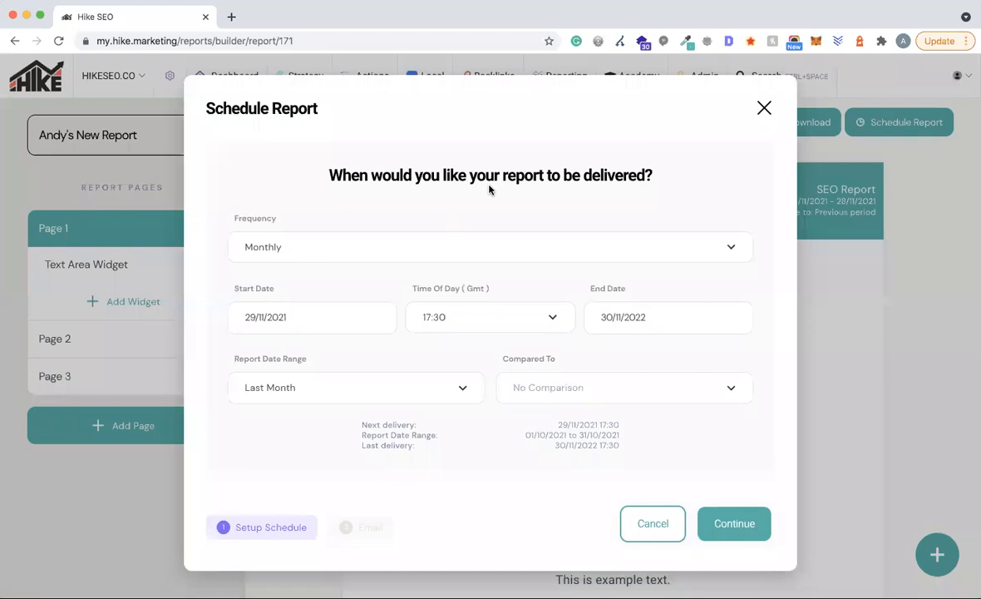
left_click(399, 245)
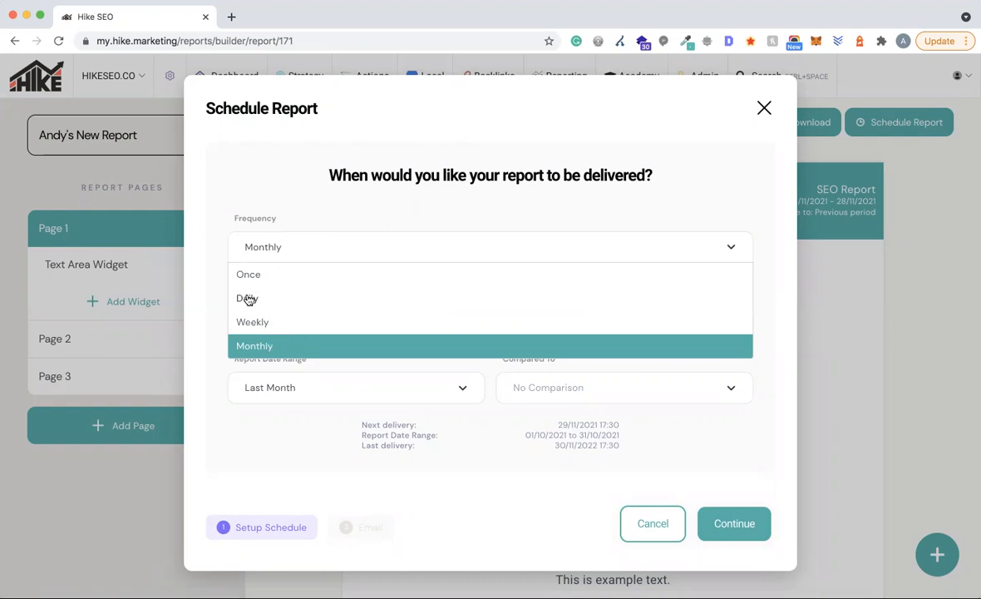
left_click(268, 345)
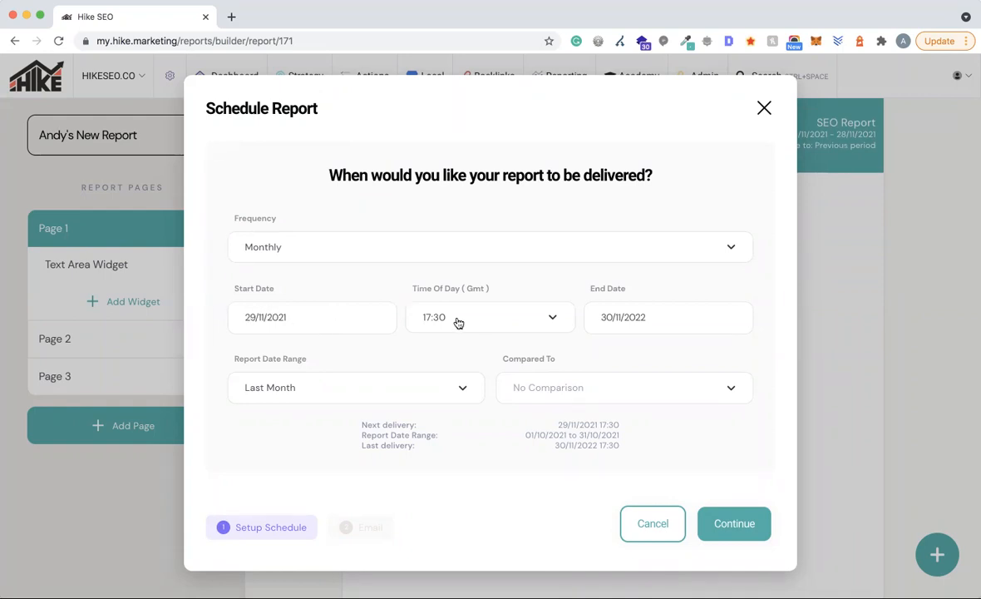
left_click(602, 320)
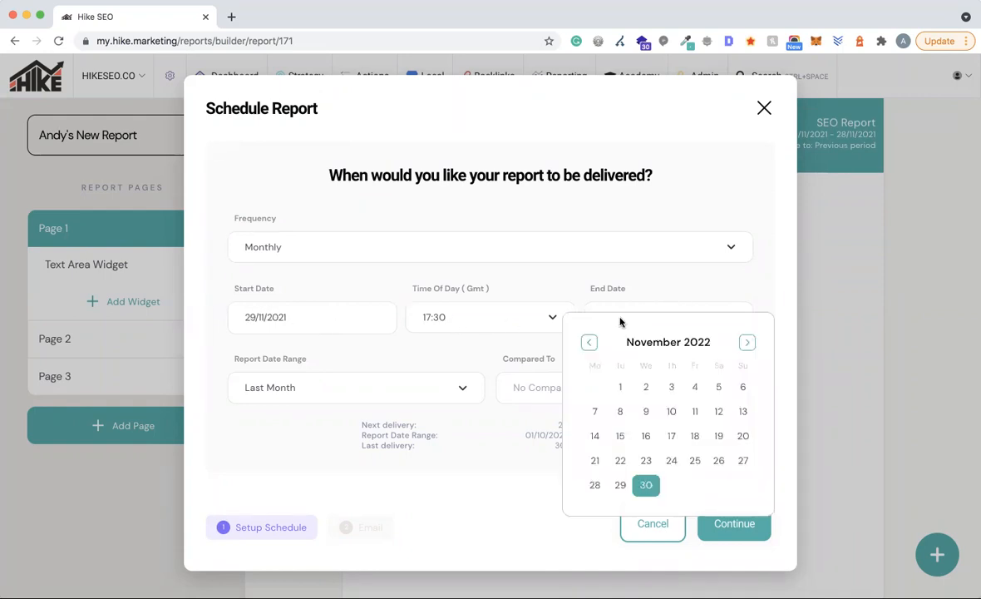
left_click(744, 341)
left_click(744, 340)
left_click(745, 341)
left_click(745, 341)
left_click(745, 341)
left_click(744, 341)
left_click(744, 341)
left_click(744, 341)
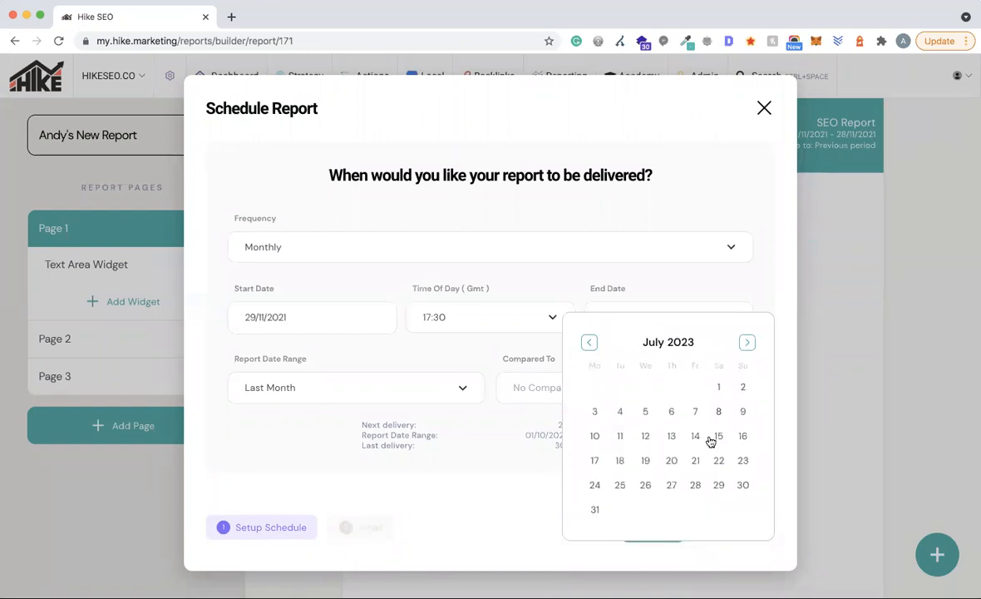
left_click(696, 486)
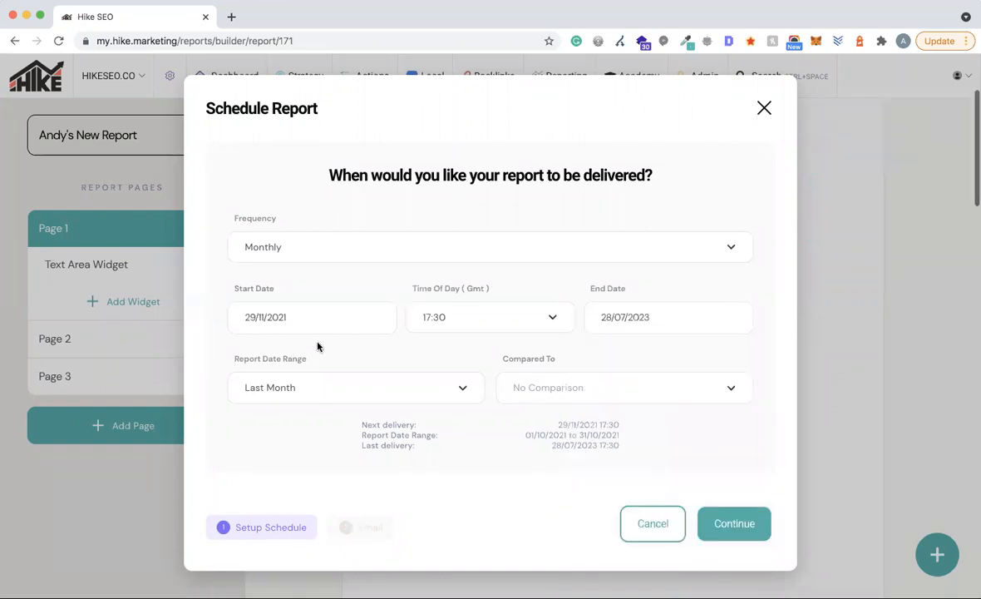
- Set the report range to Last Month compared with Previous Month
left_click(383, 393)
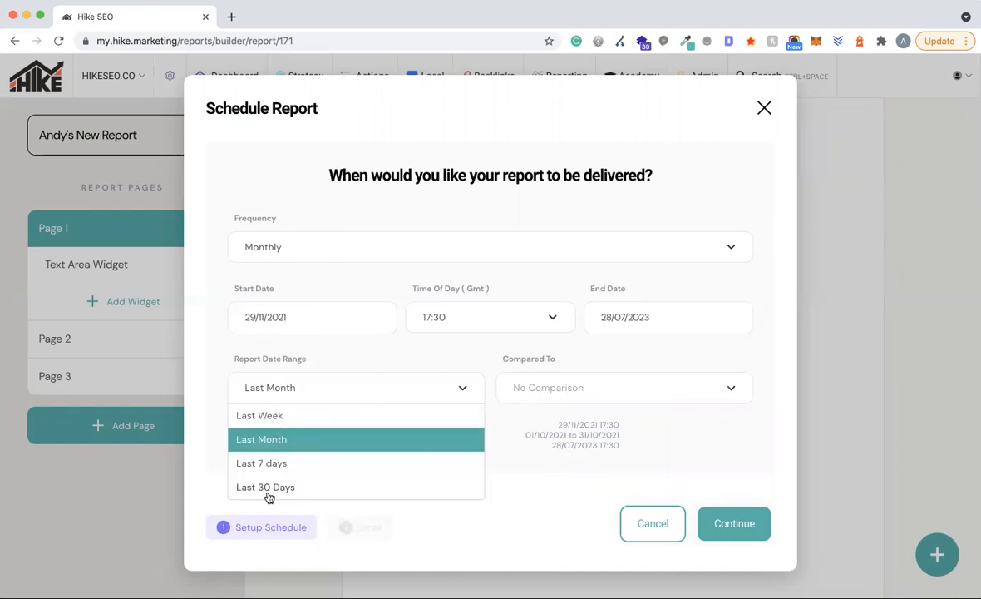
left_click(495, 343)
left_click(574, 389)
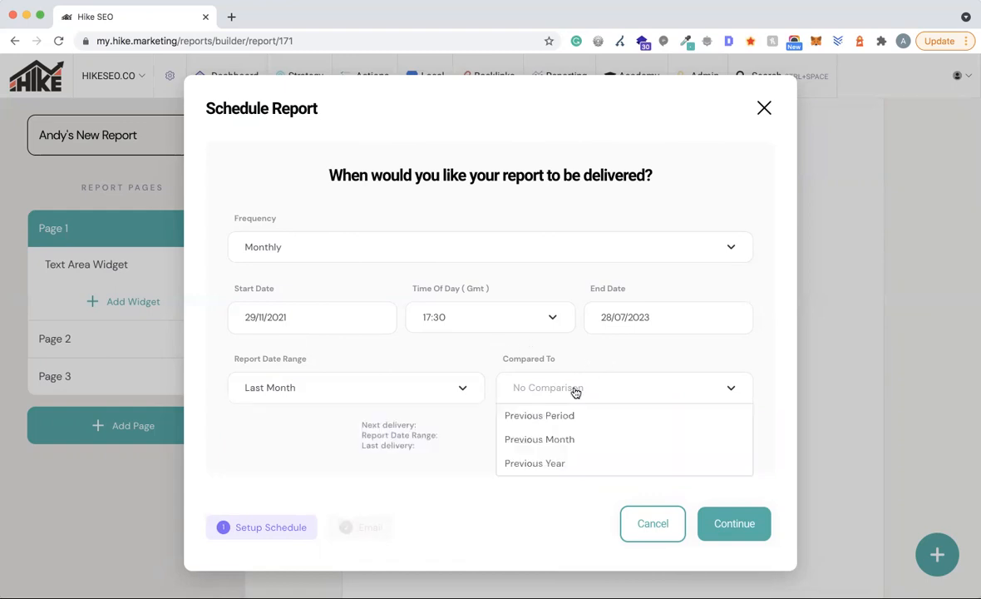
left_click(540, 440)
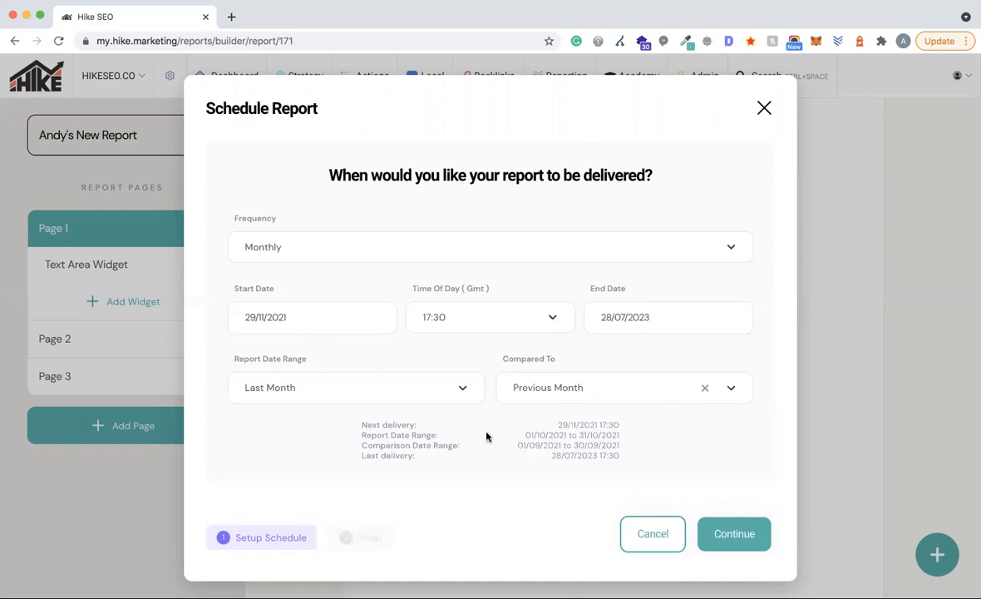
left_click_drag(361, 422, 628, 458)
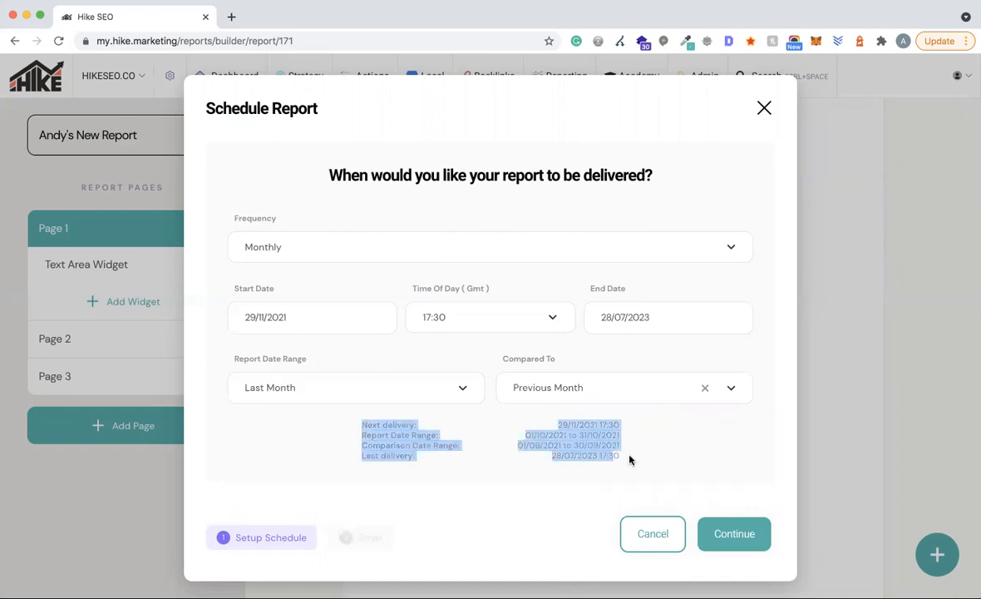
left_click(719, 452)
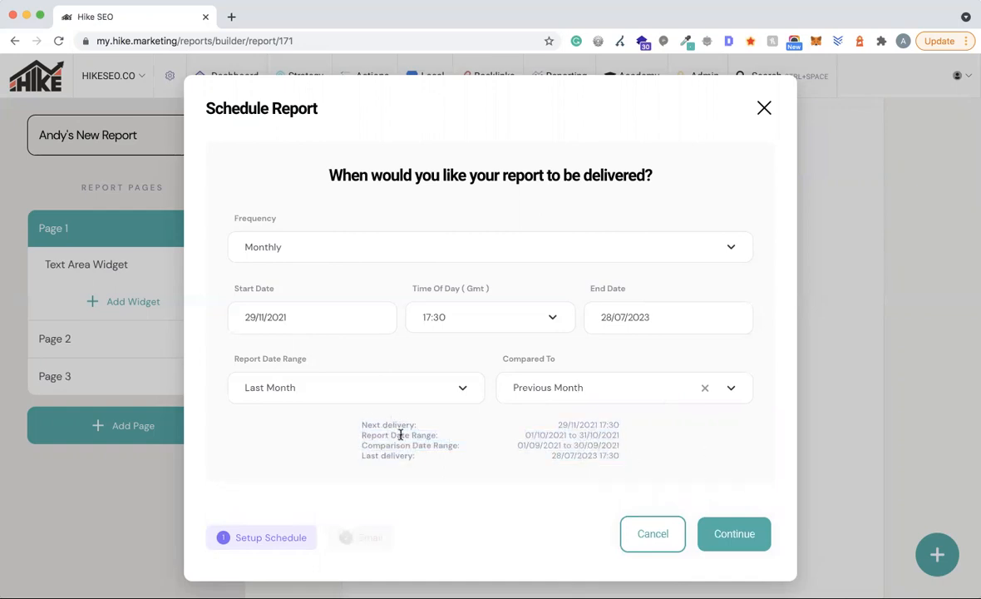
scroll(400, 441, "down", 1)
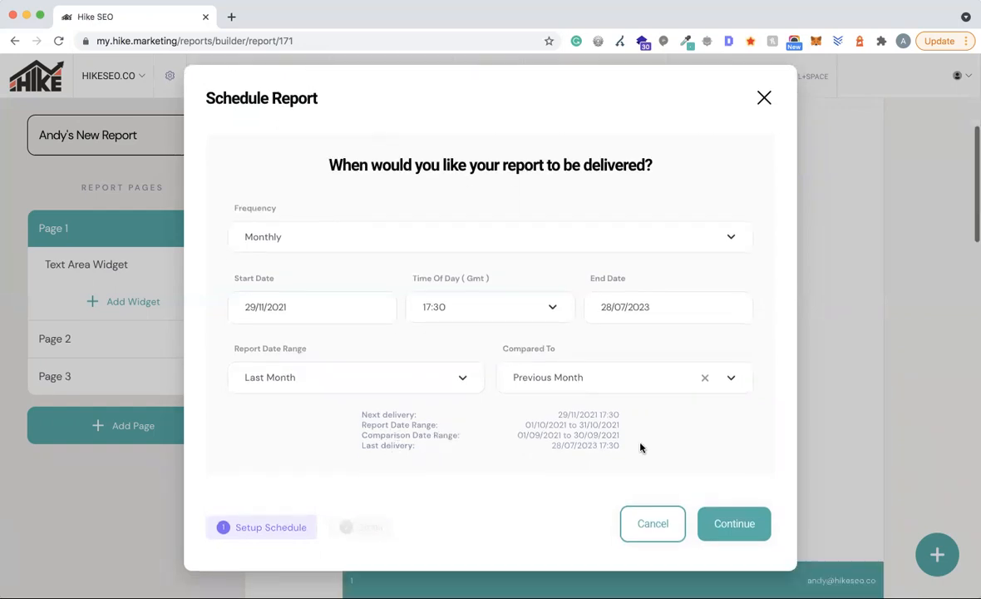
- Enter the recipient and Cc email addresses and the subject 'Hike SEO Report – Hike'
left_click(736, 524)
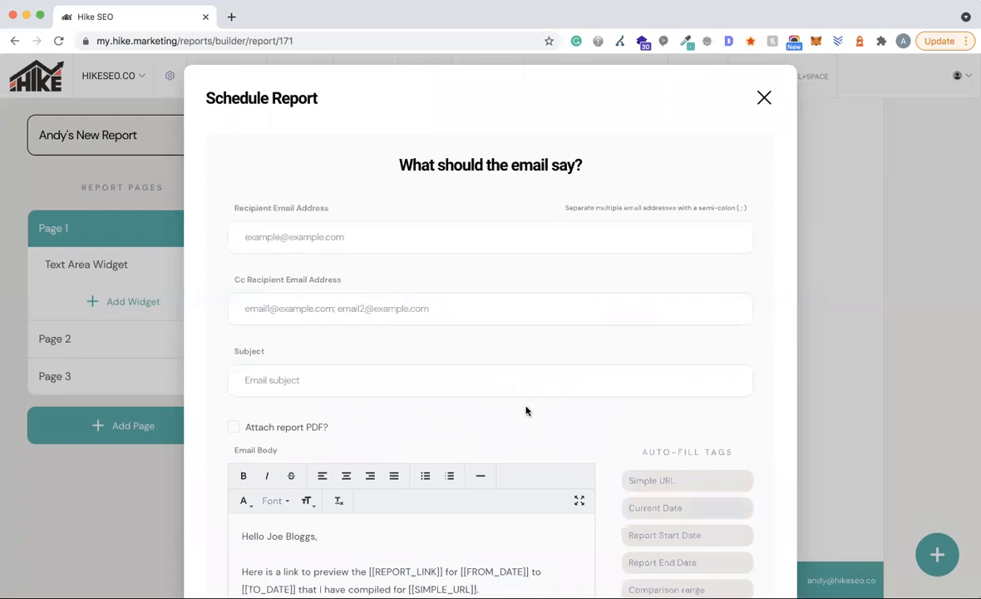
scroll(519, 294, "down", 2)
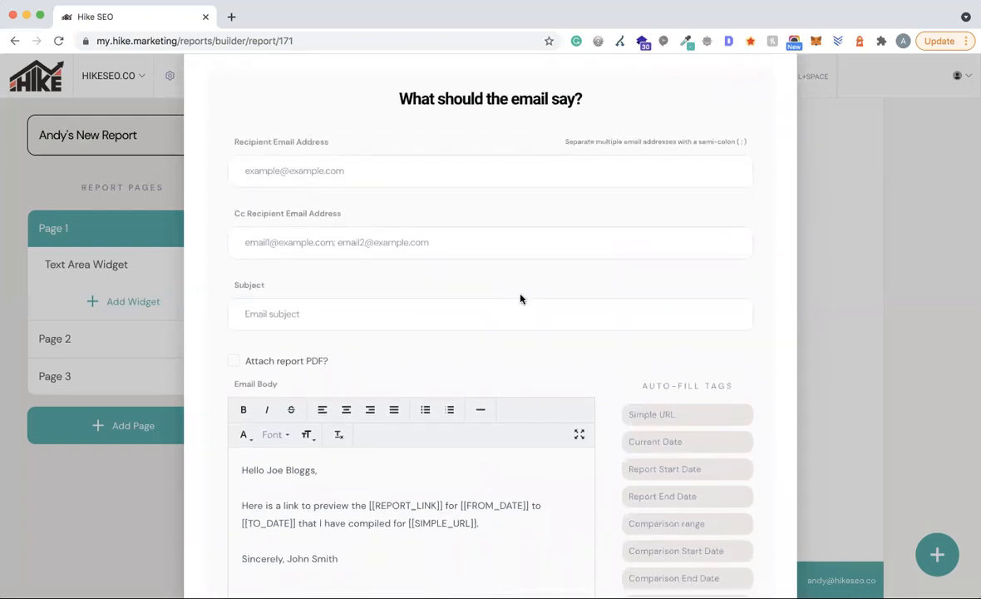
left_click(277, 175)
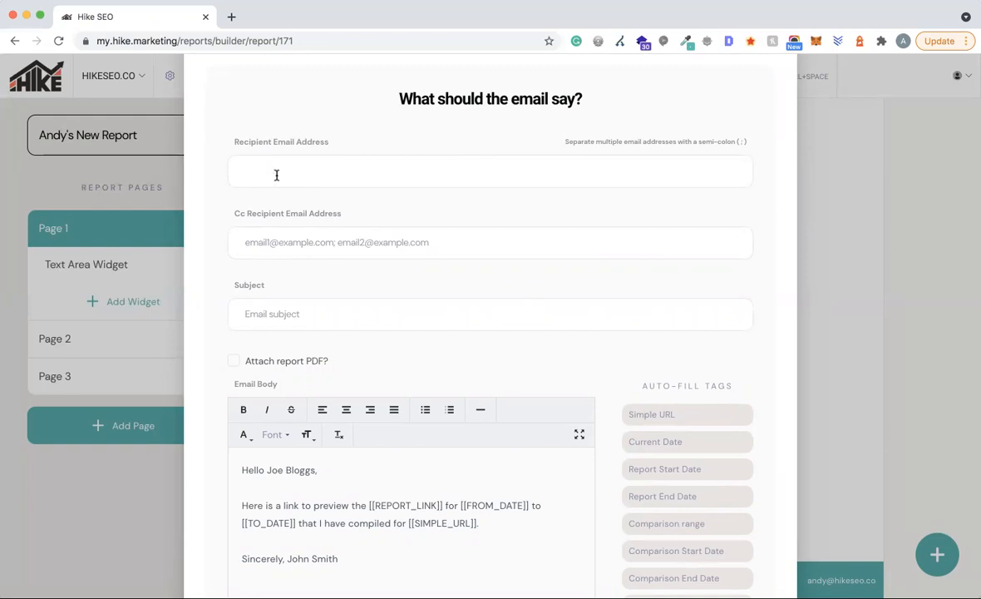
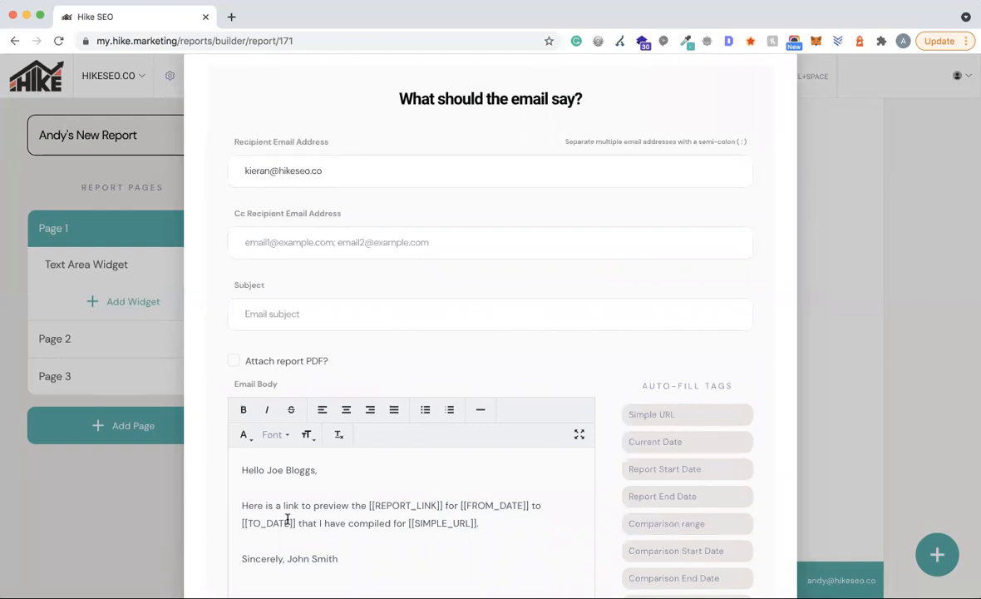
left_click(260, 242)
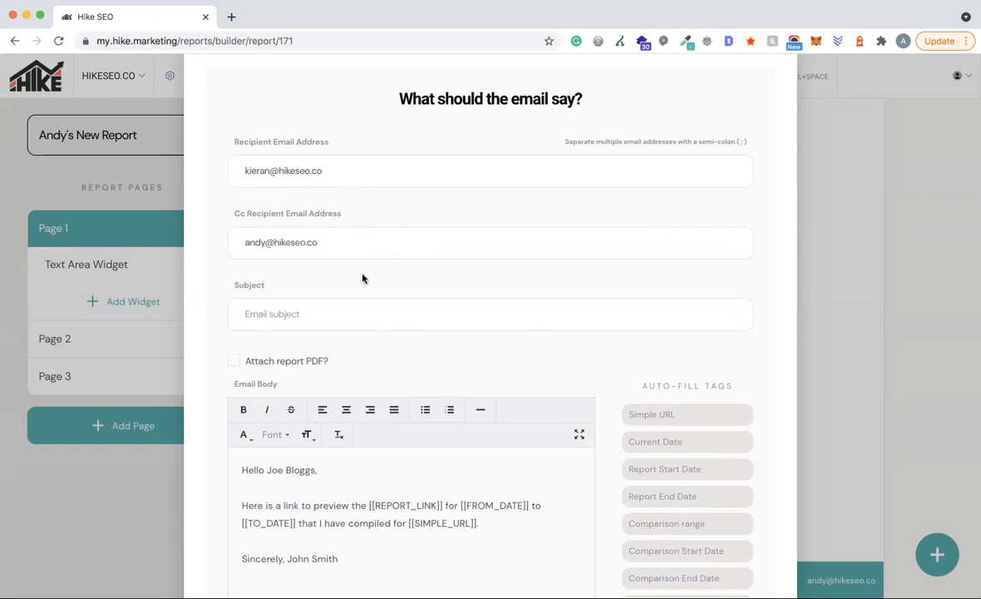
left_click(269, 320)
type("Hike SEO Report – Hike")
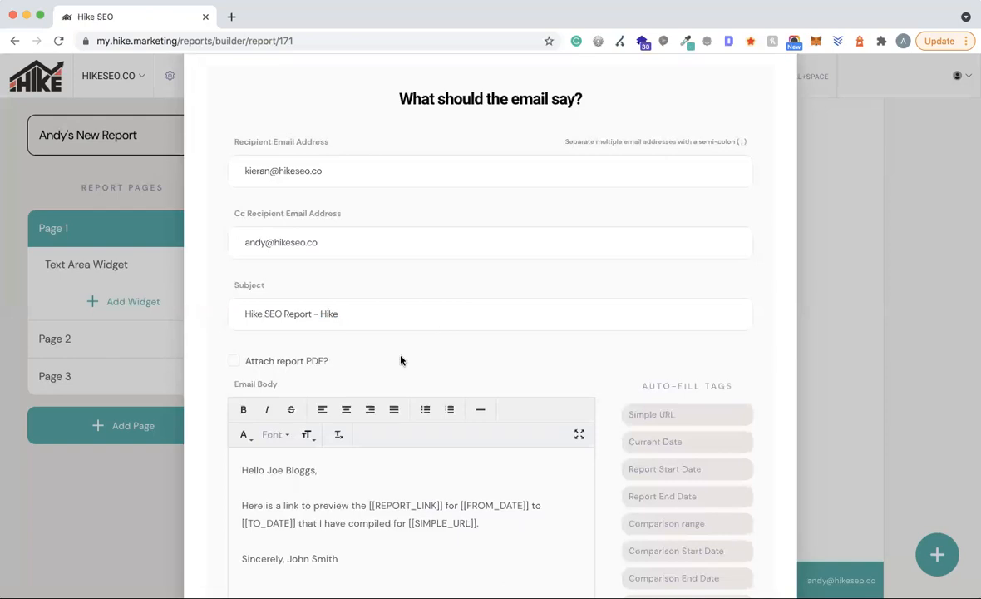
- Leave the report PDF unattached, preview the email with filled-in tags, and save the schedule
scroll(416, 335, "down", 5)
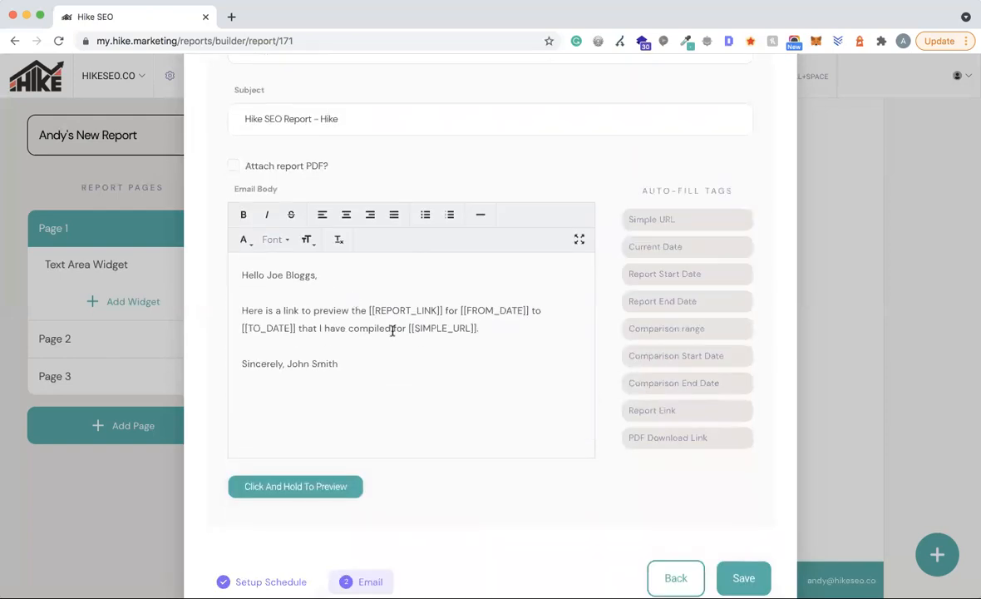
left_click(234, 167)
left_click(234, 167)
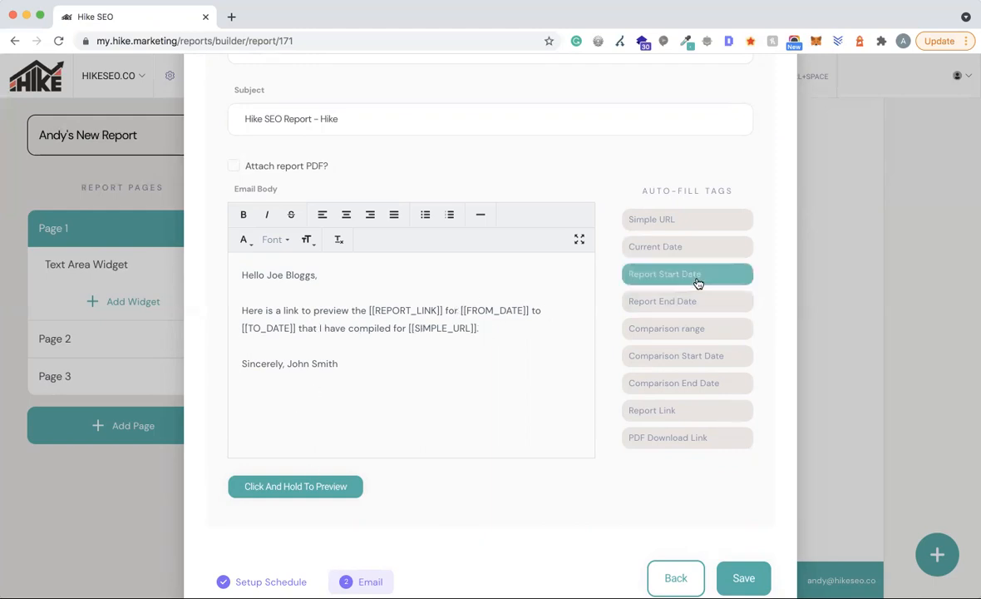
mouse_move(293, 487)
left_mouse_down()
mouse_move(272, 491)
mouse_move(283, 488)
left_mouse_up()
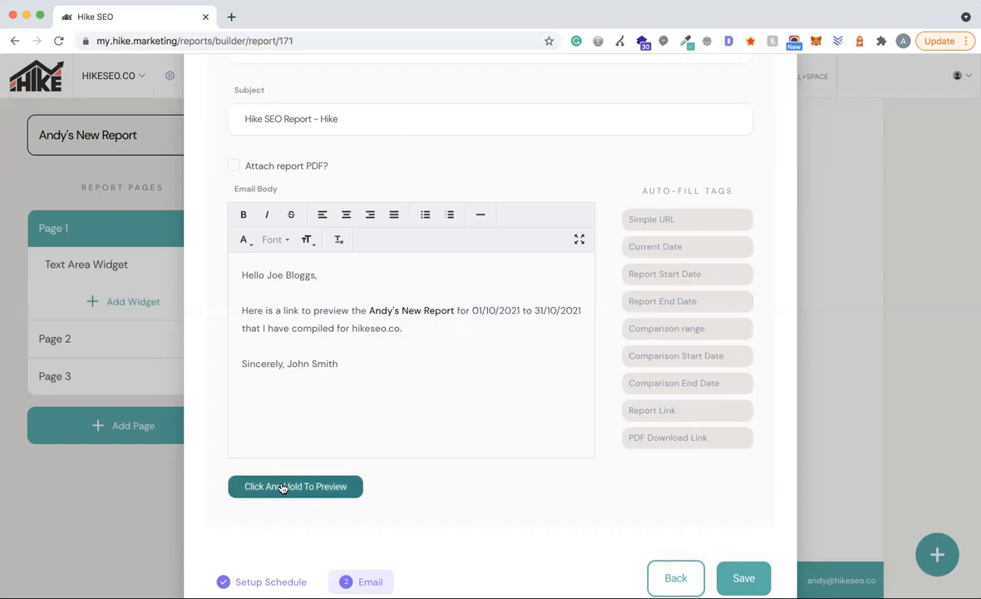
left_click_drag(282, 488, 283, 488)
left_click_drag(282, 488, 284, 487)
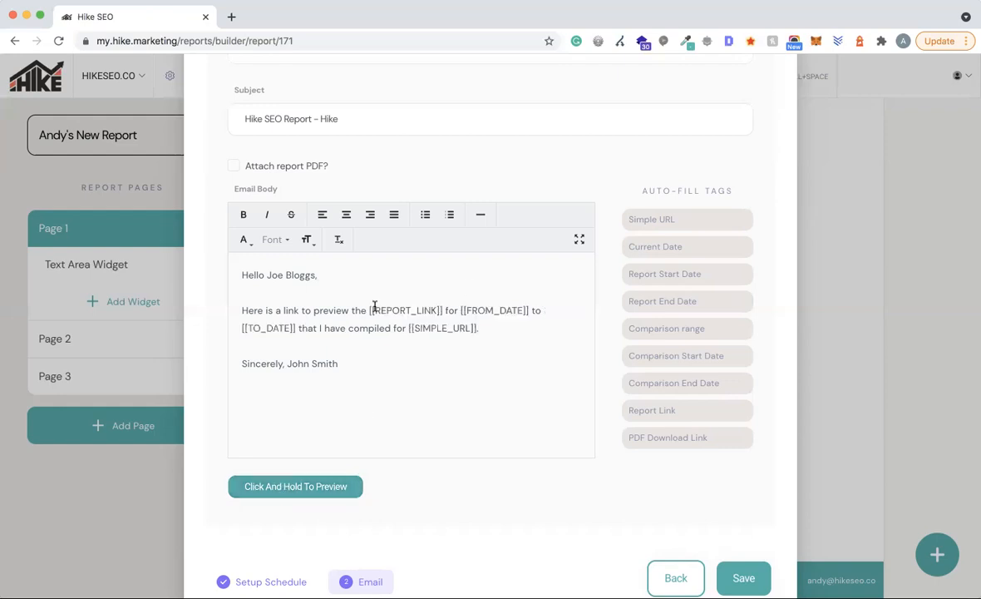
left_click(375, 351)
left_click(359, 373)
scroll(457, 374, "down", 2)
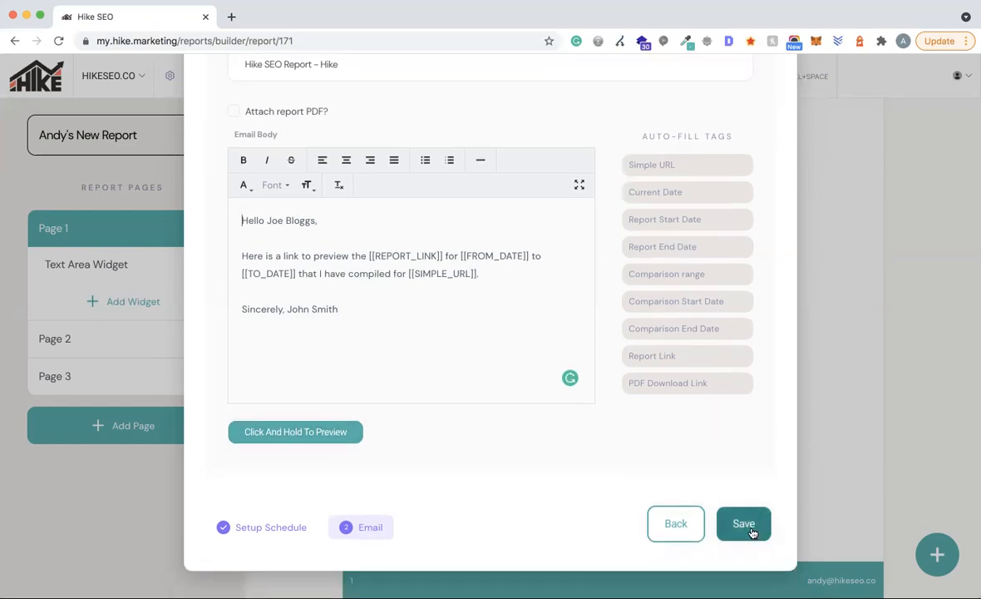
left_click(751, 531)
- Dismiss the Schedule saved confirmation and return to the My Reports list
left_click(764, 115)
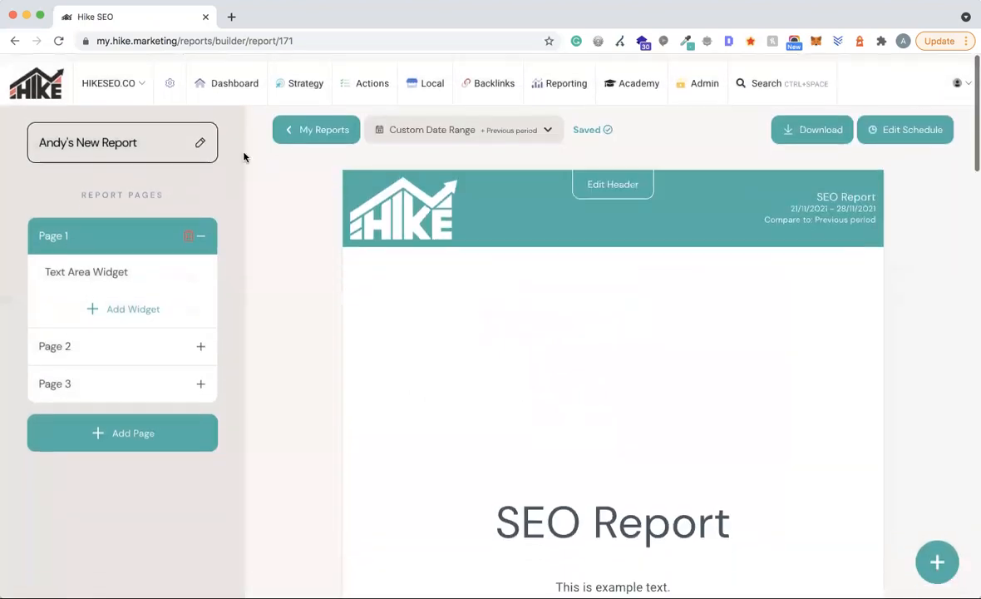
left_click(323, 122)
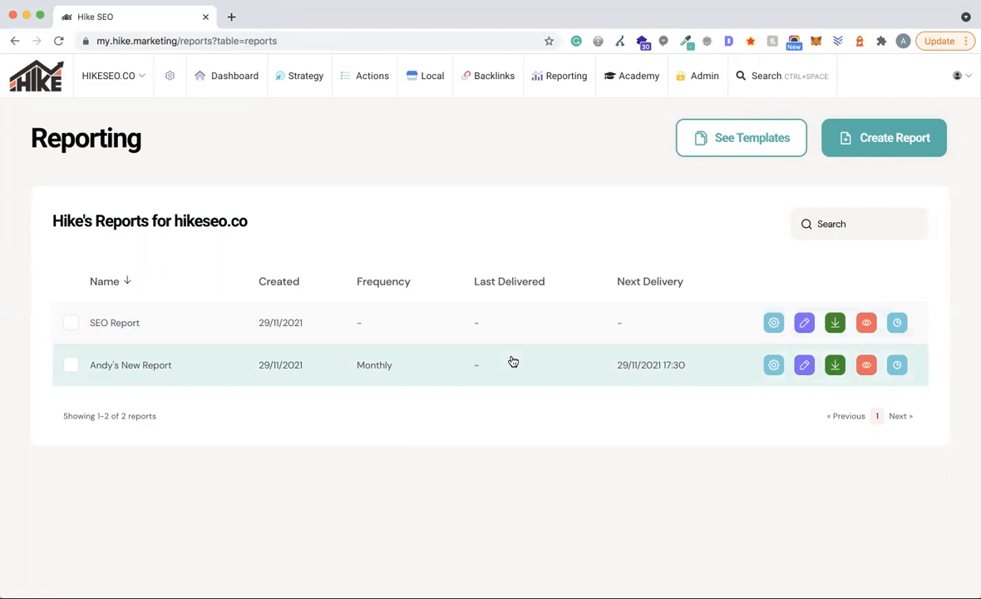
- Select the SEO Report entry in the hikeseo.co reports list
left_click(71, 323)
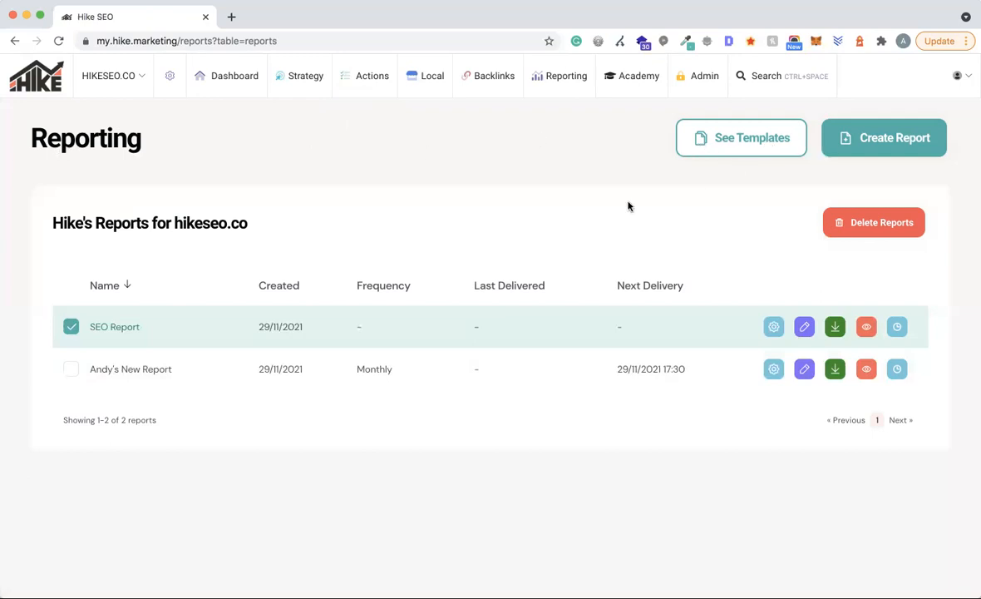
- Glance at the report templates, return to the reports list, and open the SEO Report for editing
left_click(742, 137)
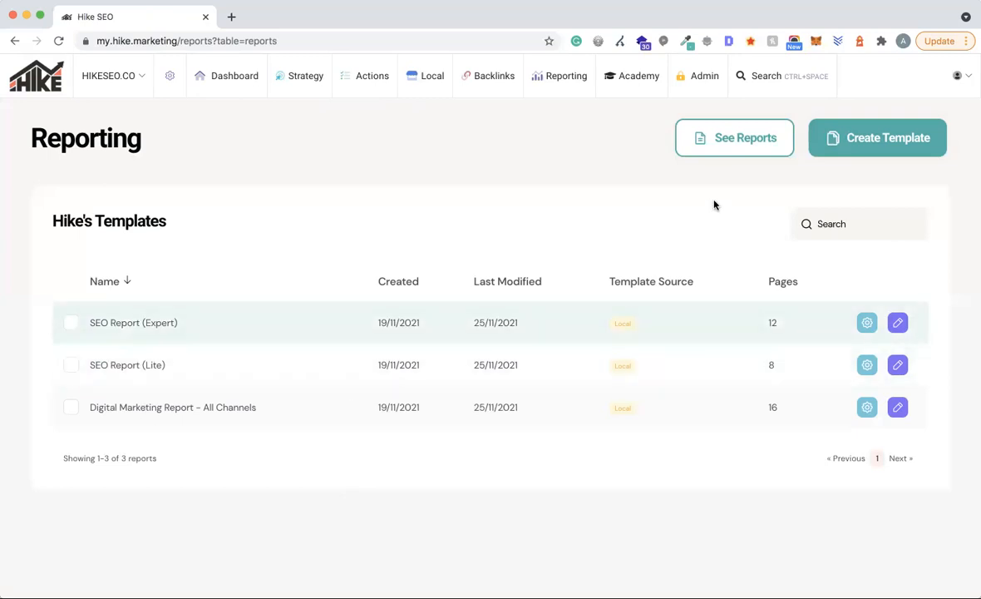
left_click(739, 151)
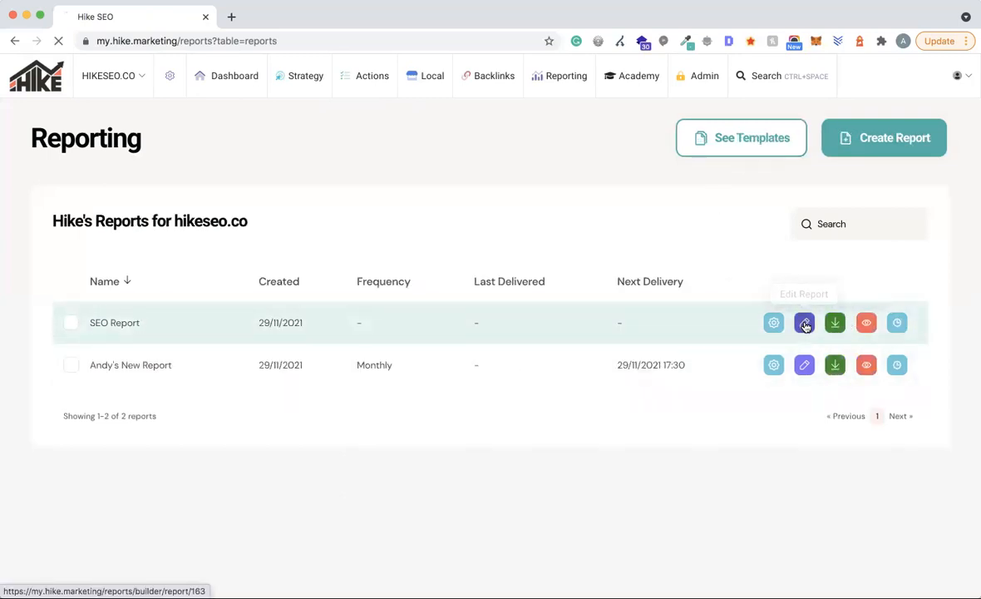
left_click(805, 324)
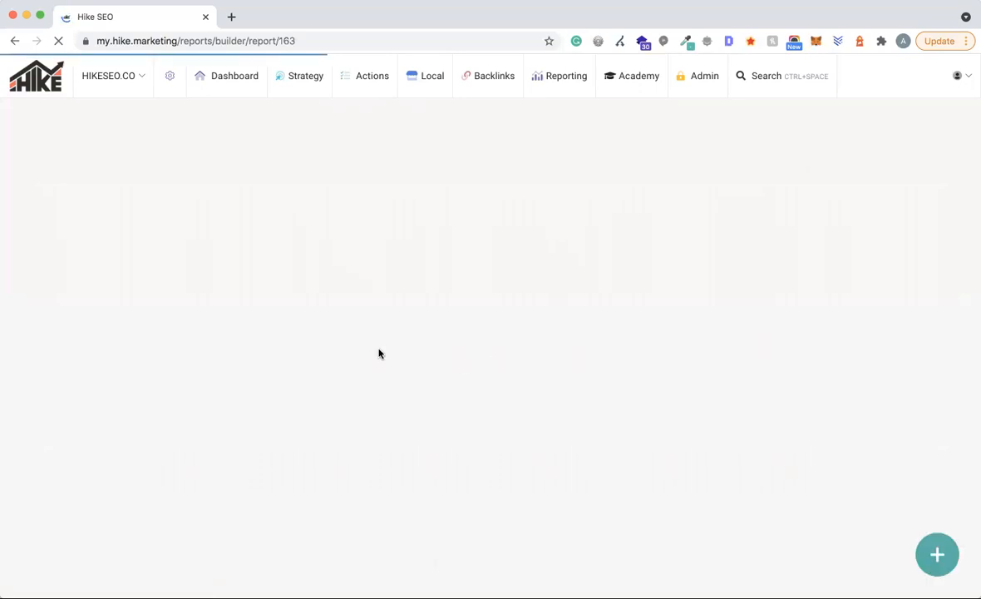
scroll(607, 475, "down", 2)
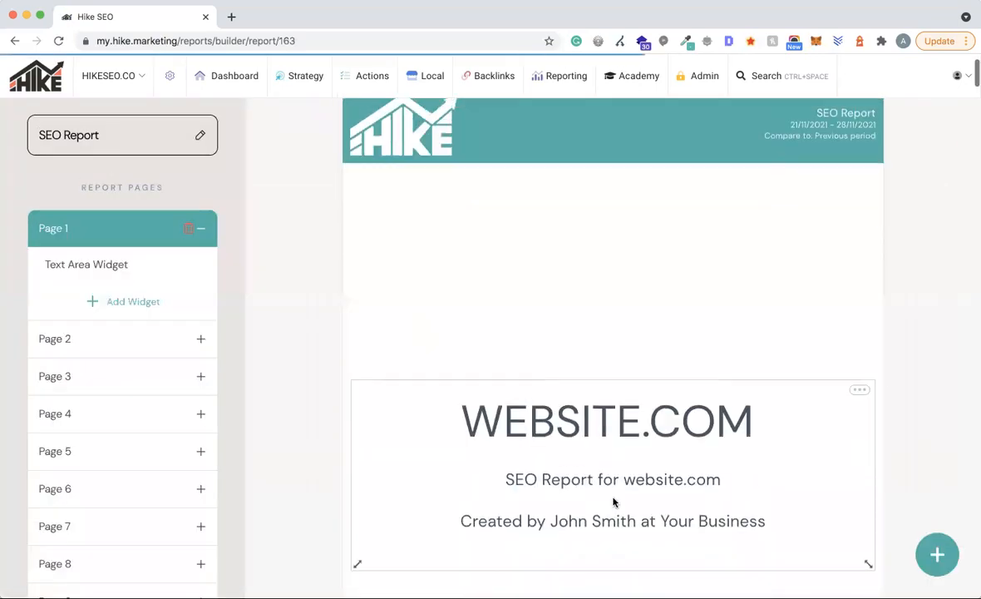
left_click(862, 382)
left_click(761, 416)
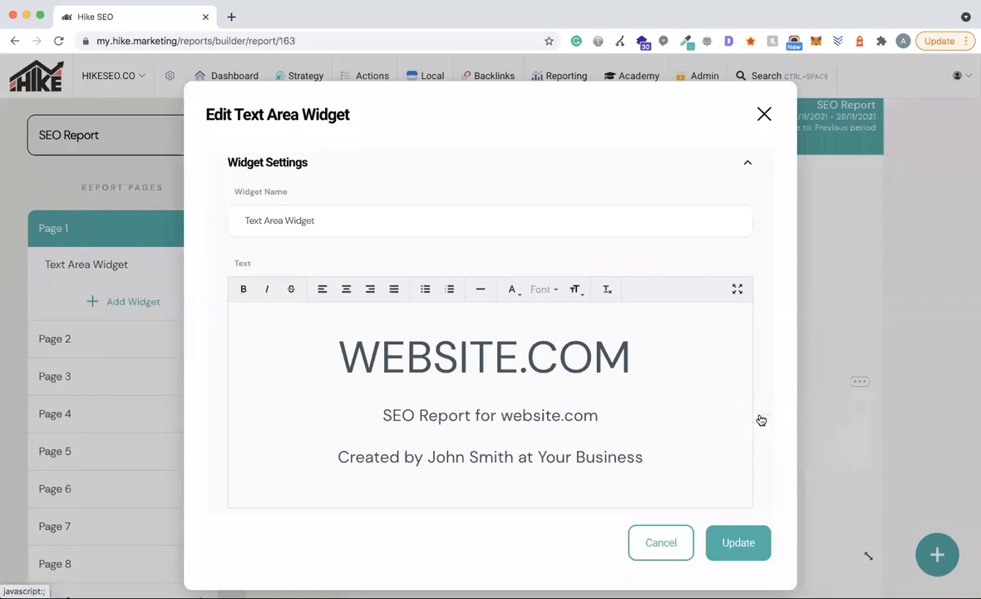
left_click(521, 407)
key("ctrl+a")
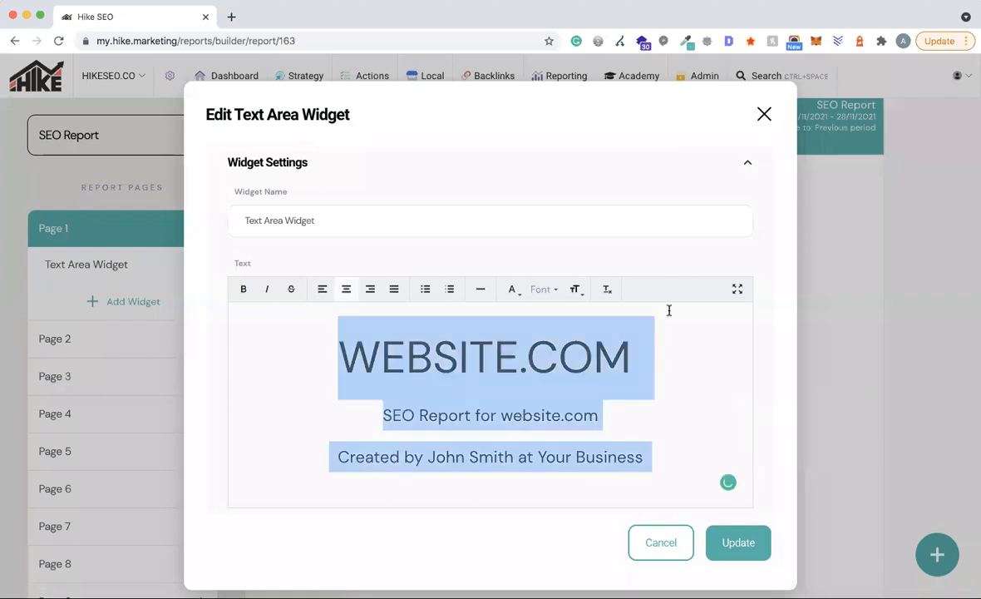
left_click(517, 291)
left_click(563, 315)
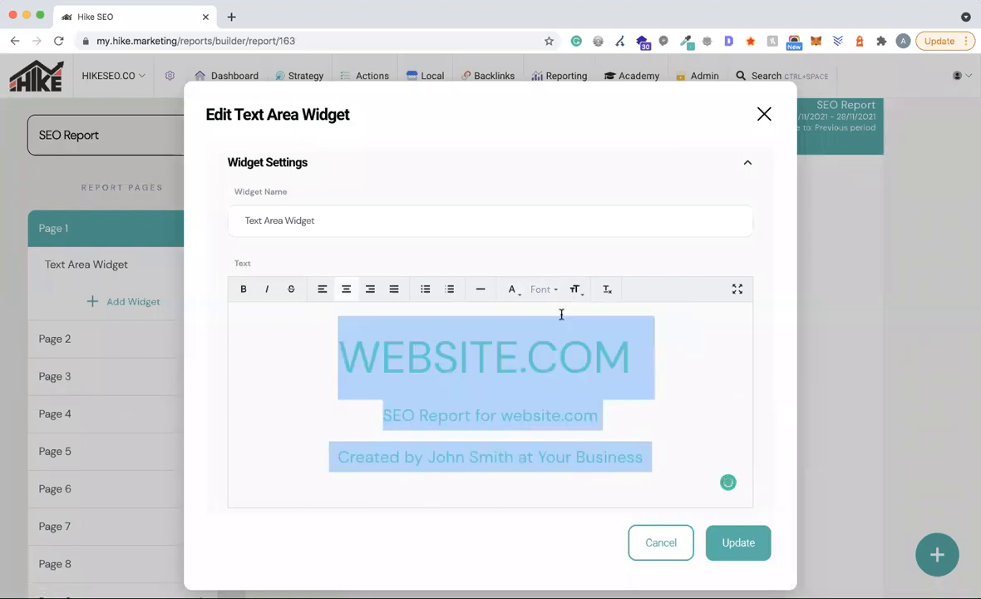
left_click(516, 289)
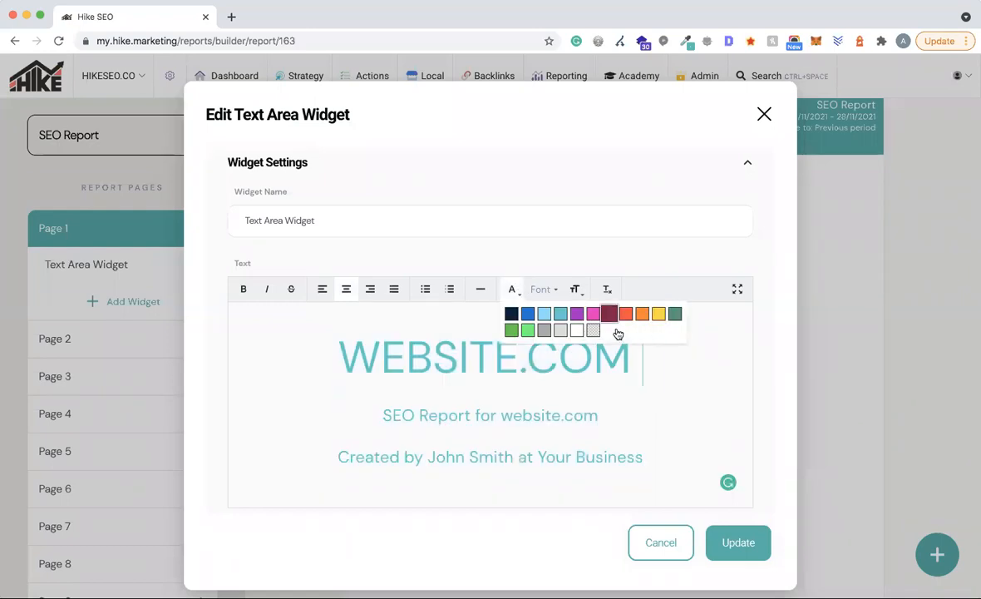
left_click(562, 314)
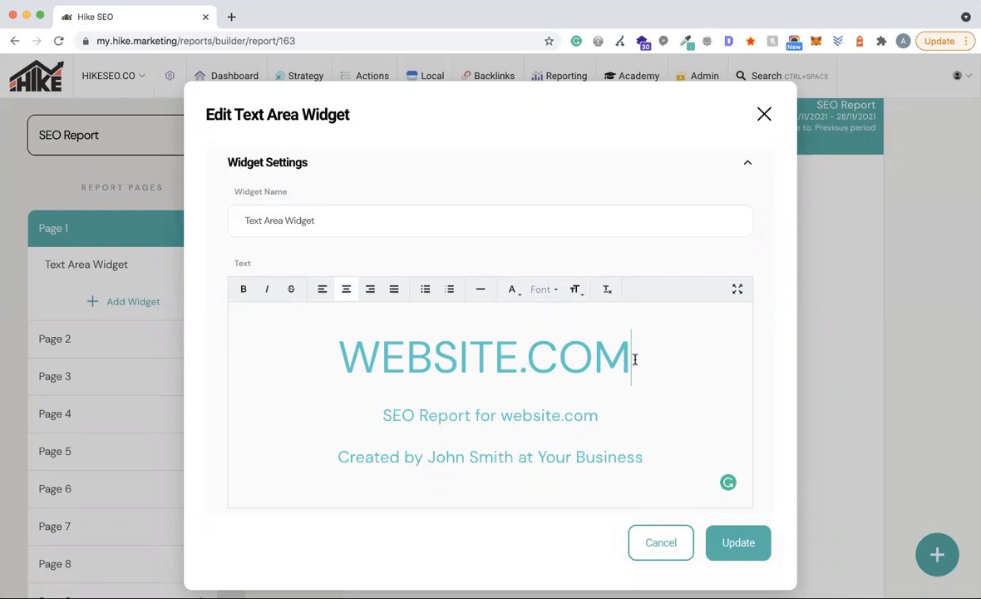
left_click_drag(636, 357, 665, 360)
key("BackSpace")
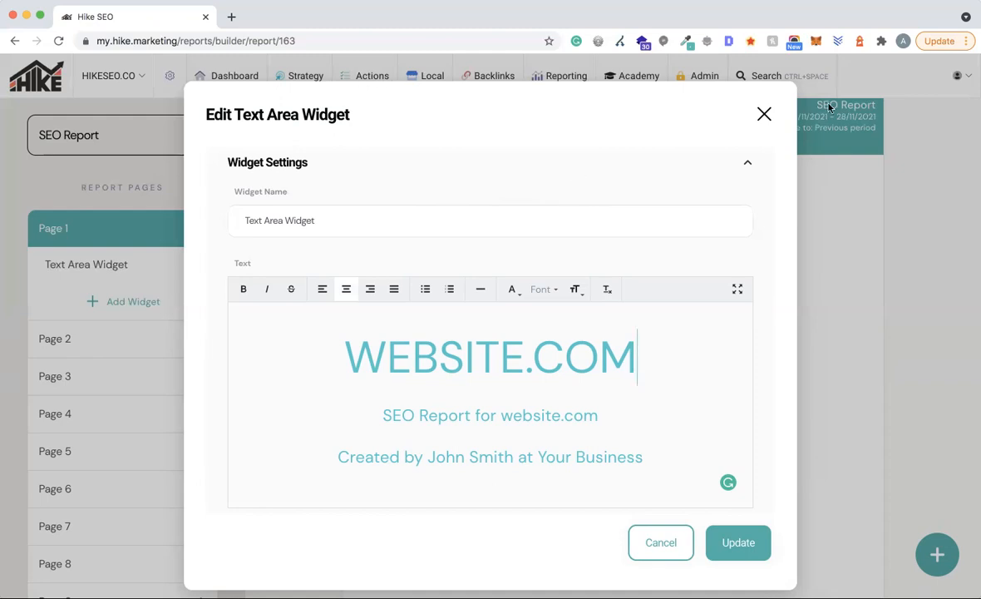
left_click(764, 114)
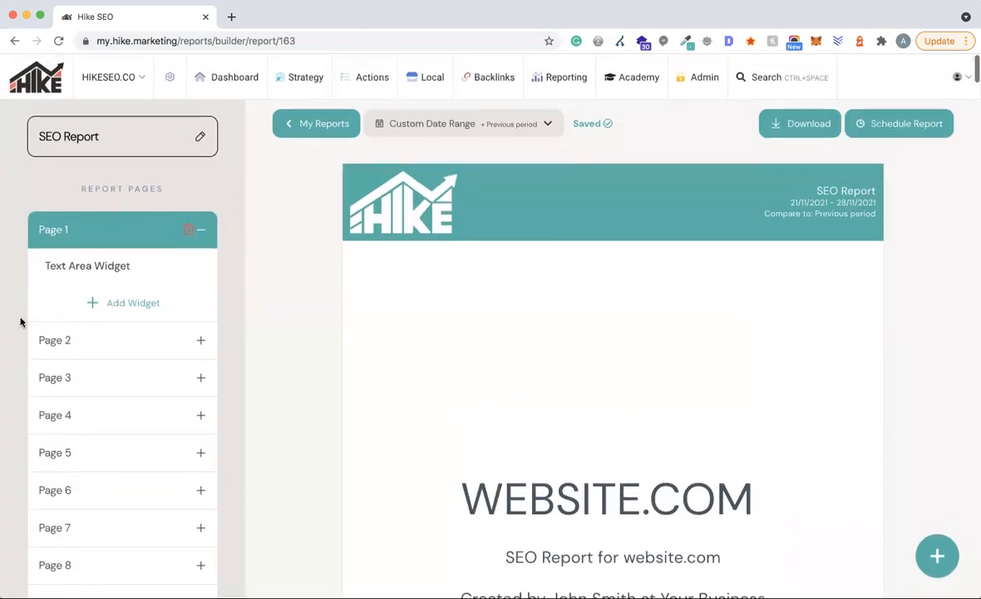
mouse_move(629, 176)
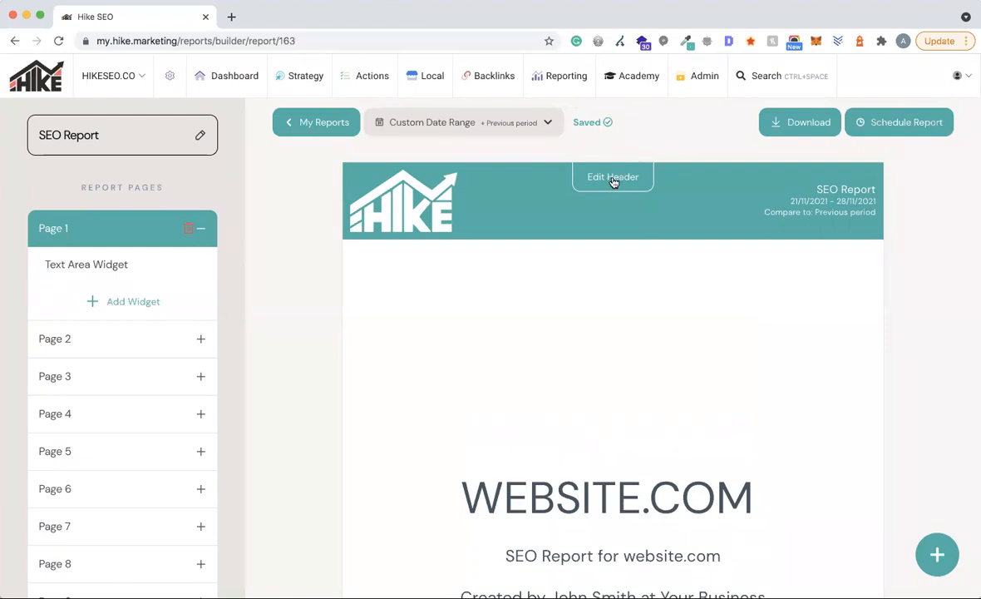
left_click(613, 178)
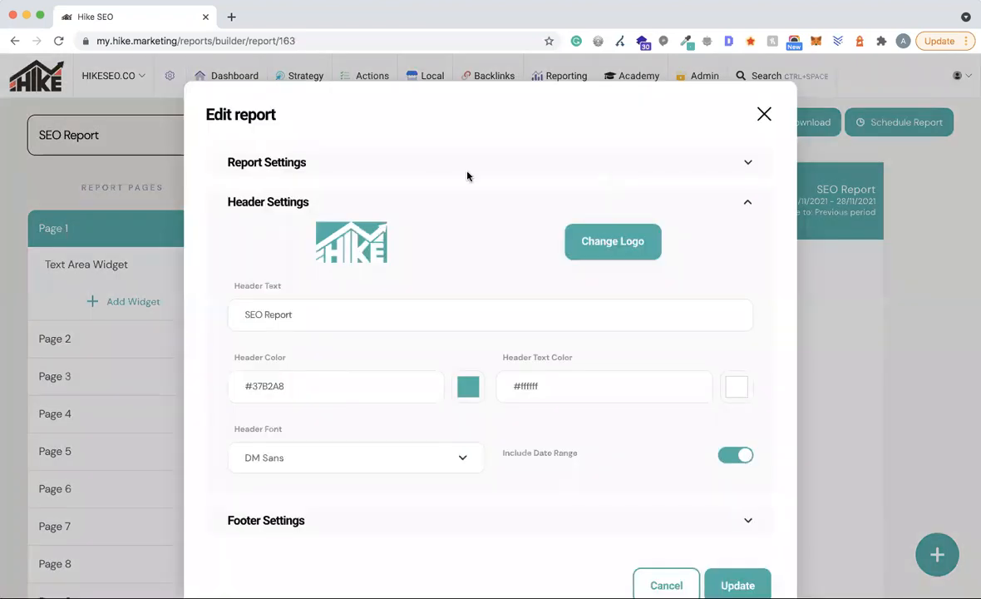
scroll(467, 175, "down", 2)
left_click(259, 458)
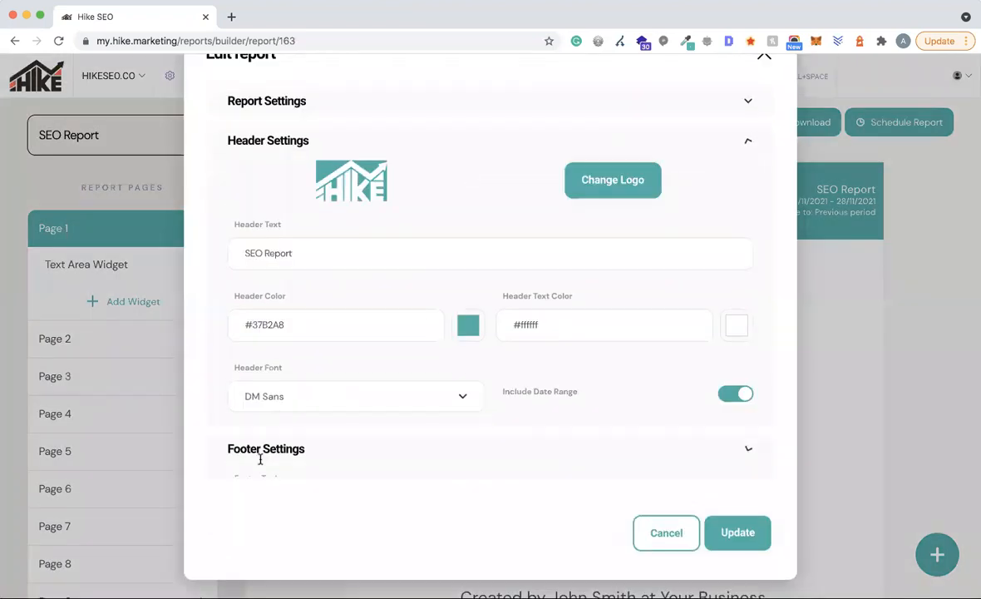
left_click(283, 211)
left_click(281, 164)
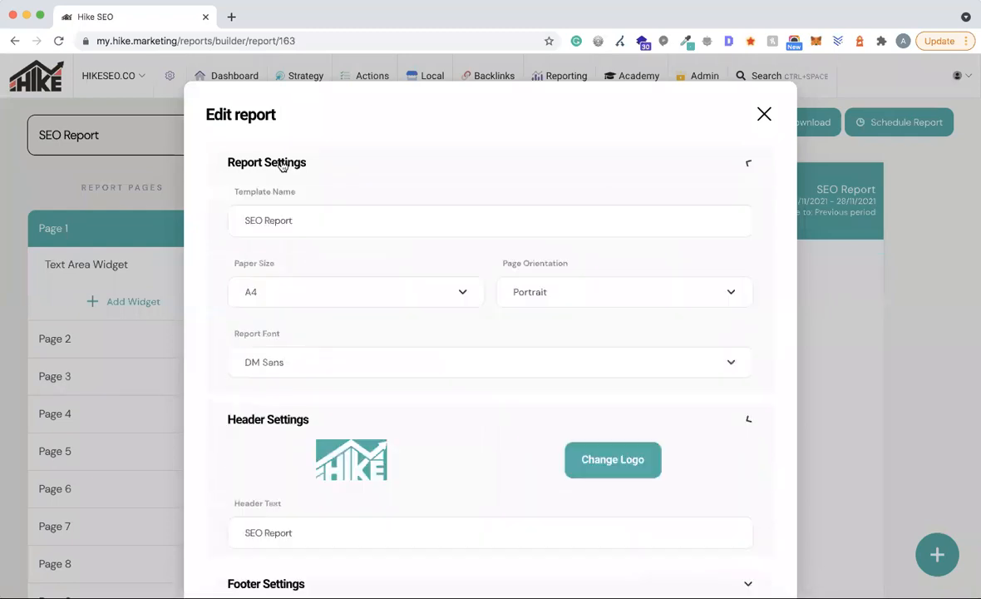
scroll(587, 311, "down", 3)
scroll(786, 131, "up", 3)
left_click(763, 113)
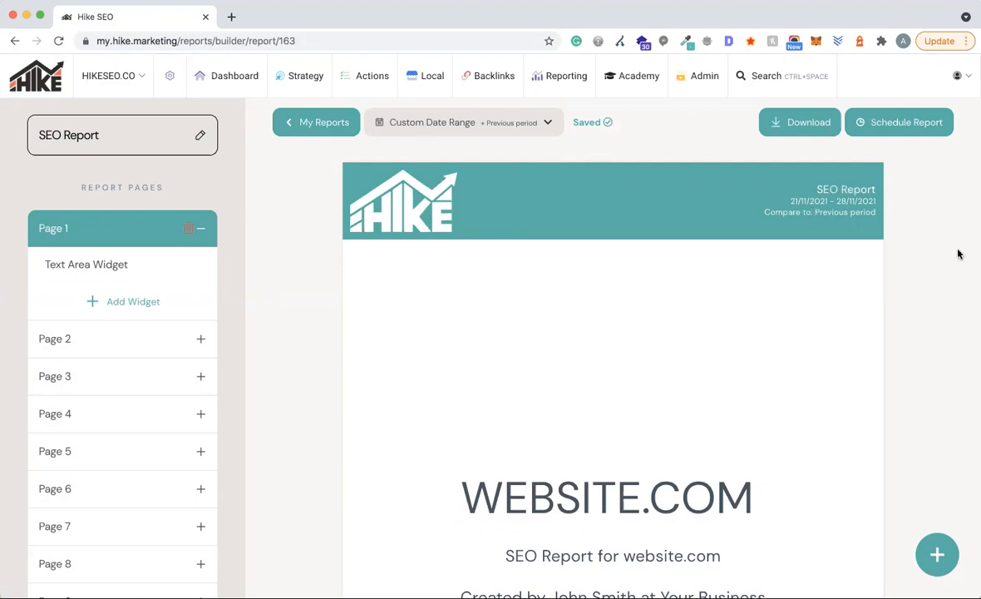
- Return to My Reports and open account Settings in a new browser tab
left_click(324, 127)
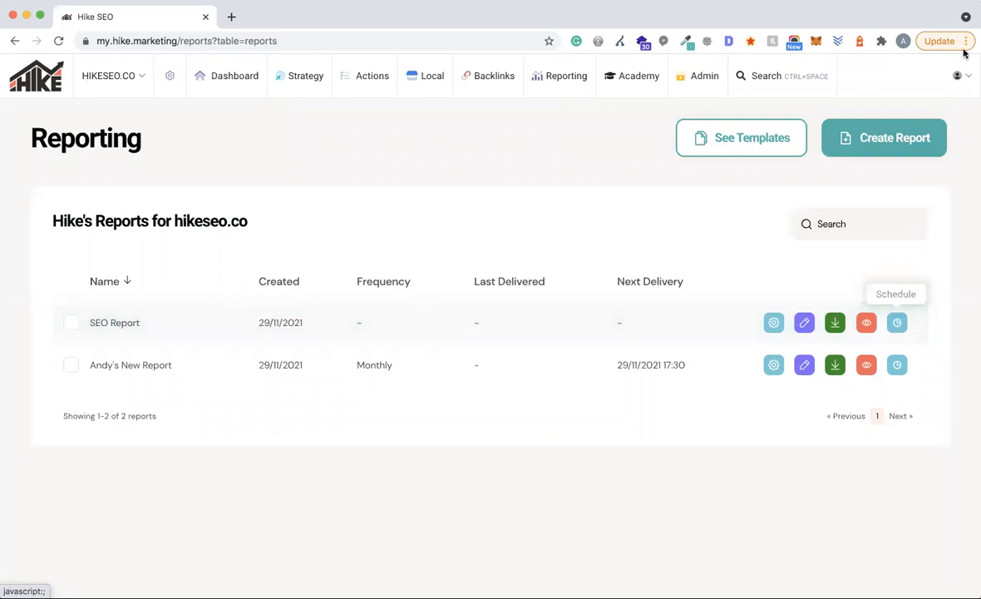
left_click(959, 76)
left_click(905, 161, "super")
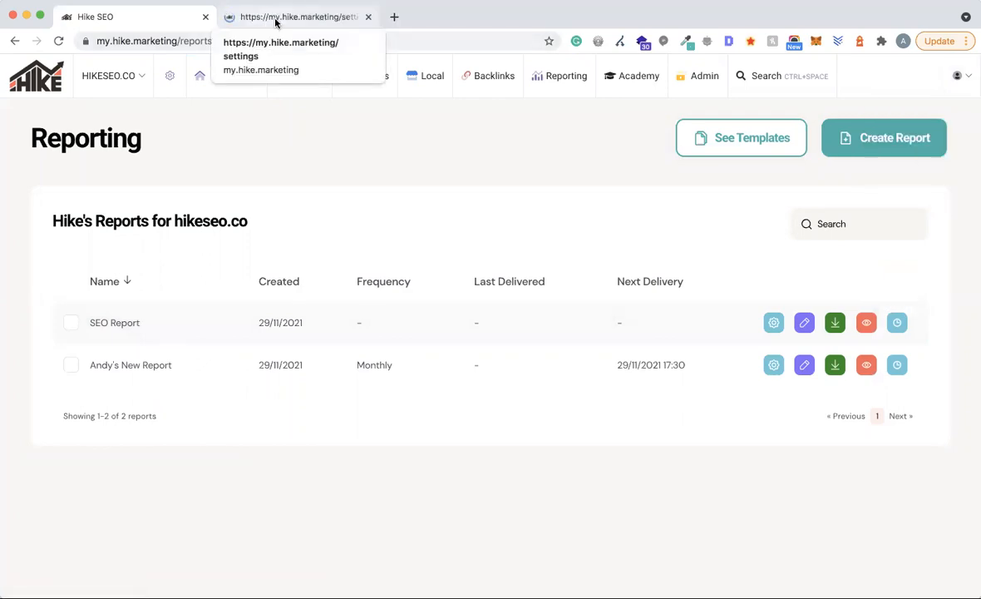
left_click(273, 20)
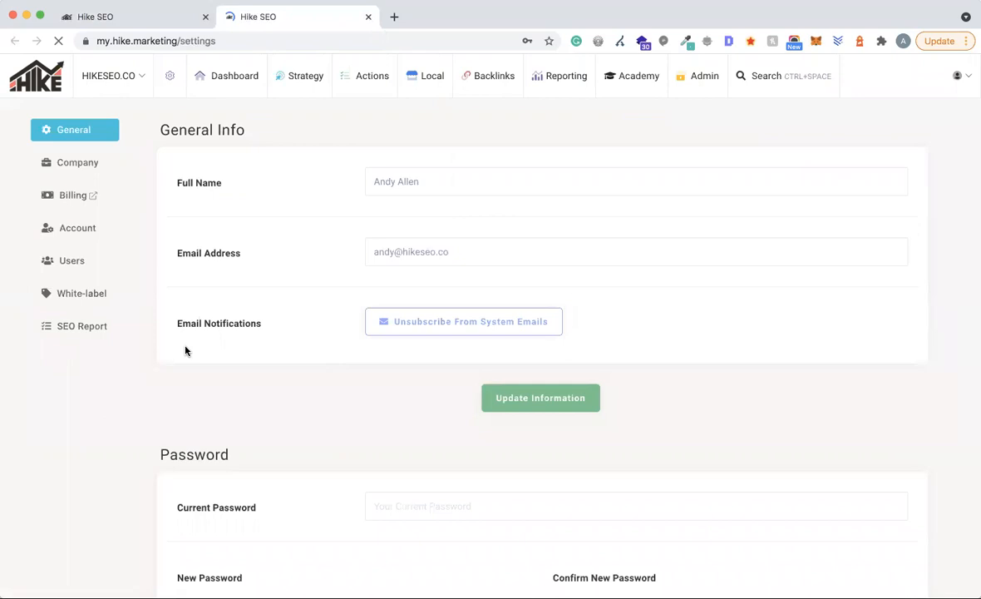
left_click(88, 293)
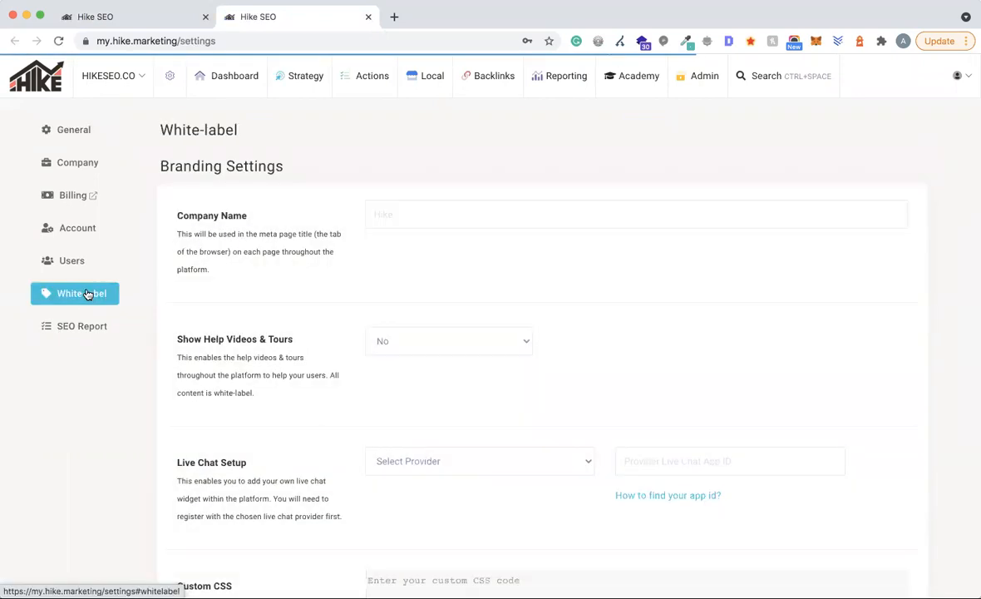
scroll(495, 336, "down", 3)
scroll(494, 335, "down", 15)
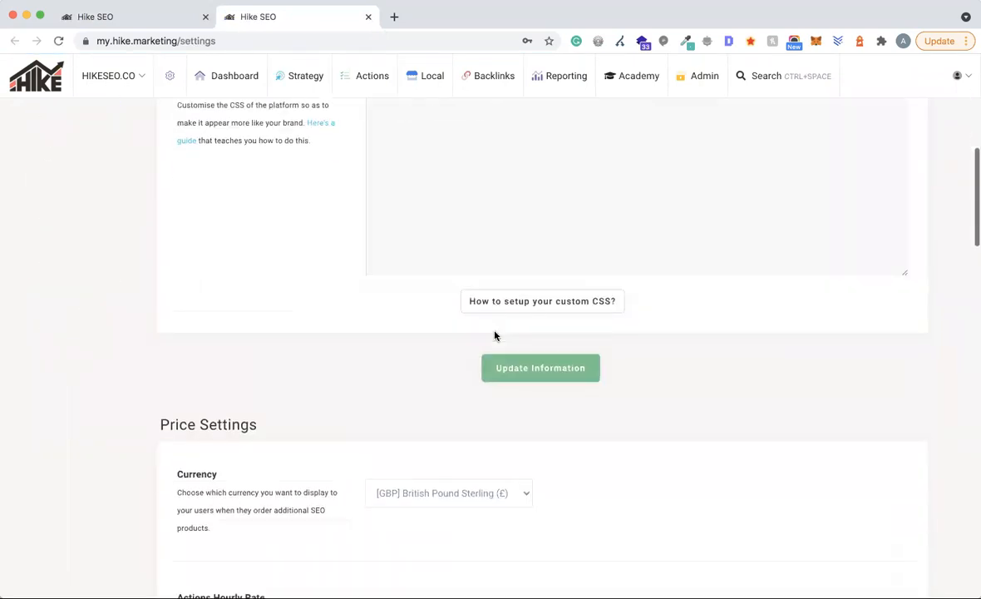
scroll(495, 336, "down", 3)
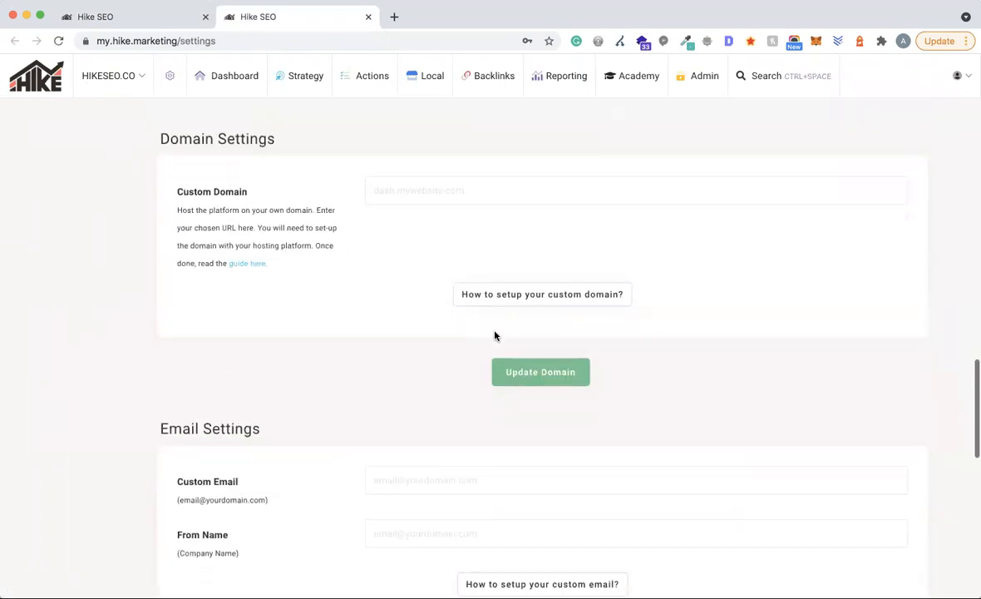
left_click(414, 282)
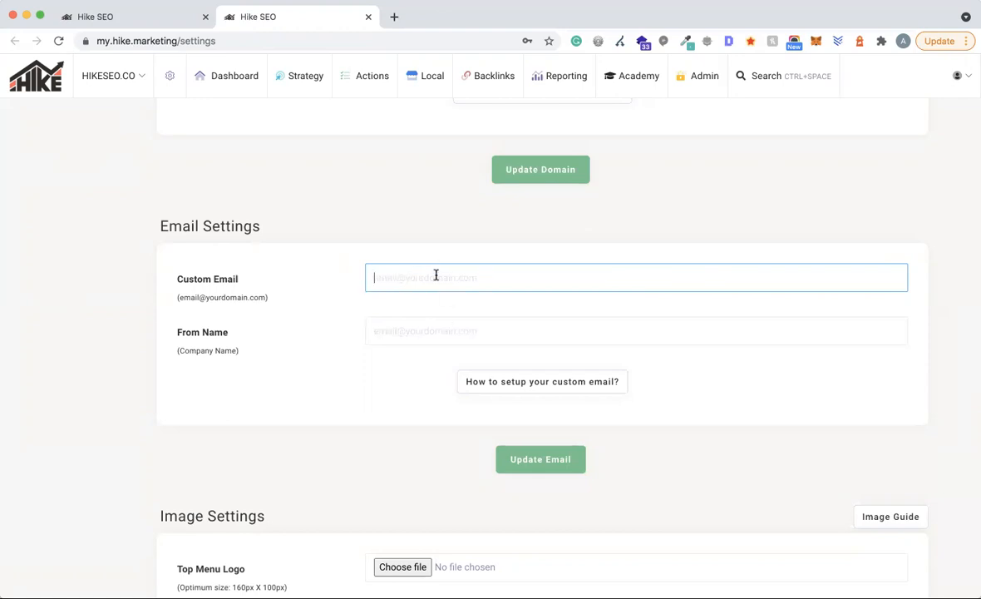
left_click(147, 16)
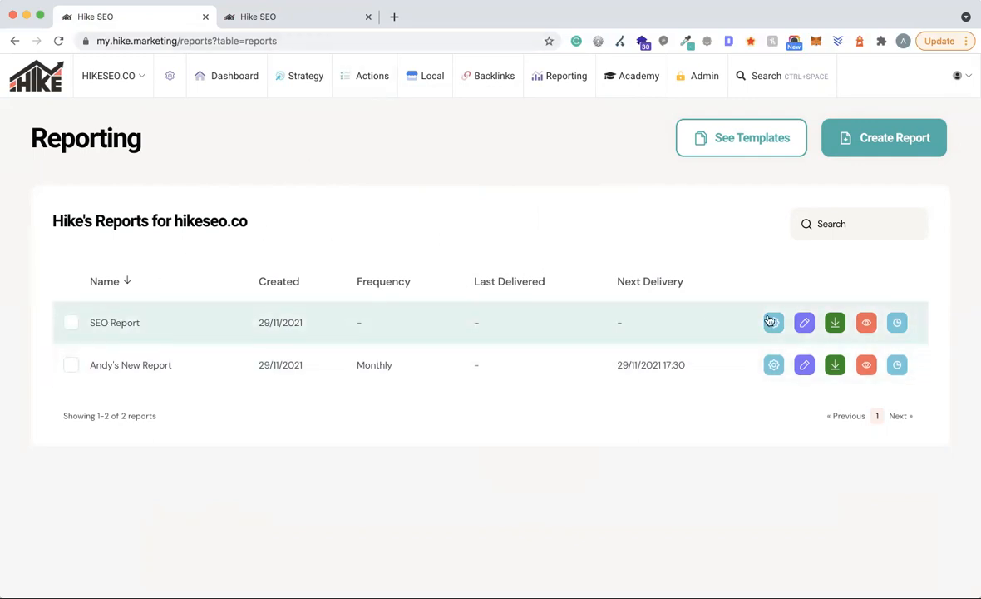
- Open the SEO Report in the builder and bring its teal WEBSITE.COM cover header into view
left_click(805, 328)
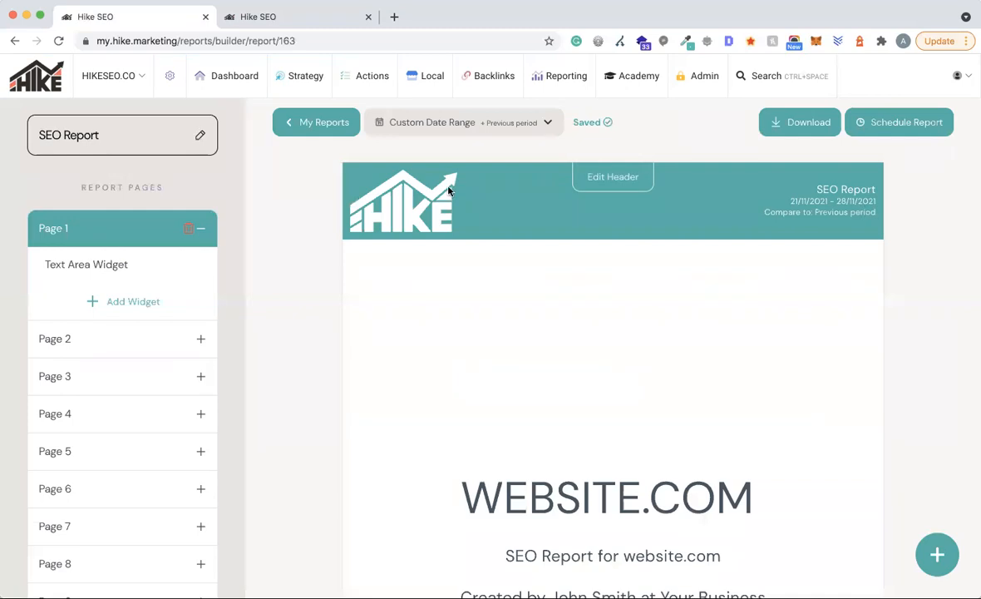
scroll(930, 266, "down", 2)
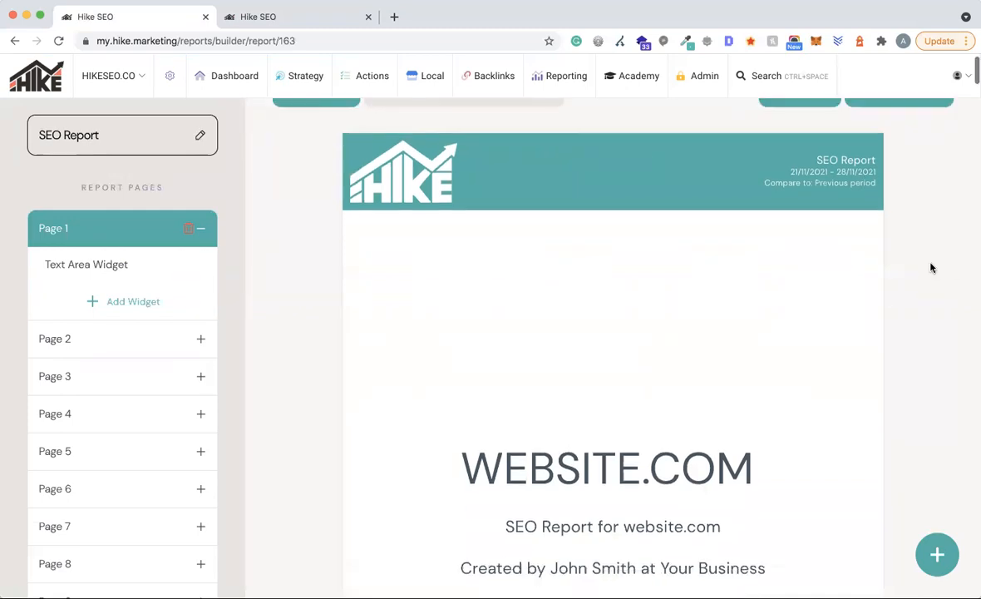
mouse_move(559, 148)
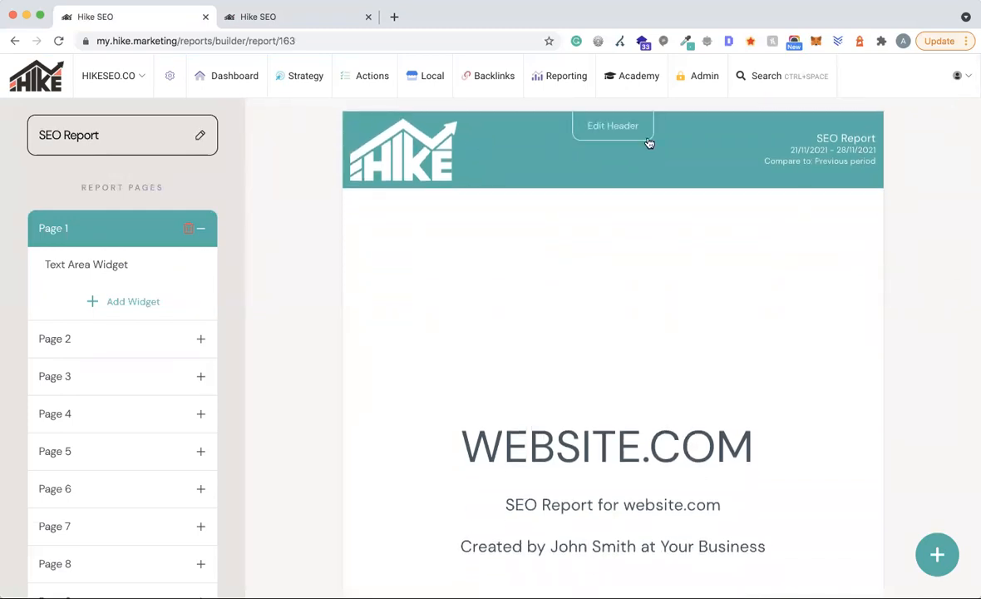